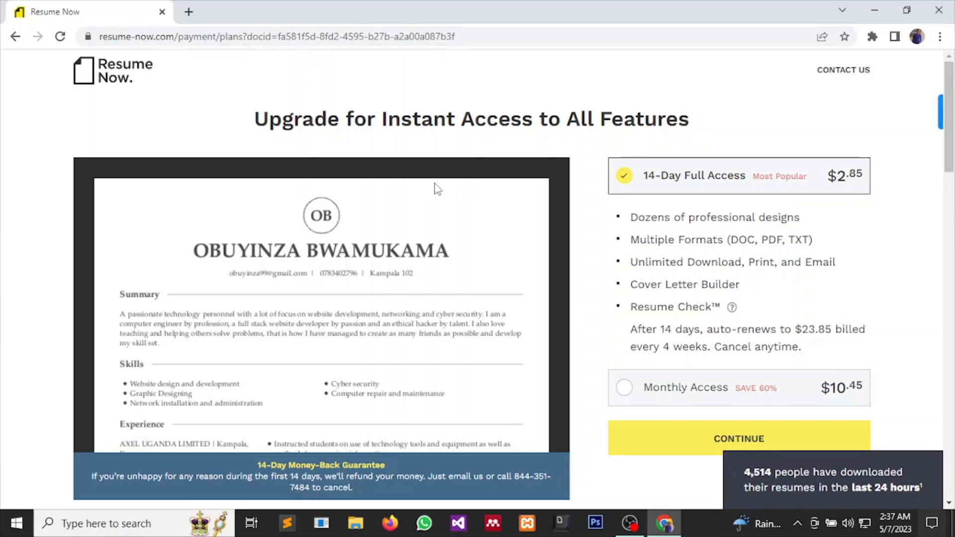
Go back from the Resume Now upgrade plans page to the resume preview.
scroll(470, 363, down, 3)
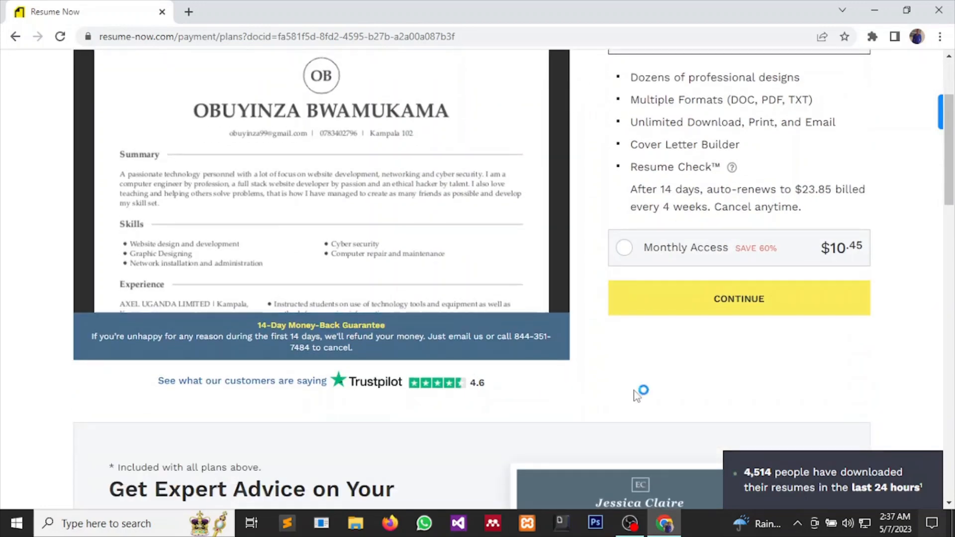
scroll(637, 397, up, 3)
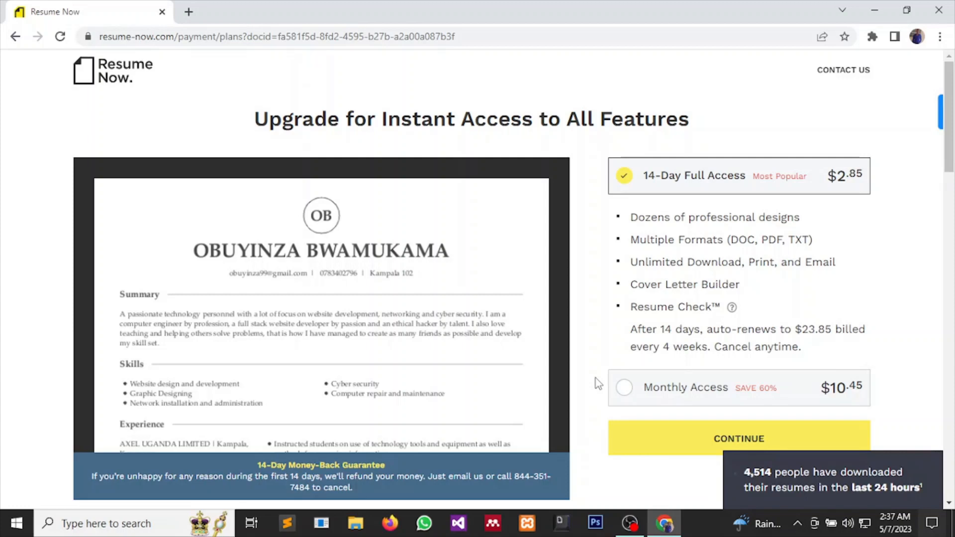
click(16, 38)
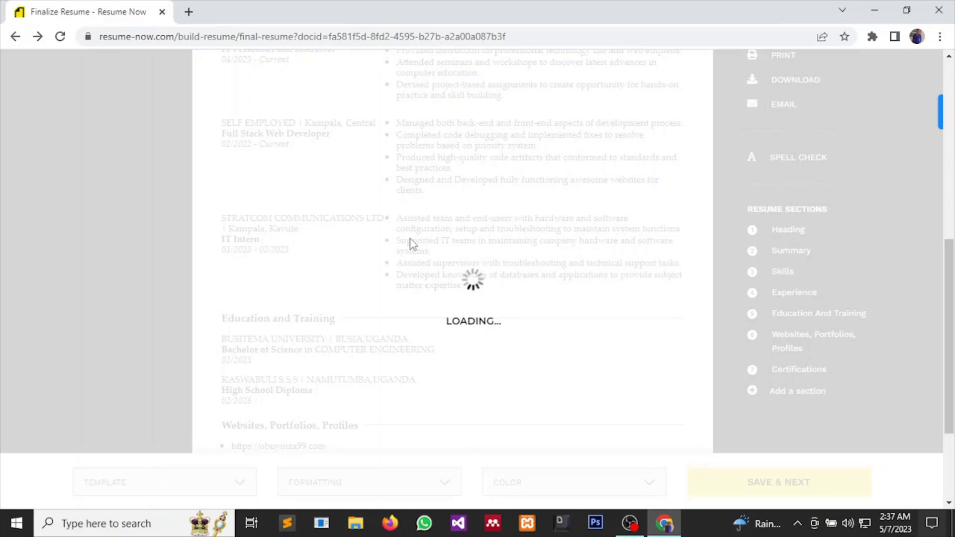
Reload the Finalize Resume page and scroll through the resume, ending at its top.
click(63, 38)
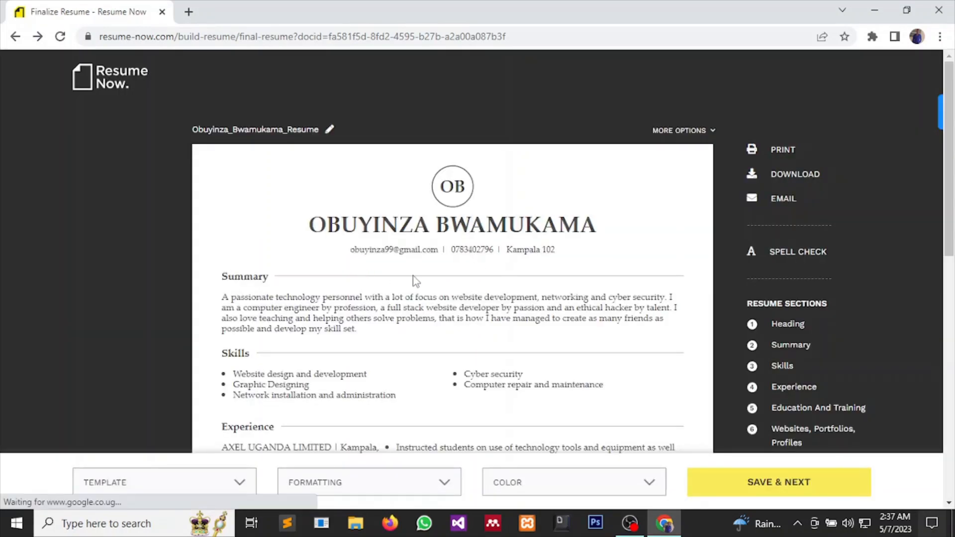
scroll(414, 276, down, 6)
scroll(415, 282, down, 6)
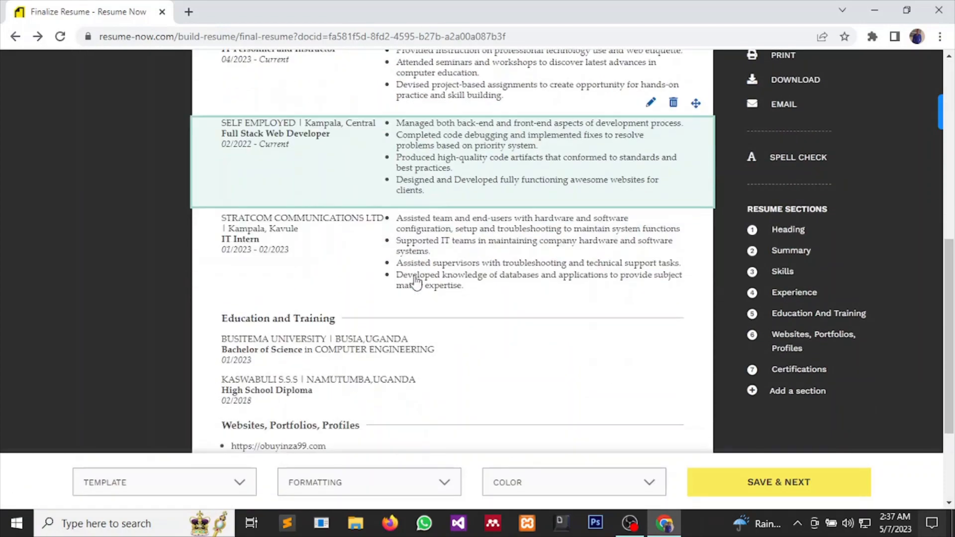
scroll(416, 283, up, 12)
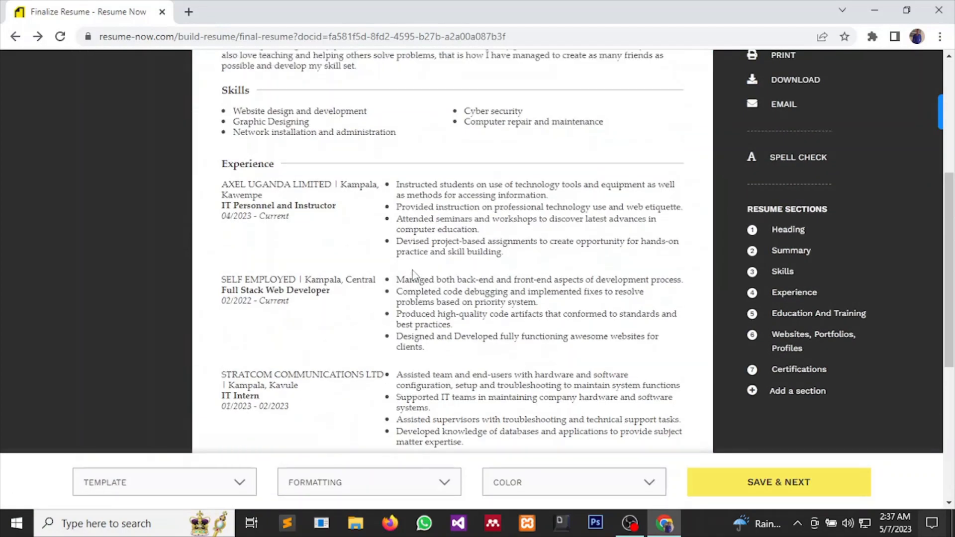
scroll(411, 276, down, 12)
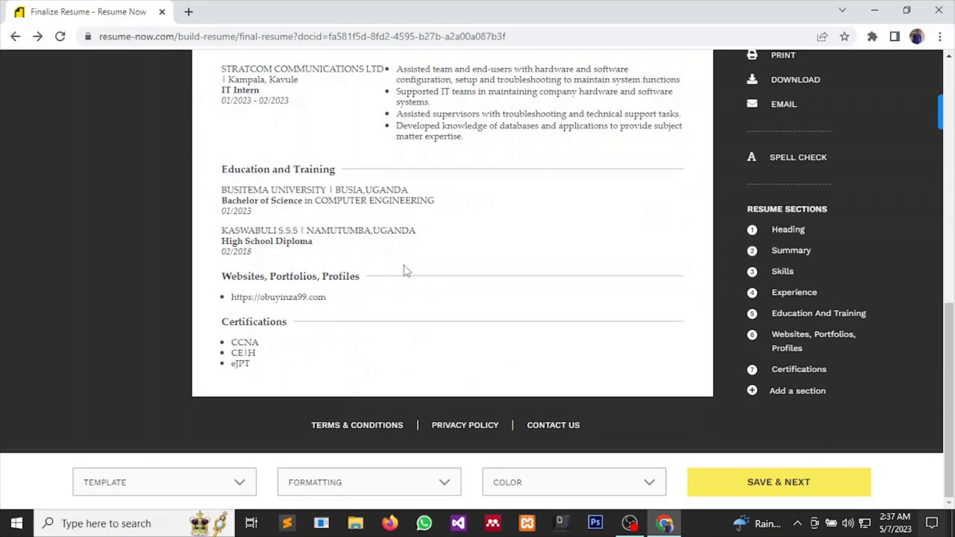
scroll(404, 269, up, 12)
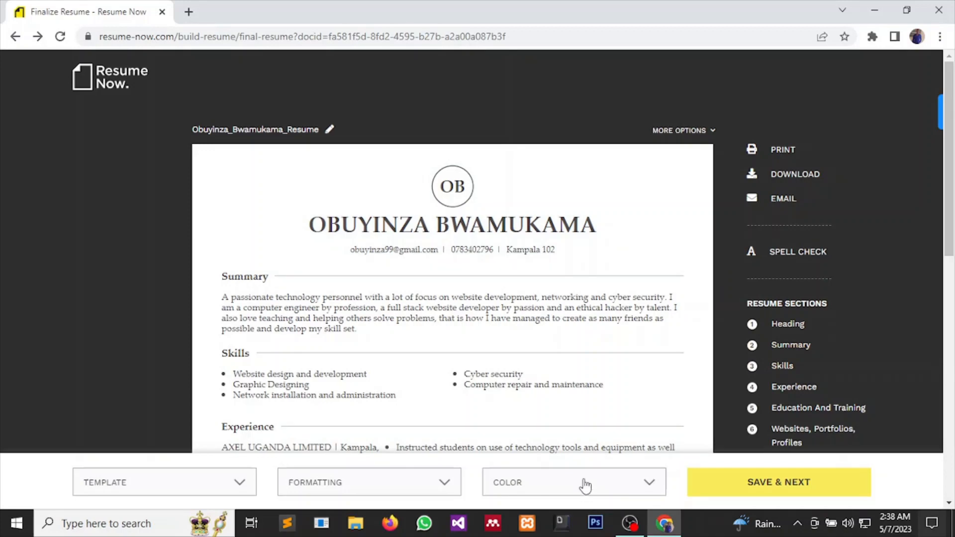
Show the desktop and refresh it twice from its context menu.
key(super+d)
right_click(363, 90)
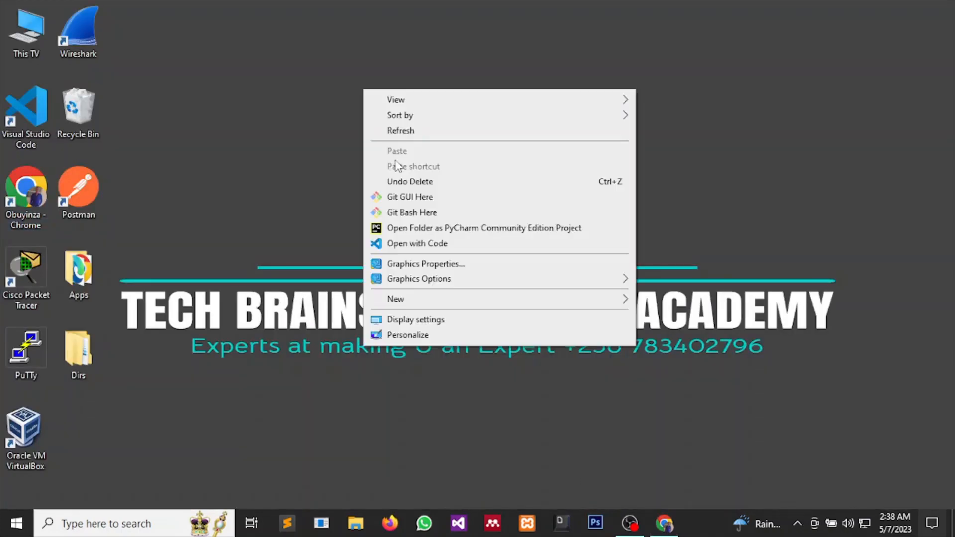
click(411, 132)
right_click(363, 90)
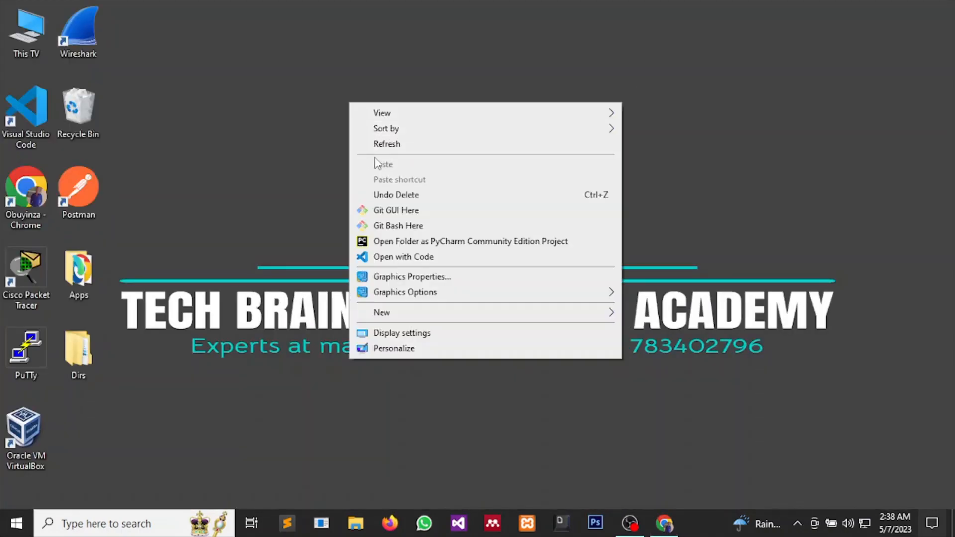
click(403, 131)
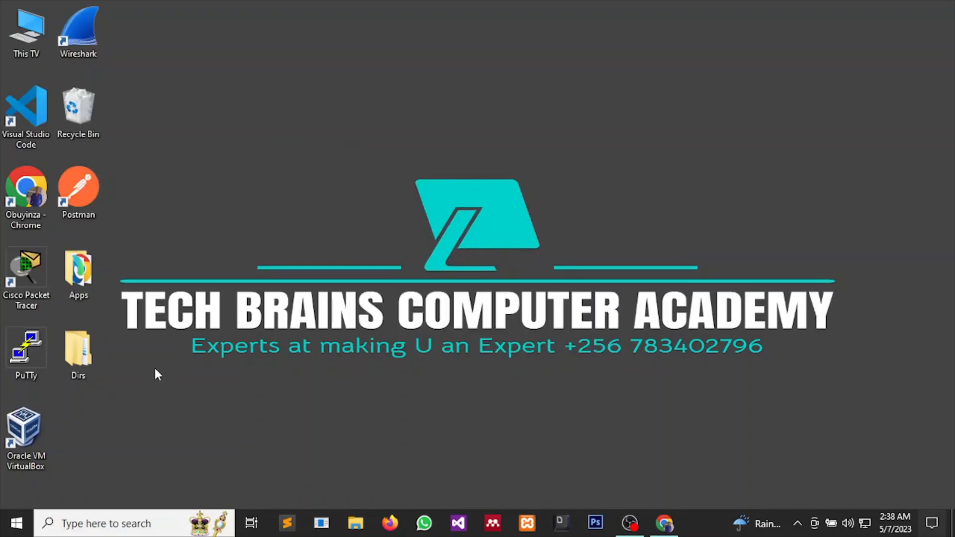
Launch Word 2013 from the Microsoft Office 2013 folder in the Start menu.
click(16, 526)
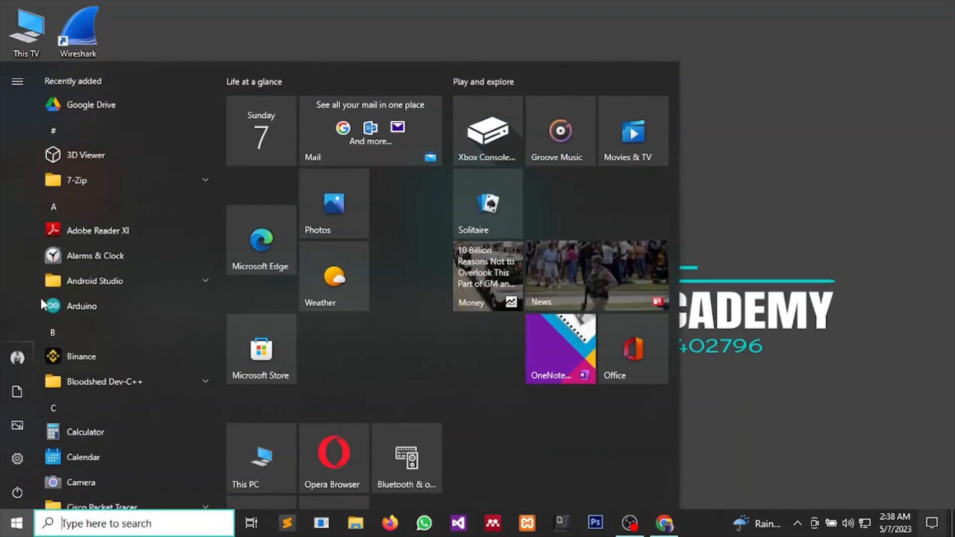
scroll(93, 209, down, 2)
scroll(94, 206, down, 12)
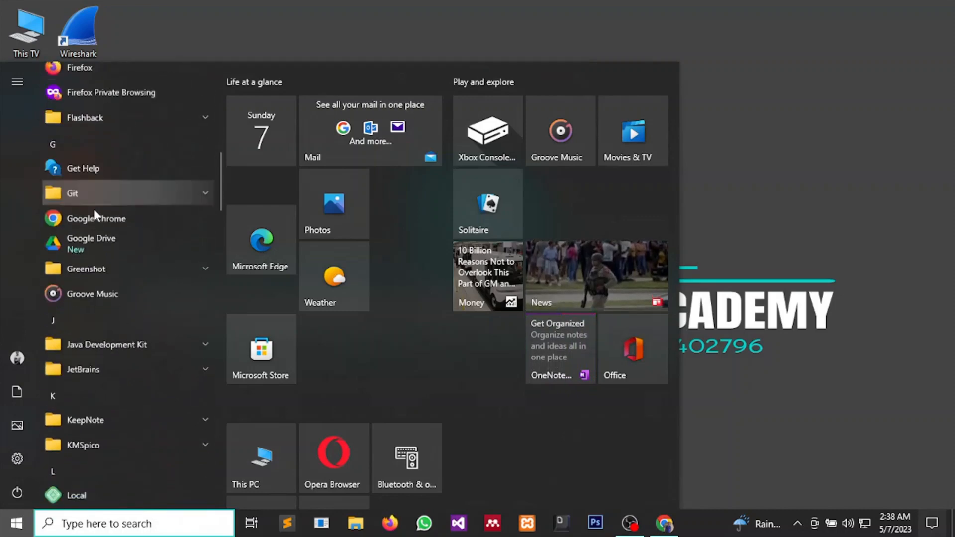
scroll(93, 207, down, 4)
scroll(92, 202, up, 4)
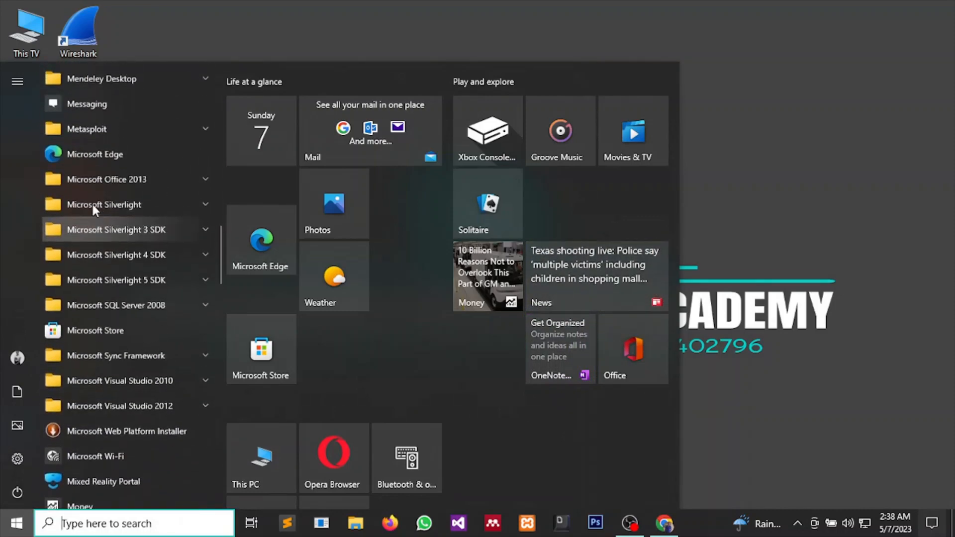
scroll(114, 246, down, 3)
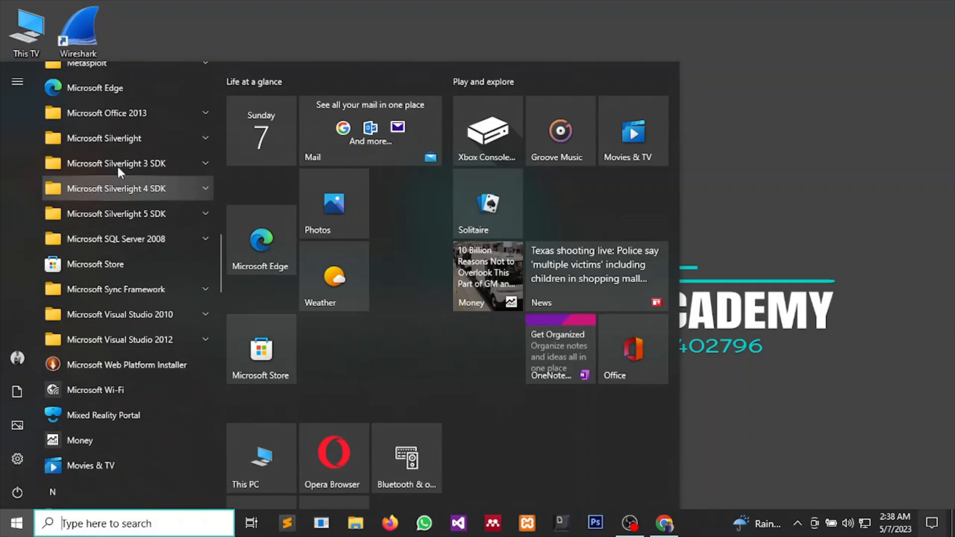
click(121, 113)
scroll(126, 266, down, 3)
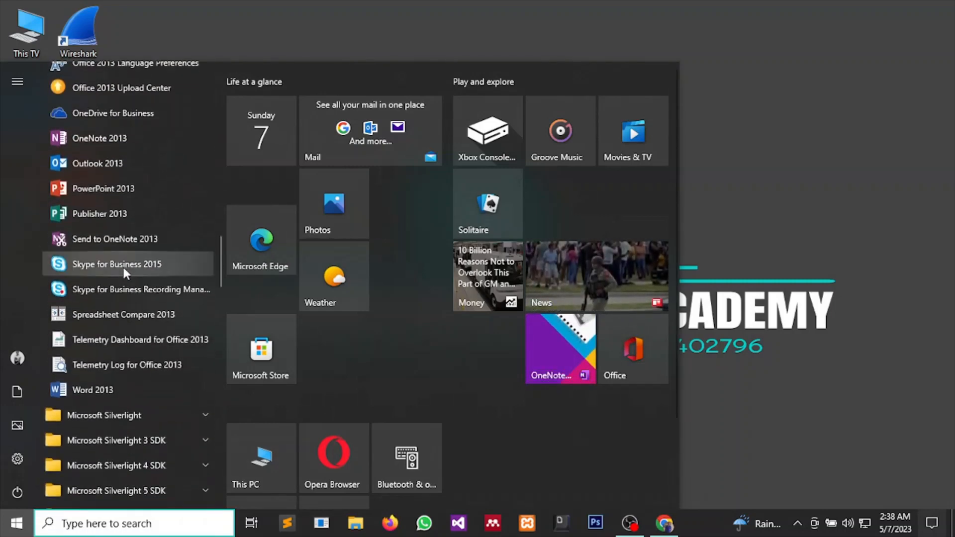
scroll(124, 267, down, 1)
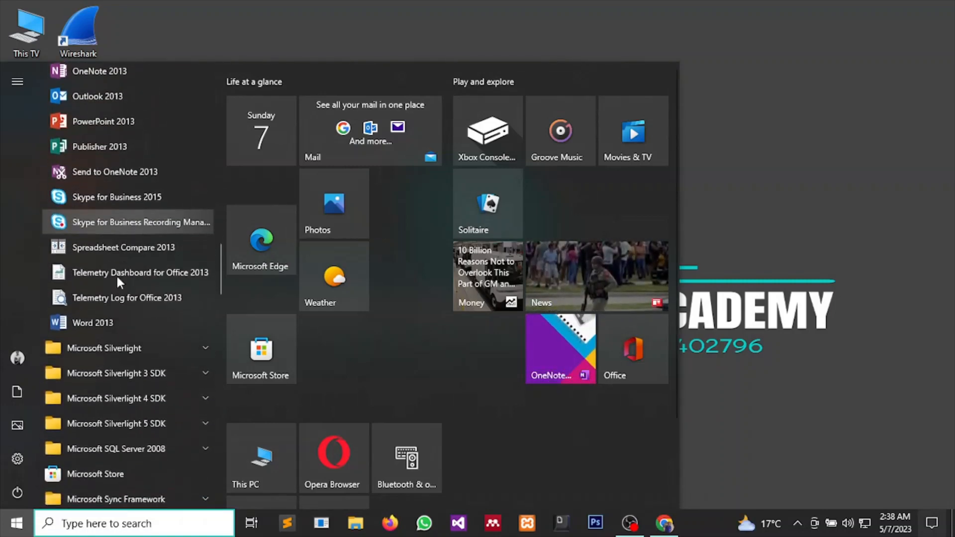
click(100, 323)
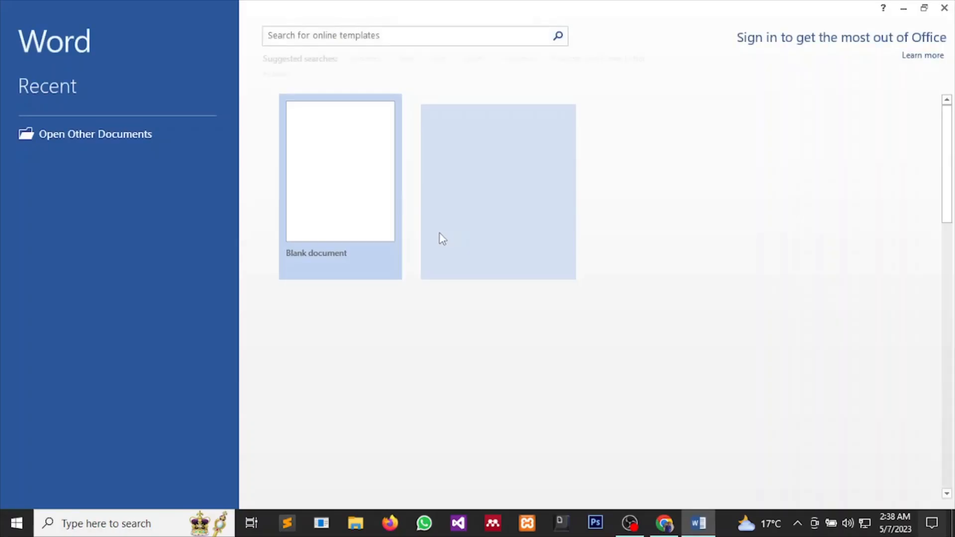
Create Document1 as a new blank document from the Word start screen.
scroll(467, 279, down, 3)
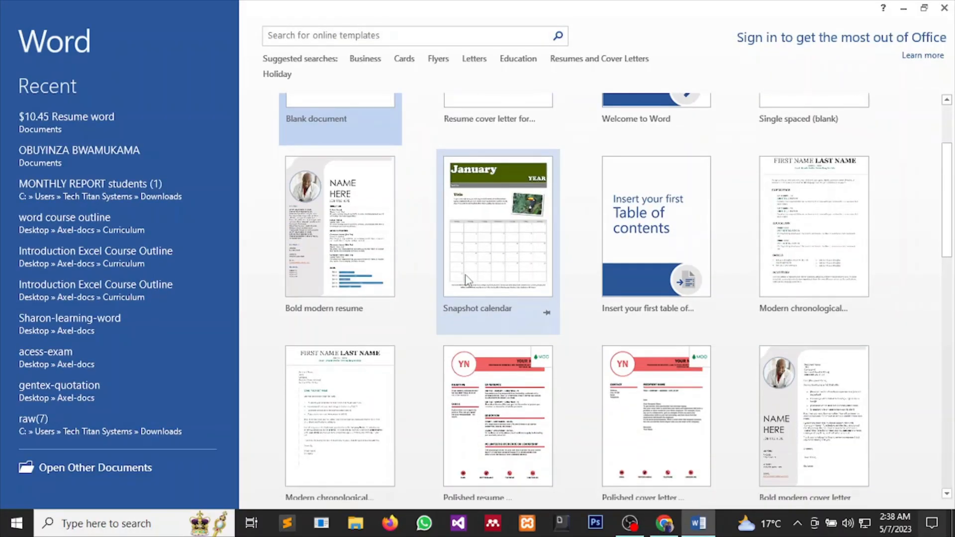
scroll(492, 328, down, 5)
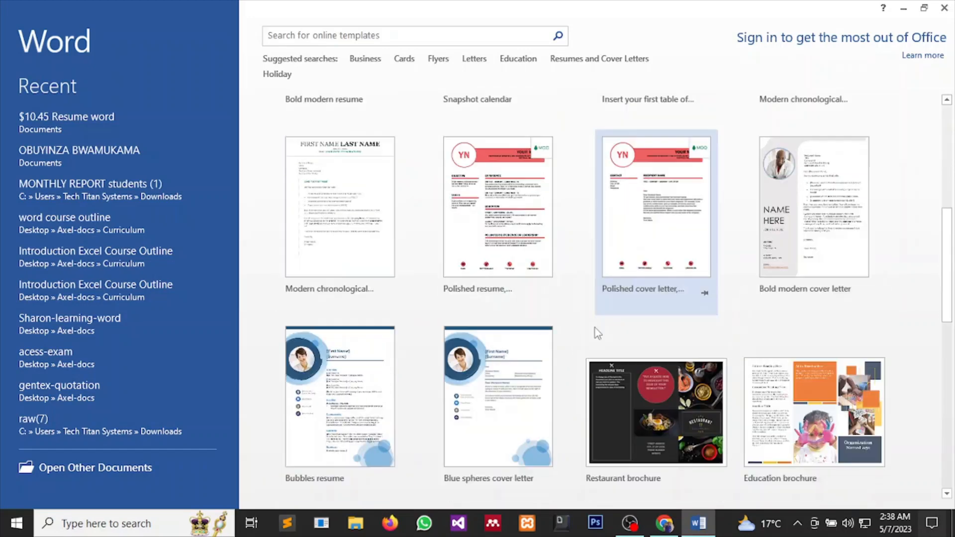
scroll(595, 327, up, 5)
scroll(590, 331, up, 3)
click(346, 191)
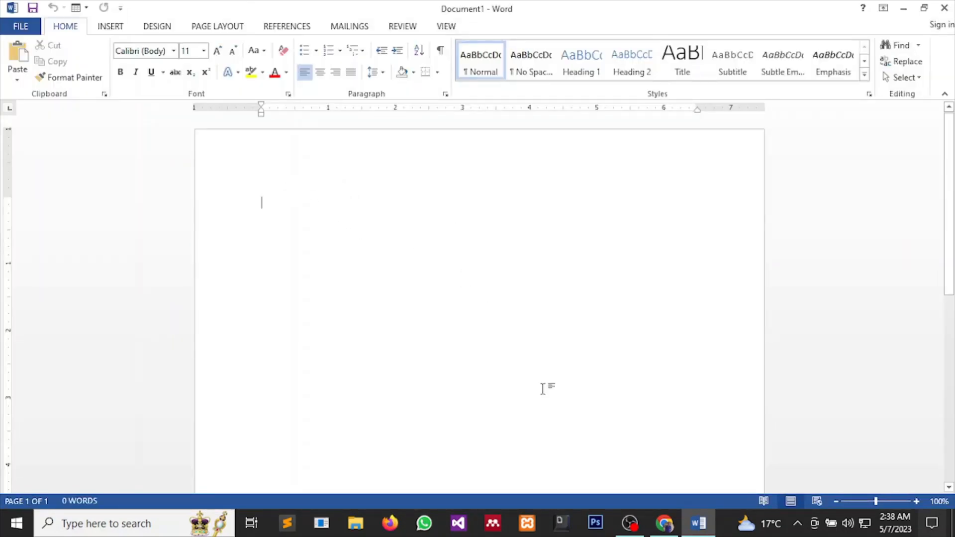
Switch to the Resume Now tab and review its Summary, Skills and Experience layout.
mouse_move(664, 523)
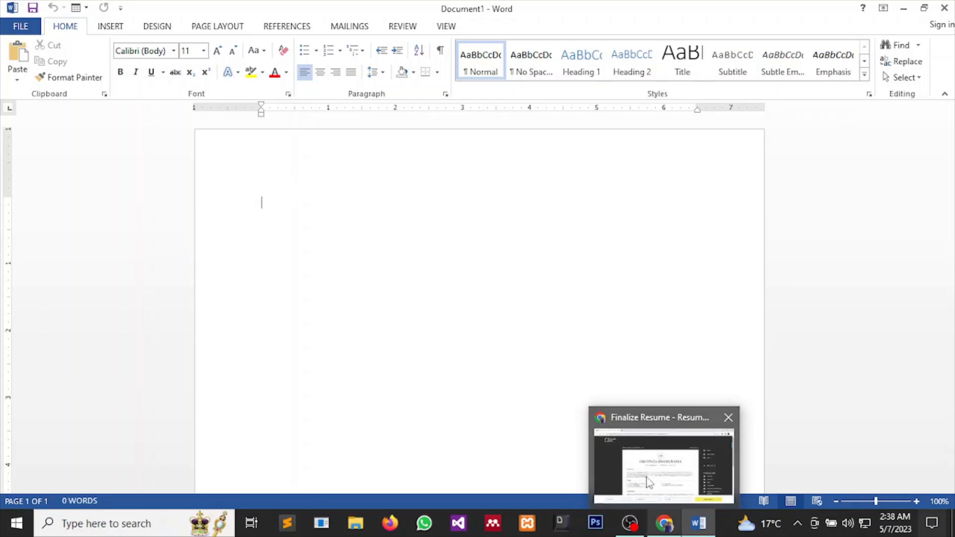
click(648, 481)
scroll(565, 365, down, 3)
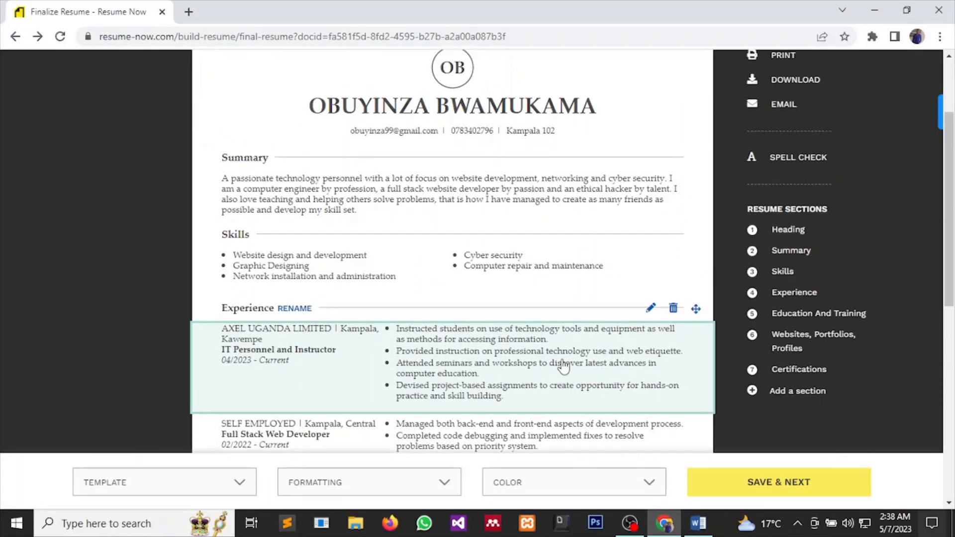
scroll(565, 368, up, 3)
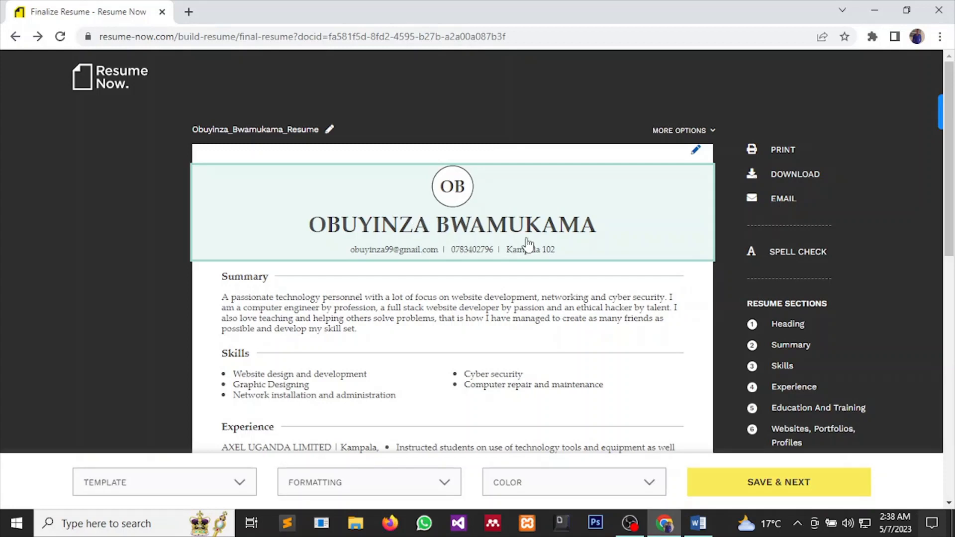
Back in Word, draw an oval shape near the top of the page.
mouse_move(696, 529)
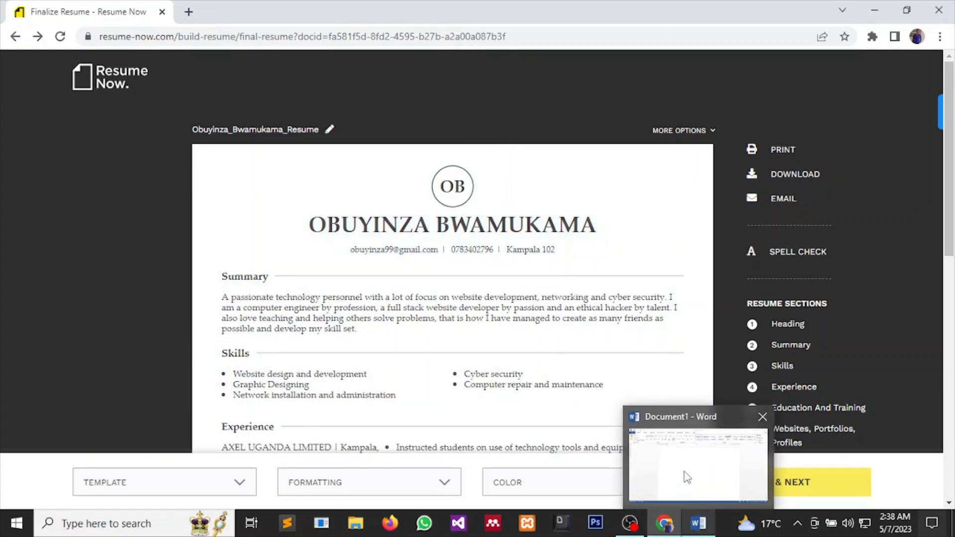
click(681, 470)
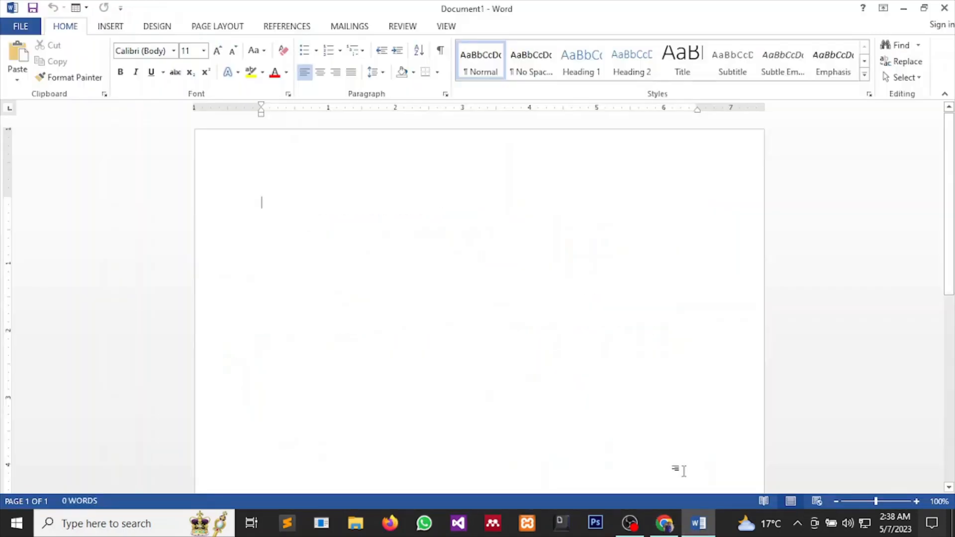
click(107, 26)
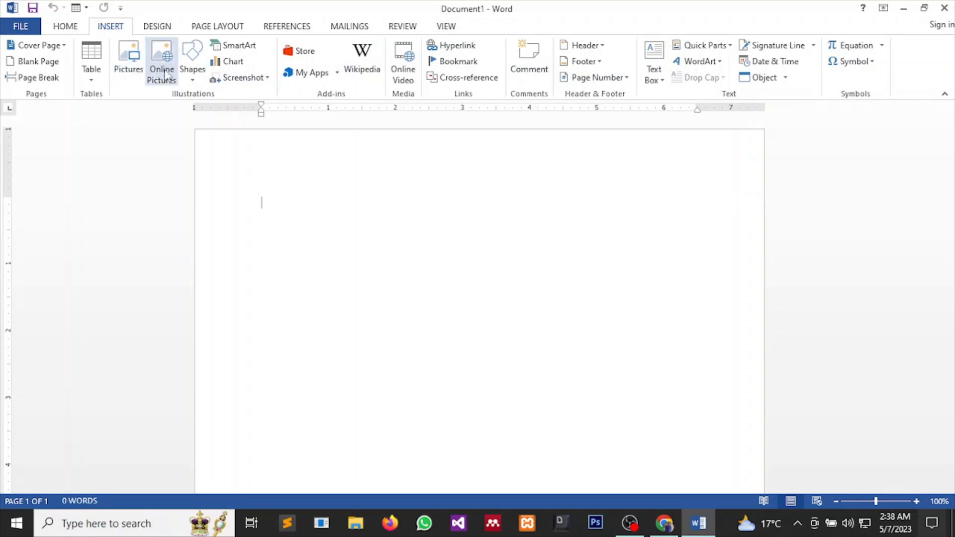
click(192, 75)
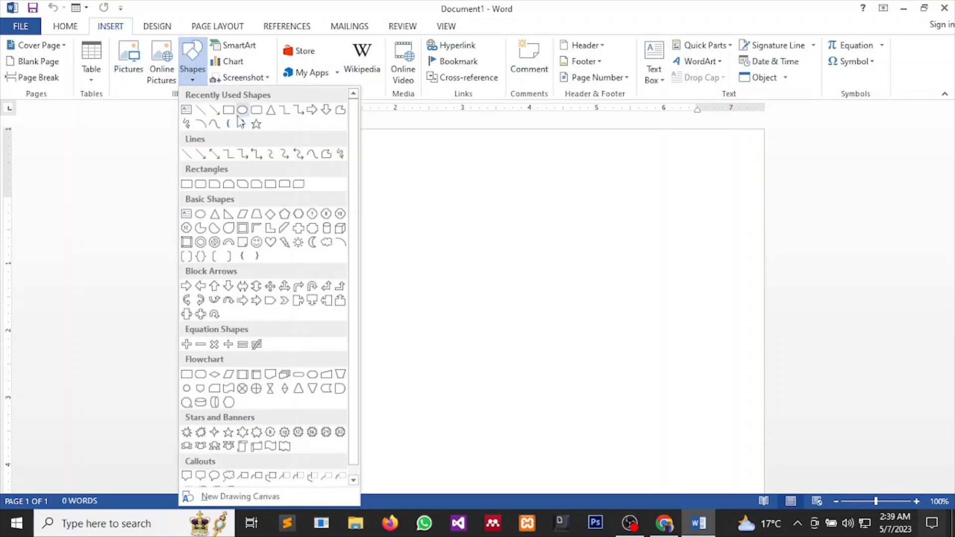
click(242, 110)
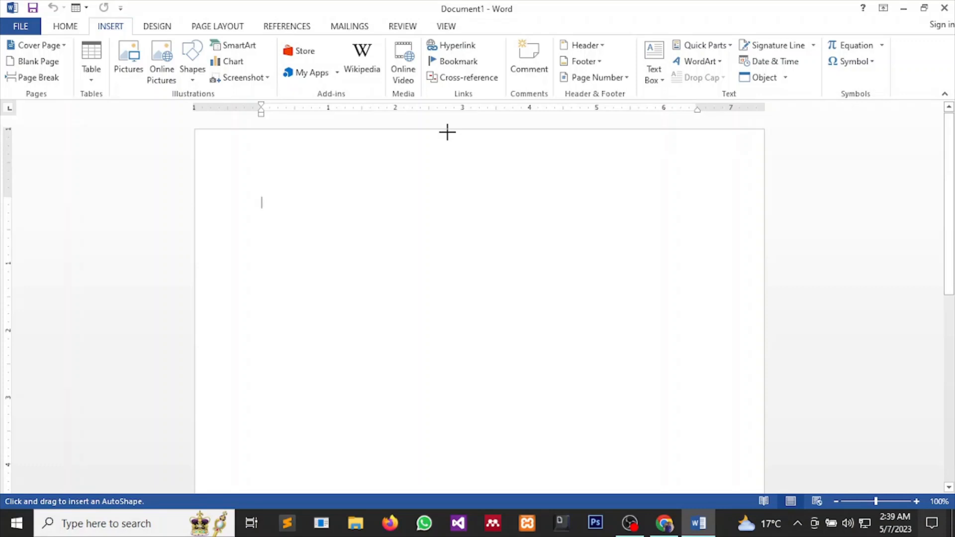
mouse_move(447, 132)
mouse_down()
mouse_move(503, 187)
mouse_move(494, 137)
mouse_move(504, 149)
mouse_up()
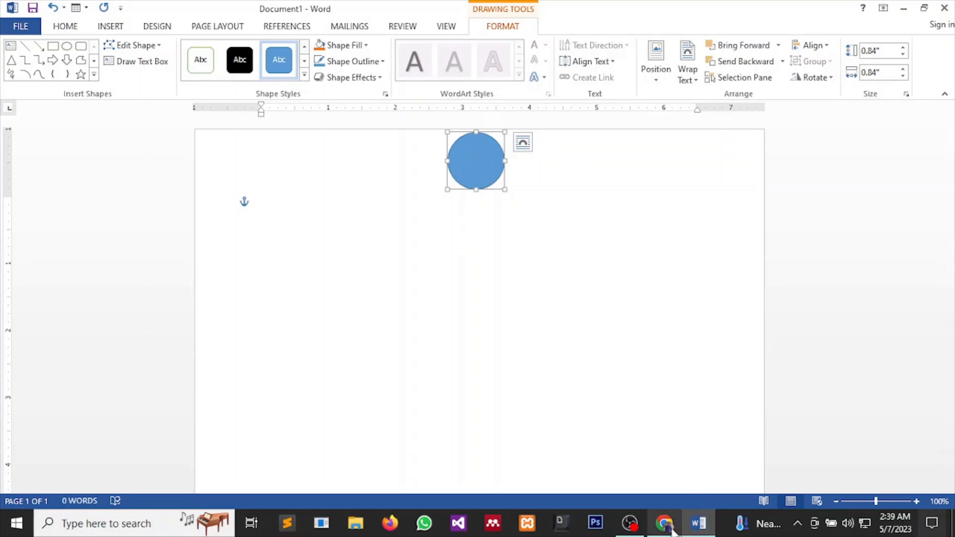
Fill the circle white with a thin dark grey outline, then deselect it.
mouse_move(666, 525)
mouse_move(670, 480)
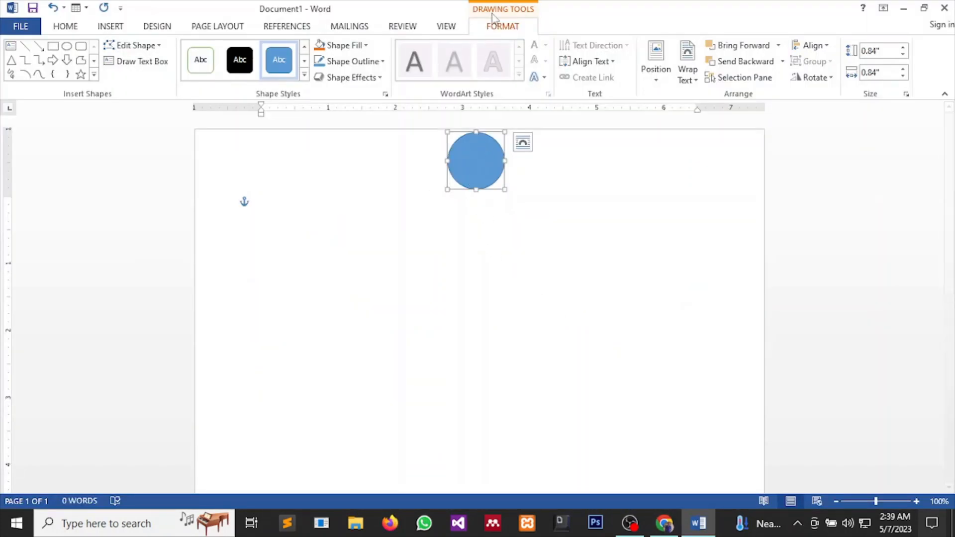
click(365, 46)
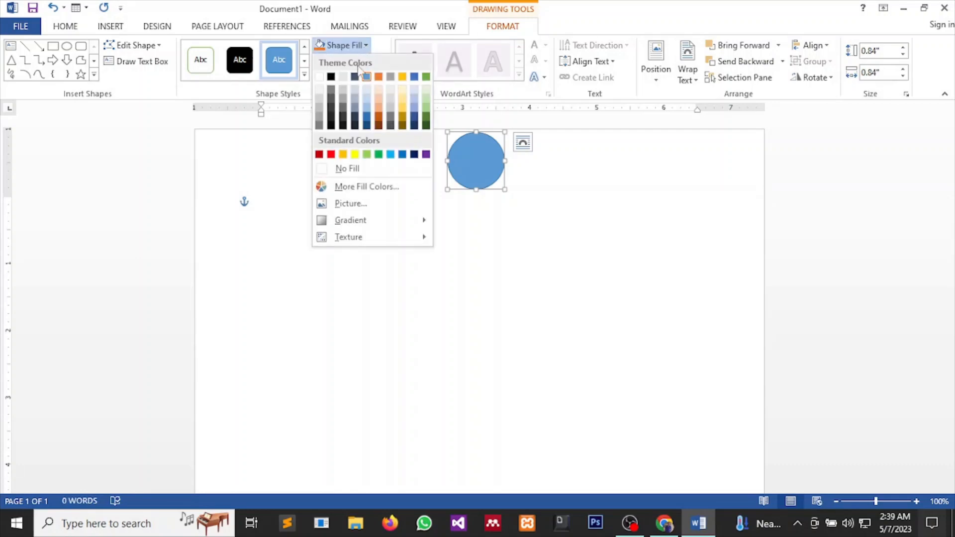
click(320, 78)
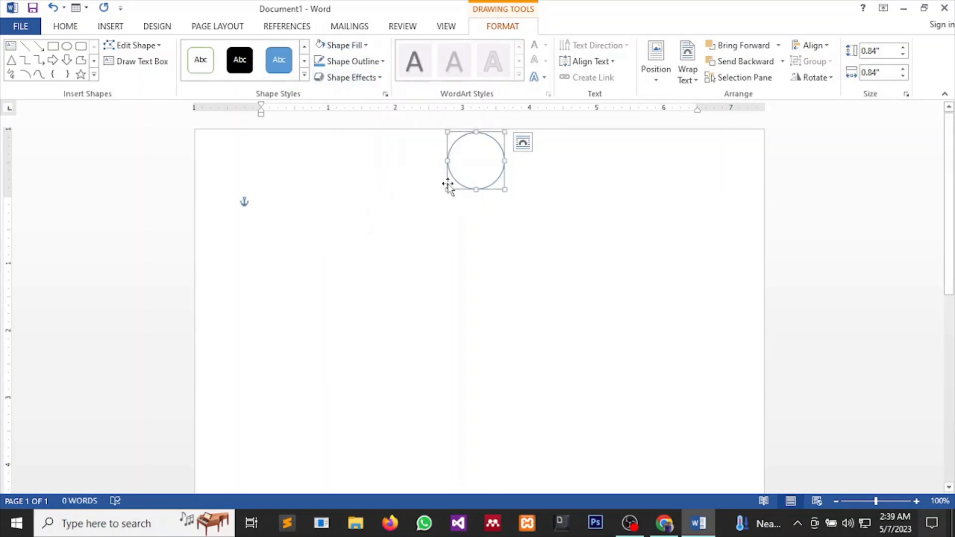
click(383, 61)
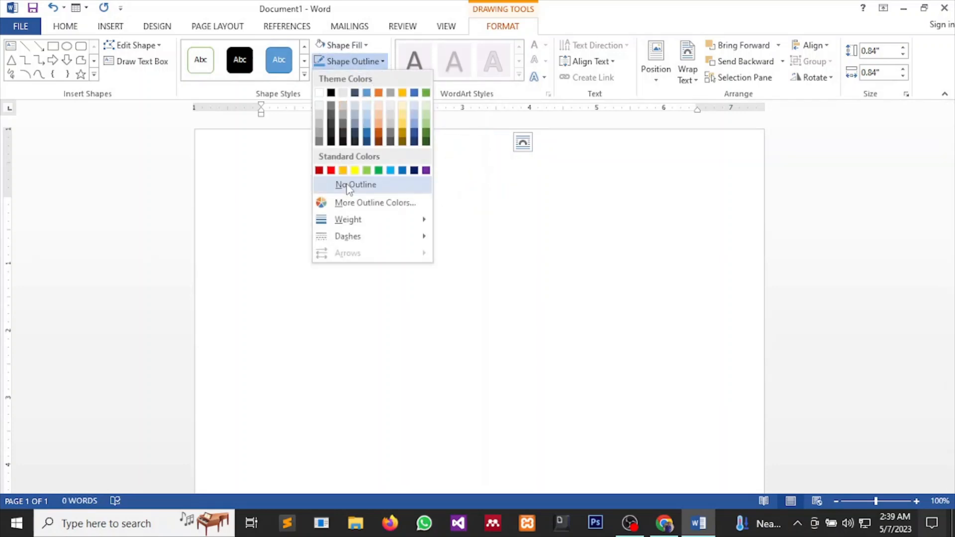
click(331, 107)
click(450, 228)
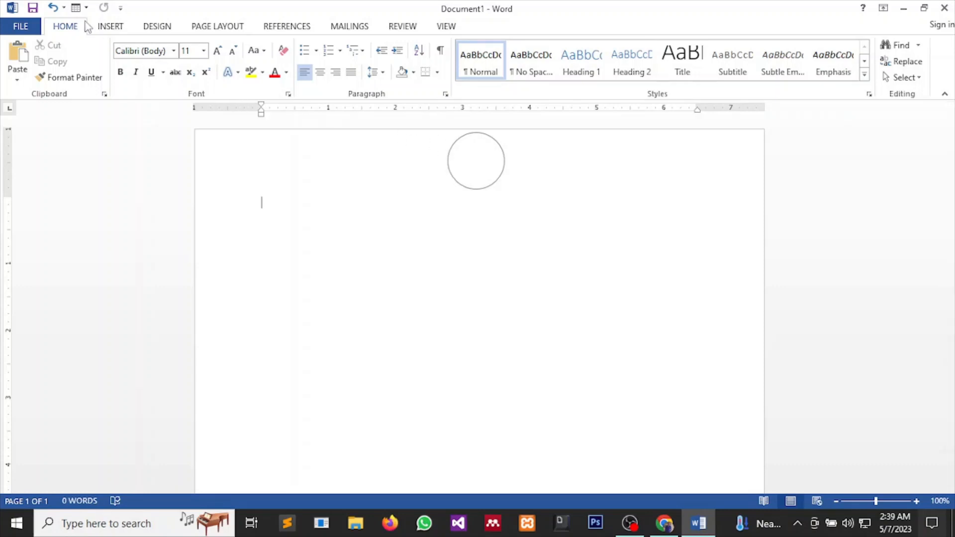
Draw a text box inside the circle, type the initials OB and select them.
click(102, 25)
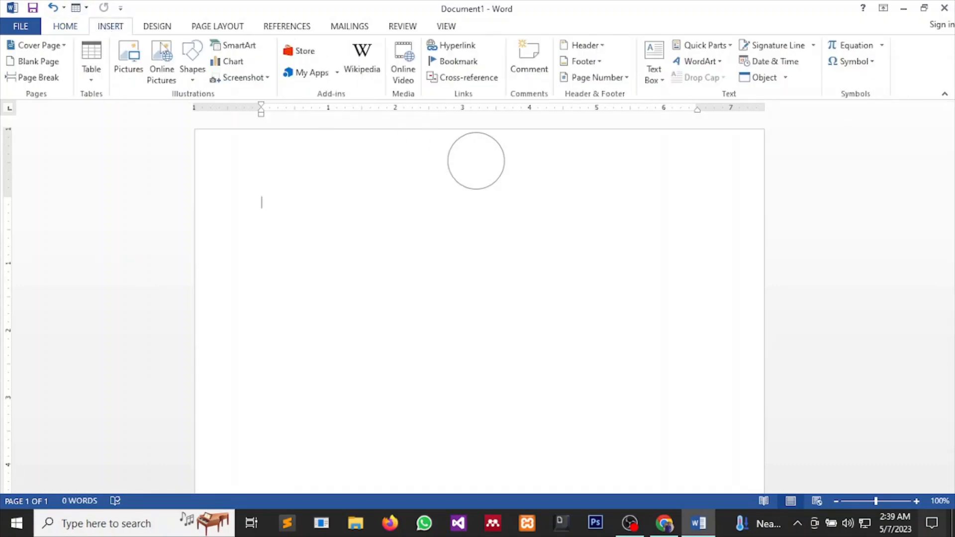
click(665, 79)
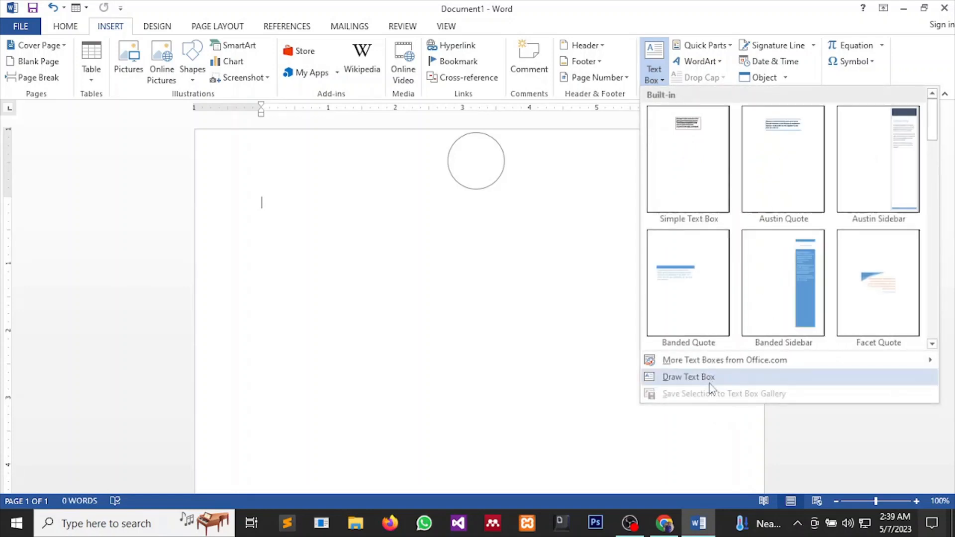
click(712, 380)
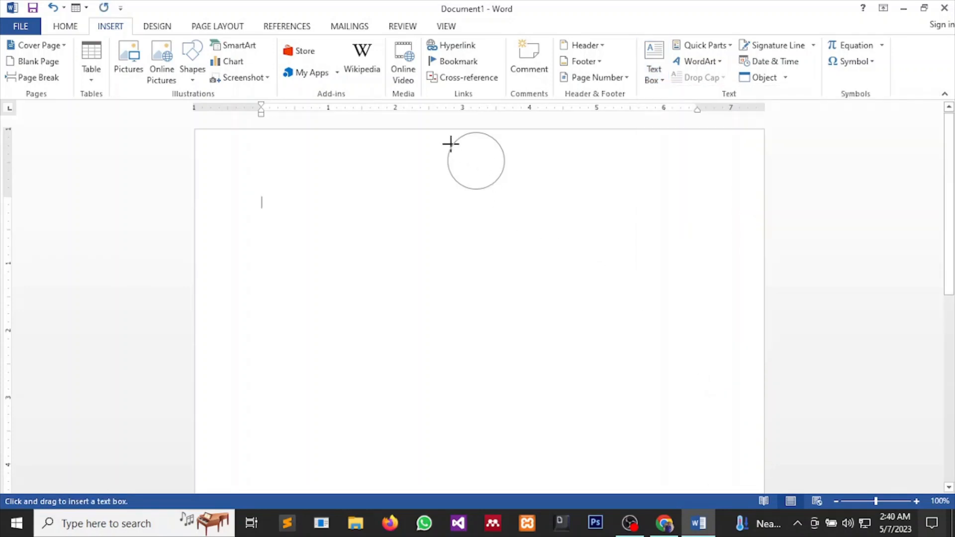
mouse_move(453, 144)
mouse_down()
mouse_move(465, 177)
mouse_move(504, 177)
mouse_up()
text(PO)
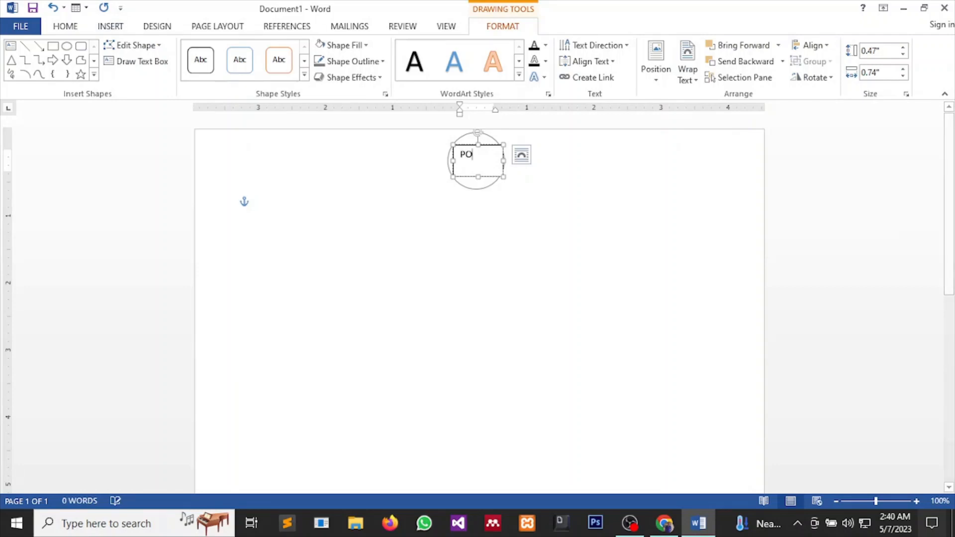
key(BackSpace)
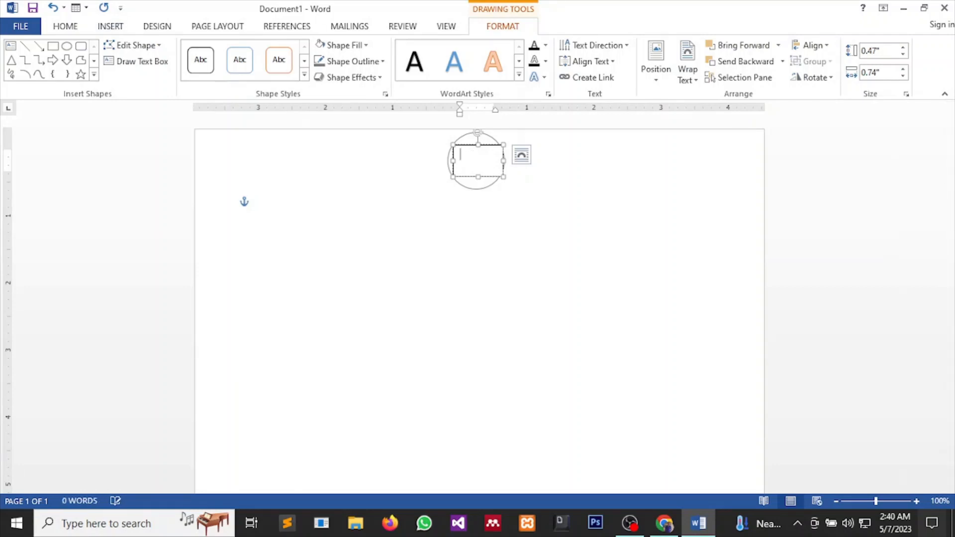
text(B)
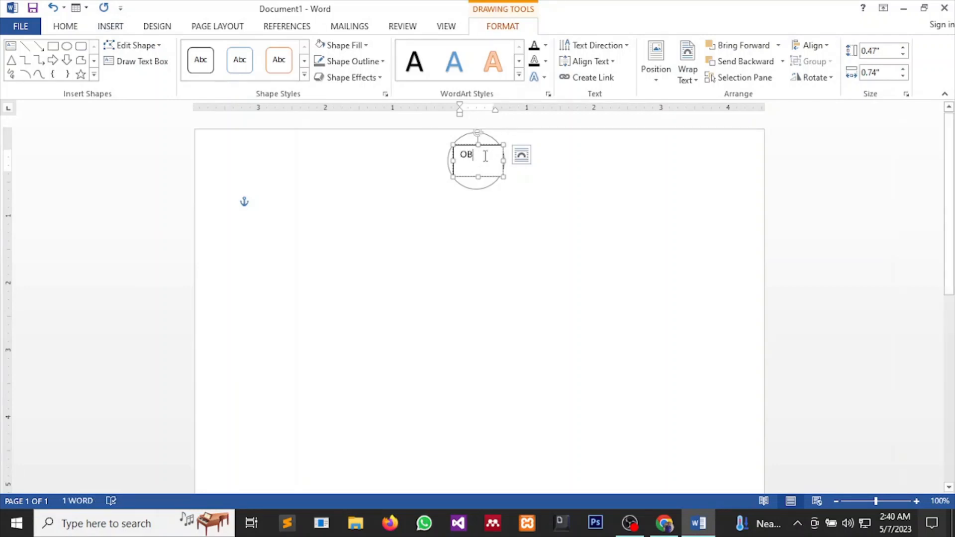
drag(483, 156, 457, 149)
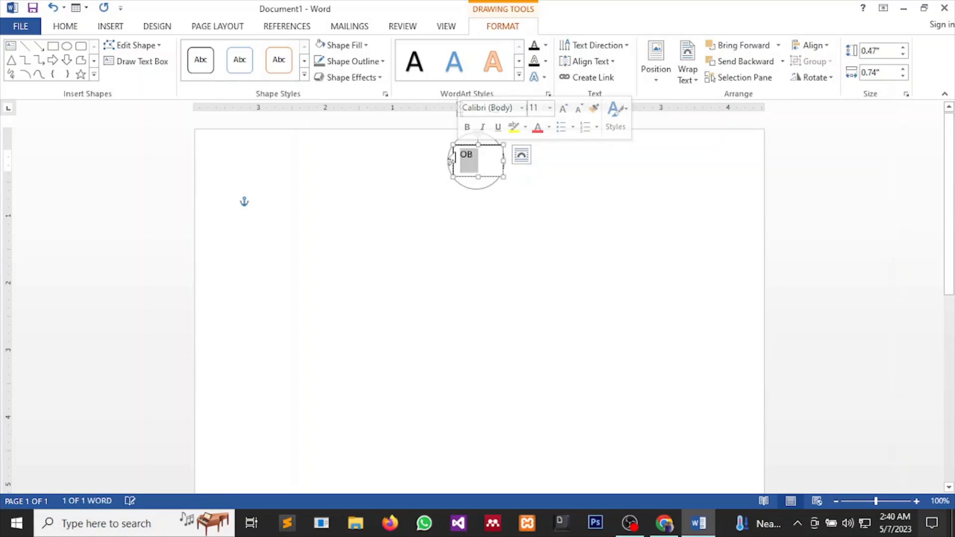
Set the OB letters to 28 pt Times New Roman.
click(77, 29)
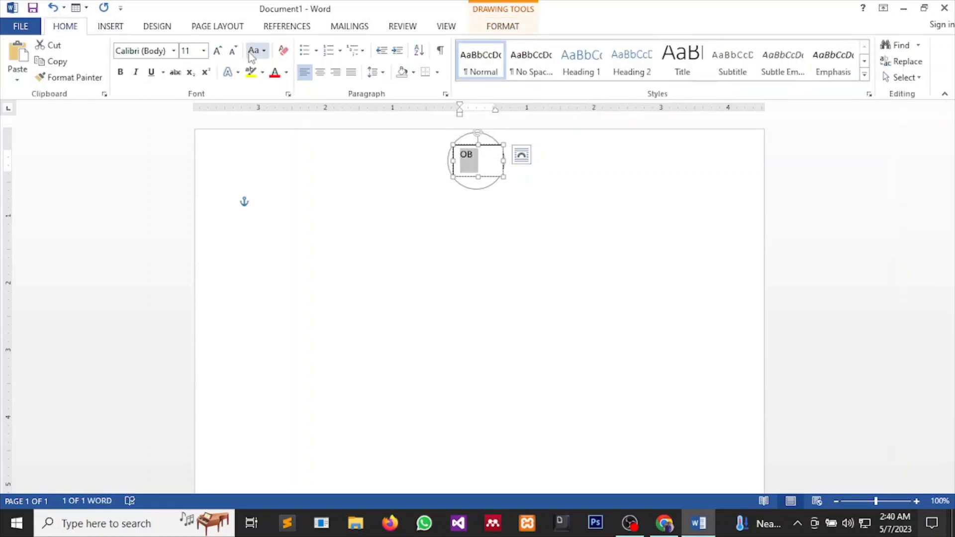
click(204, 50)
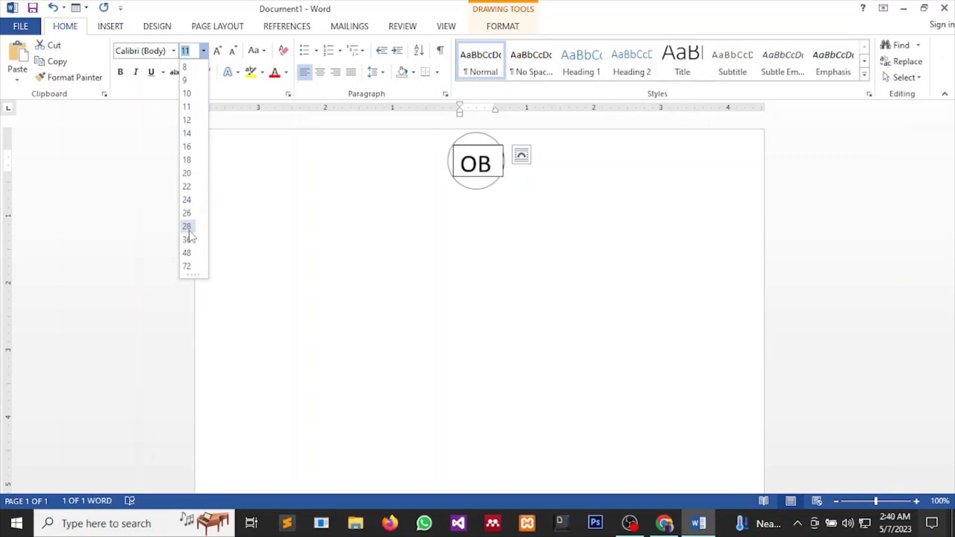
click(188, 228)
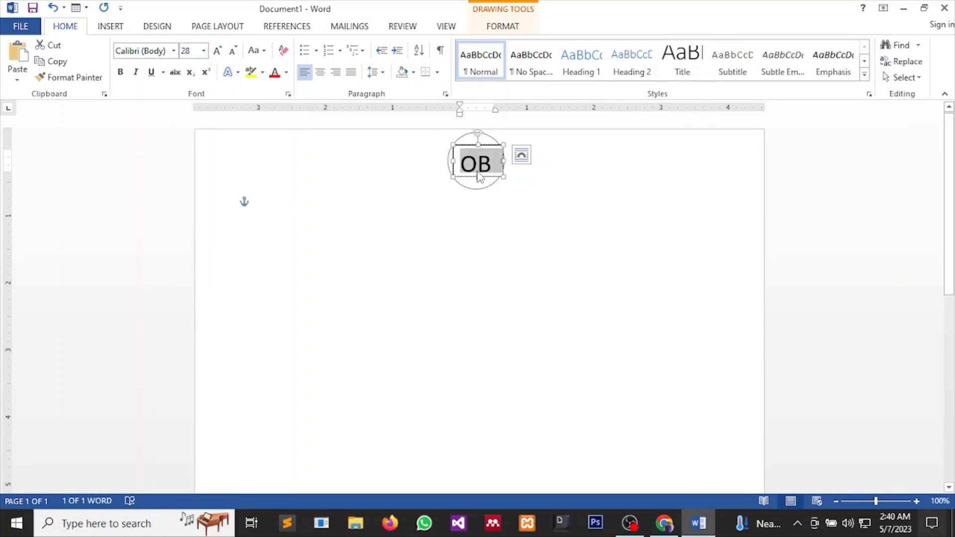
click(174, 51)
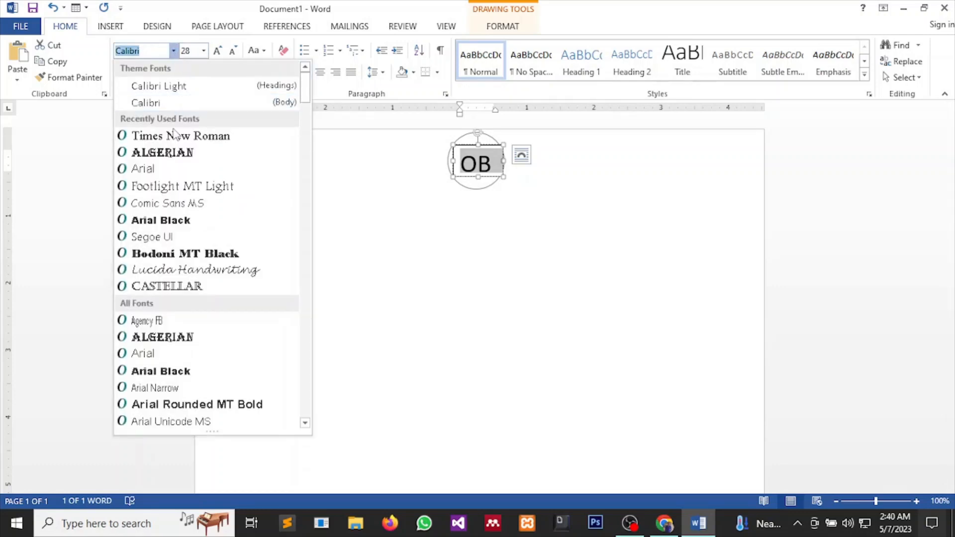
click(174, 135)
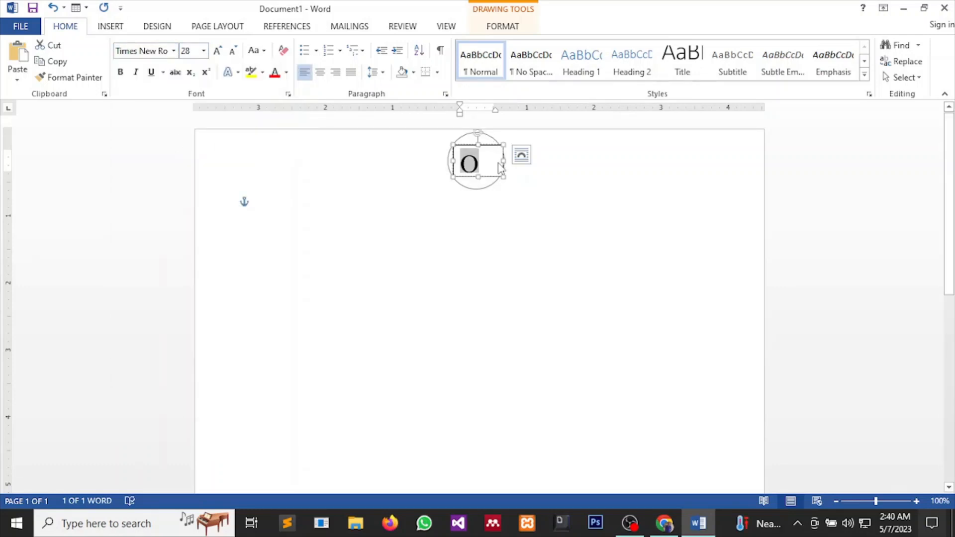
Resize the OB text box so it fits inside the circle on one line.
drag(504, 177, 517, 186)
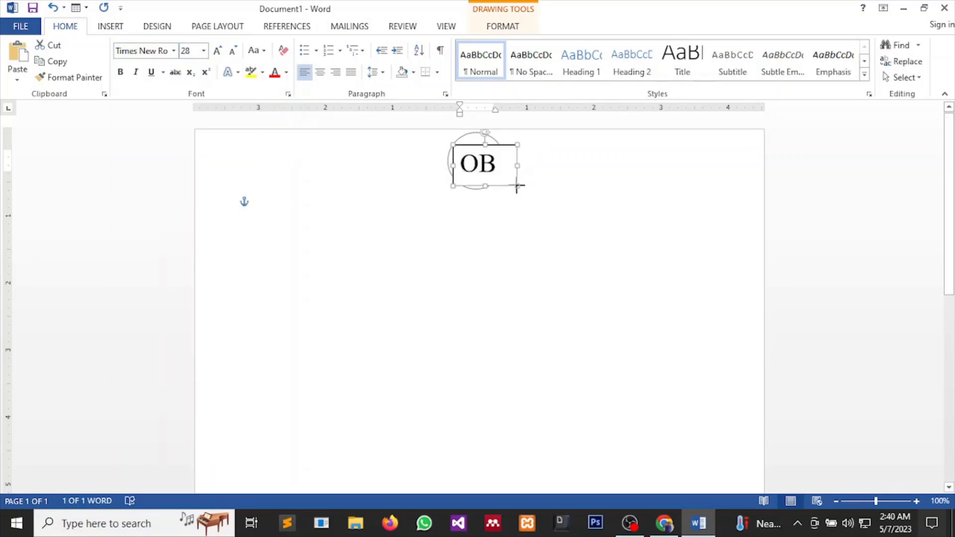
mouse_move(663, 520)
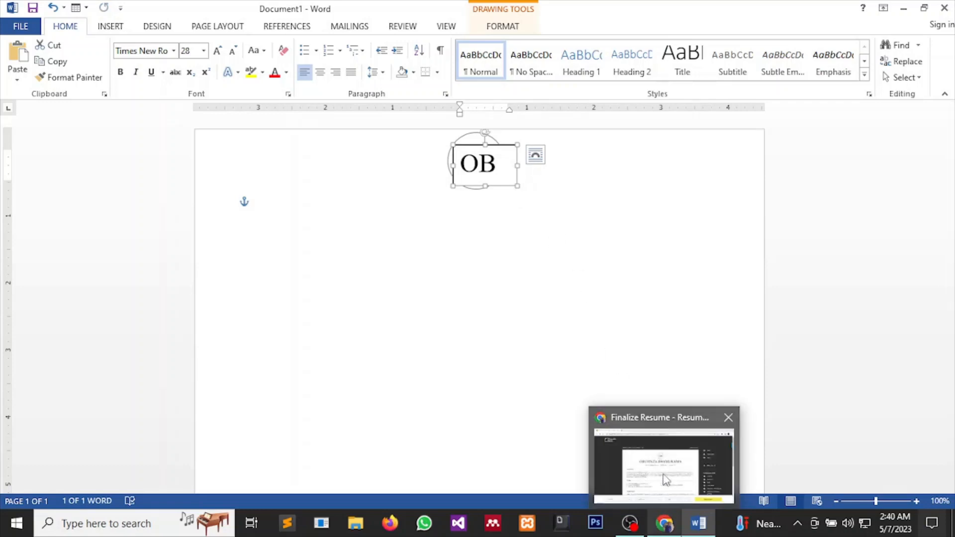
mouse_move(662, 468)
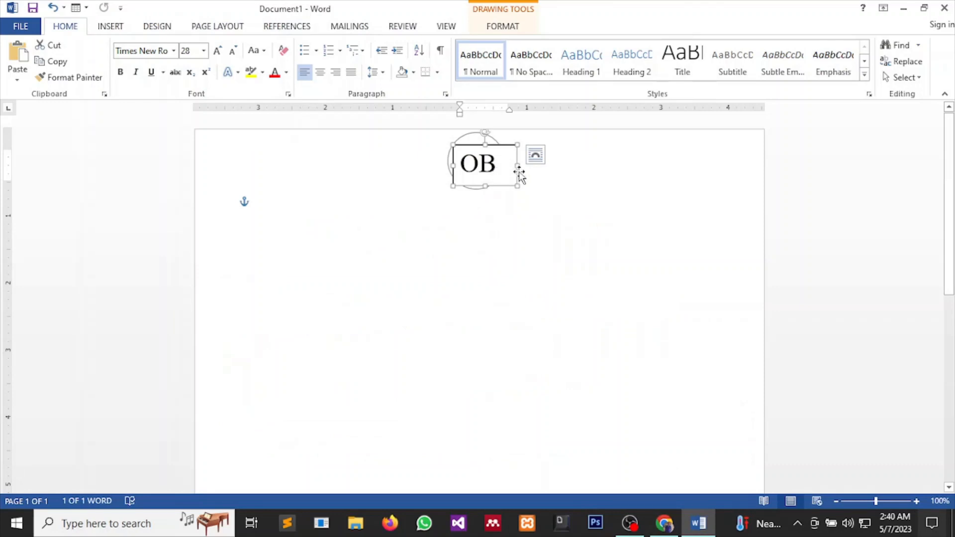
drag(517, 165, 478, 175)
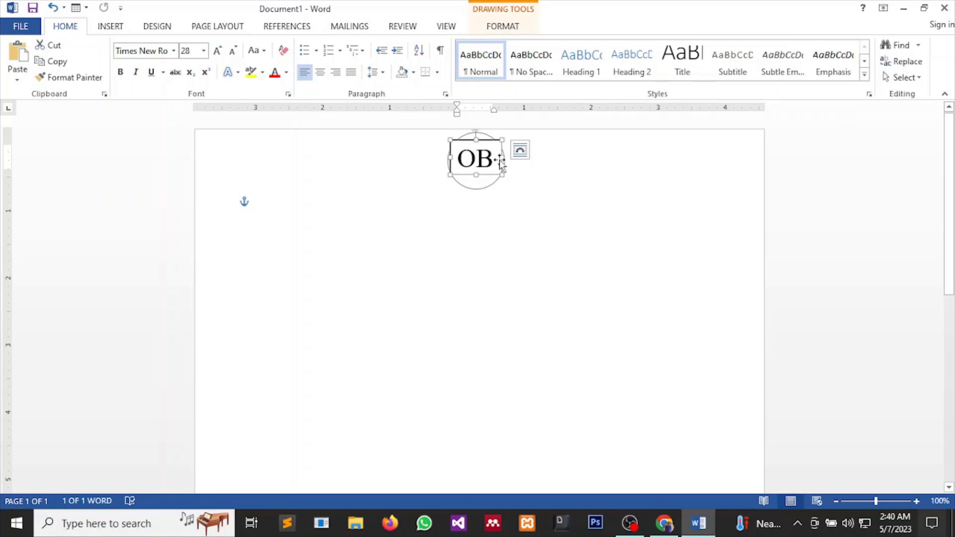
drag(501, 158, 501, 158)
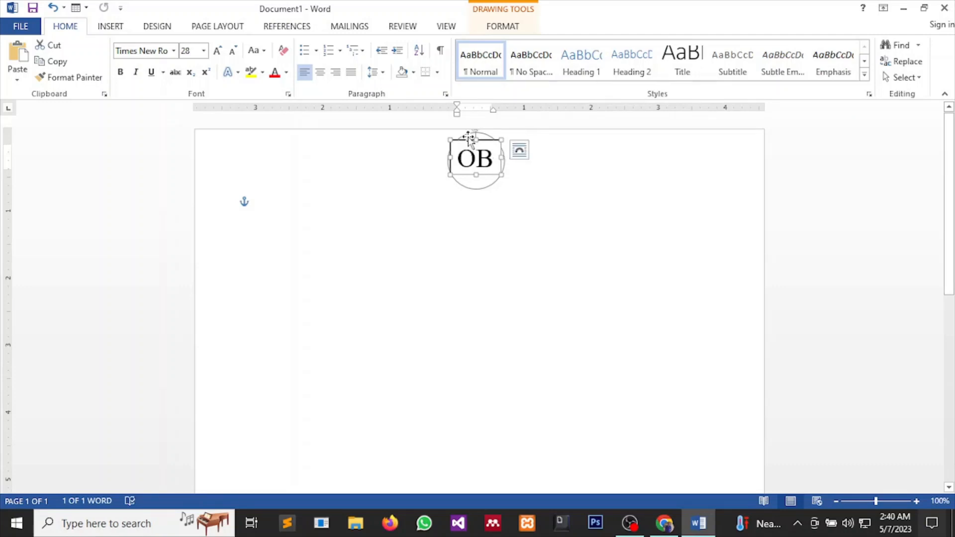
click(481, 186)
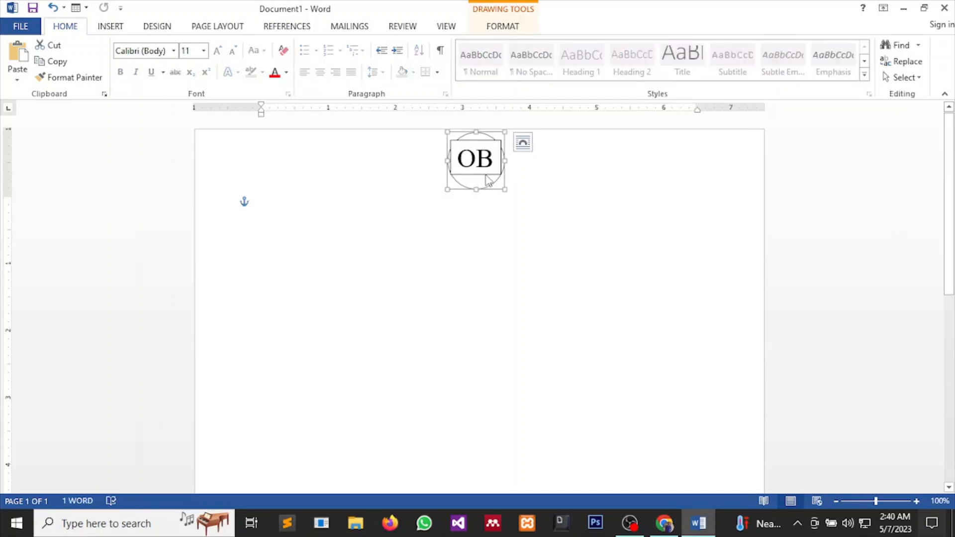
Set the OB text box to No Outline so only the circle frames the letters.
click(474, 219)
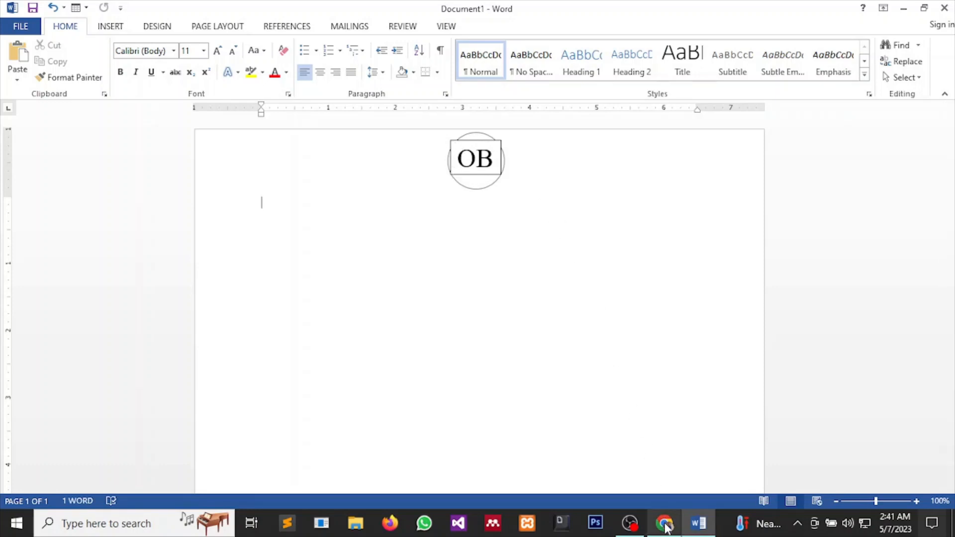
mouse_move(665, 523)
mouse_move(664, 473)
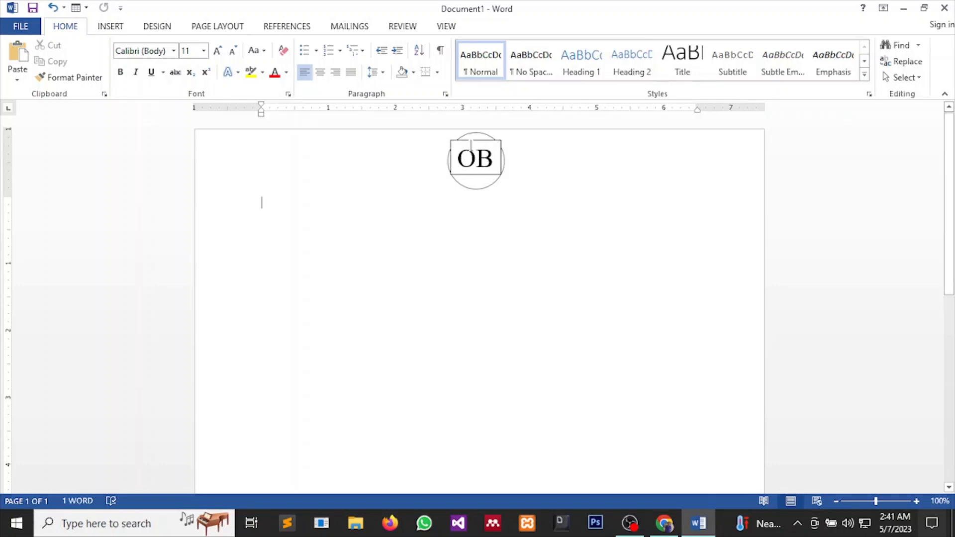
click(463, 146)
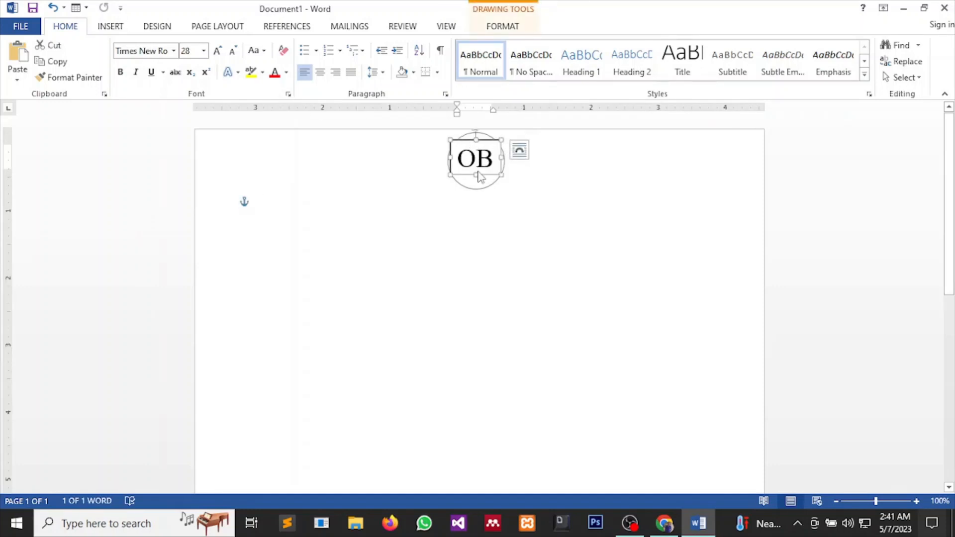
click(502, 27)
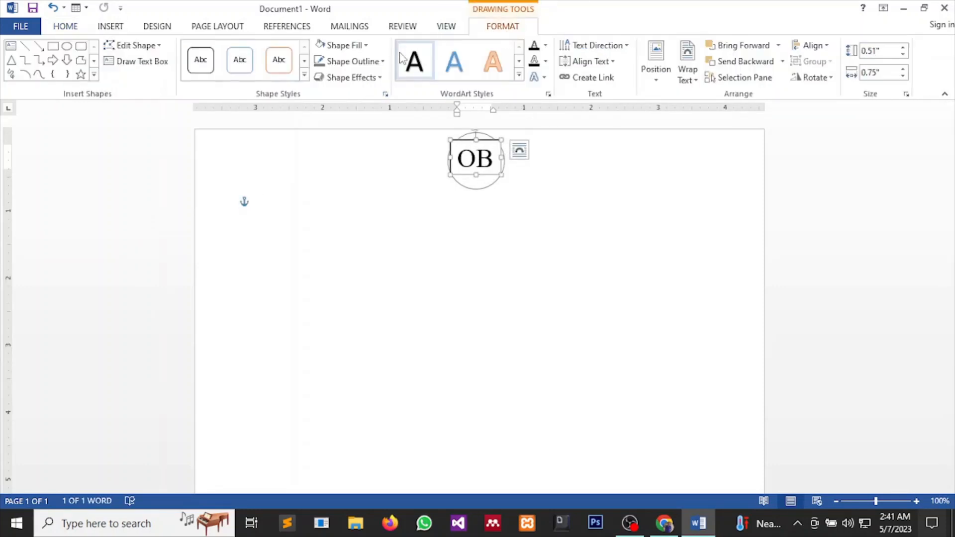
click(350, 62)
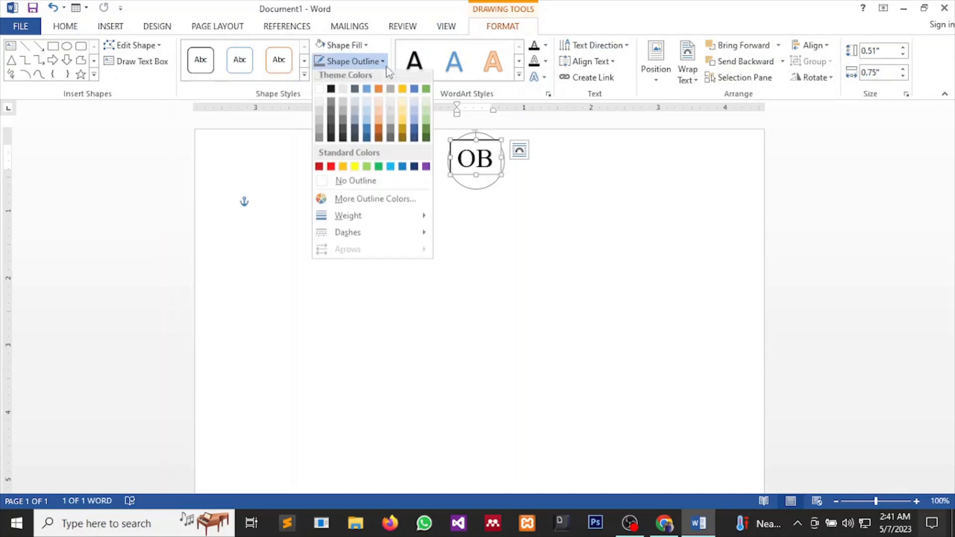
click(369, 186)
click(446, 309)
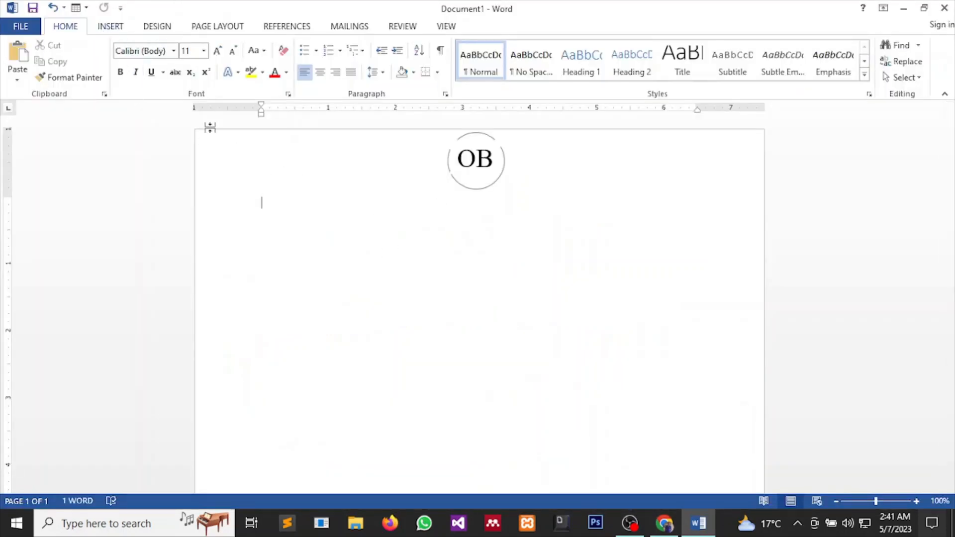
click(108, 27)
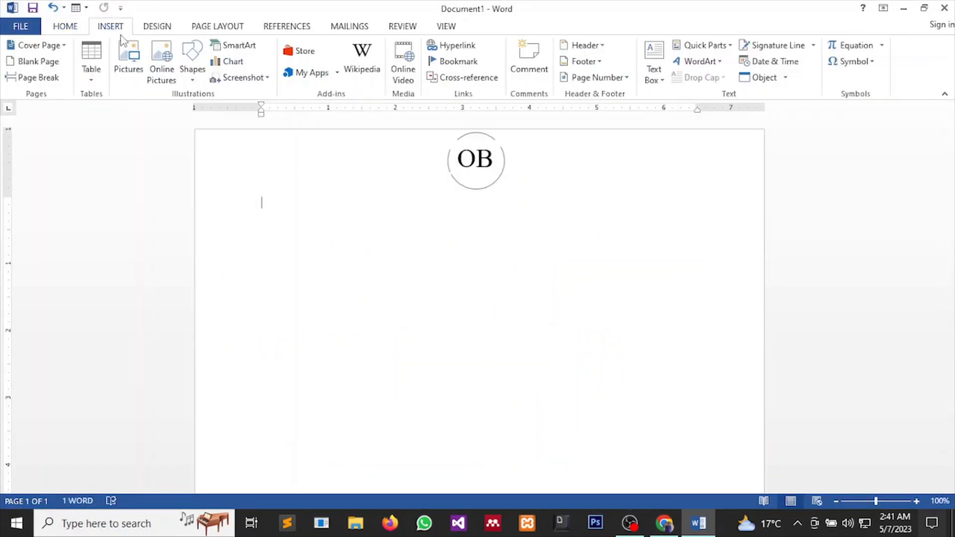
Draw a wide 0.88" by 6.35" text box and position it just below the OB circle.
click(655, 59)
click(694, 377)
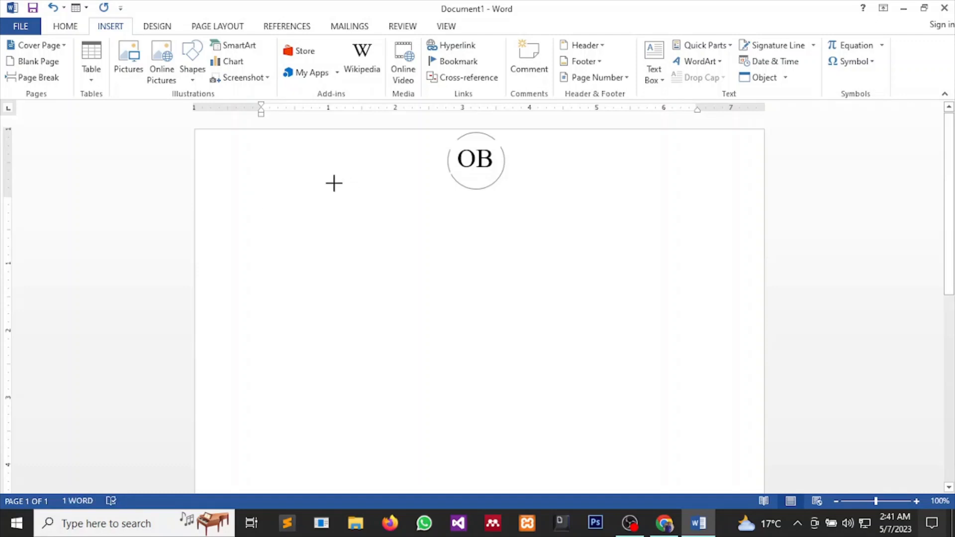
mouse_move(335, 183)
mouse_down()
mouse_move(433, 260)
mouse_move(547, 288)
mouse_move(633, 262)
mouse_move(682, 231)
mouse_move(737, 253)
mouse_move(762, 243)
mouse_up()
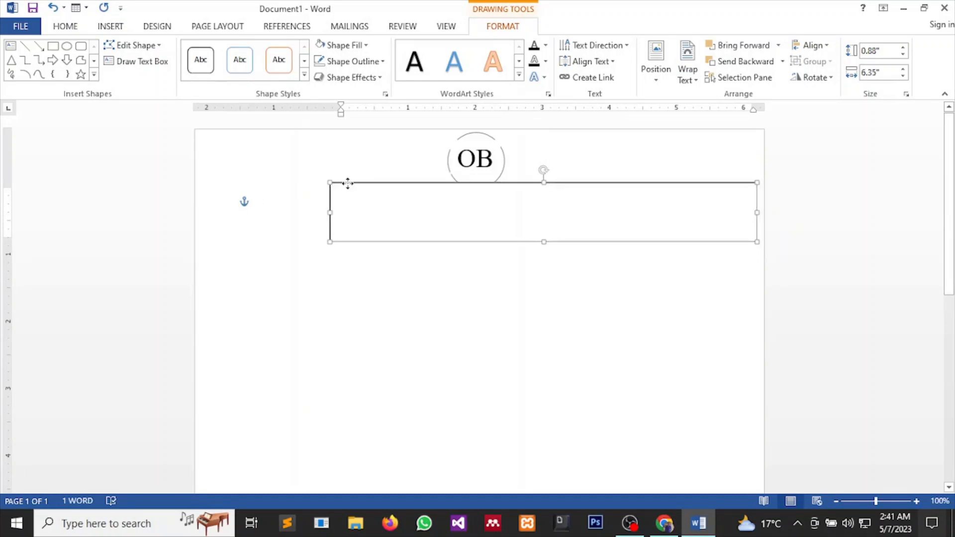
drag(345, 183, 300, 203)
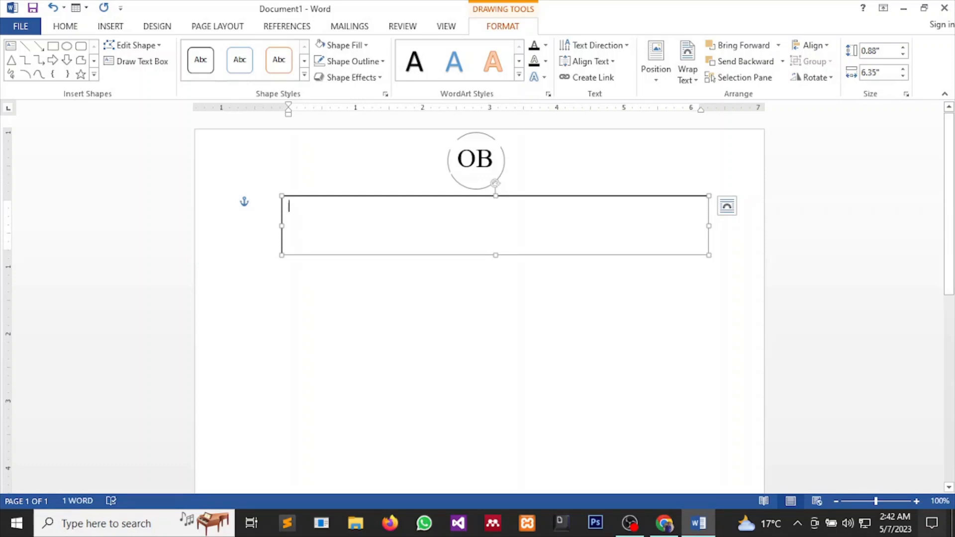
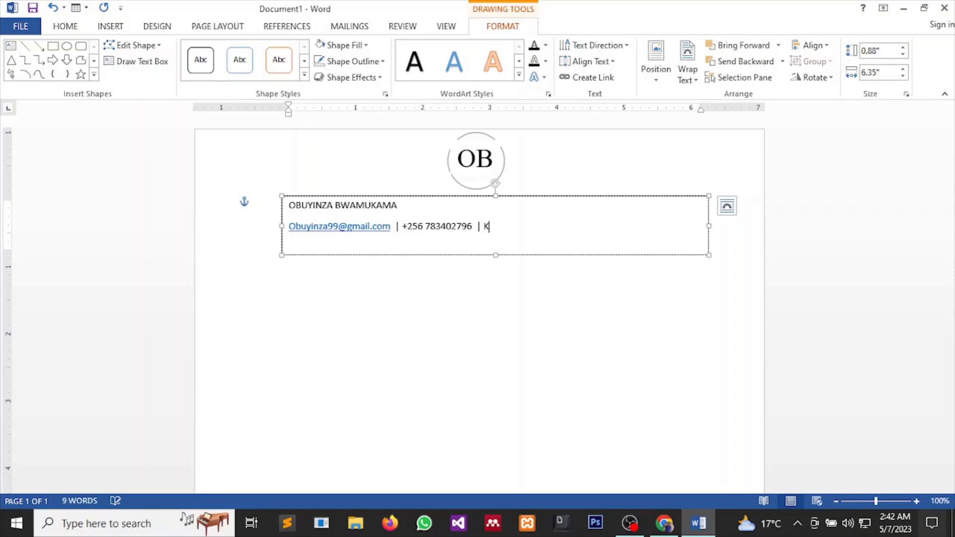
Type the owner's full name, then a contact line with e-mail, phone number and city.
text(pala 102)
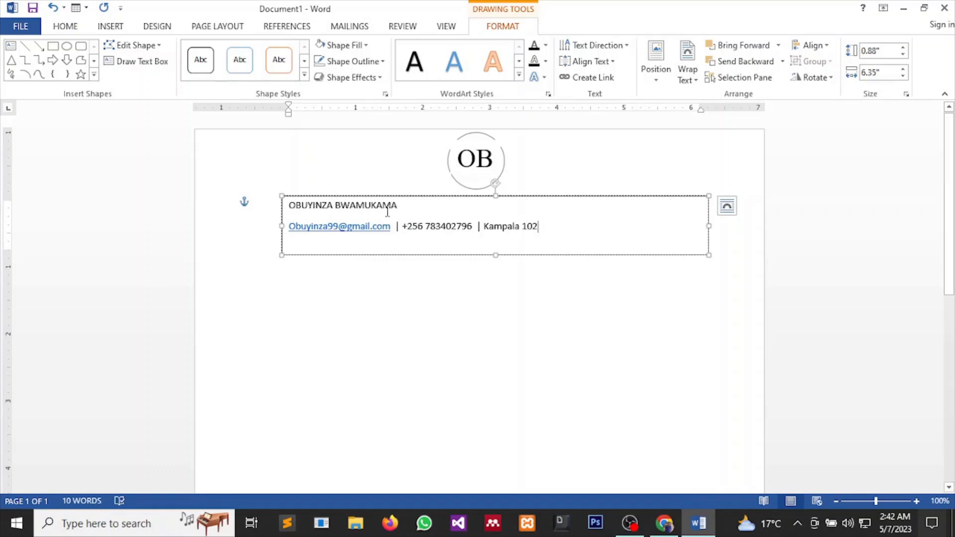
drag(417, 206, 289, 206)
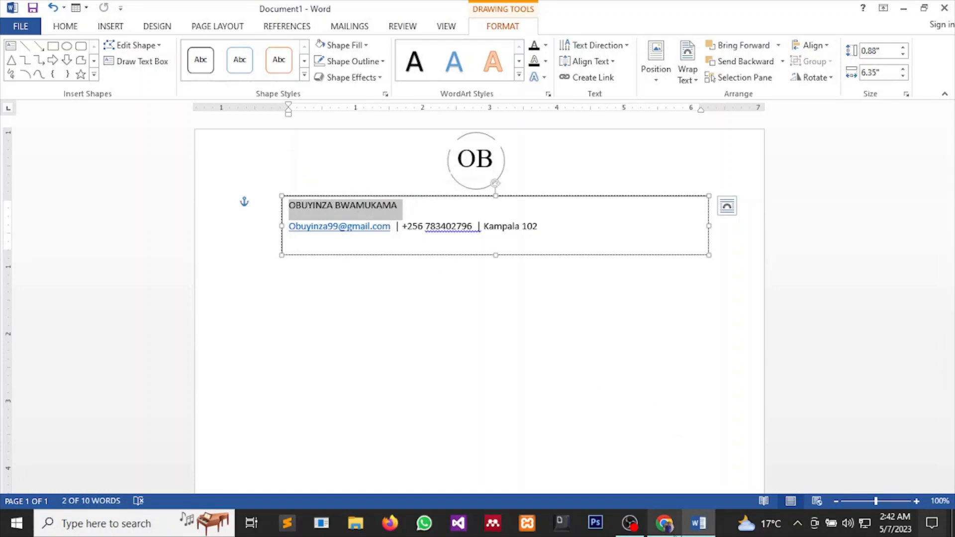
Set the name in bold 28-point Times New Roman after checking the Resume Now design.
mouse_move(677, 521)
click(669, 483)
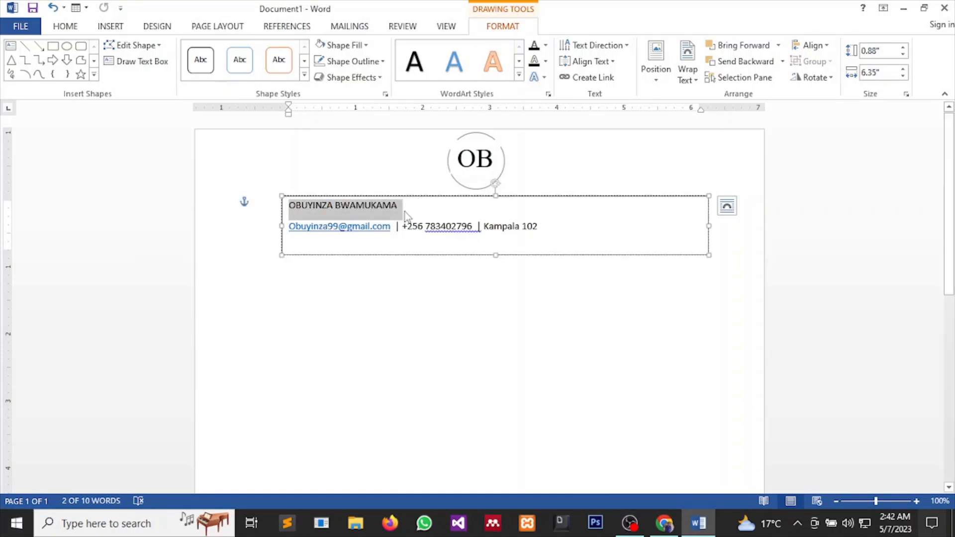
click(81, 29)
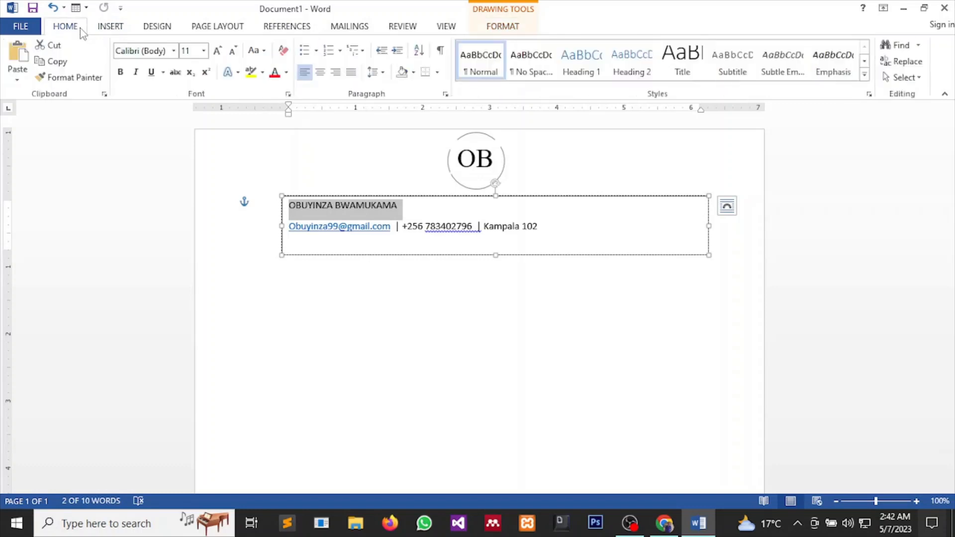
click(174, 51)
click(164, 134)
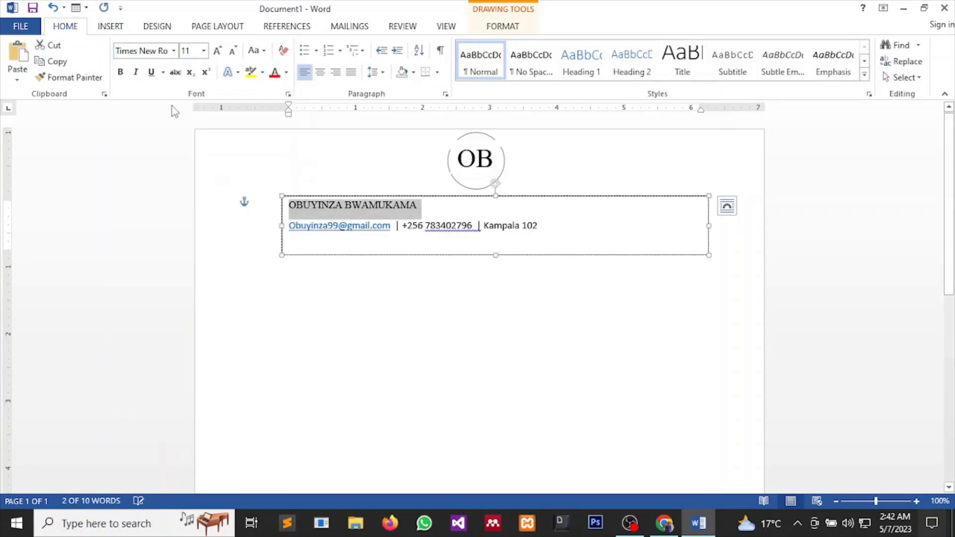
click(203, 51)
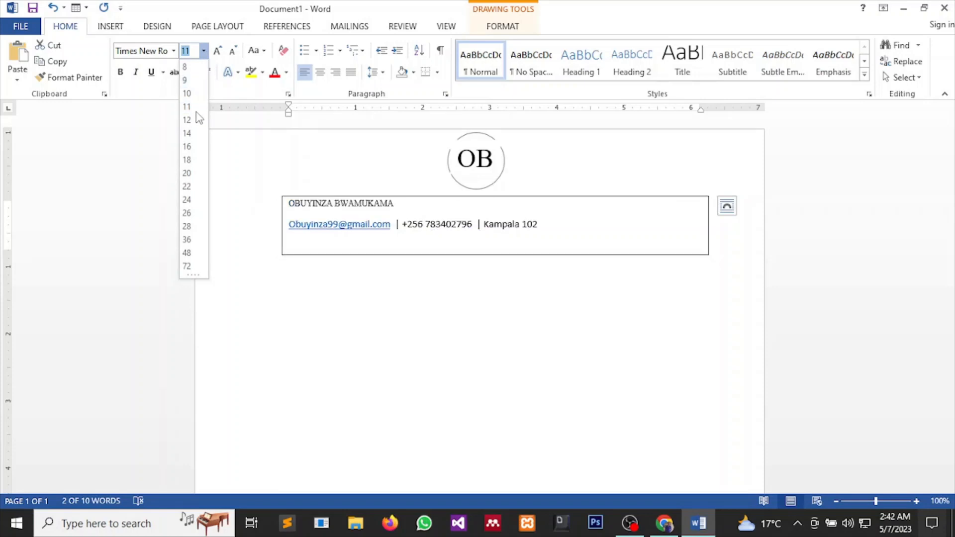
click(187, 226)
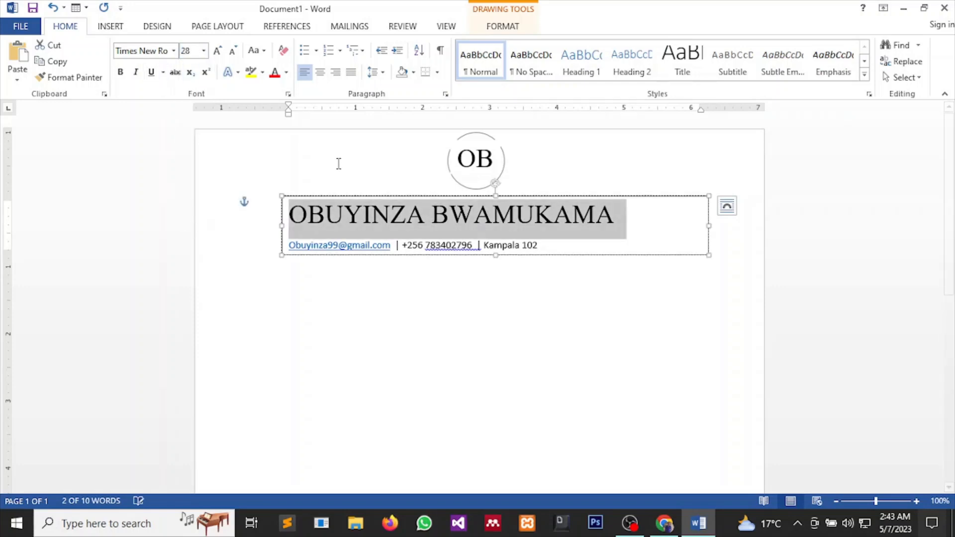
click(120, 71)
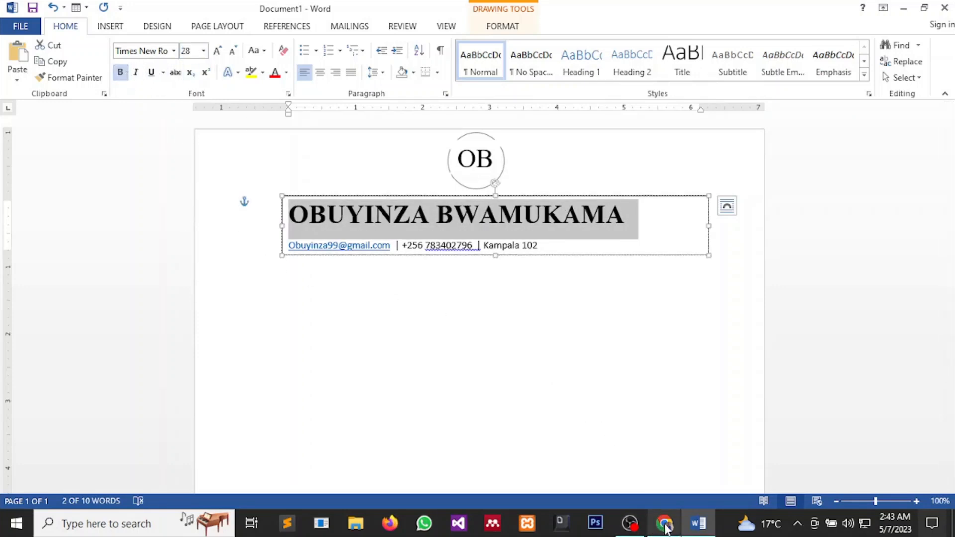
Colour the name text grey to match the Resume Now design.
click(664, 495)
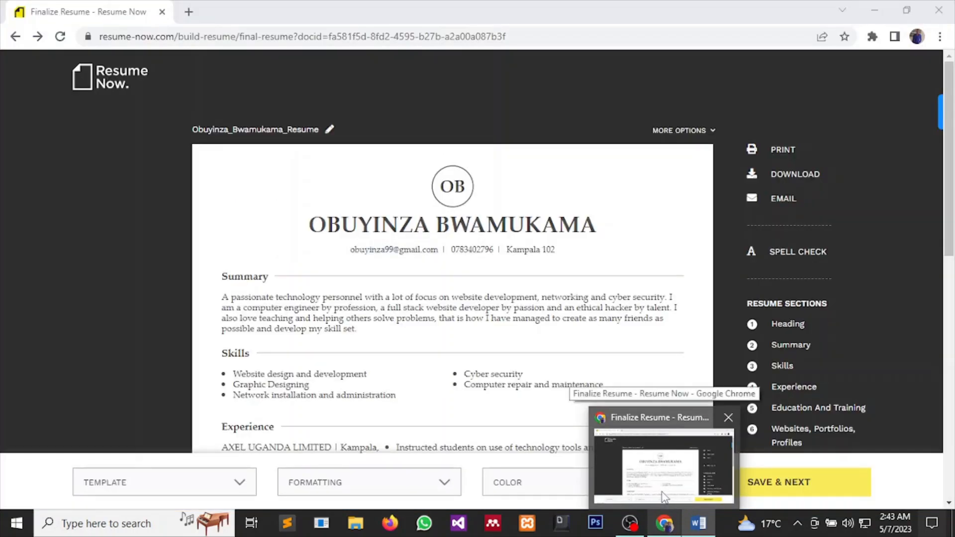
key(alt+Tab)
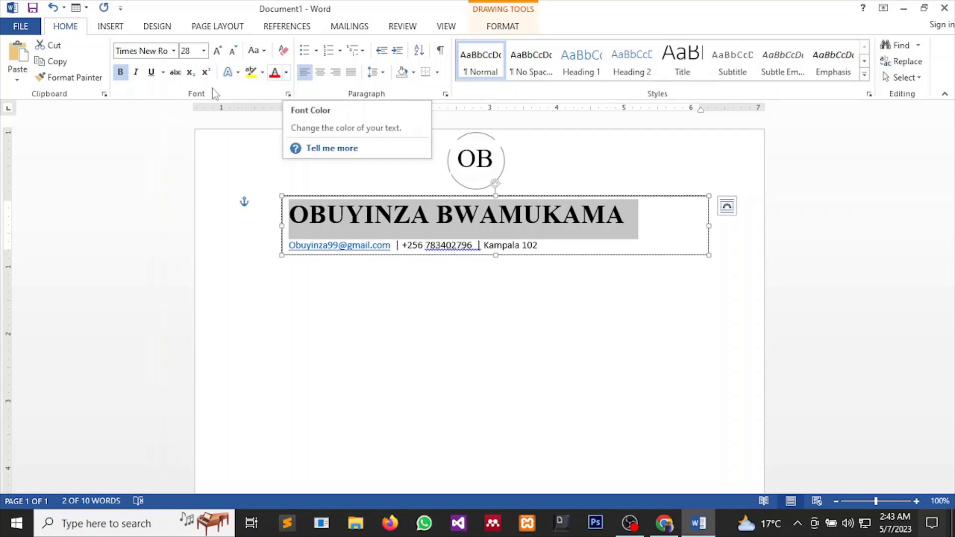
click(287, 73)
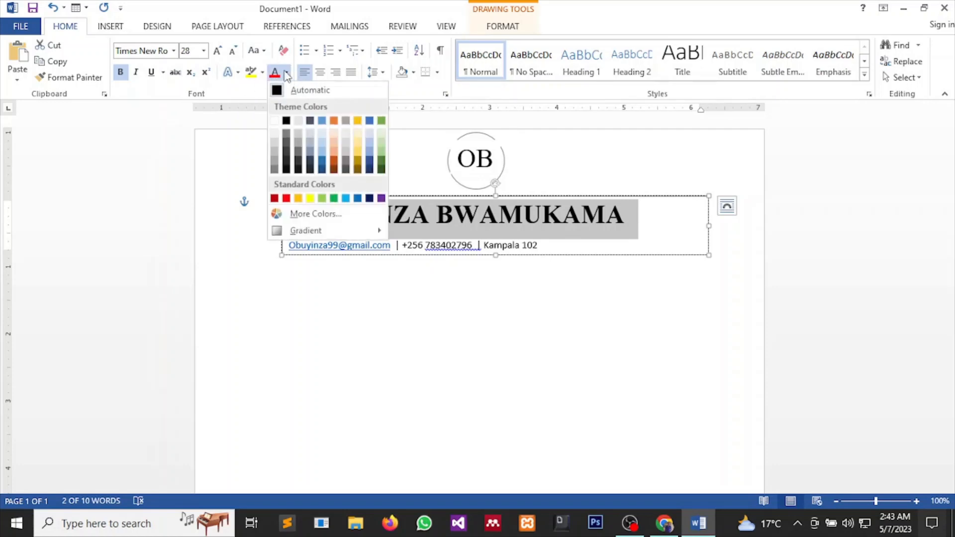
click(286, 135)
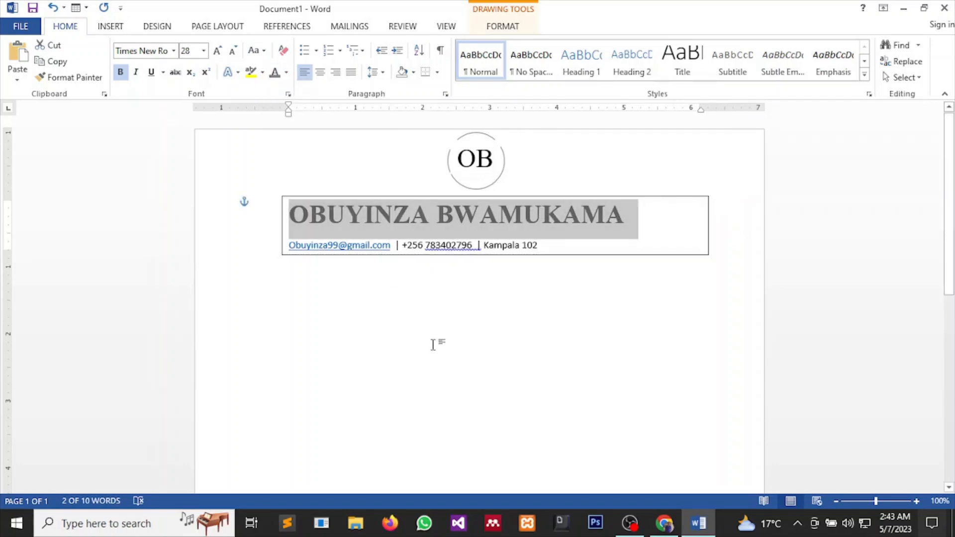
click(435, 342)
Turn the OB monogram letters grey to match the name, then select the contact line.
click(489, 158)
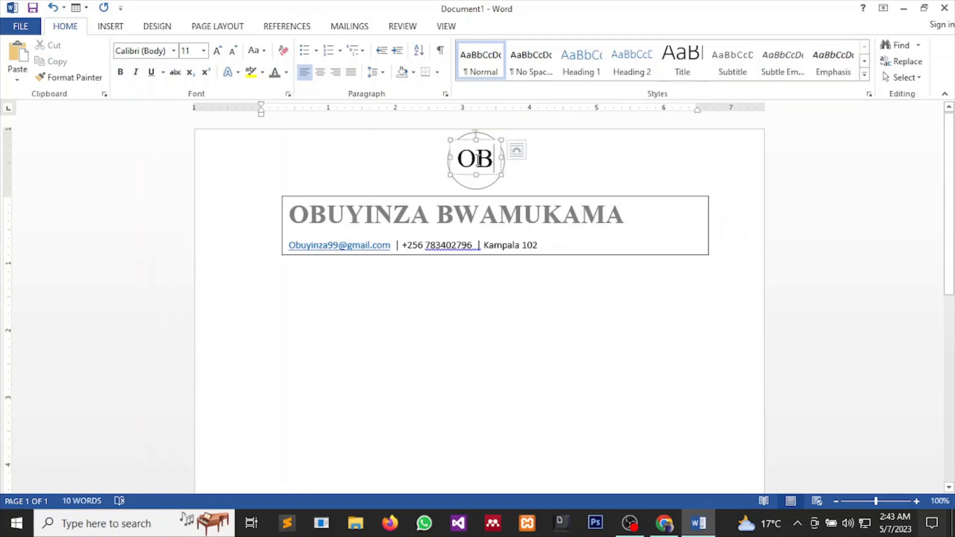
drag(497, 159, 456, 159)
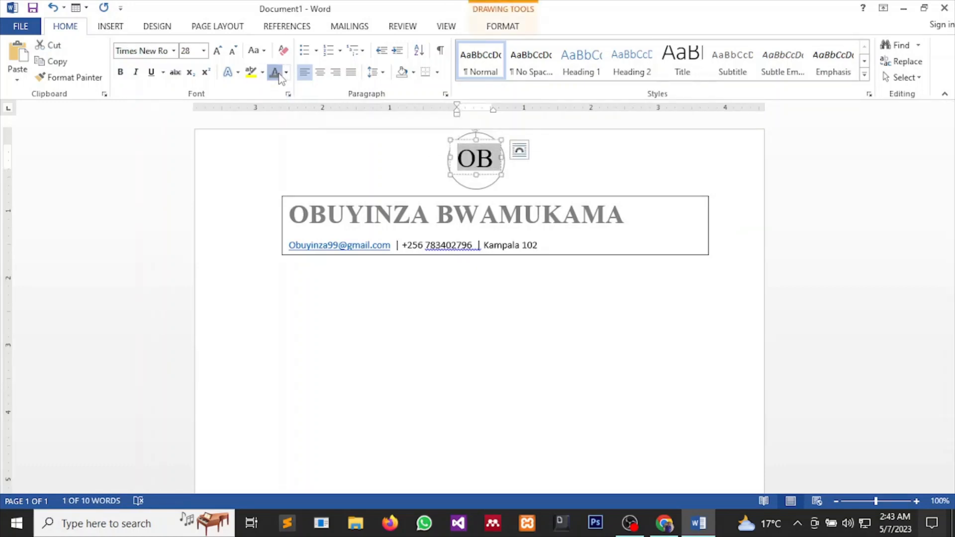
click(417, 390)
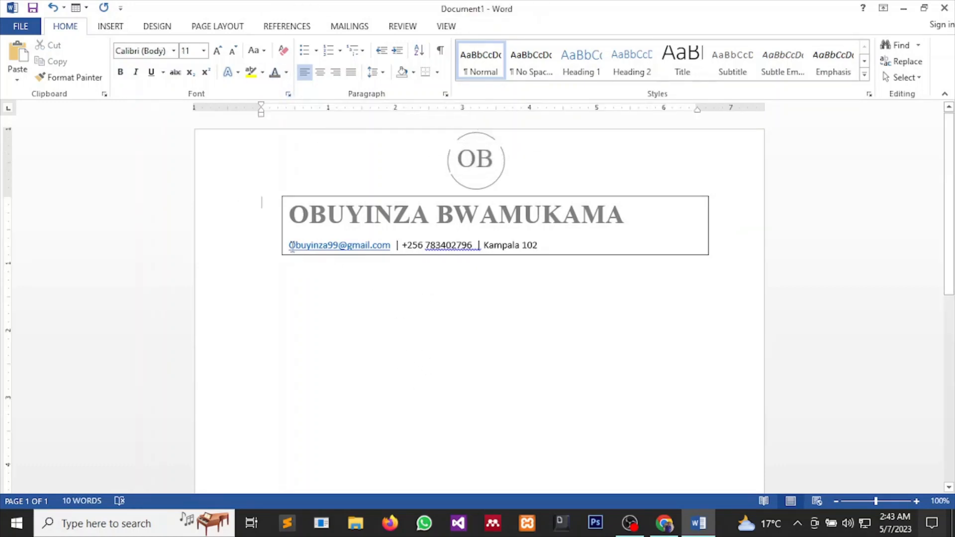
drag(290, 245, 560, 243)
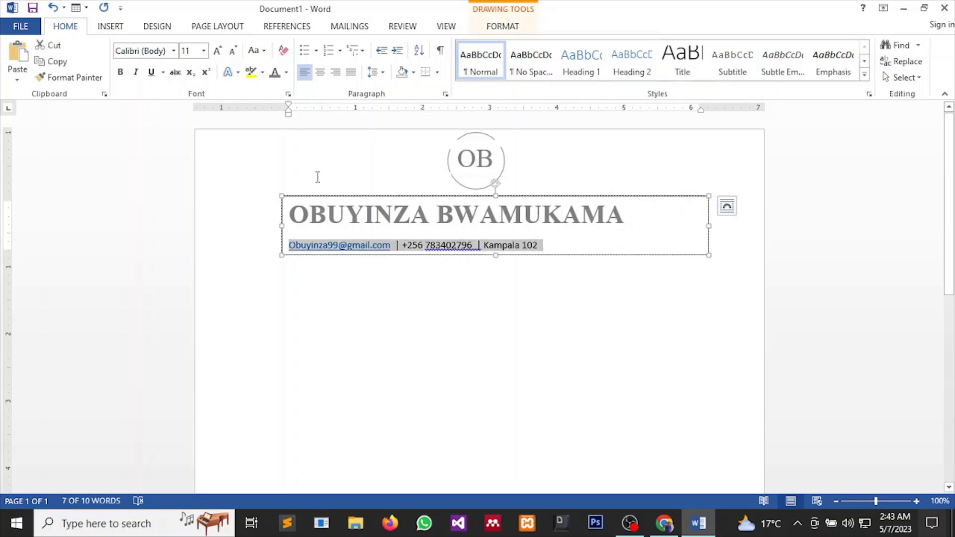
Change the e-mail address's capital first letter to lowercase.
click(344, 331)
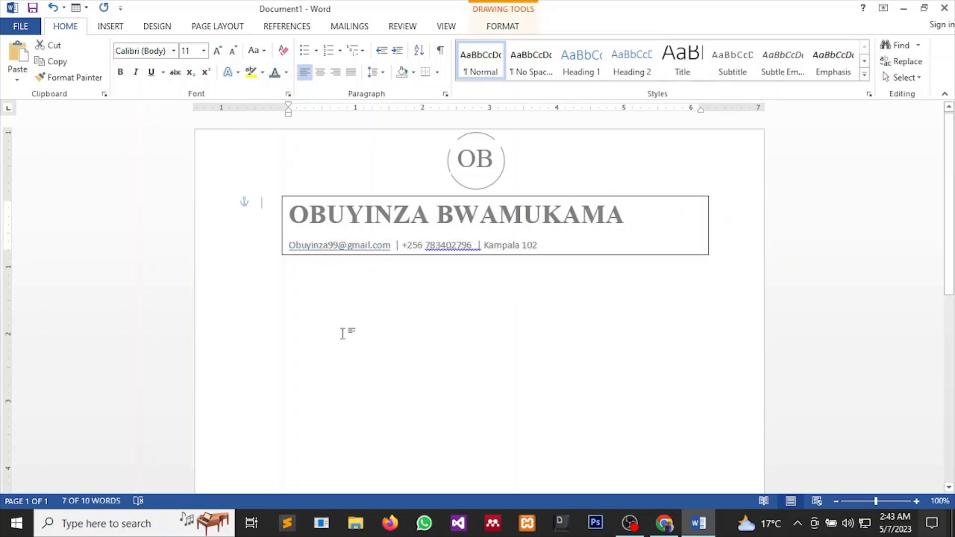
click(297, 245)
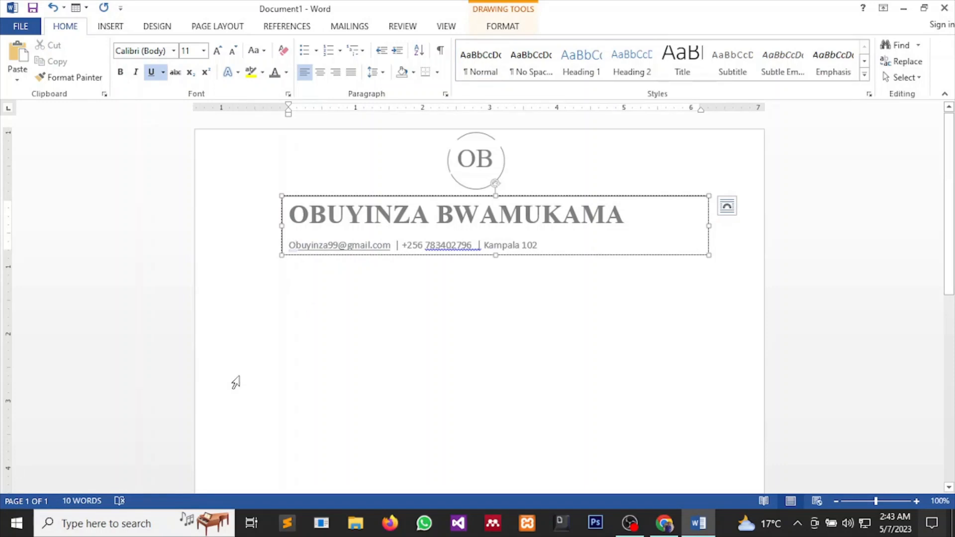
key(BackSpace)
text(o)
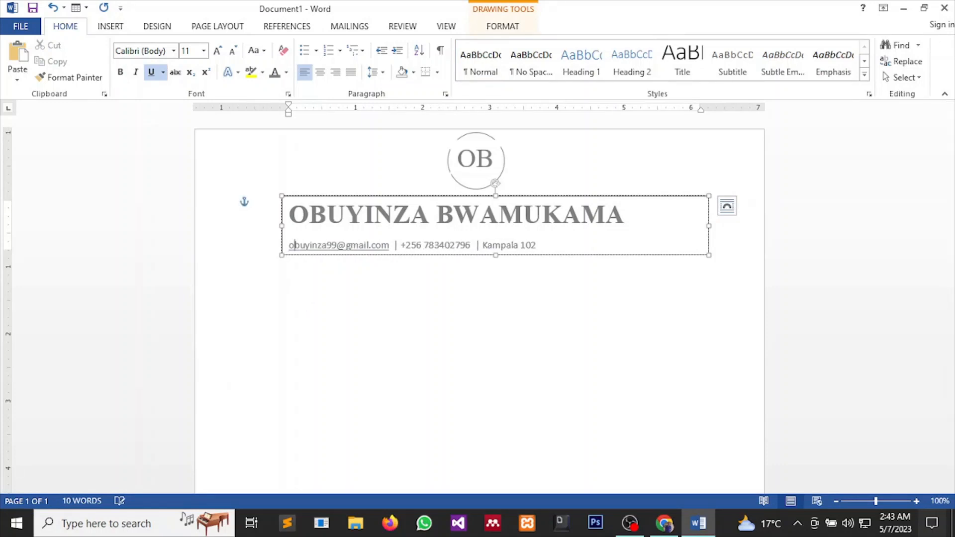
Try underlining the e-mail address, then remove the underline so it shows as plain text.
click(289, 247)
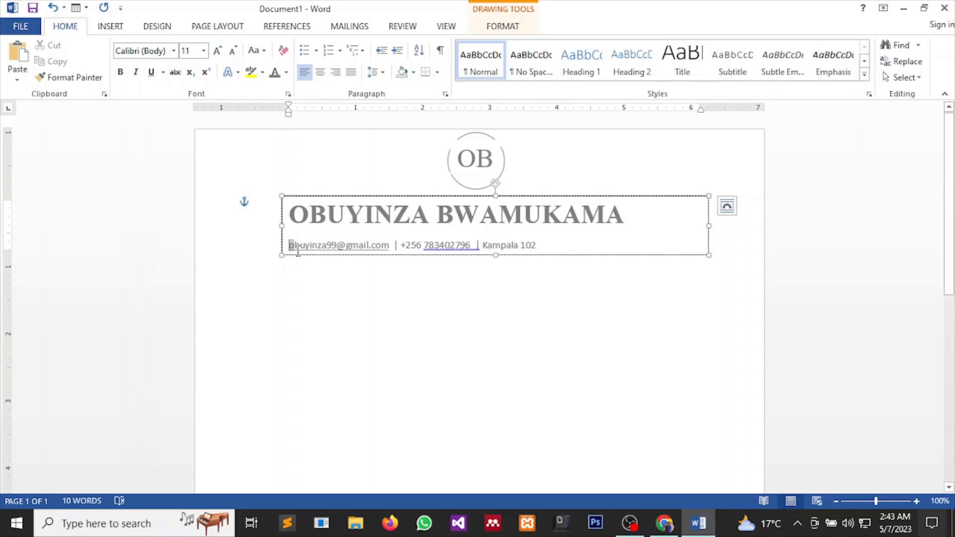
drag(297, 253, 384, 257)
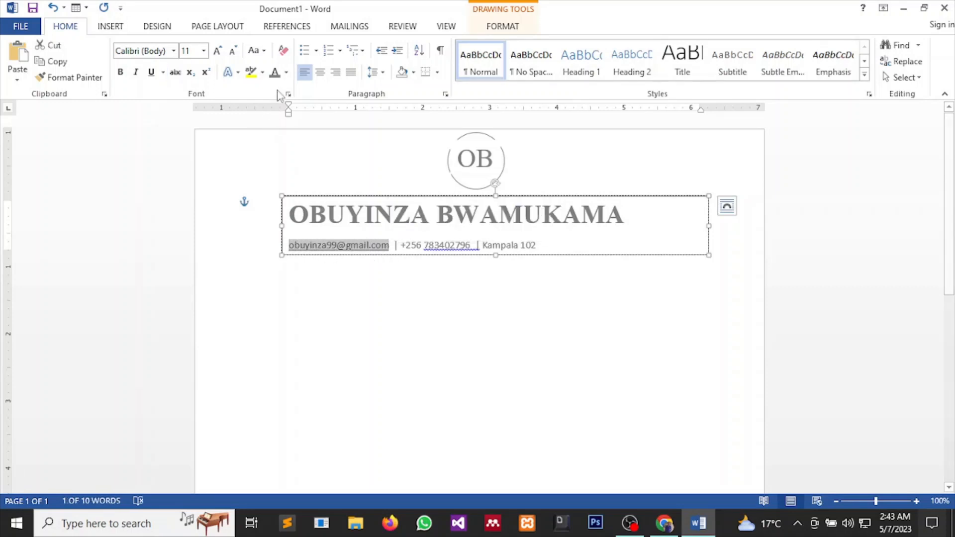
click(152, 71)
click(343, 378)
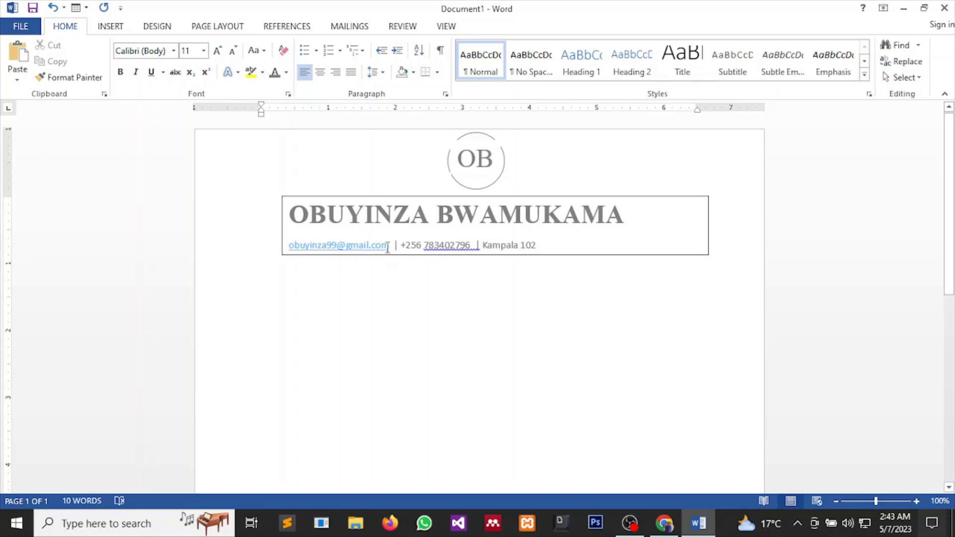
mouse_move(388, 247)
mouse_down()
mouse_move(348, 246)
mouse_move(331, 213)
mouse_move(288, 247)
mouse_up()
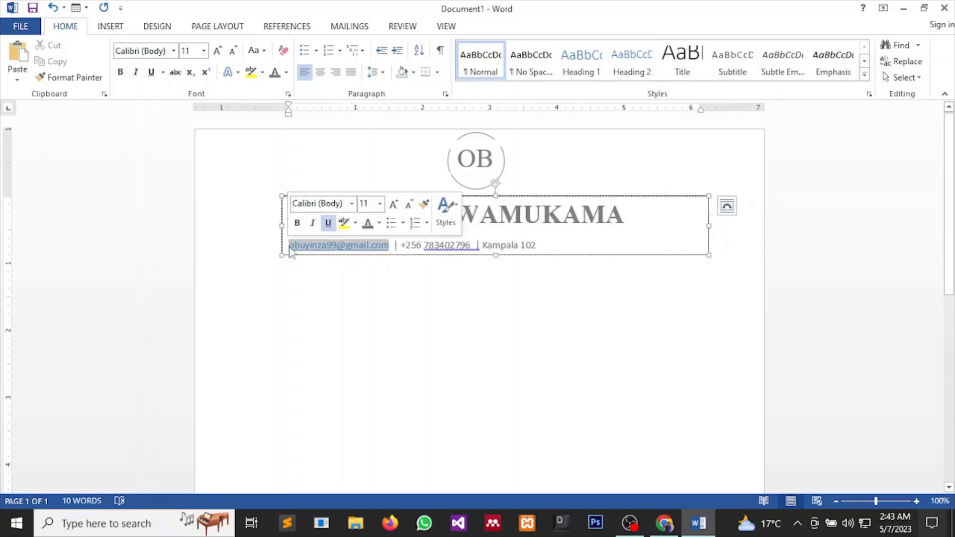
click(150, 74)
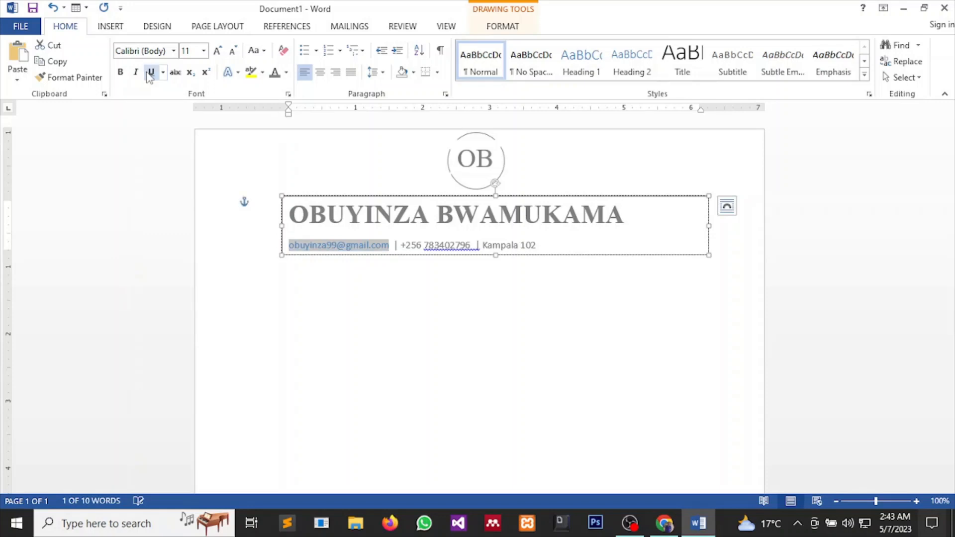
click(363, 301)
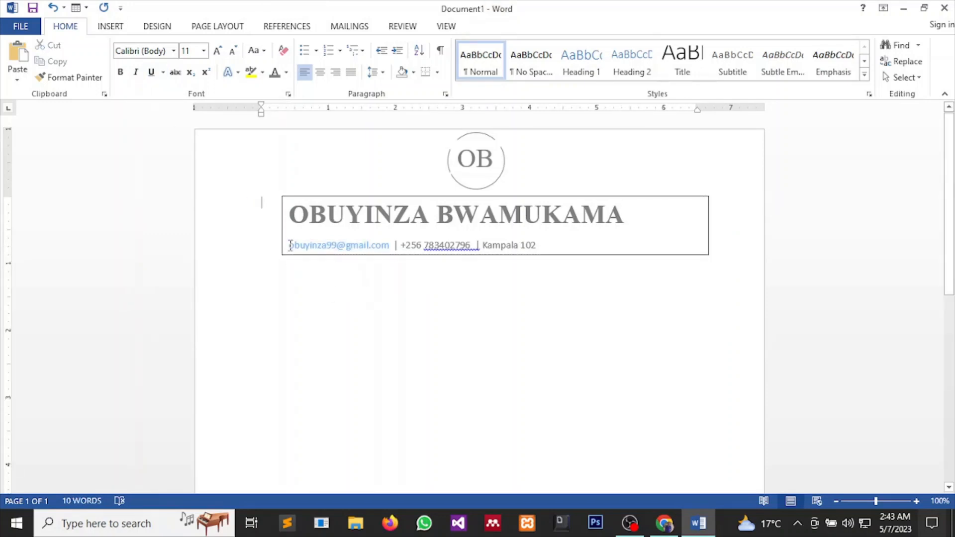
Place the insertion point at the start of the contact line.
drag(290, 245, 389, 258)
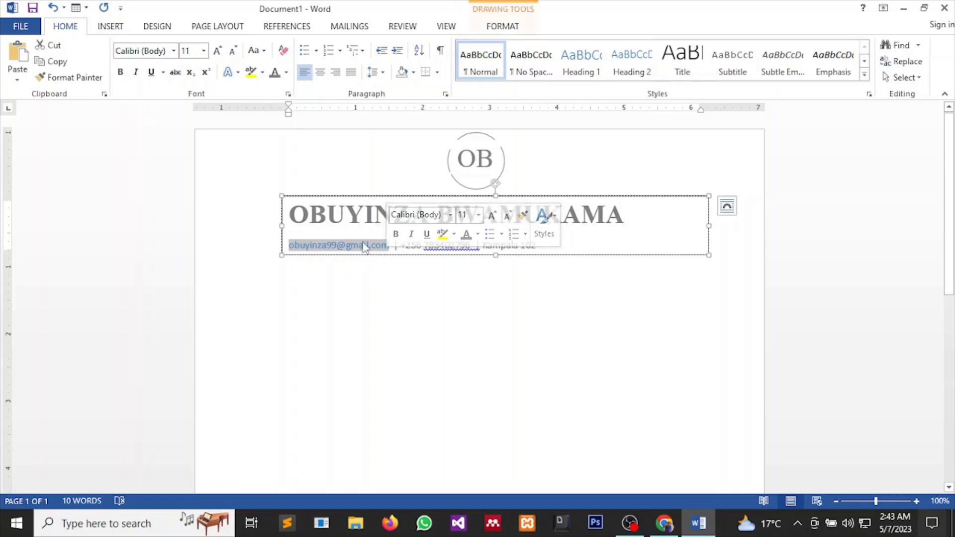
click(363, 324)
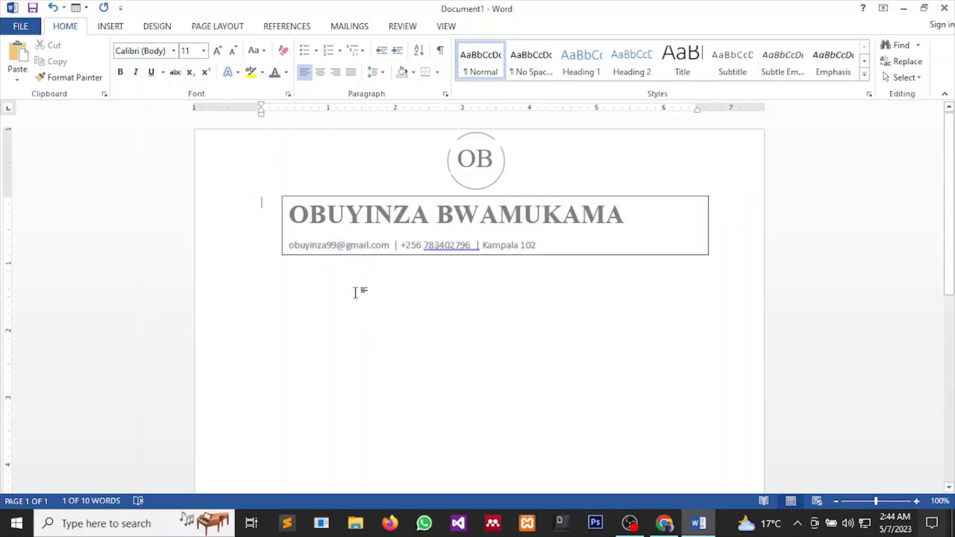
click(292, 245)
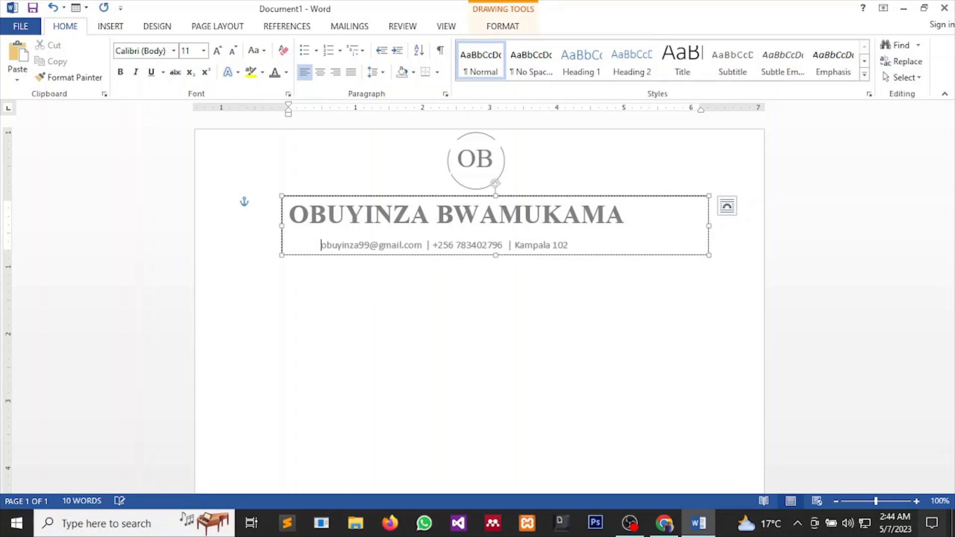
mouse_move(664, 523)
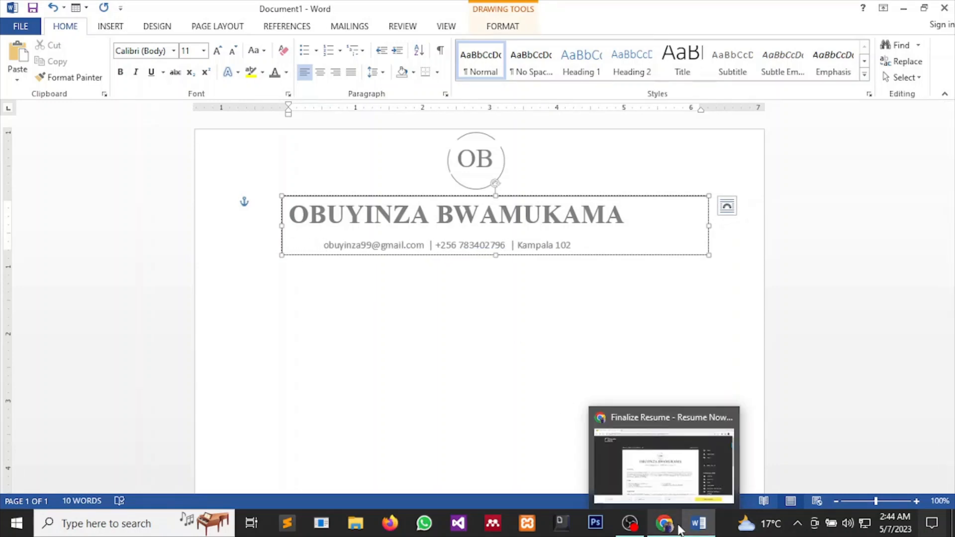
click(662, 473)
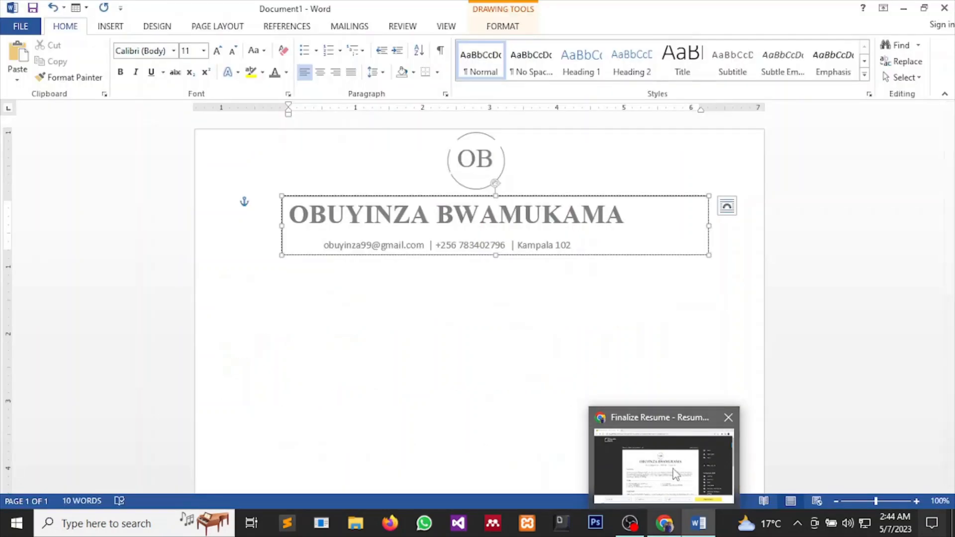
click(645, 444)
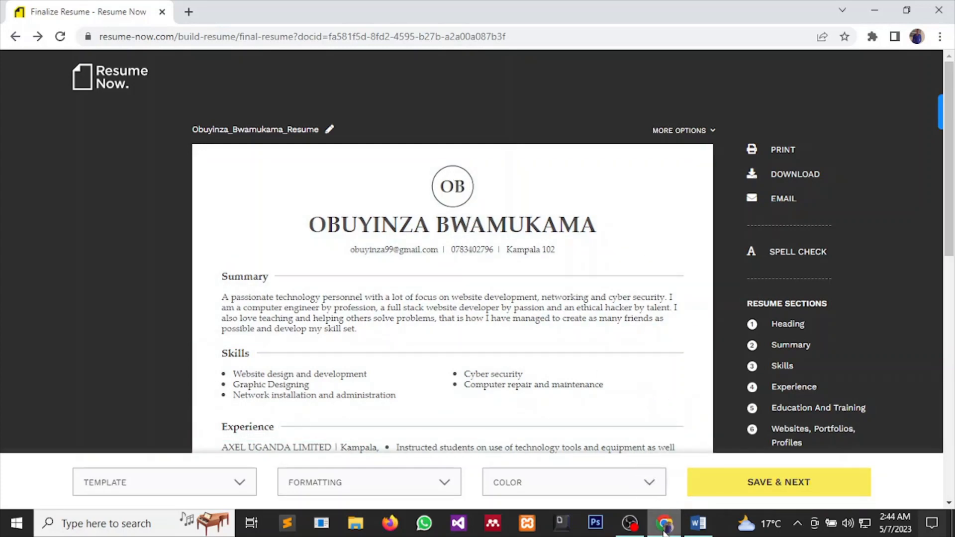
mouse_move(665, 531)
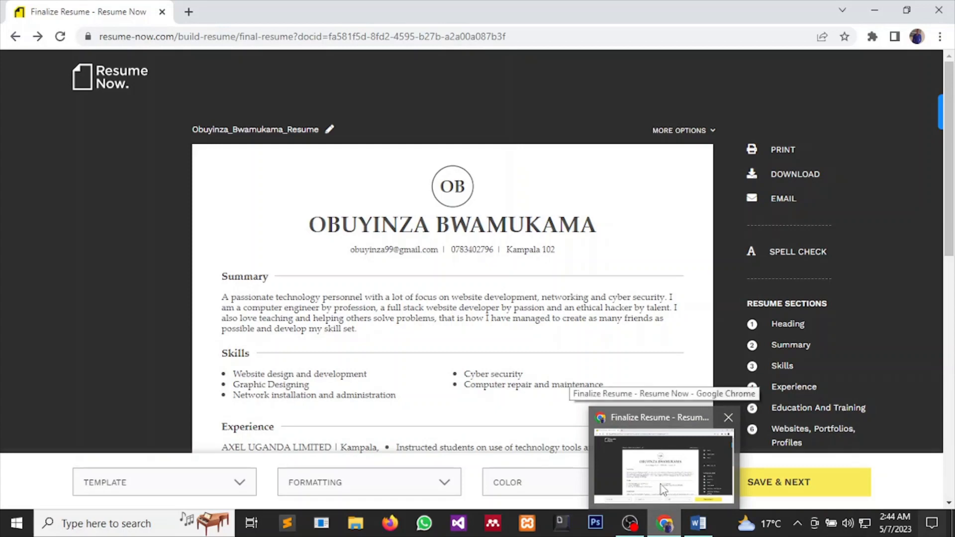
mouse_move(699, 523)
click(682, 476)
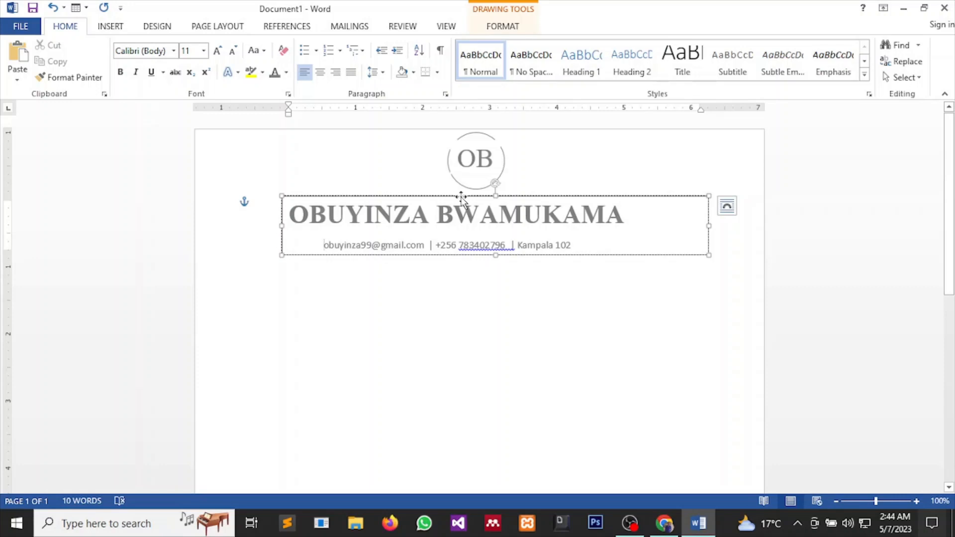
Nudge the name-and-contact text box right and set its Shape Outline to No Outline.
drag(460, 198, 489, 192)
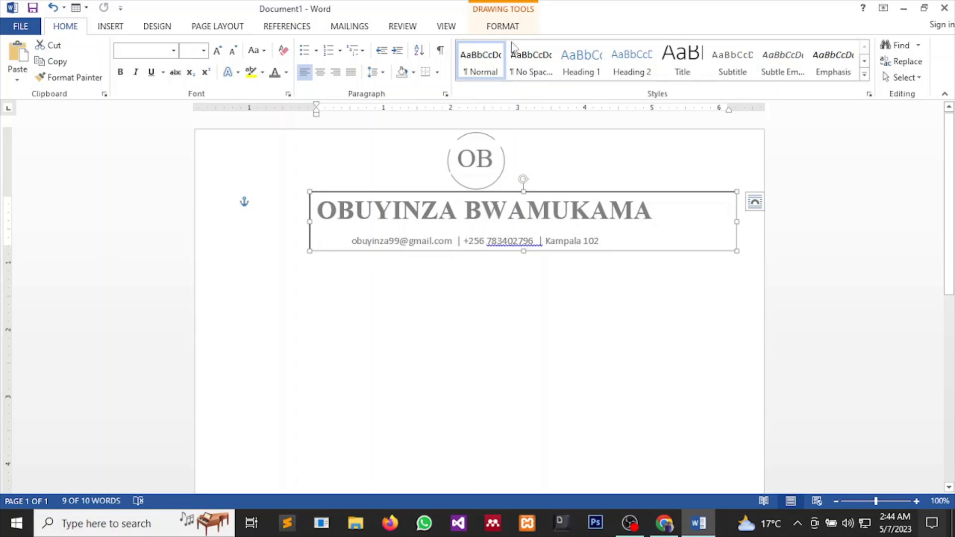
click(502, 25)
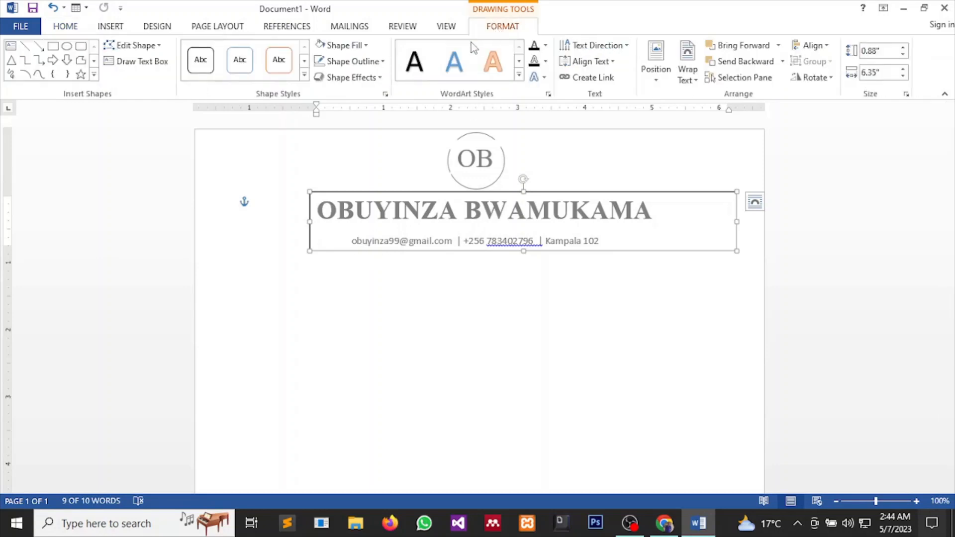
click(358, 61)
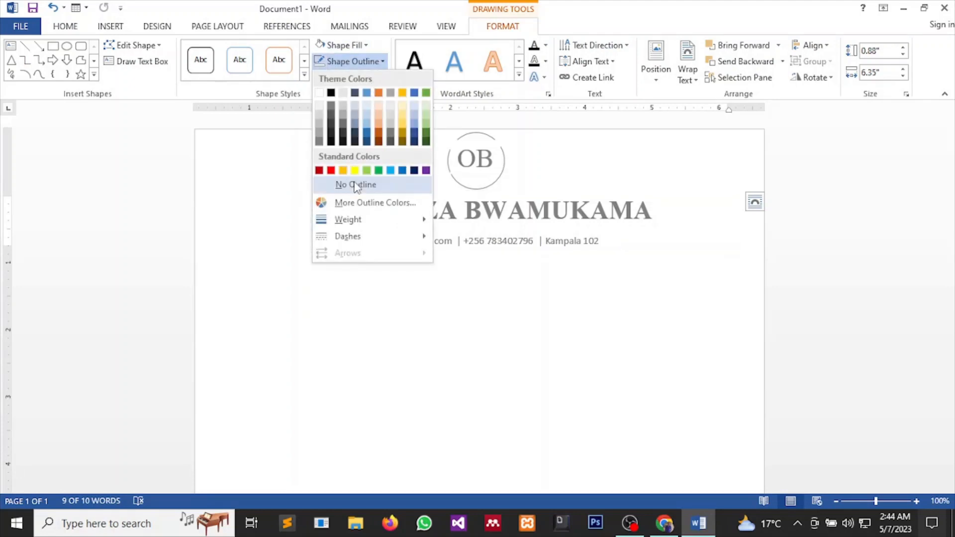
click(356, 186)
click(510, 253)
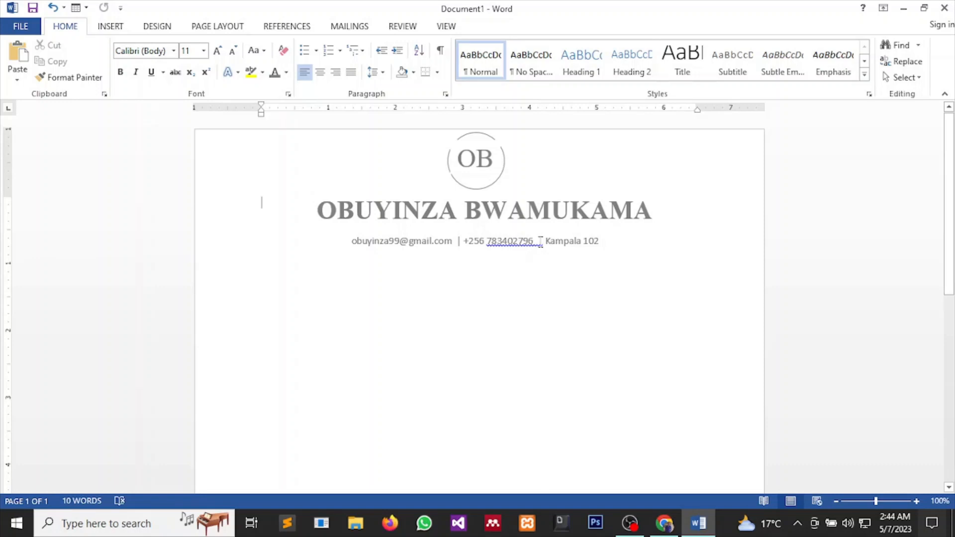
click(609, 244)
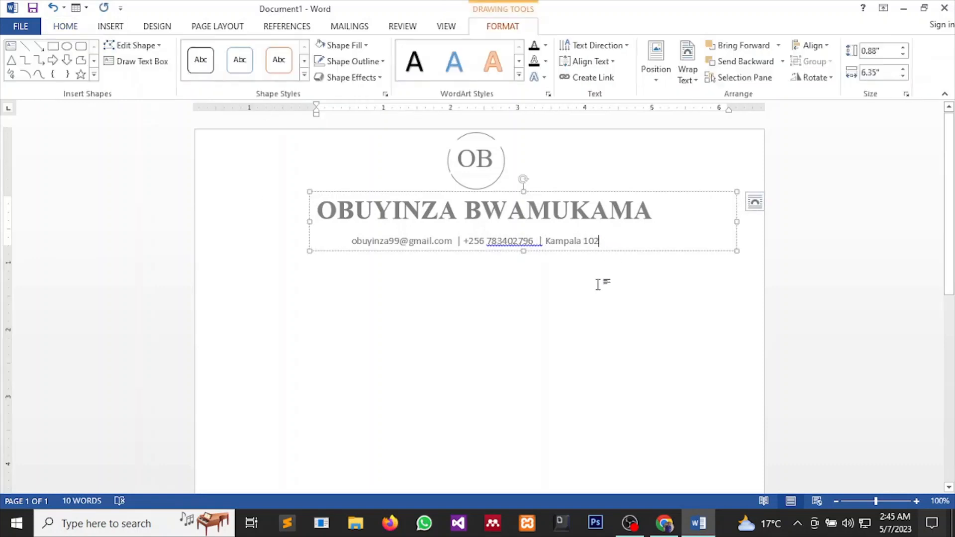
Type the Summary heading on the empty line below the contact details.
click(568, 300)
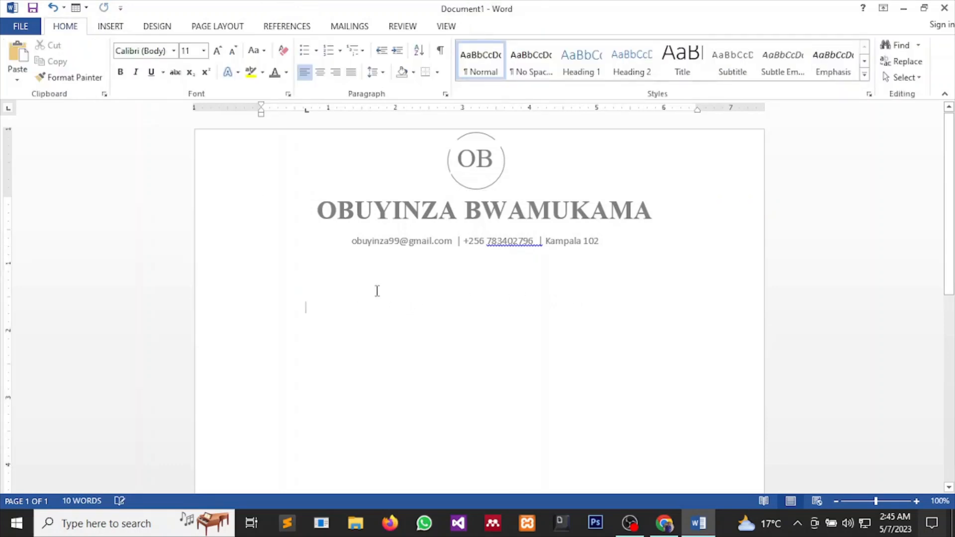
key(BackSpace)
key(BackSpace)
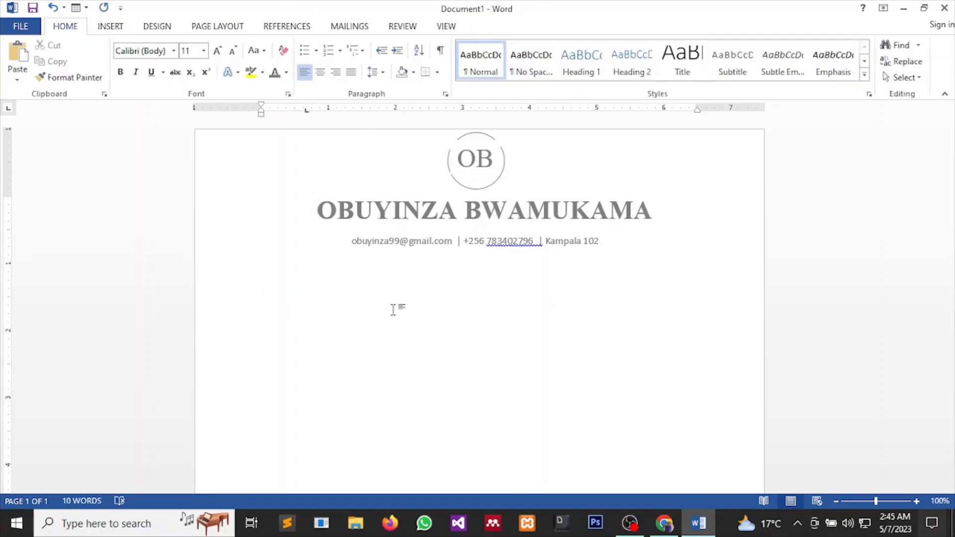
mouse_move(664, 522)
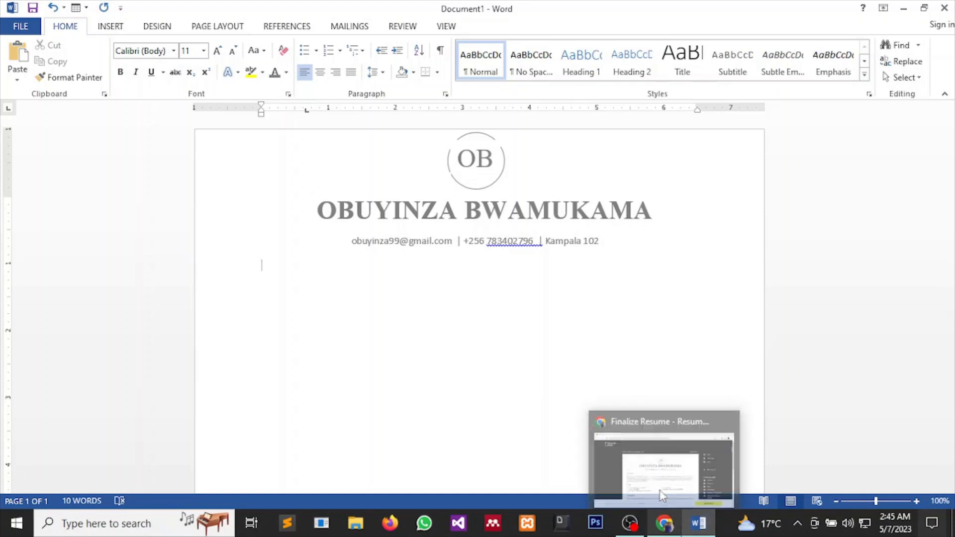
mouse_move(661, 480)
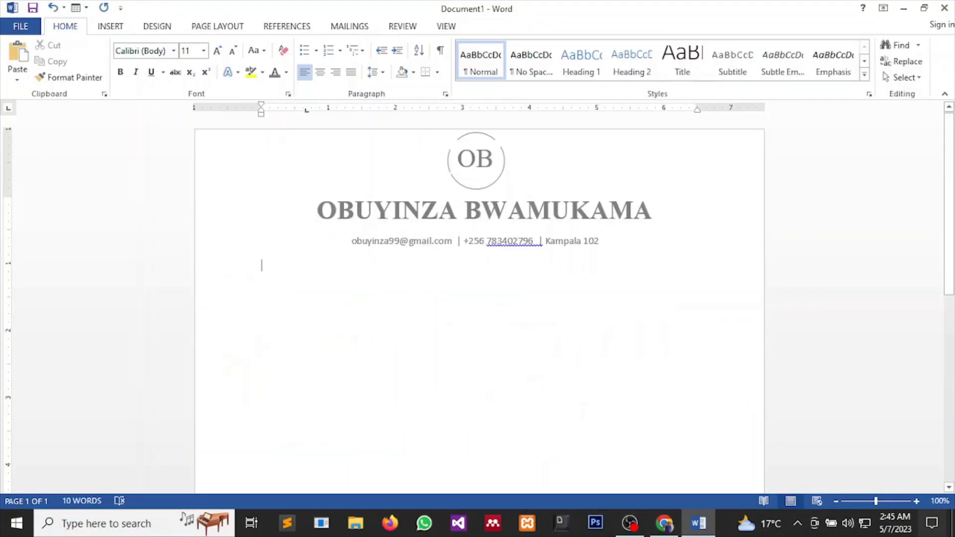
text(Summary)
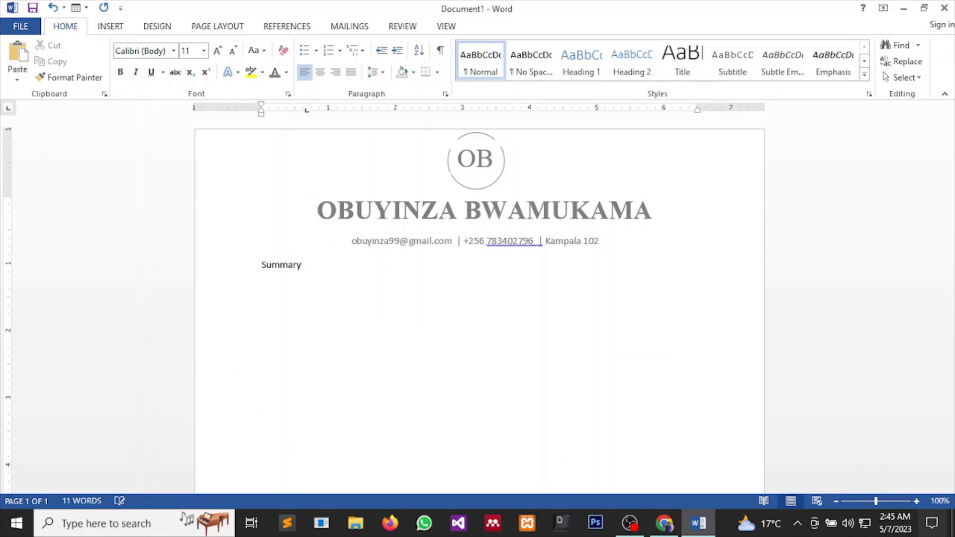
Draw a straight horizontal line from Summary across the page.
click(109, 29)
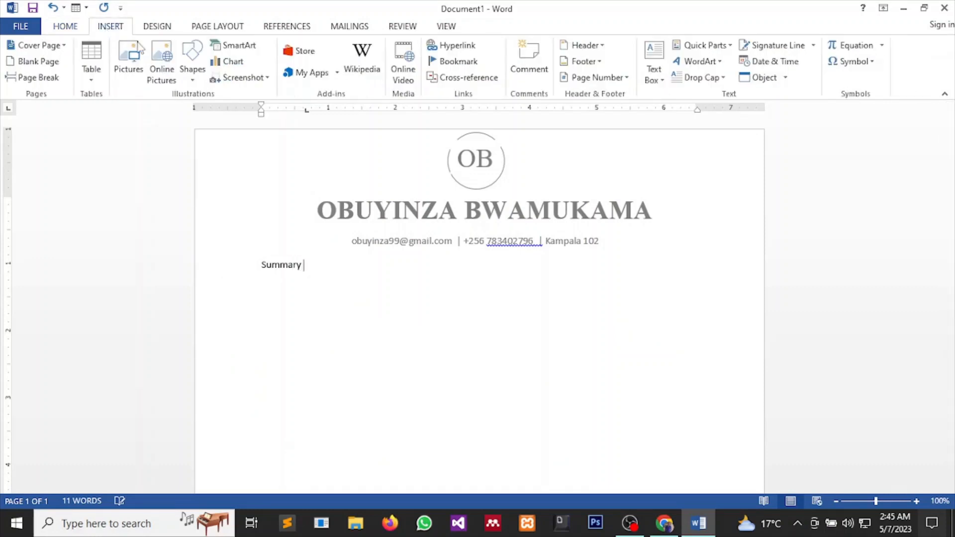
click(193, 80)
click(203, 112)
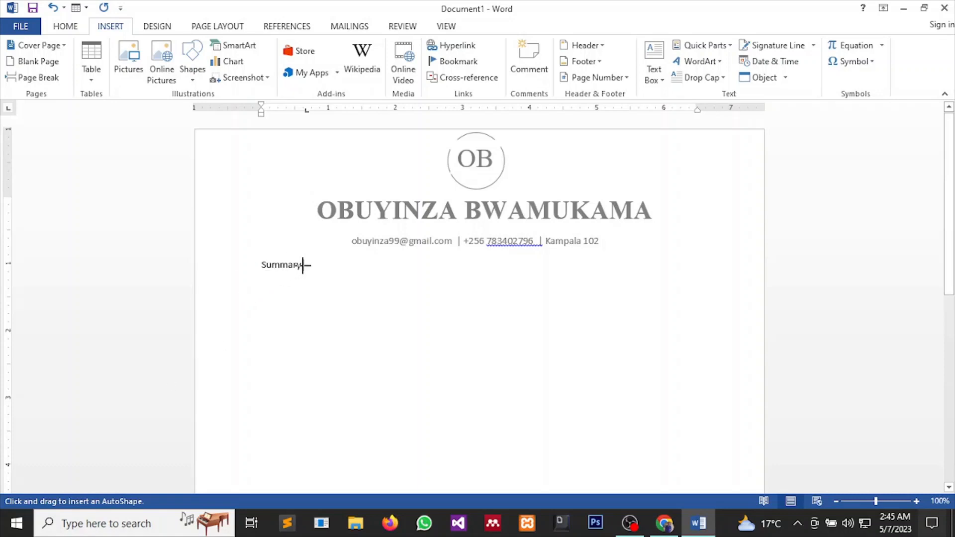
drag(302, 265, 734, 273)
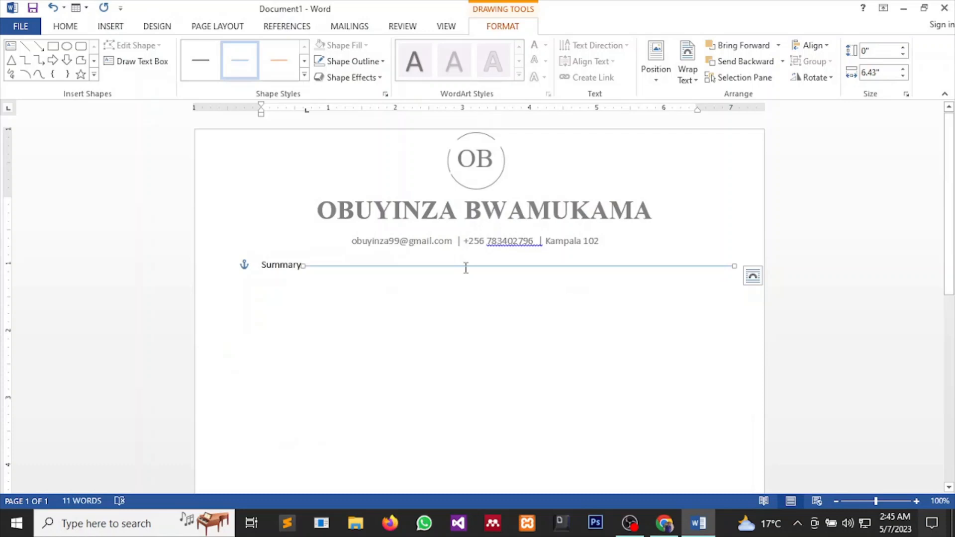
click(465, 267)
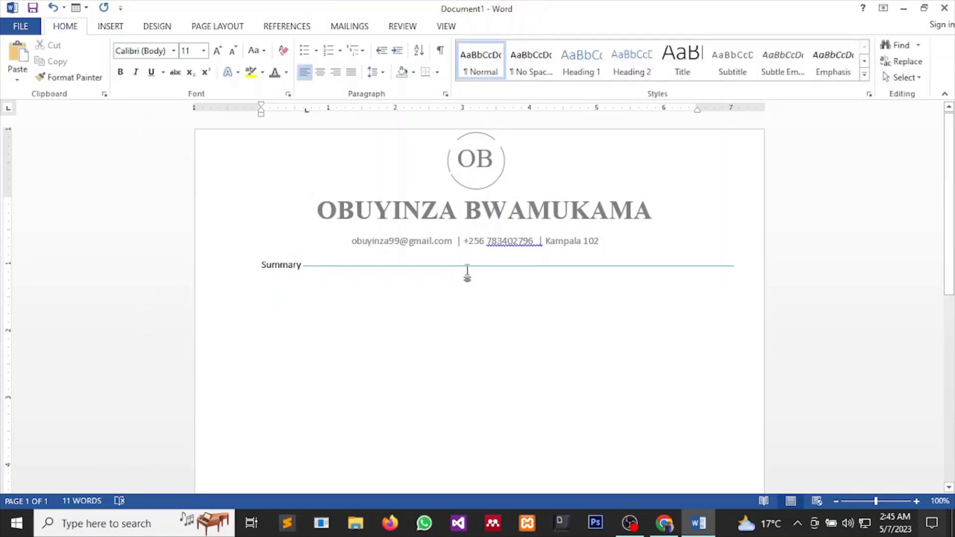
Colour the line dark grey, then bring up the Resume Now reference.
click(453, 267)
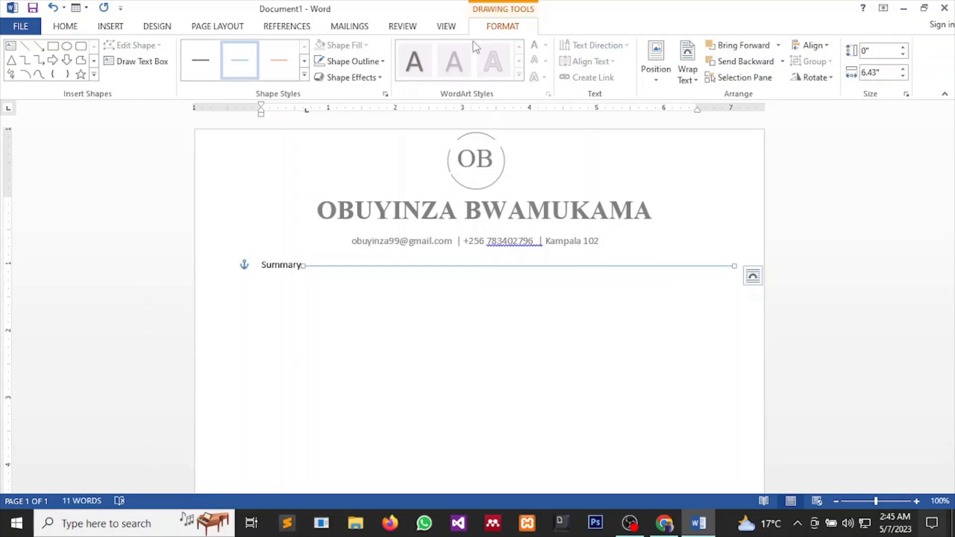
click(359, 62)
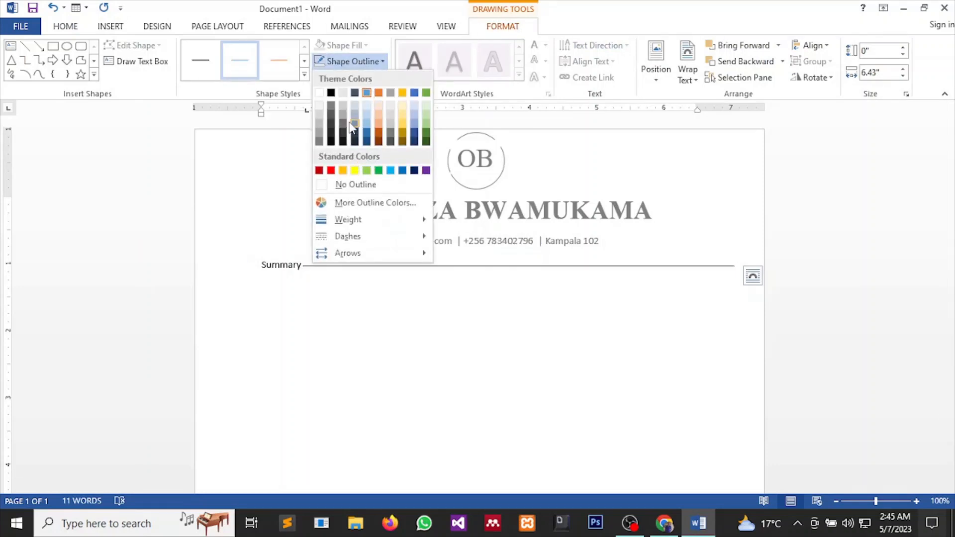
click(330, 108)
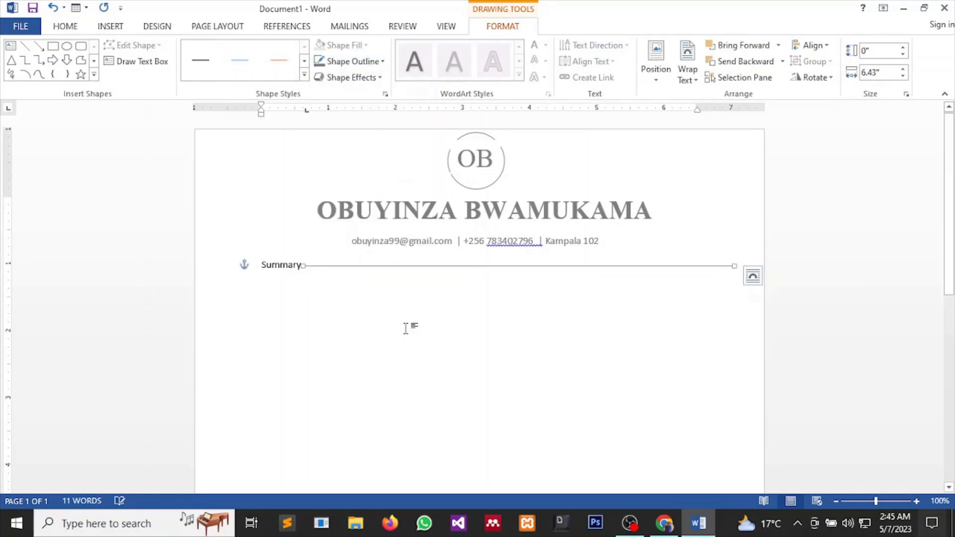
click(363, 292)
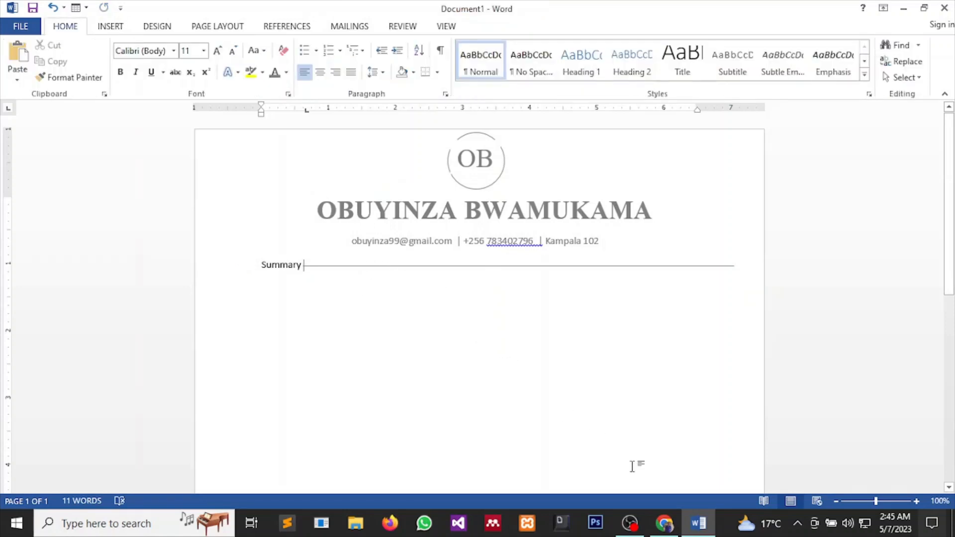
click(660, 479)
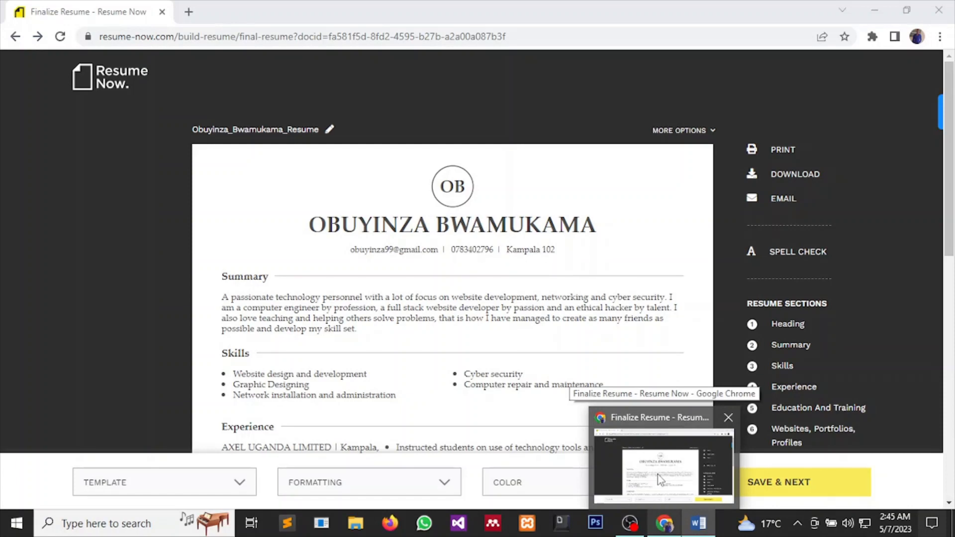
Nudge the Summary rule up to align with the heading and start a new line below it.
click(699, 524)
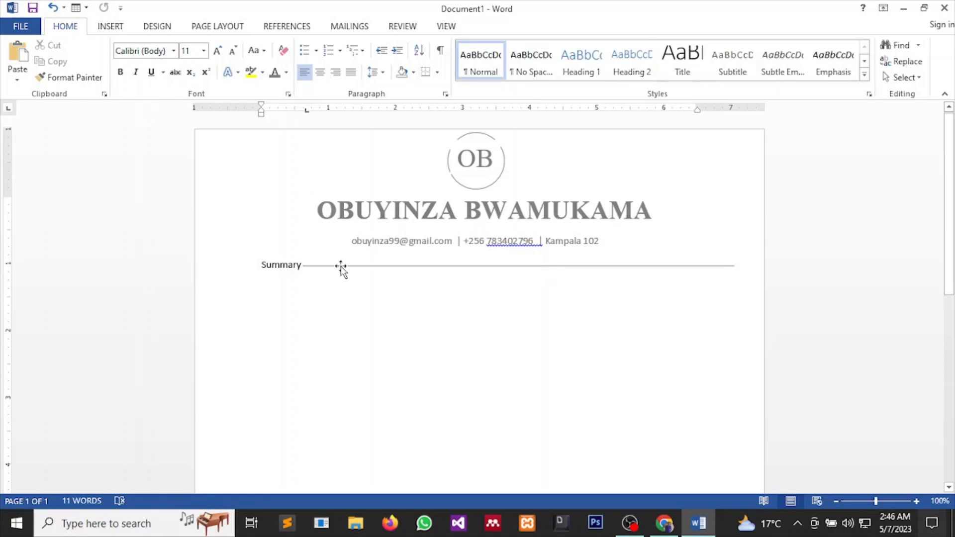
click(340, 266)
drag(341, 266, 341, 264)
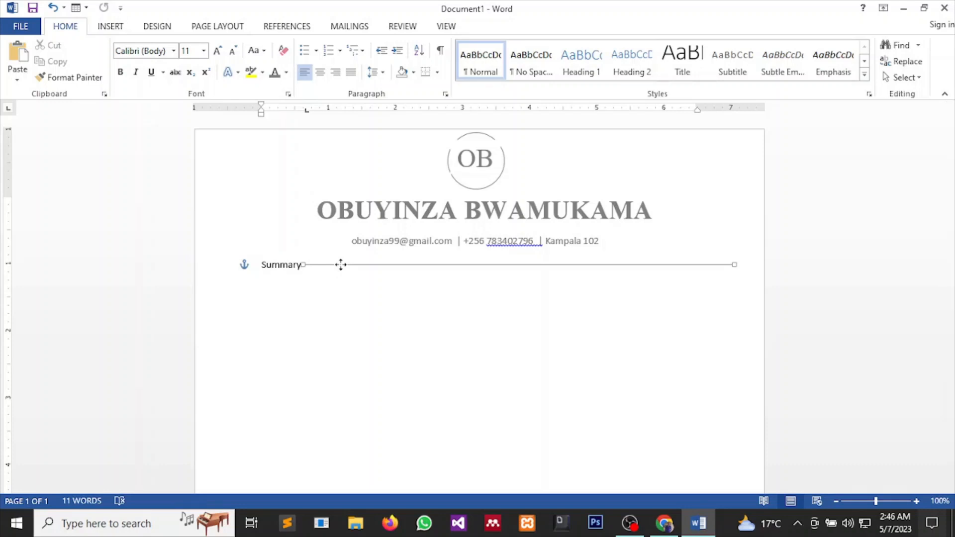
click(334, 289)
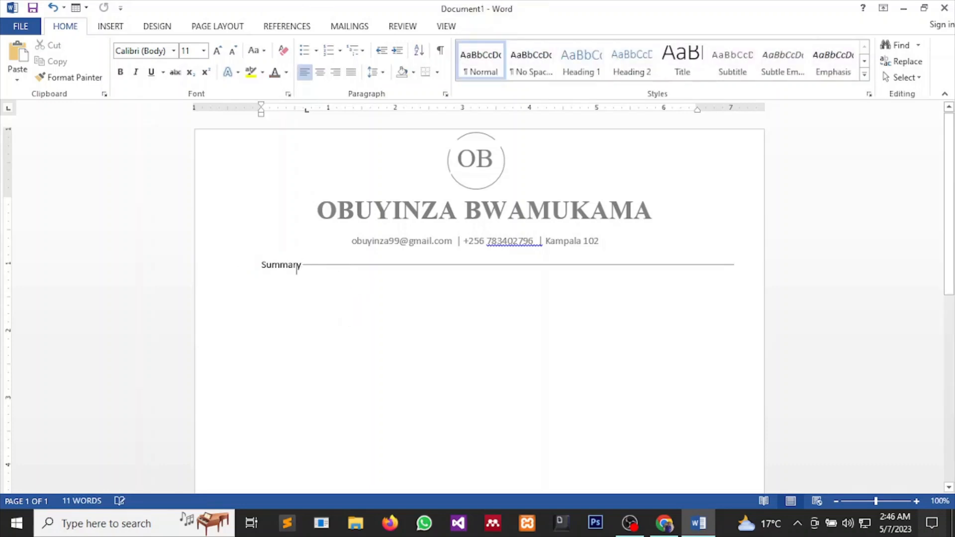
key(Return)
Compare against the Resume Now design, then return to the Word resume.
mouse_move(661, 512)
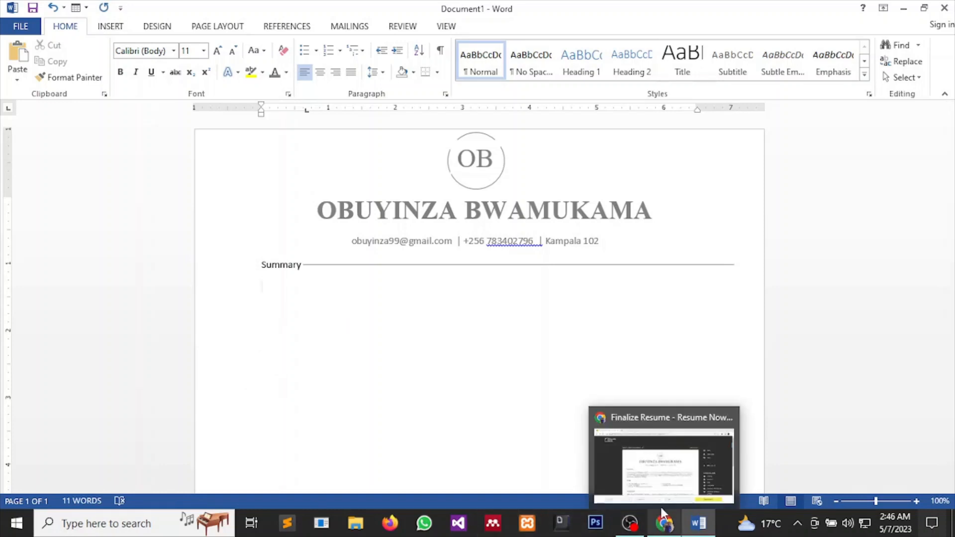
mouse_move(657, 477)
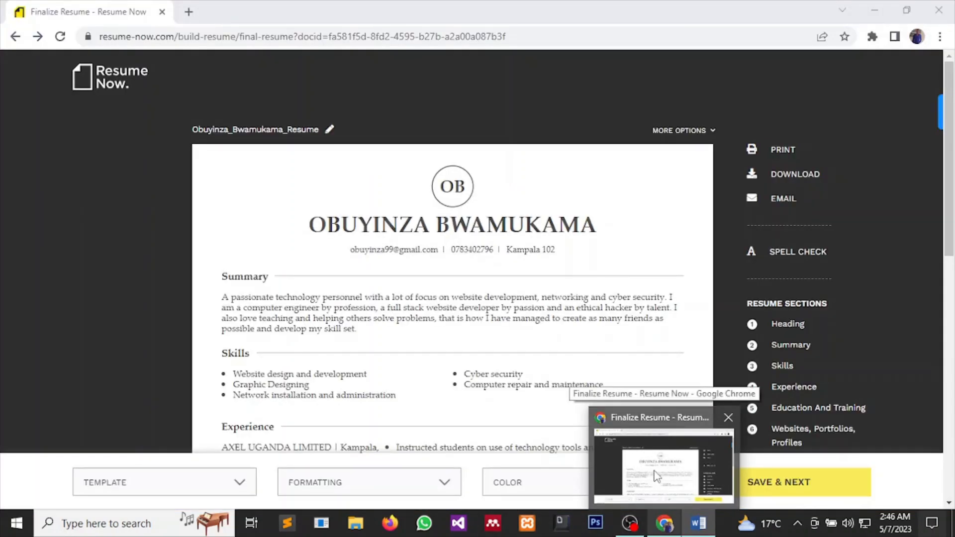
click(655, 472)
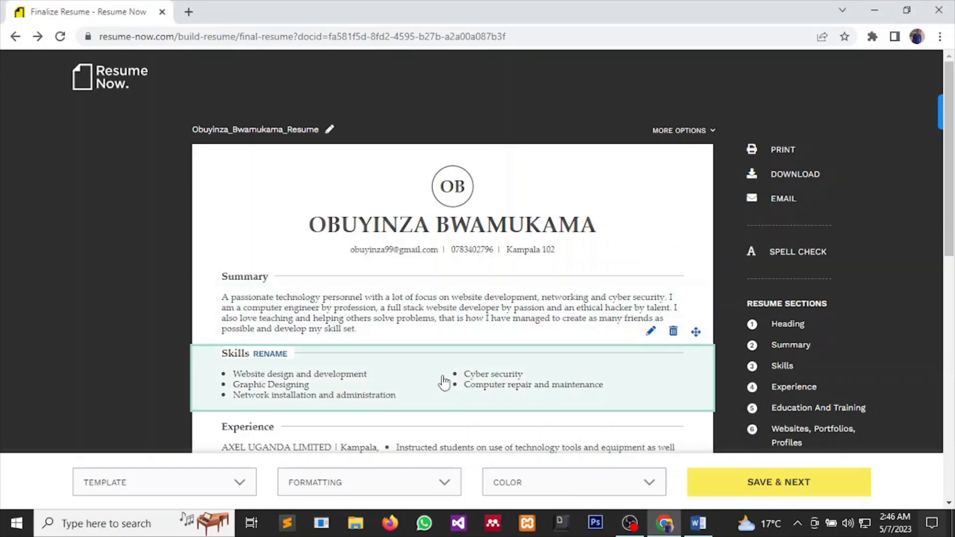
mouse_move(699, 523)
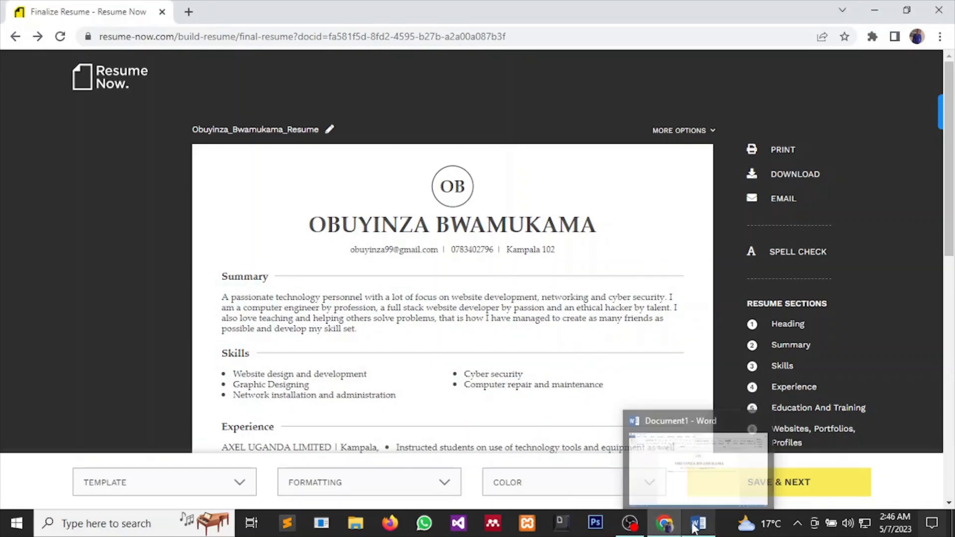
click(690, 479)
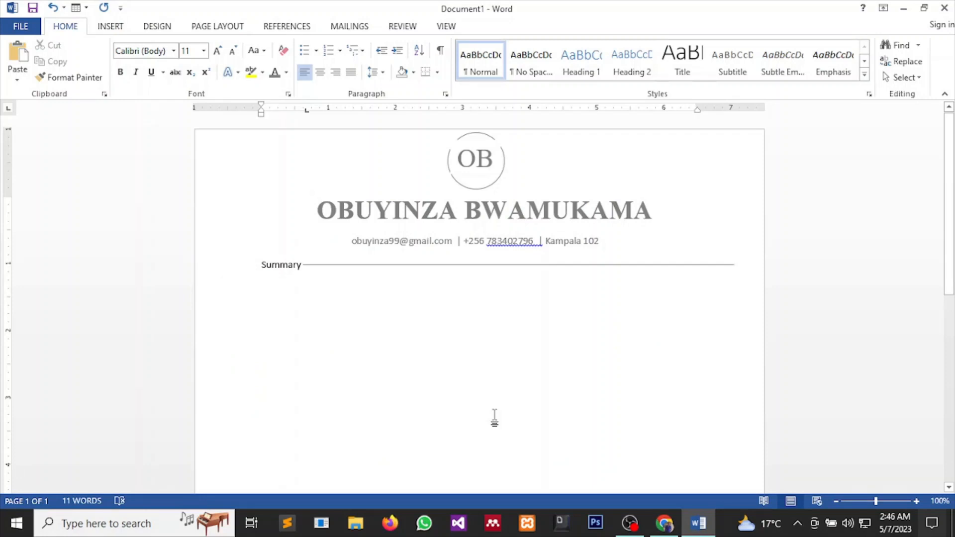
Enter the four-sentence summary on web development, networking and cyber security, checking it against Resume Now.
key(alt)
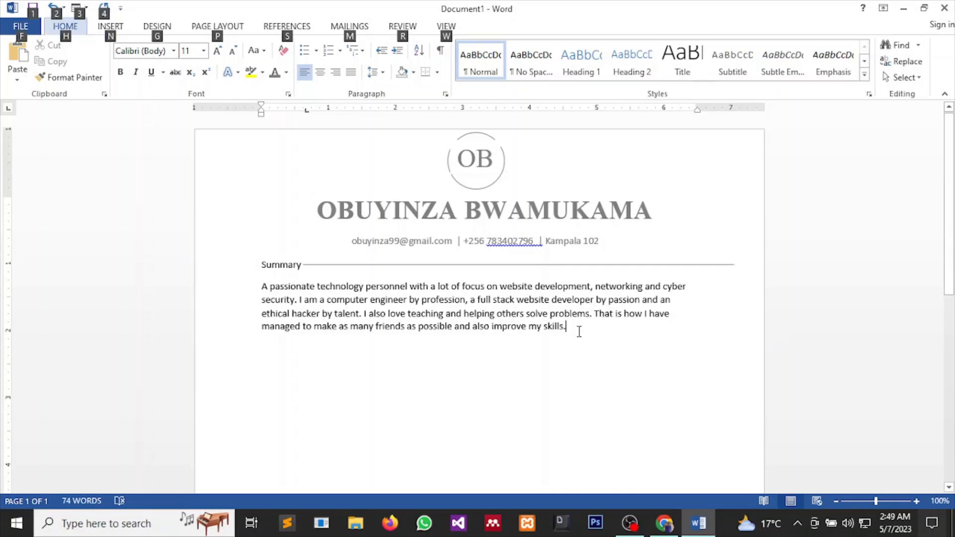
drag(562, 336, 259, 284)
click(470, 485)
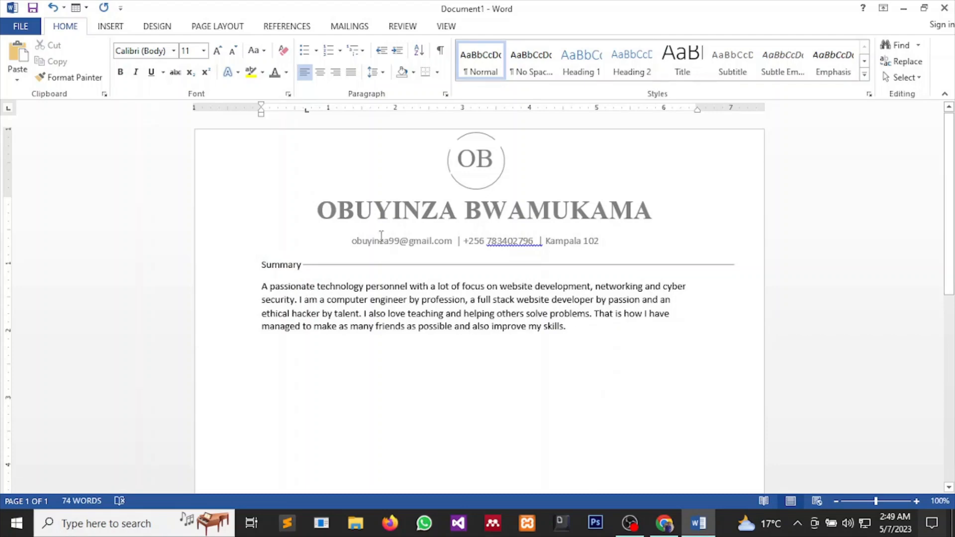
mouse_move(664, 523)
click(647, 468)
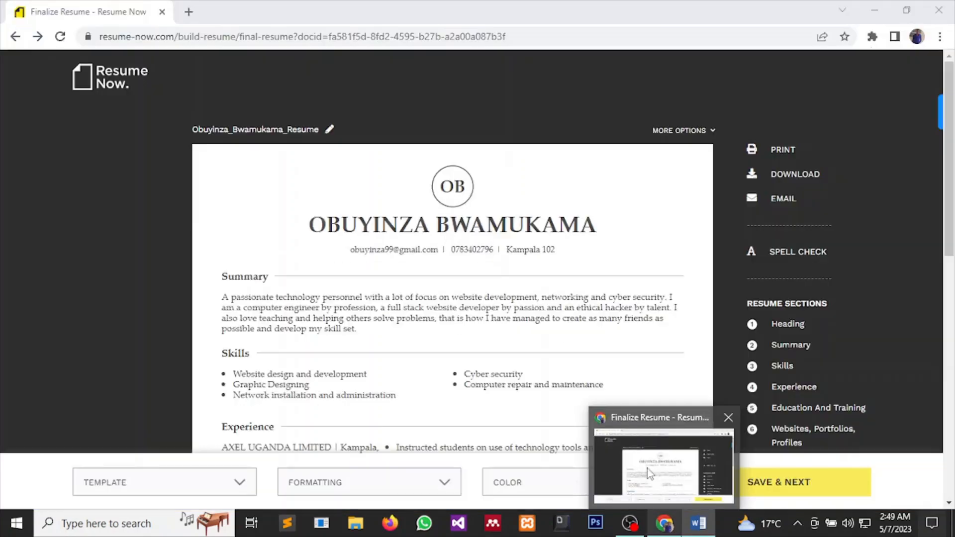
click(647, 467)
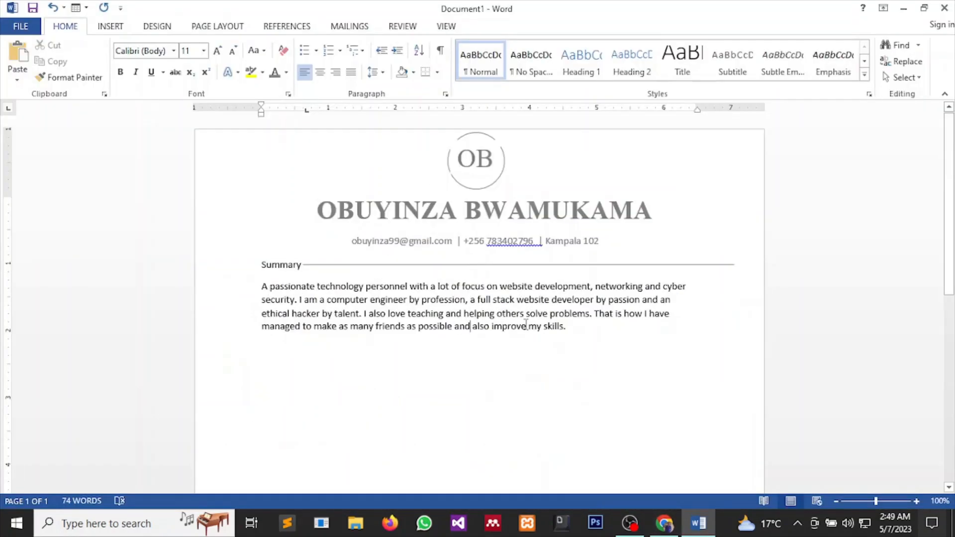
drag(542, 328, 419, 328)
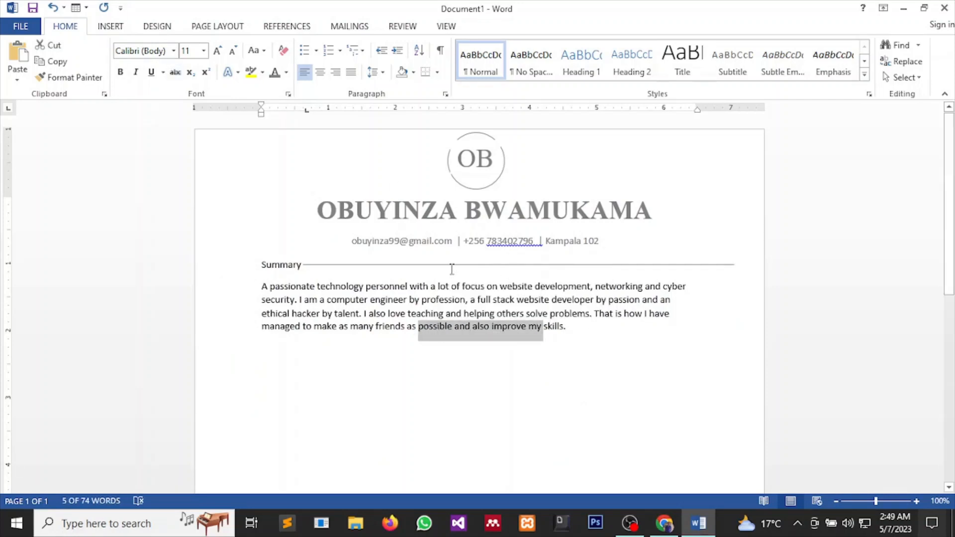
Set the Summary heading and paragraph in Times New Roman with grey text.
drag(569, 327, 225, 253)
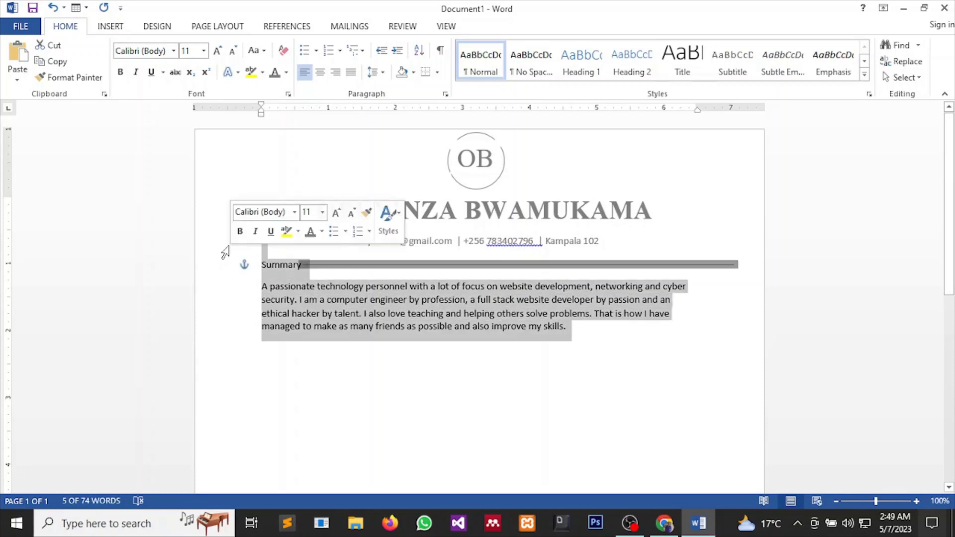
click(173, 51)
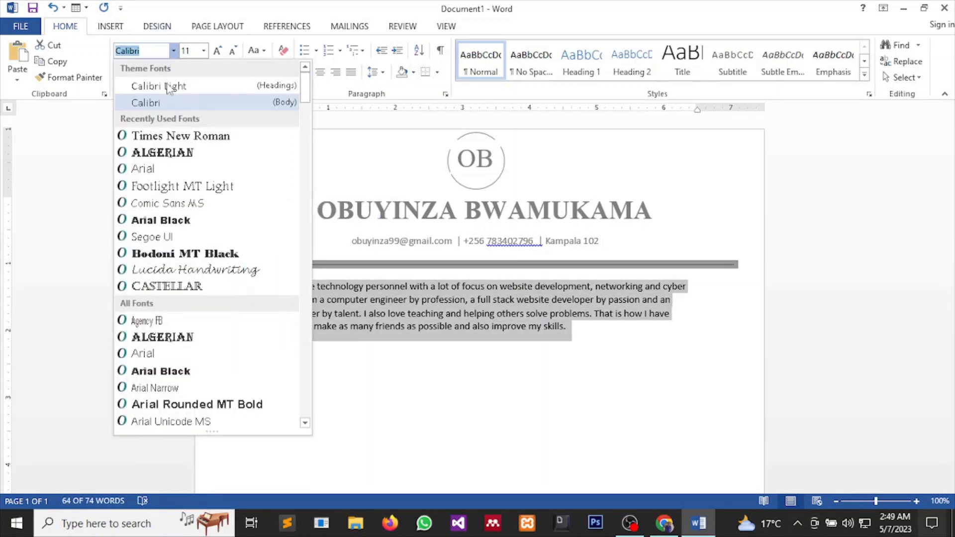
click(172, 136)
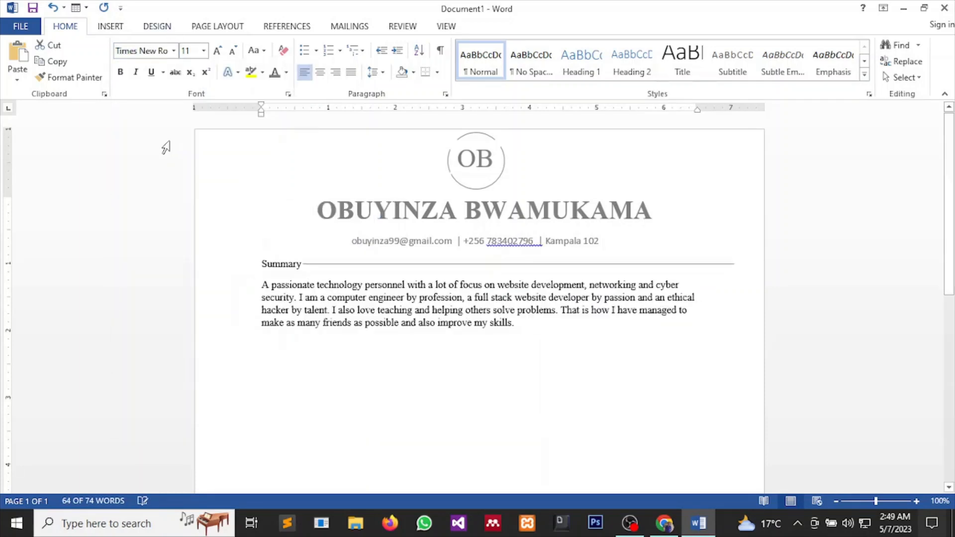
click(274, 73)
click(450, 367)
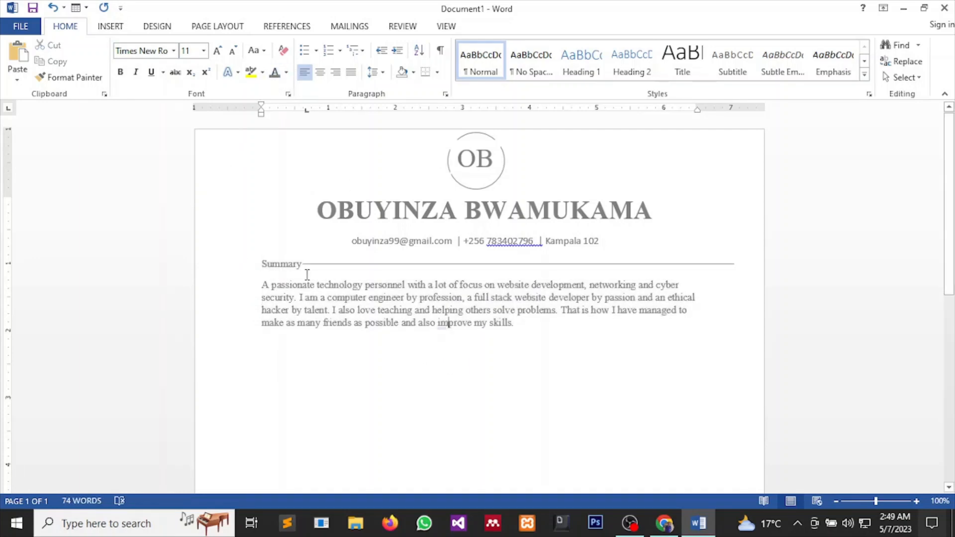
Make the Summary heading dark grey at 12 pt.
mouse_move(304, 262)
mouse_down()
mouse_move(264, 252)
mouse_move(303, 277)
mouse_up()
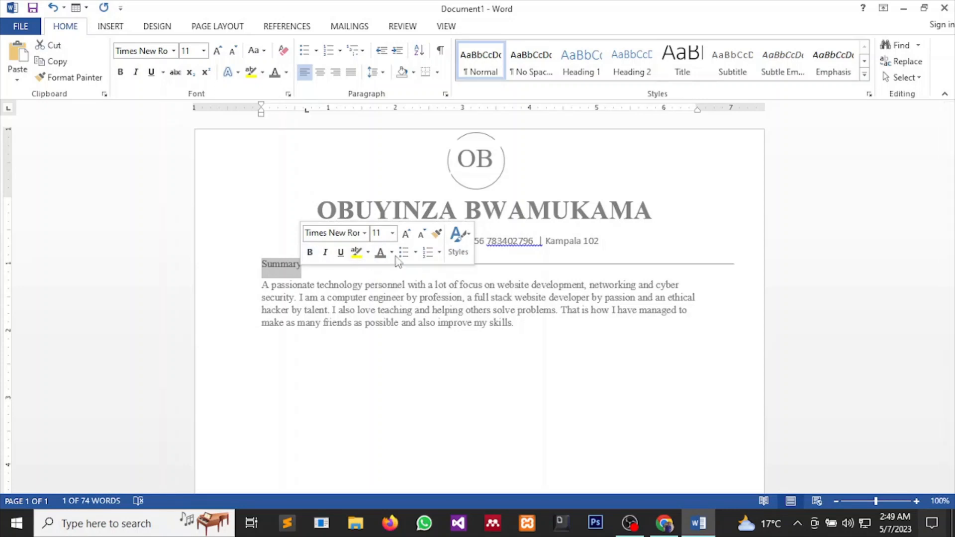
click(391, 253)
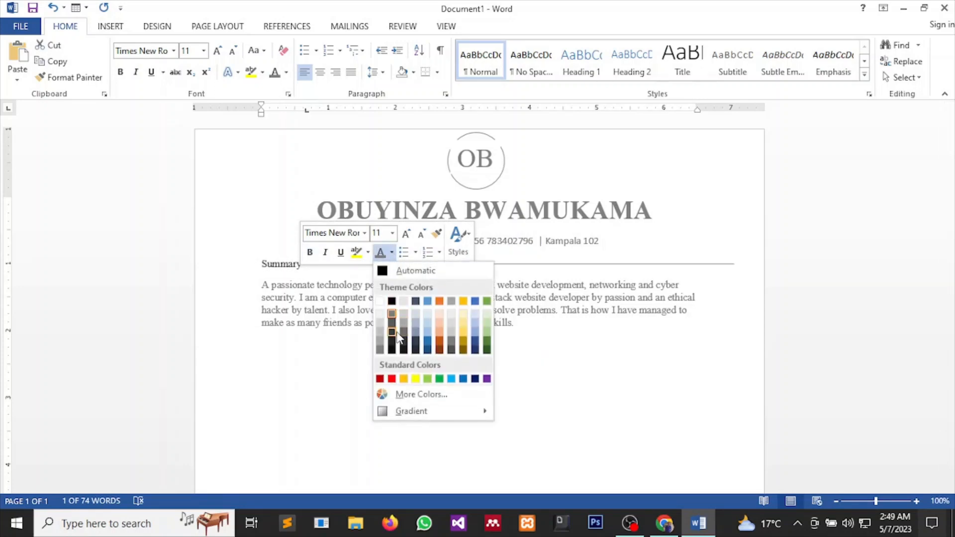
click(395, 335)
click(392, 233)
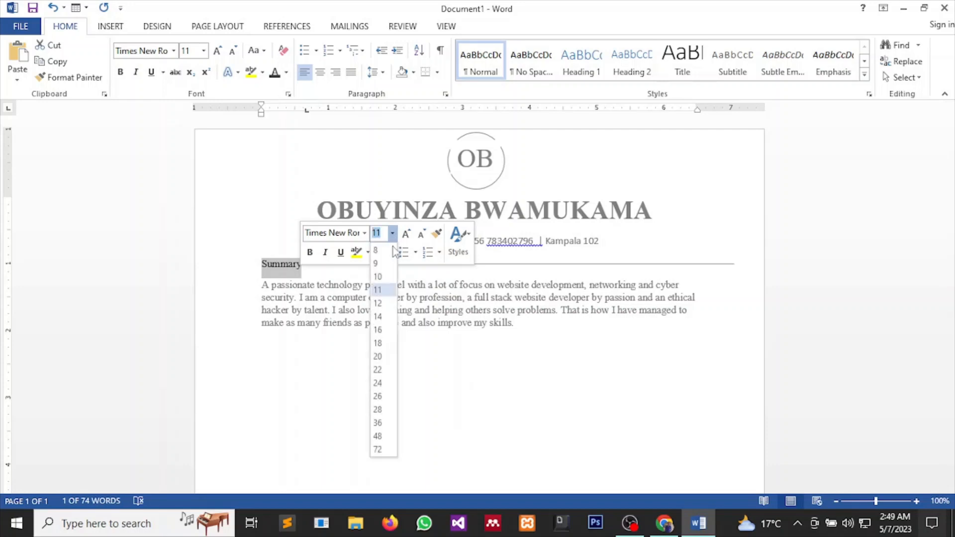
click(379, 303)
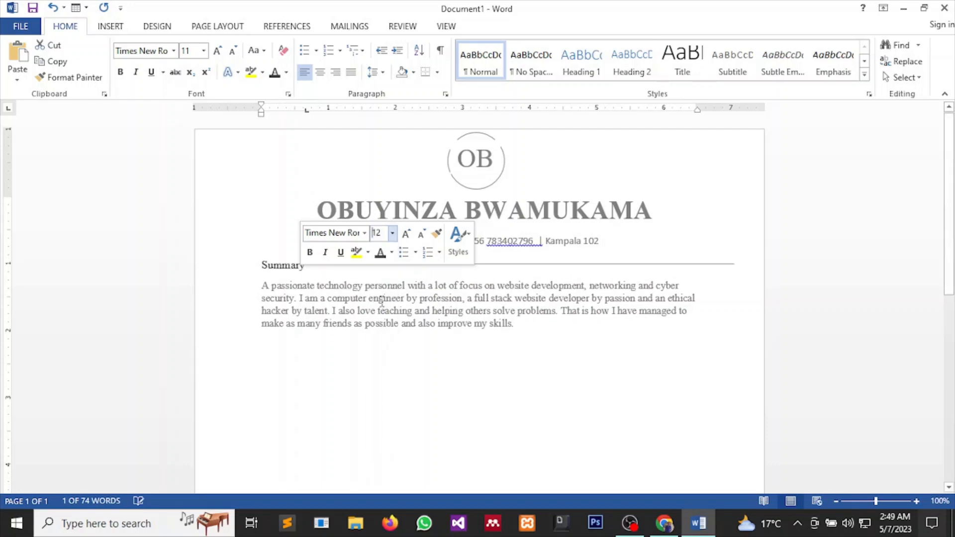
click(549, 333)
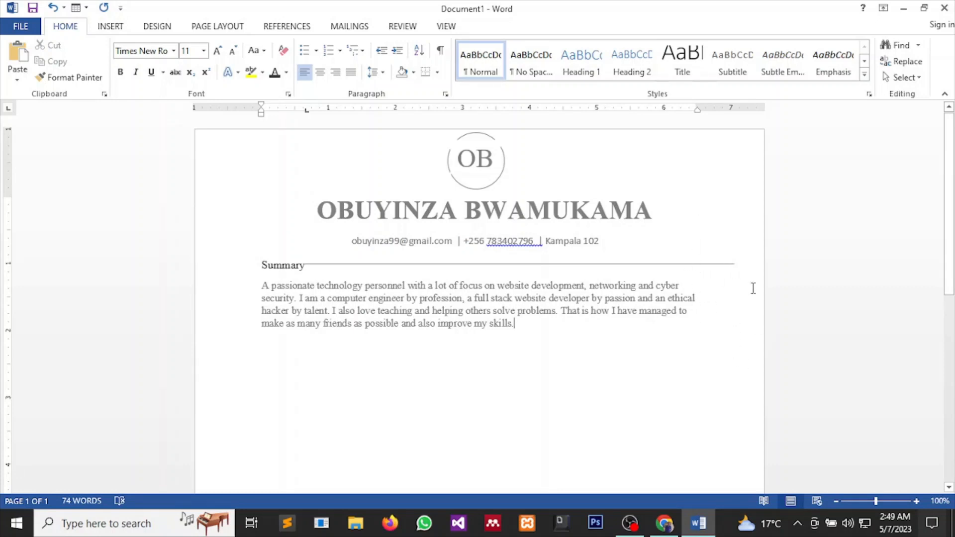
After checking Resume Now, drag the Summary rule's right end left to meet the paragraph's edge.
mouse_move(664, 529)
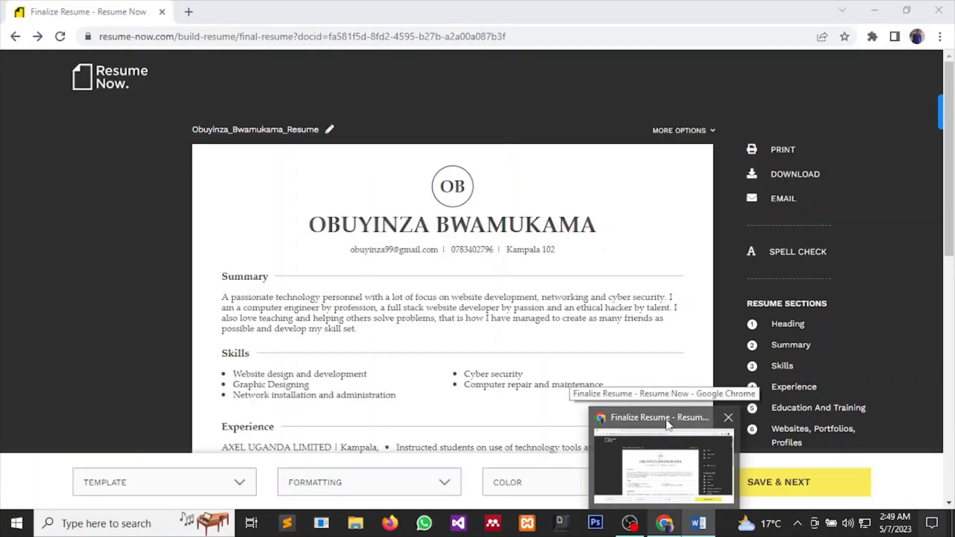
click(666, 458)
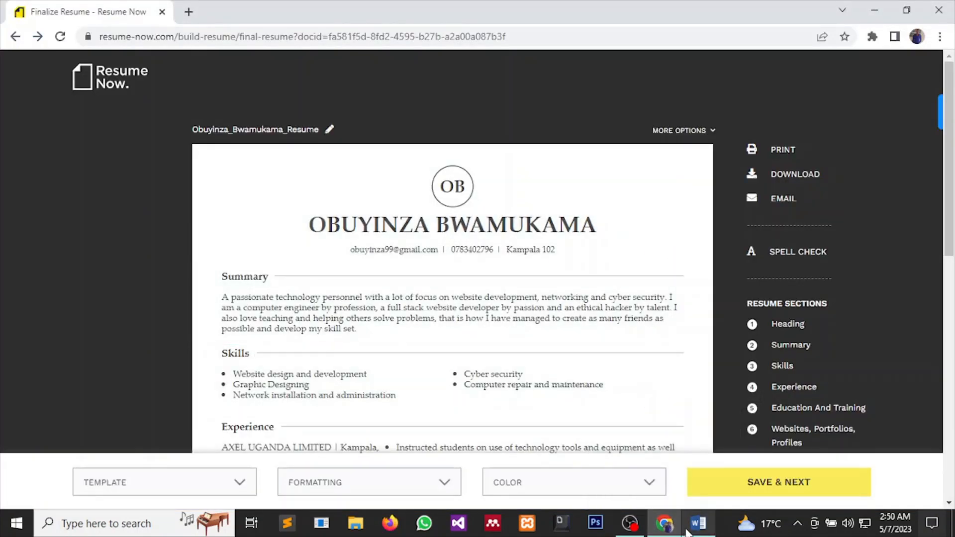
mouse_move(698, 533)
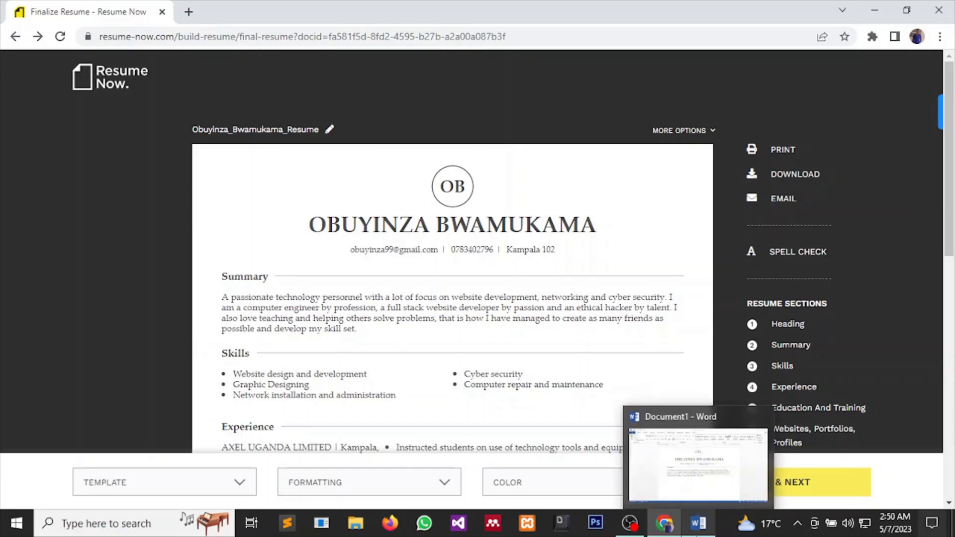
click(706, 479)
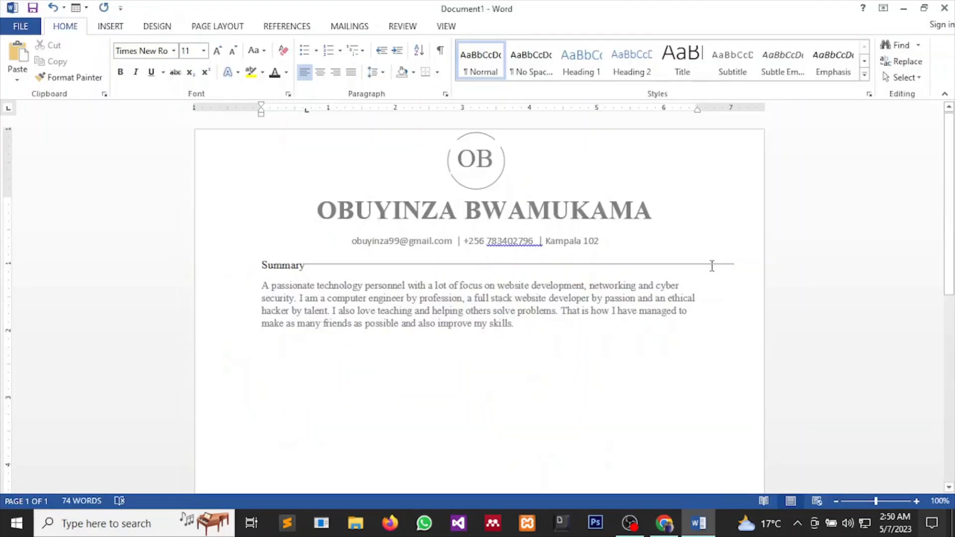
click(711, 263)
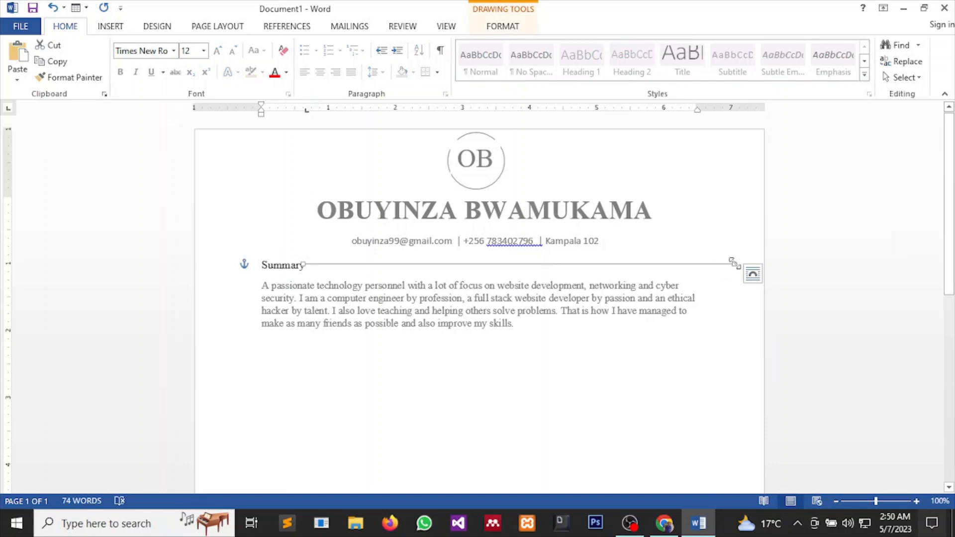
drag(733, 262, 700, 263)
click(656, 363)
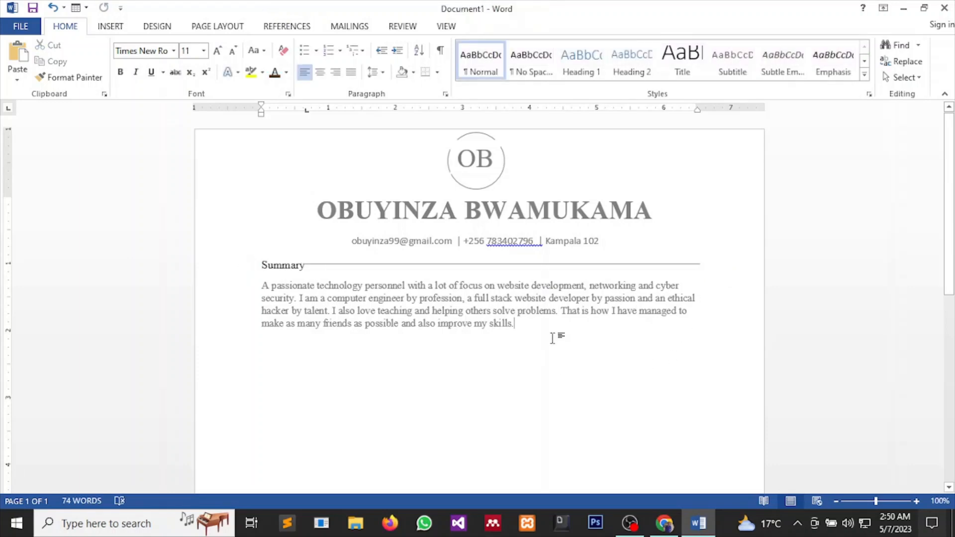
Type a Skills heading on a new paragraph below the summary, referring to Resume Now.
key(Return)
mouse_move(669, 525)
click(668, 500)
text(Skills)
Copy the Summary rule beside Skills and nudge it up to align with the heading.
click(452, 264)
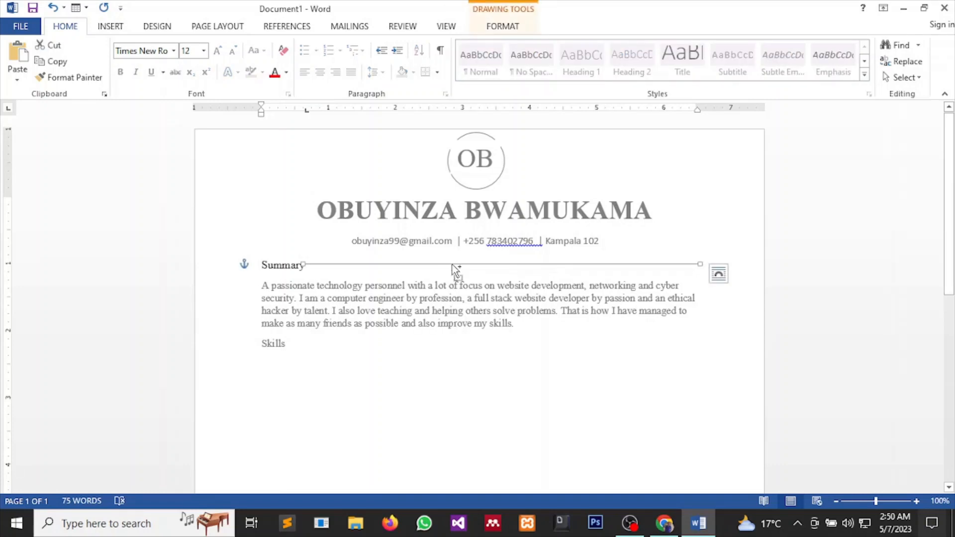
drag(454, 269, 463, 358)
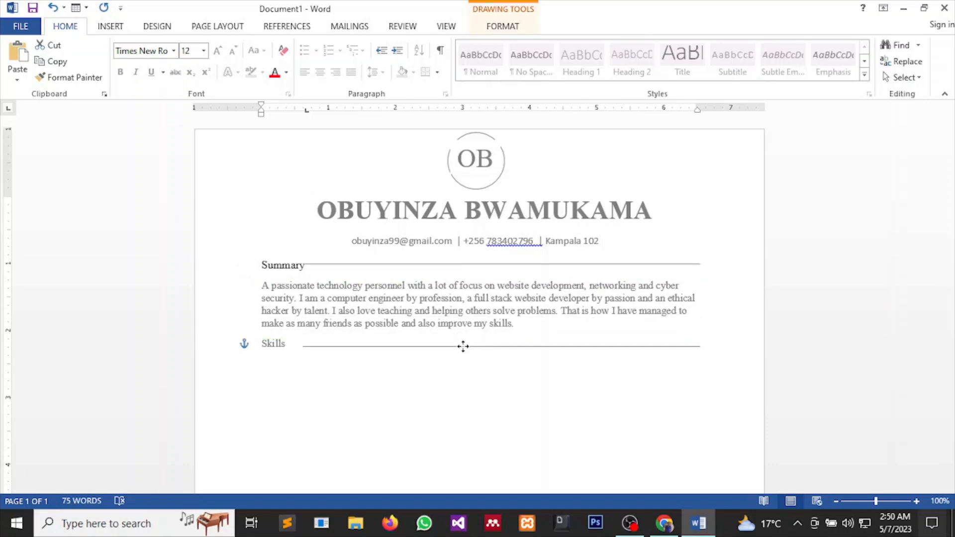
drag(463, 346, 465, 343)
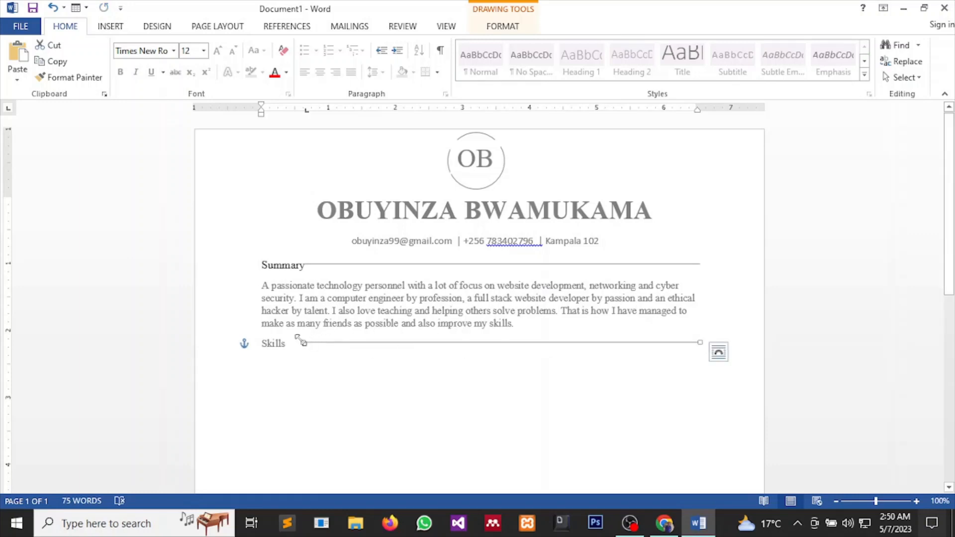
click(344, 374)
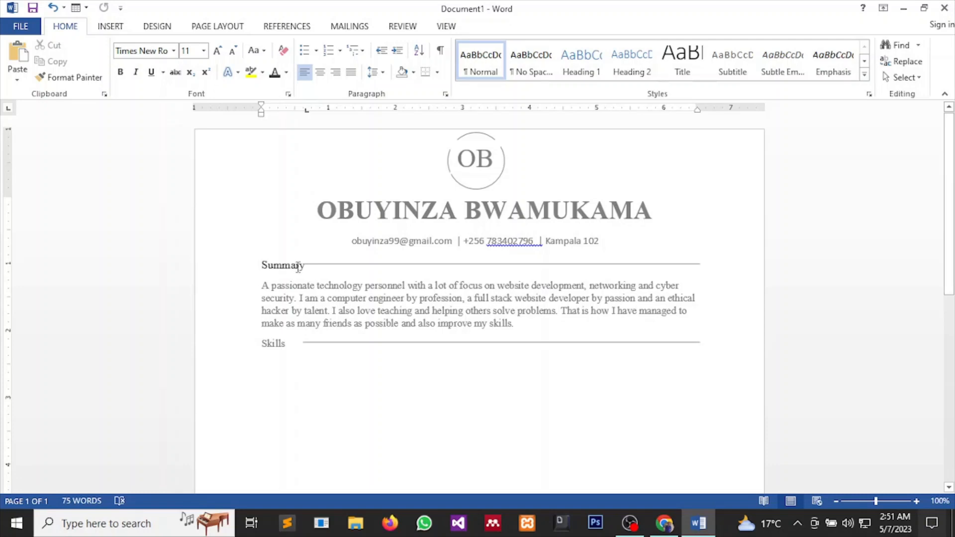
Move the Summary rule's left end just clear of the heading word.
click(356, 264)
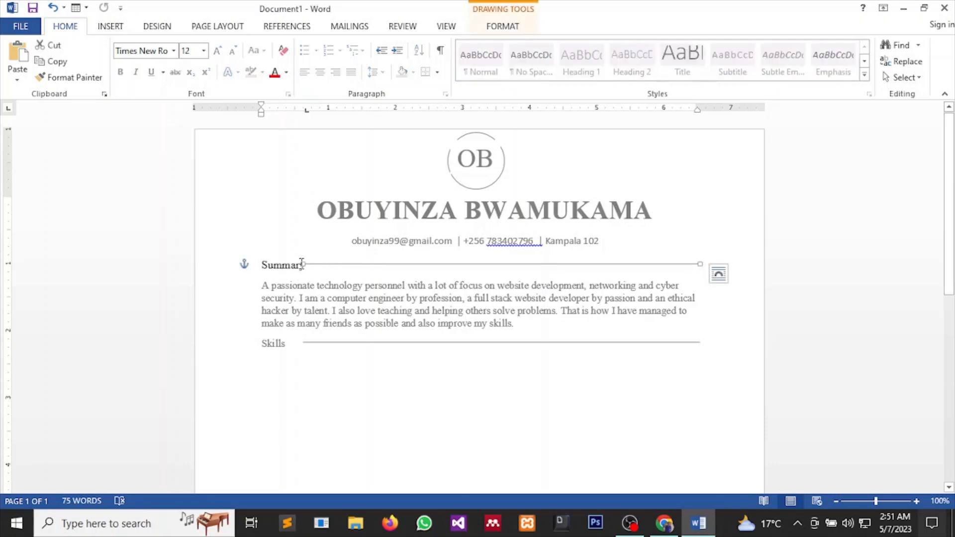
drag(303, 264, 308, 264)
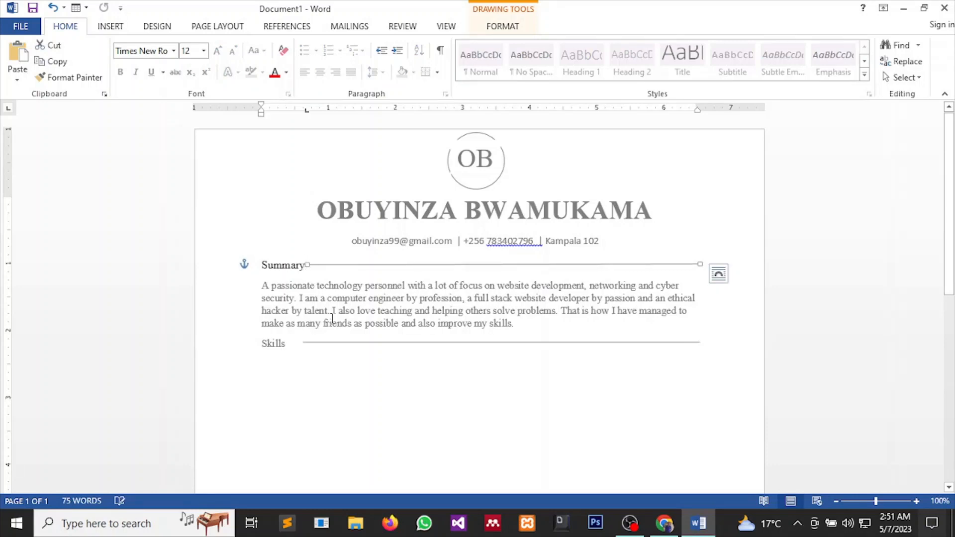
click(317, 347)
Pull the Skills rule's left end toward its heading, then add an empty line below Skills.
click(363, 342)
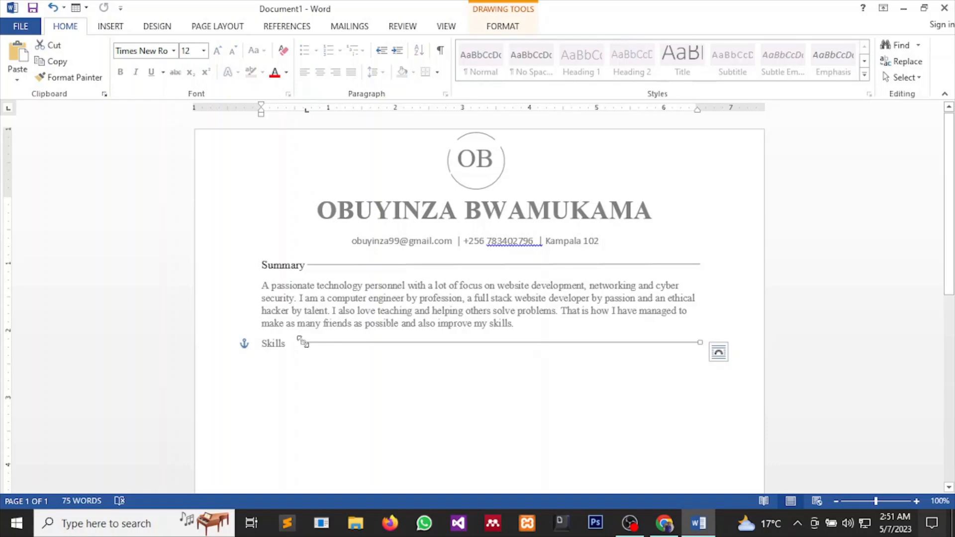
drag(303, 343, 291, 337)
click(306, 355)
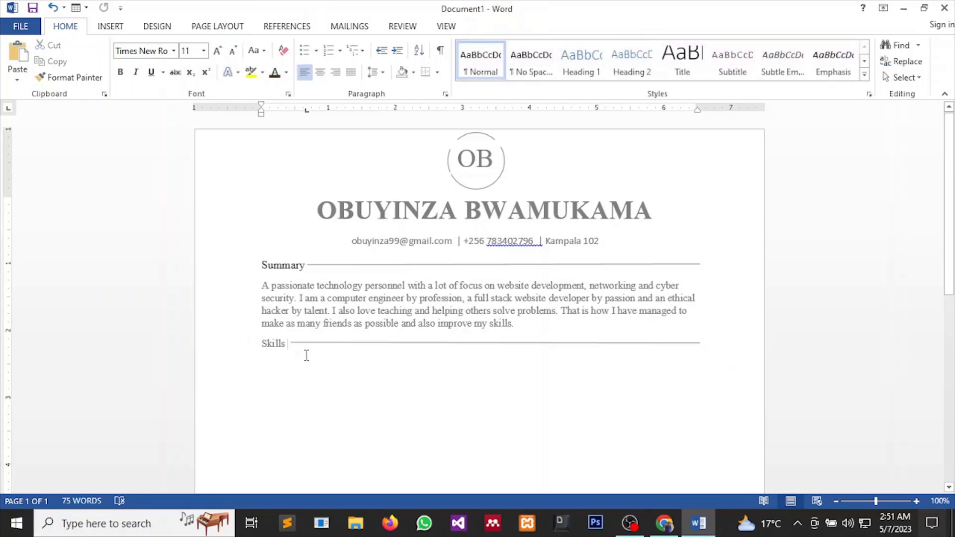
key(Return)
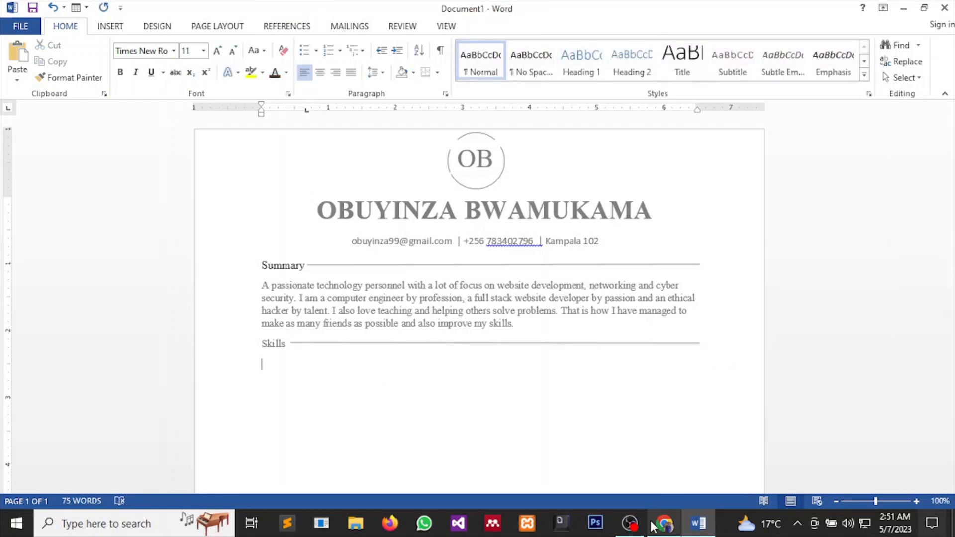
click(650, 491)
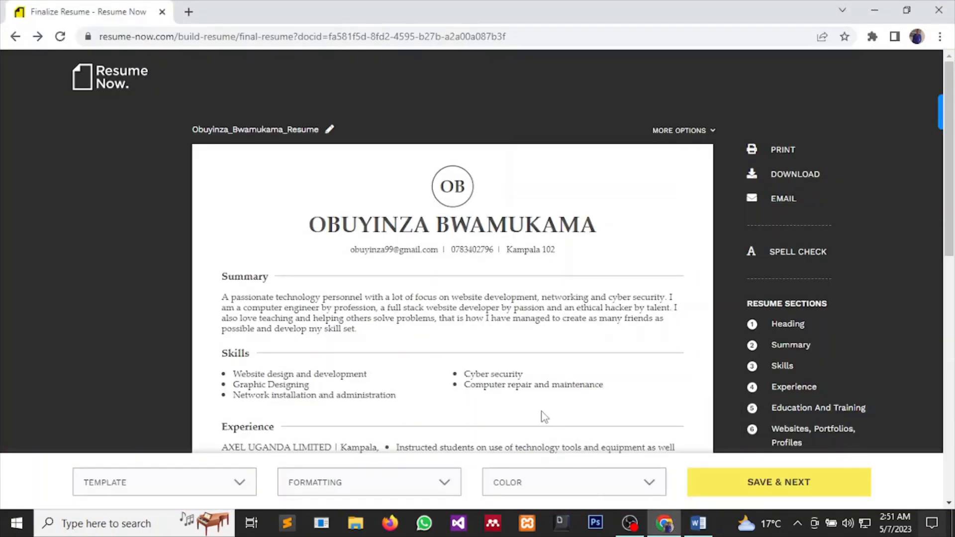
Scroll to the Resume Now Skills bullets, then put the cursor below Word's Skills heading.
scroll(545, 417, down, 4)
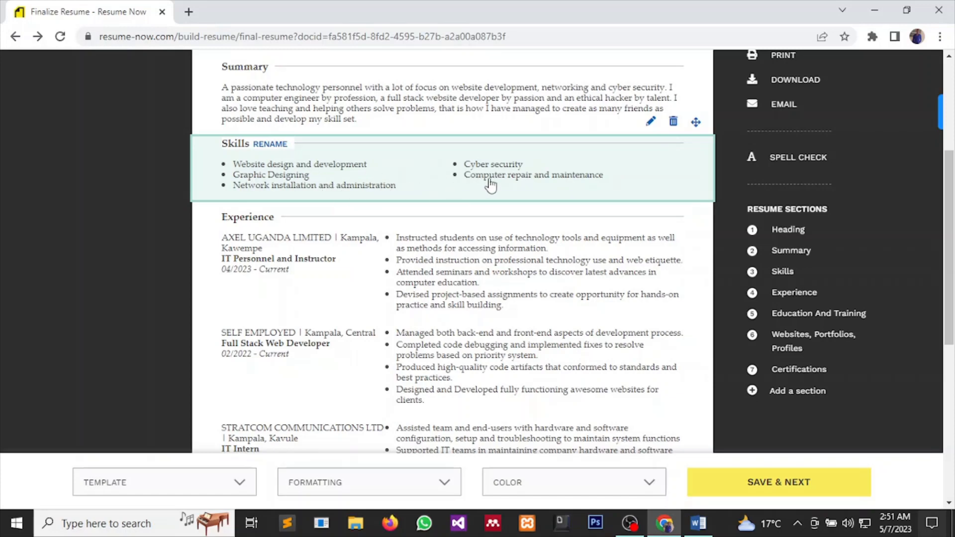
mouse_move(702, 526)
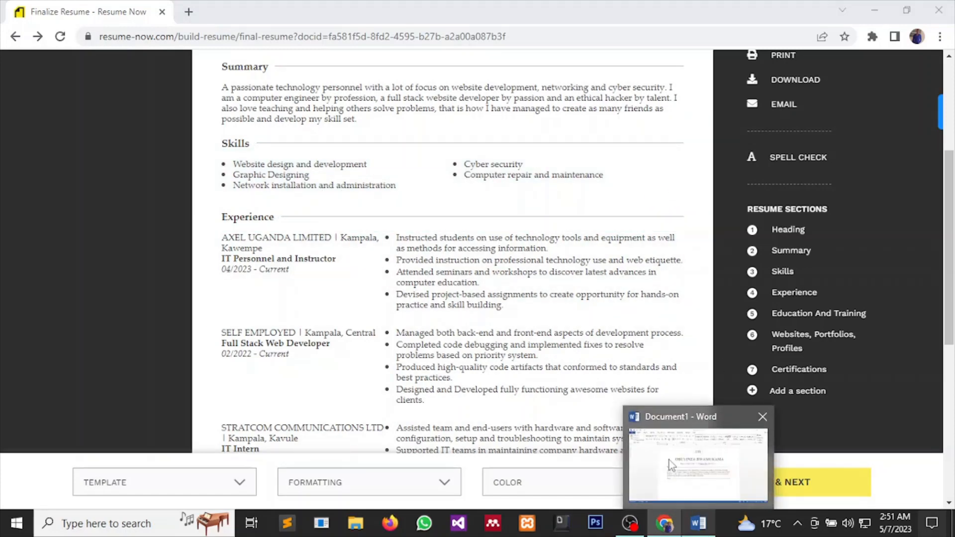
click(670, 461)
click(270, 368)
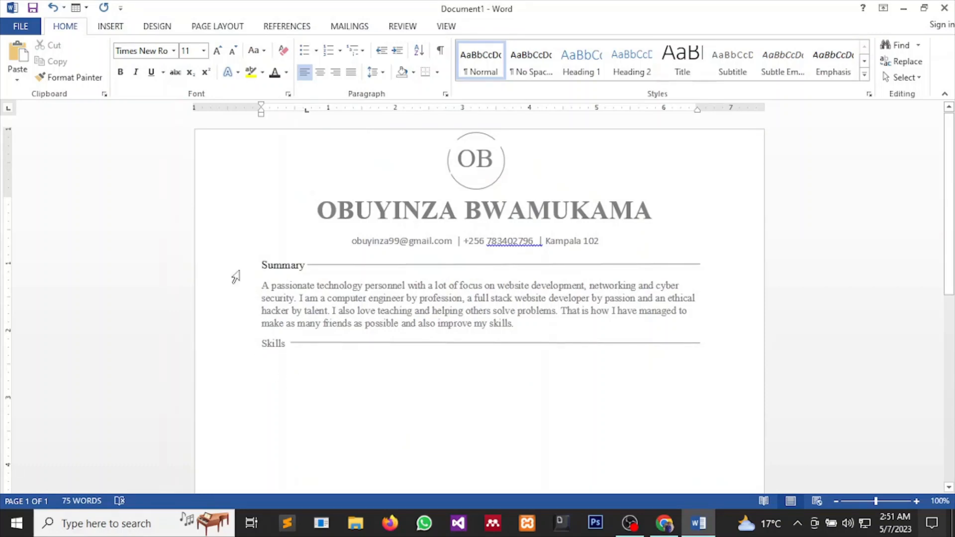
Recheck the Resume Now Skills layout, then open Word's Insert Table grid.
click(114, 28)
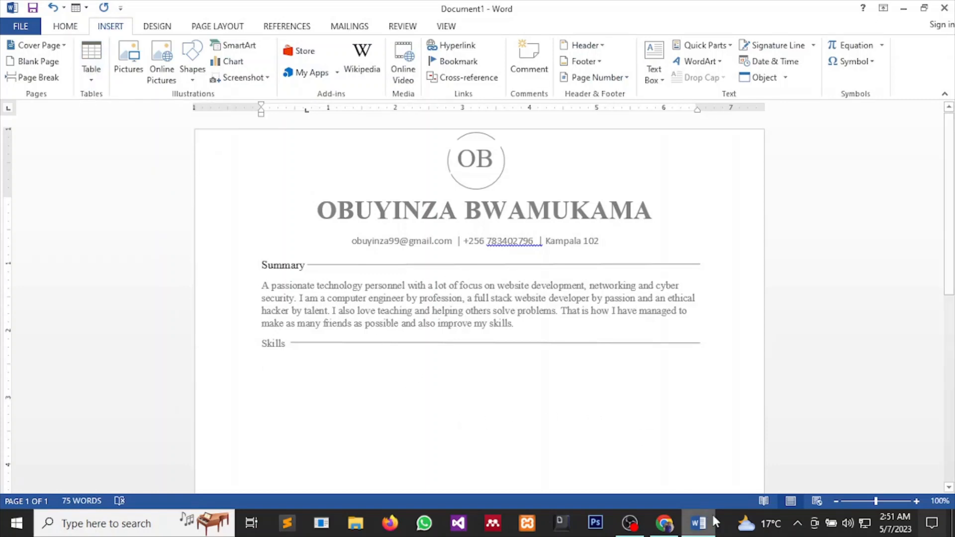
mouse_move(669, 525)
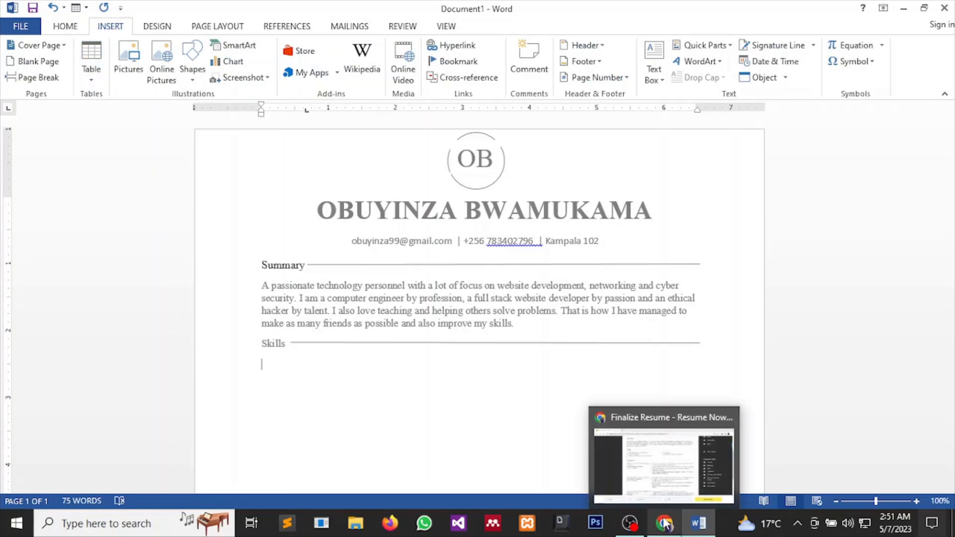
click(660, 483)
scroll(473, 320, up, 2)
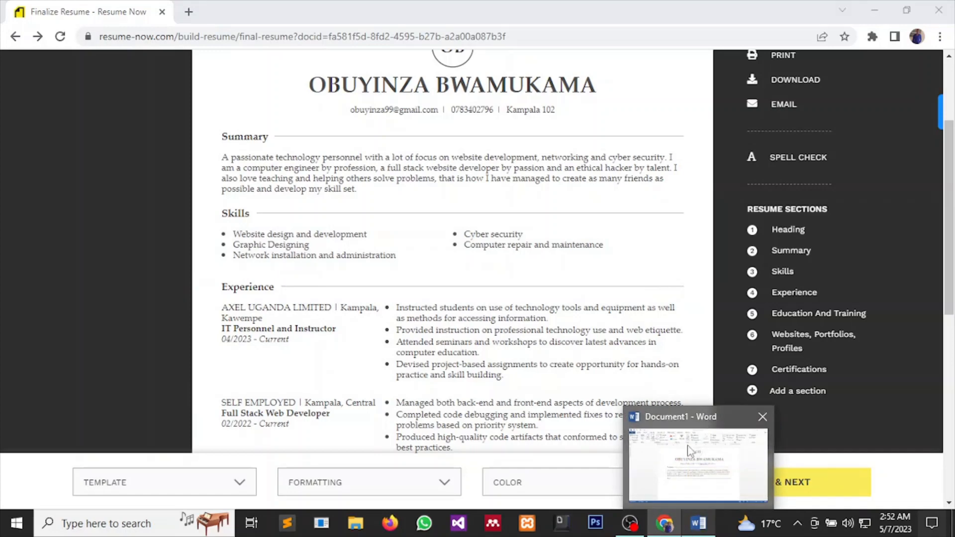
click(696, 531)
click(97, 67)
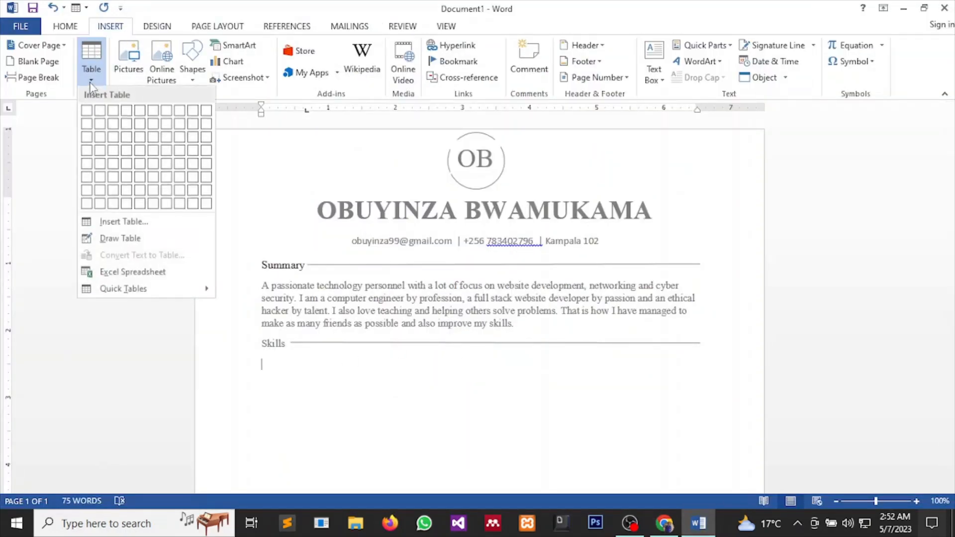
Insert a two-column, one-row table under Skills and open the Bullets library.
click(99, 112)
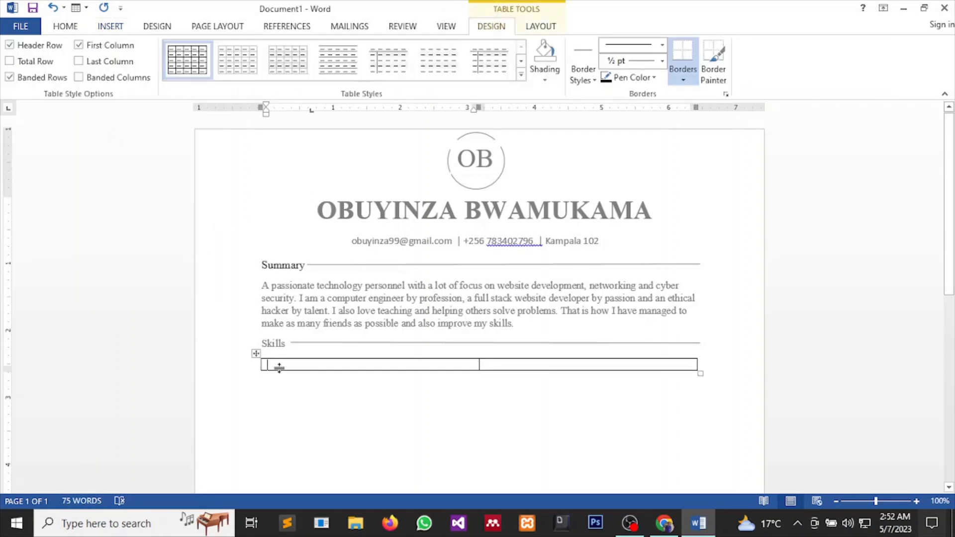
click(66, 28)
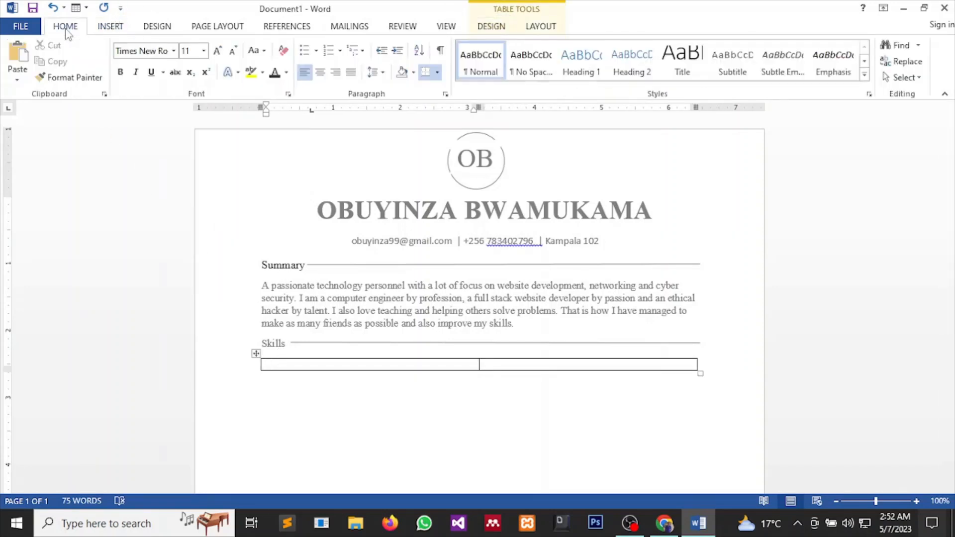
click(315, 50)
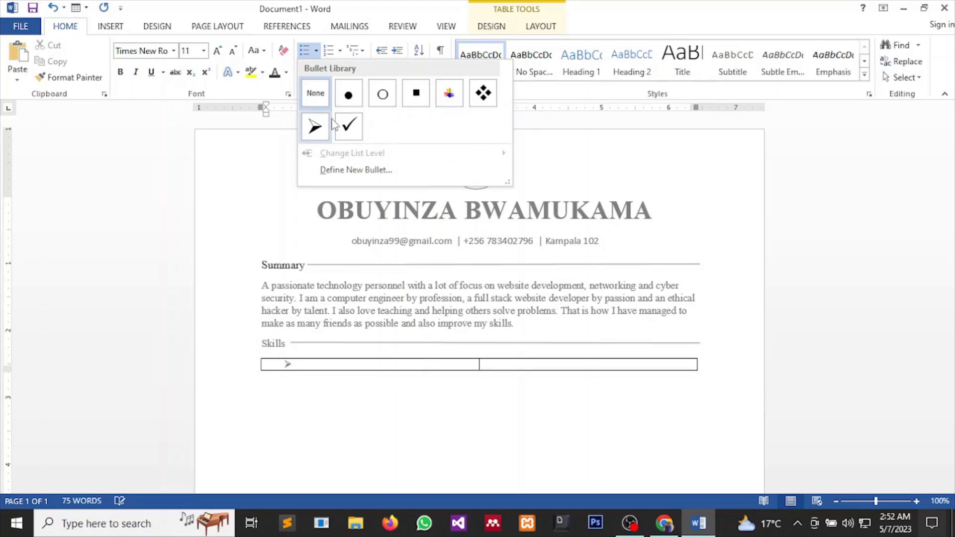
Bullet Website development, Graphics designing, Network installations and administration in the left cell, then move right.
click(348, 94)
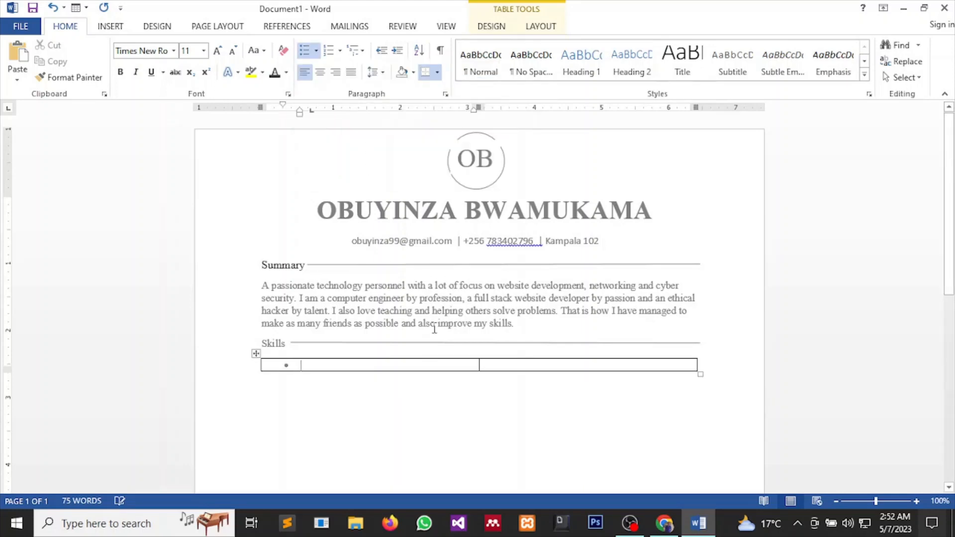
text(Webis)
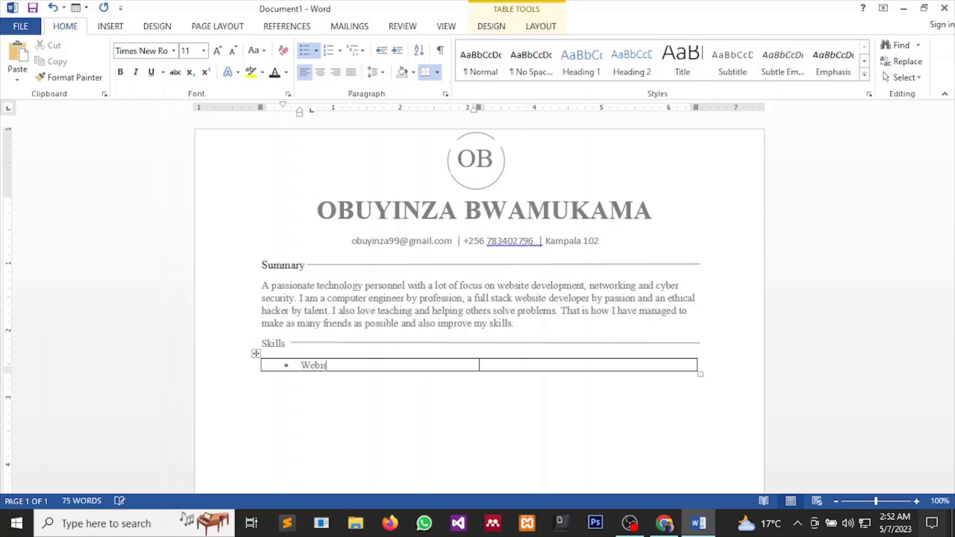
text(site)
text(ment)
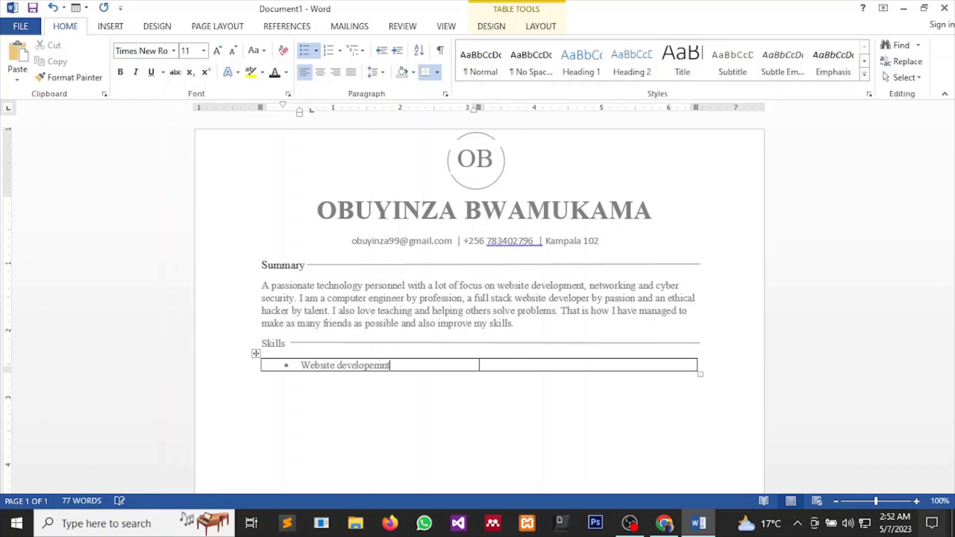
key(BackSpace)
key(BackSpace)
key(BackSpace)
key(BackSpace)
text(e)
key(Return)
text(Grap)
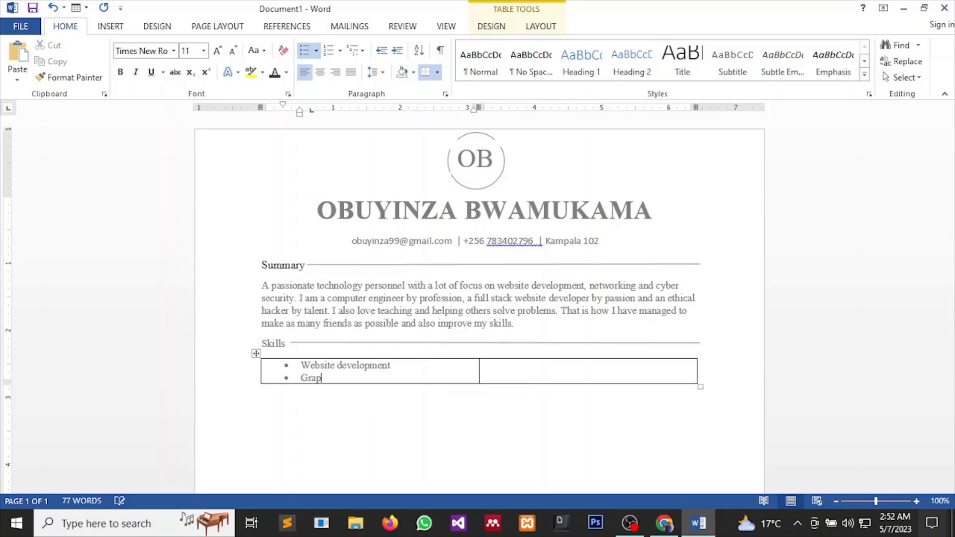
text(hics designing)
key(Return)
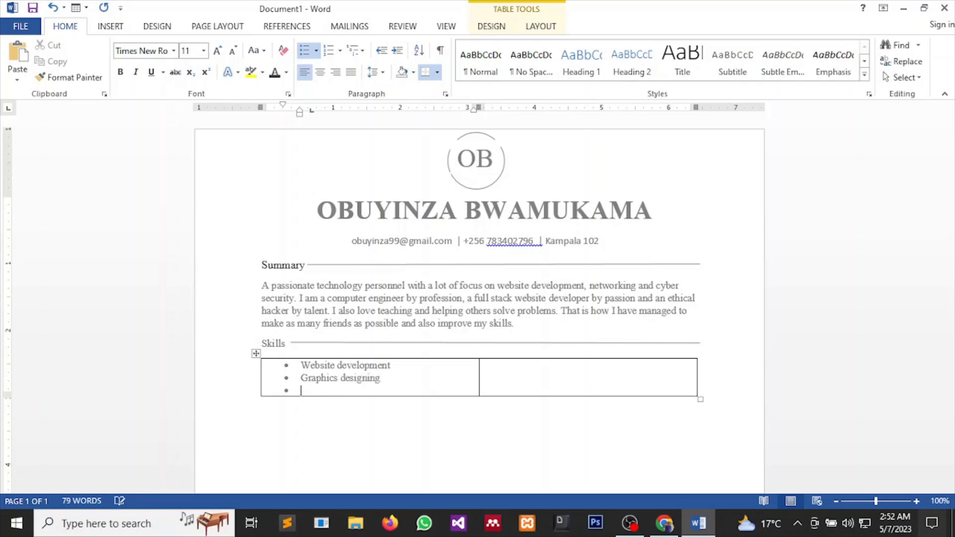
text(Network installatio)
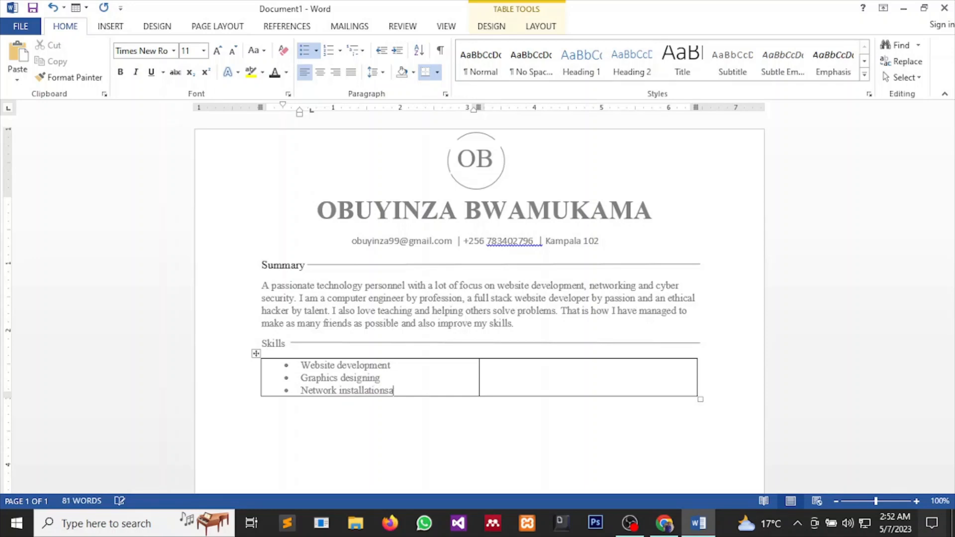
text(ns and adminstg)
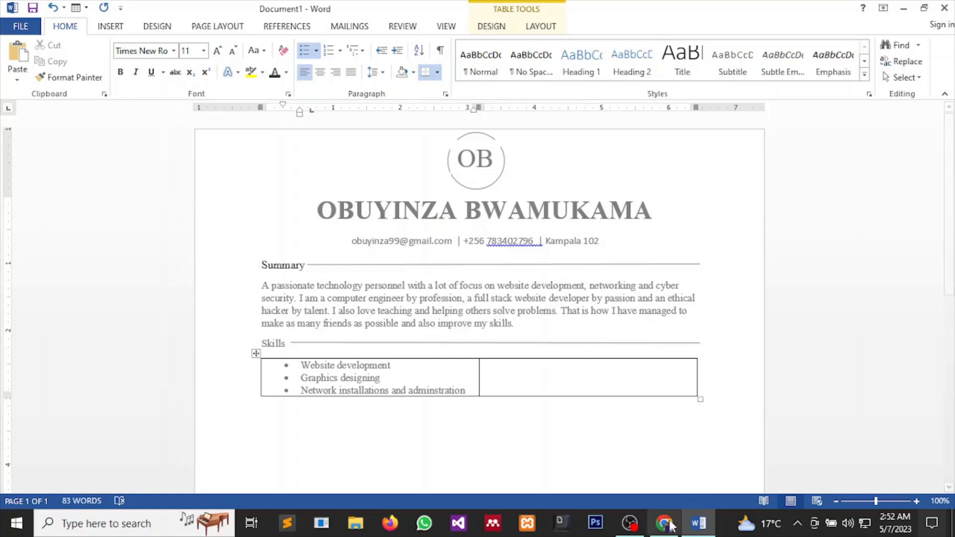
mouse_move(665, 524)
mouse_move(665, 486)
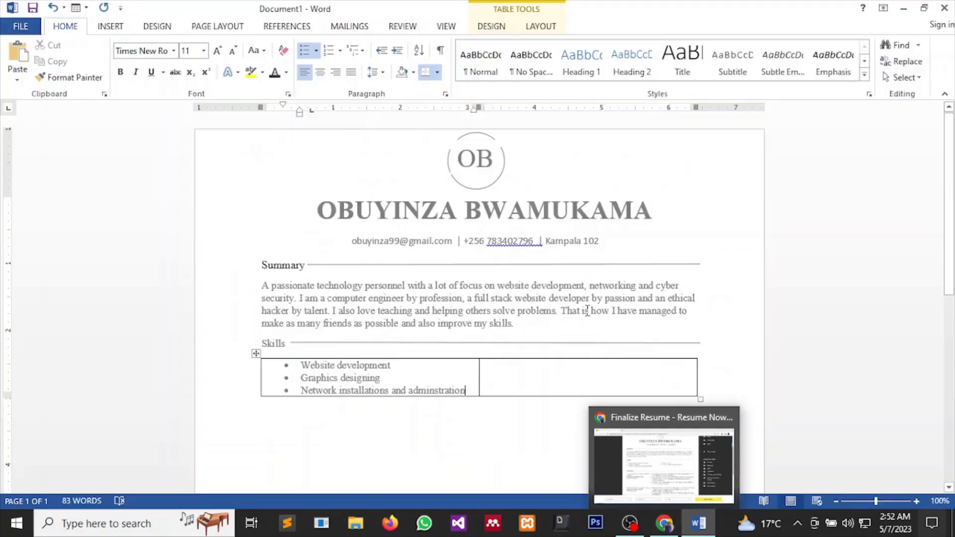
key(Tab)
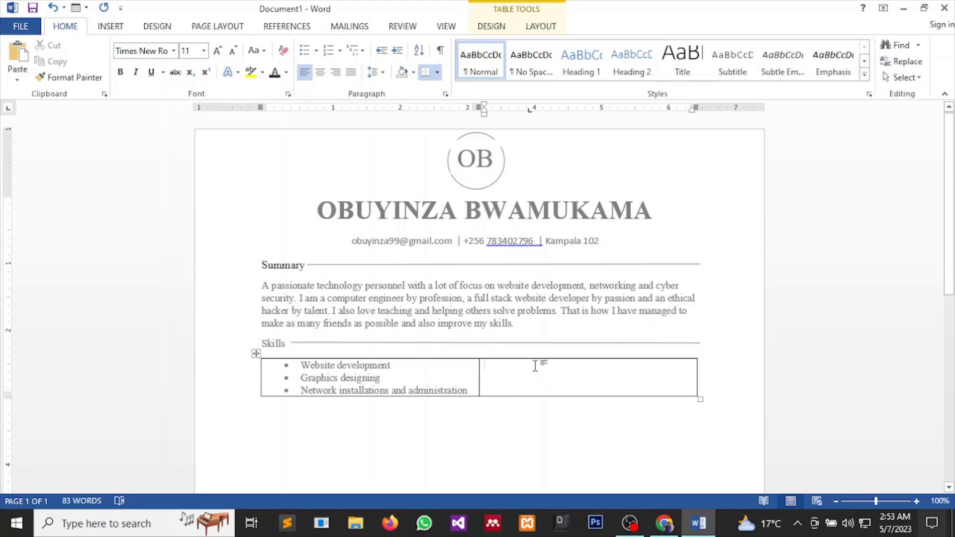
Start a bulleted list in the right cell, then view the Resume Now reference page.
click(305, 50)
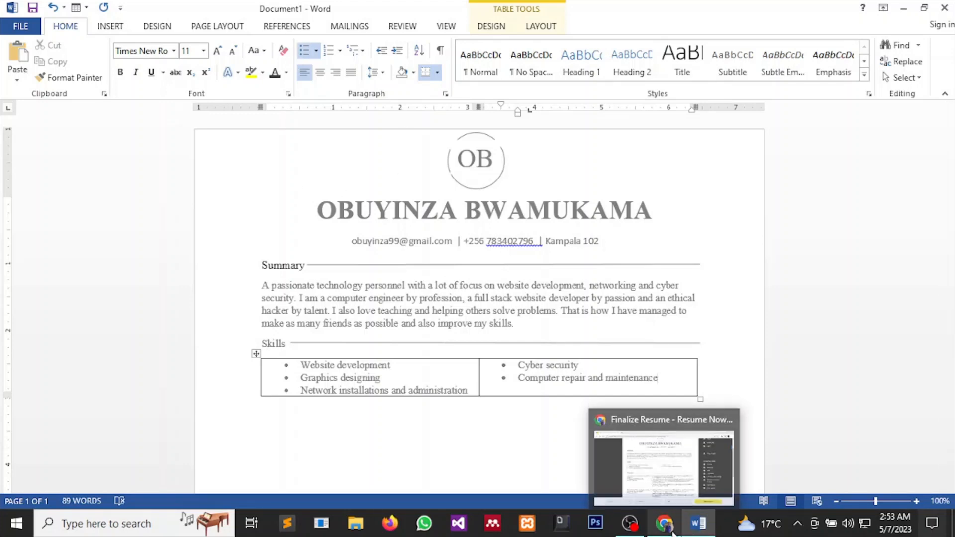
click(657, 488)
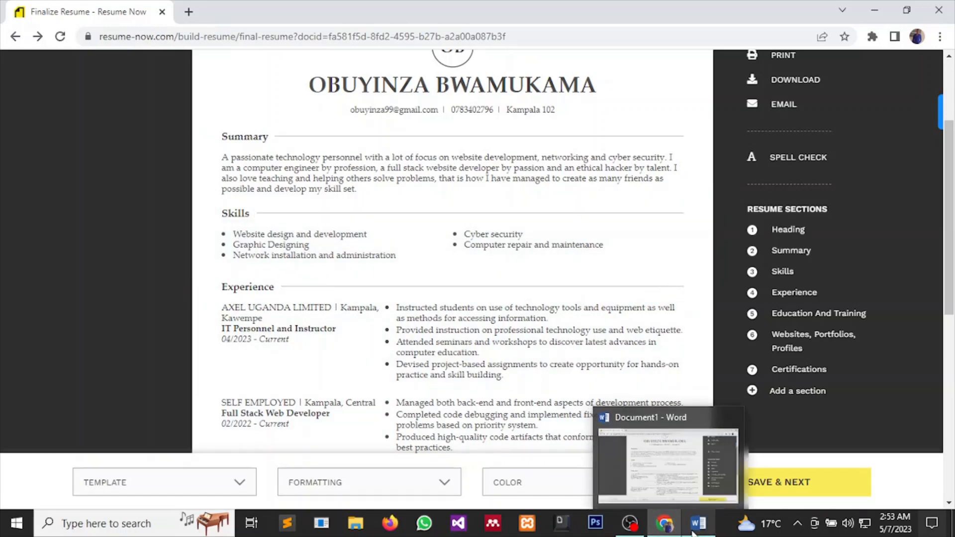
Back in Word, drag the Skills table's left edge outward to widen the first column.
click(692, 482)
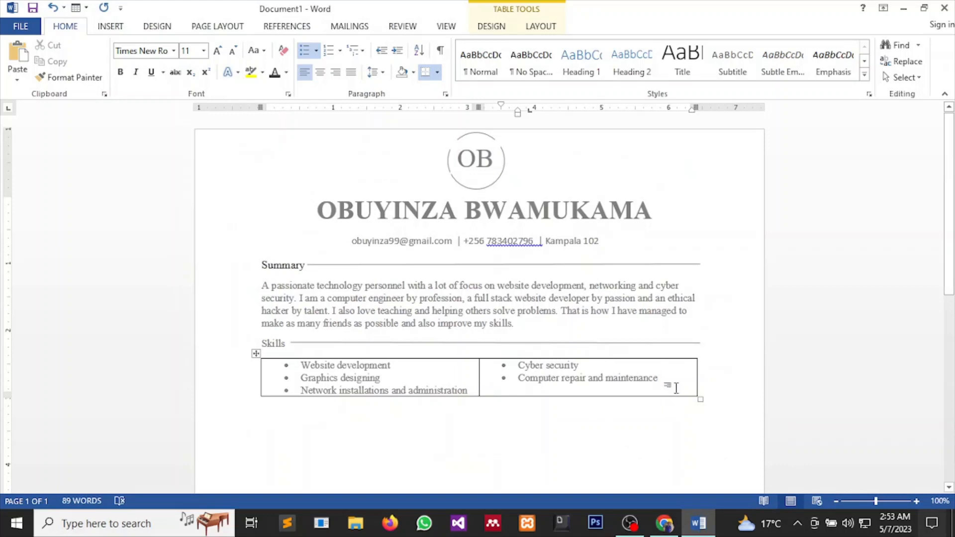
drag(674, 385, 518, 379)
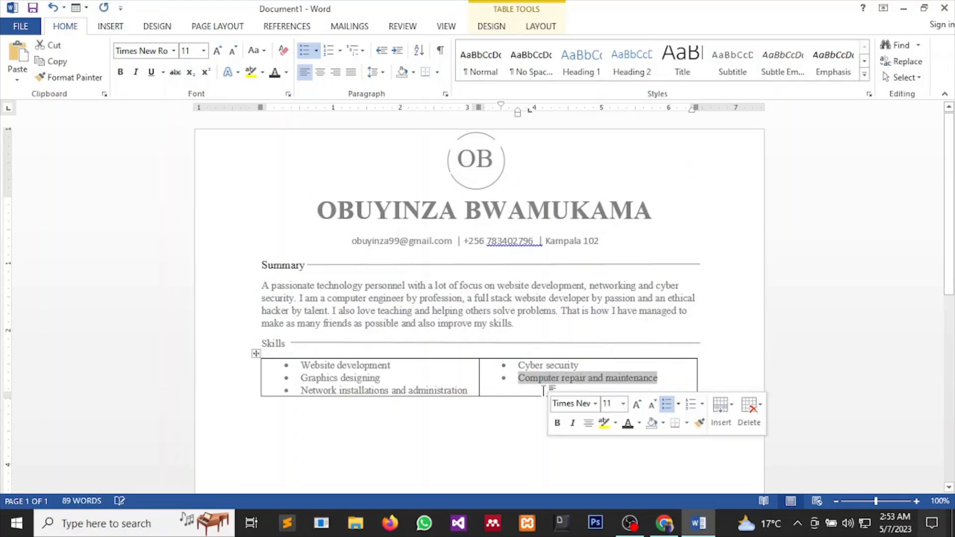
click(446, 416)
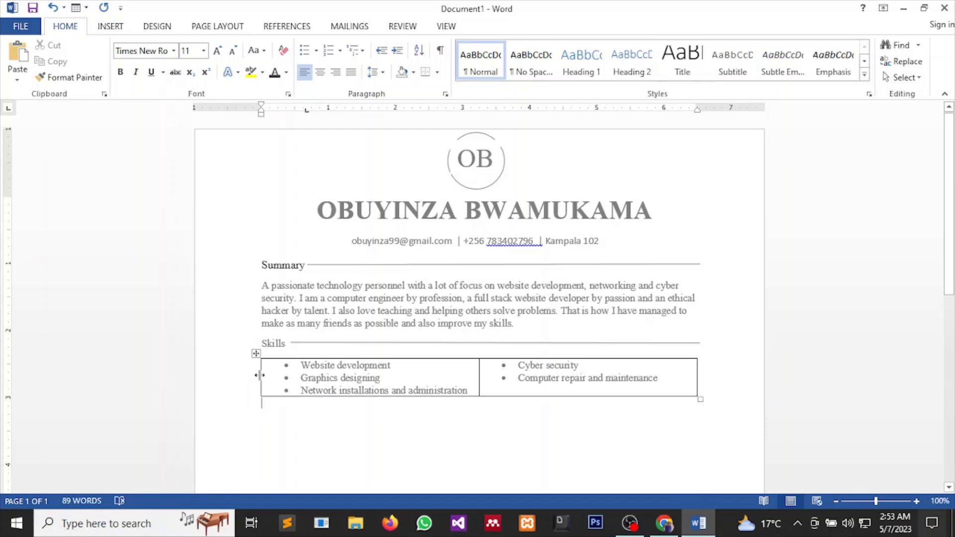
drag(260, 375, 239, 366)
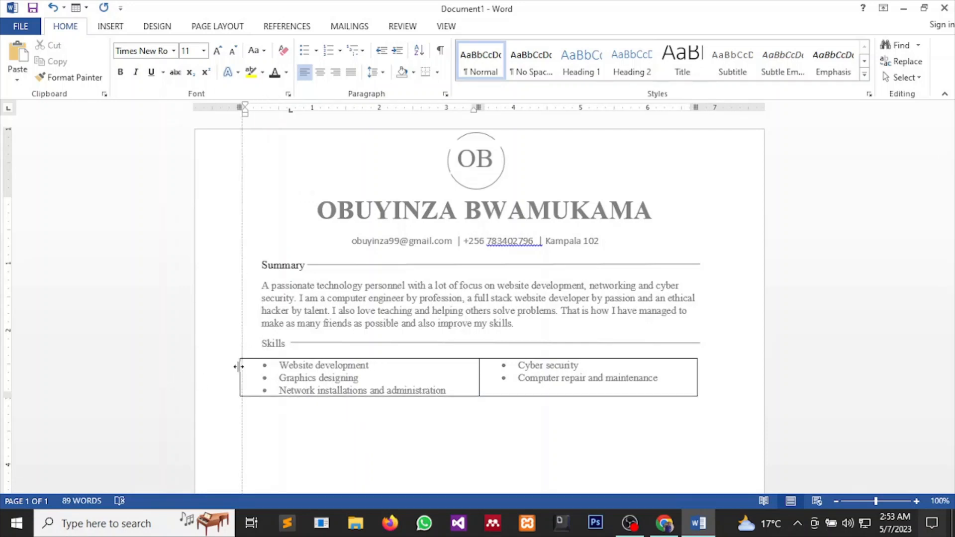
drag(239, 366, 238, 365)
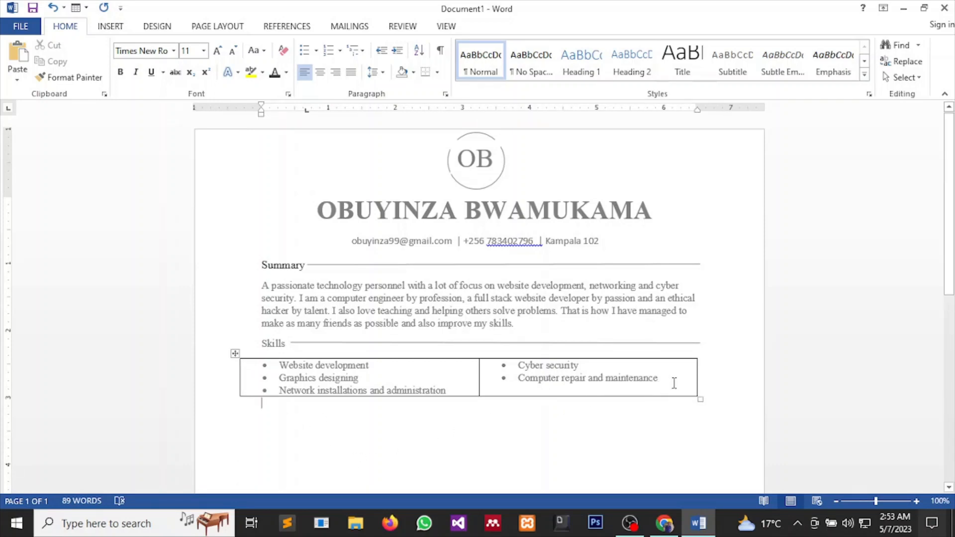
Select the whole Skills table and set its borders to No Border.
drag(674, 383, 271, 393)
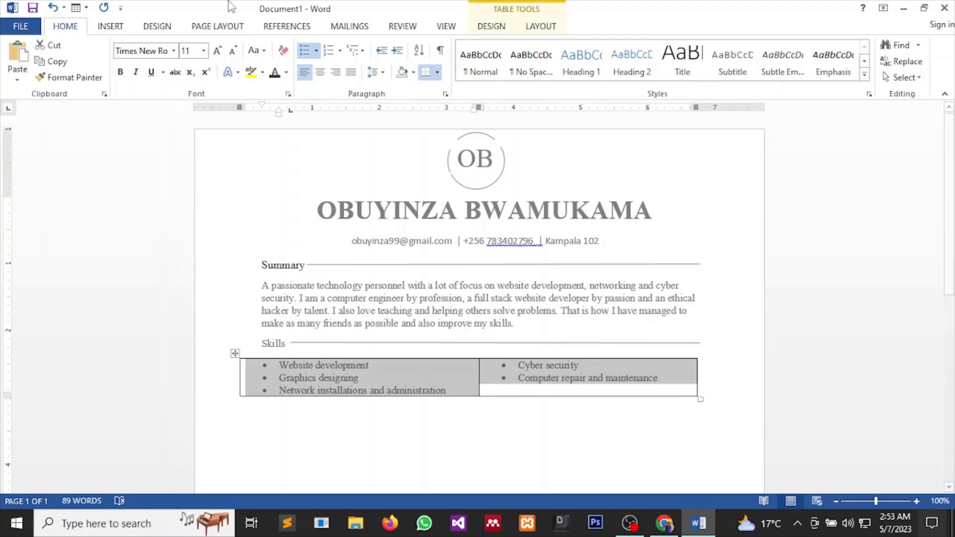
click(438, 72)
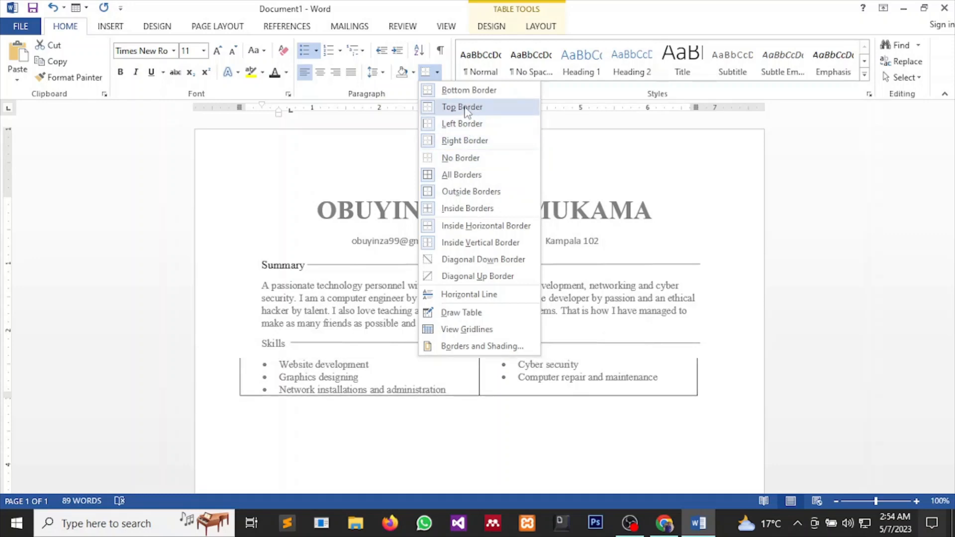
click(474, 159)
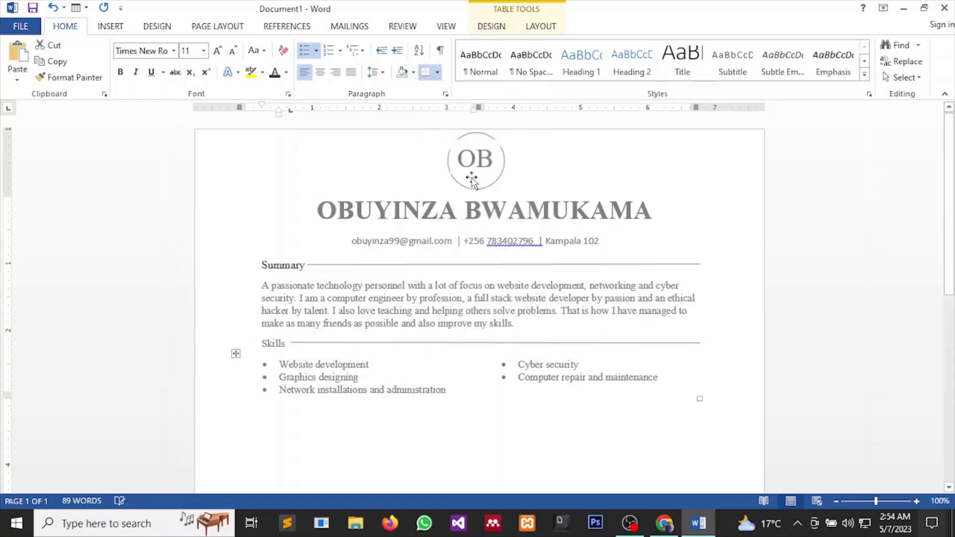
click(523, 424)
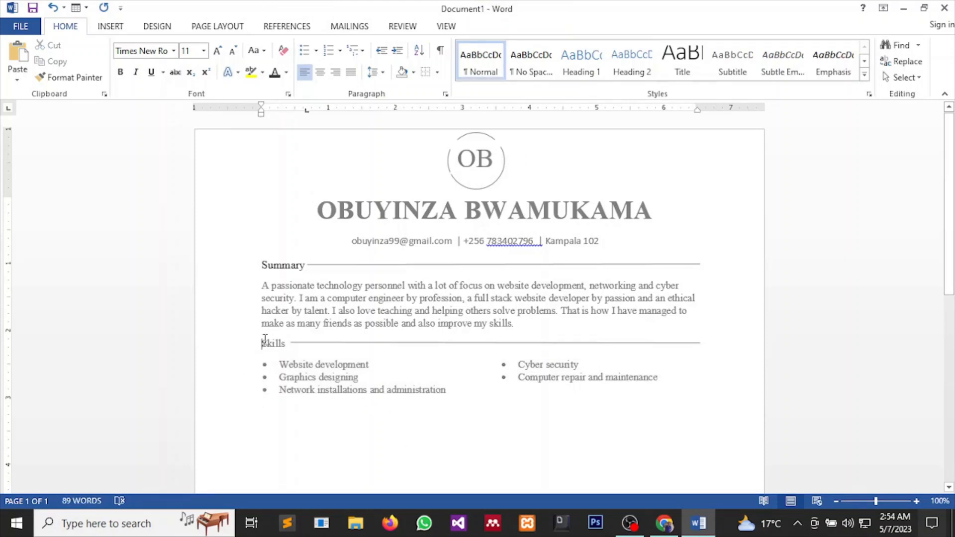
Format the Skills heading as 12 pt black text, then move to the line below the skills list.
drag(261, 342, 288, 348)
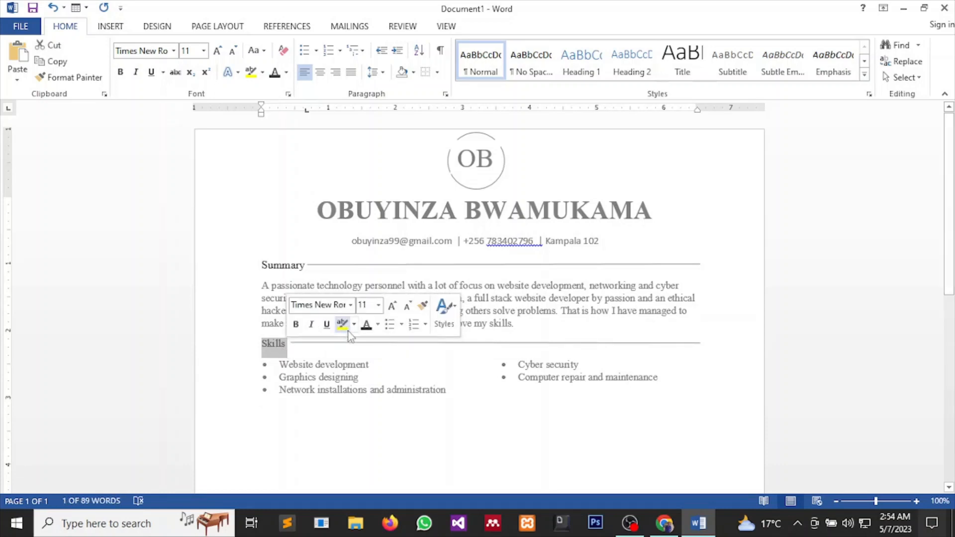
click(392, 305)
click(379, 305)
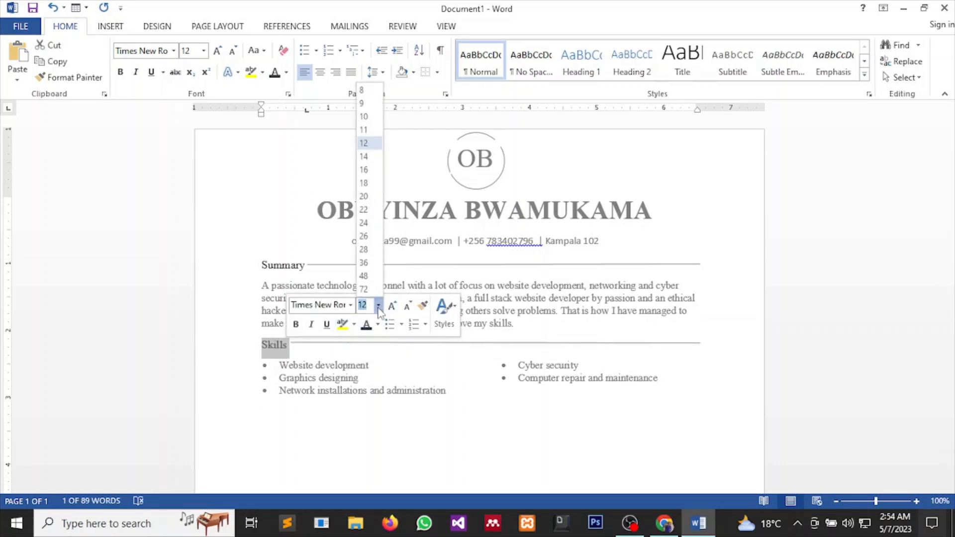
click(371, 329)
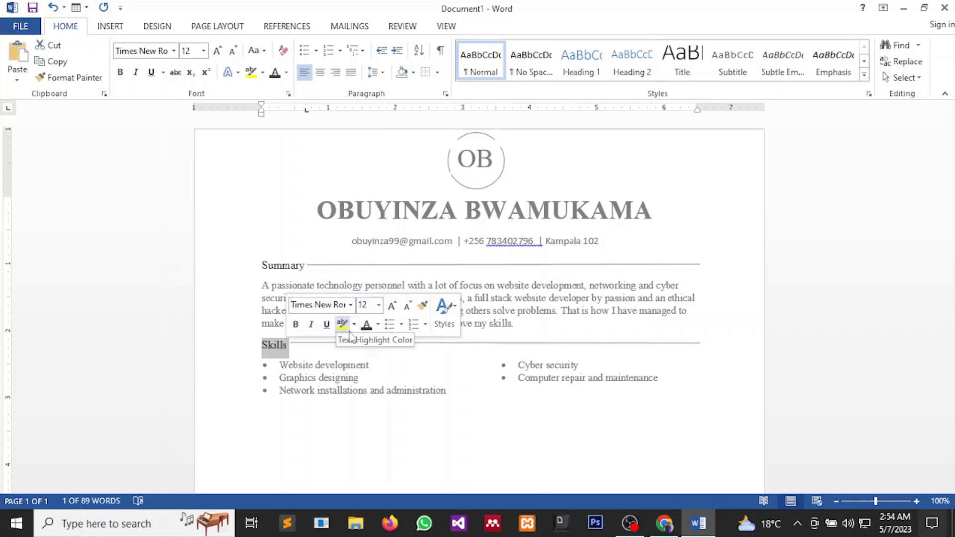
click(361, 379)
click(315, 411)
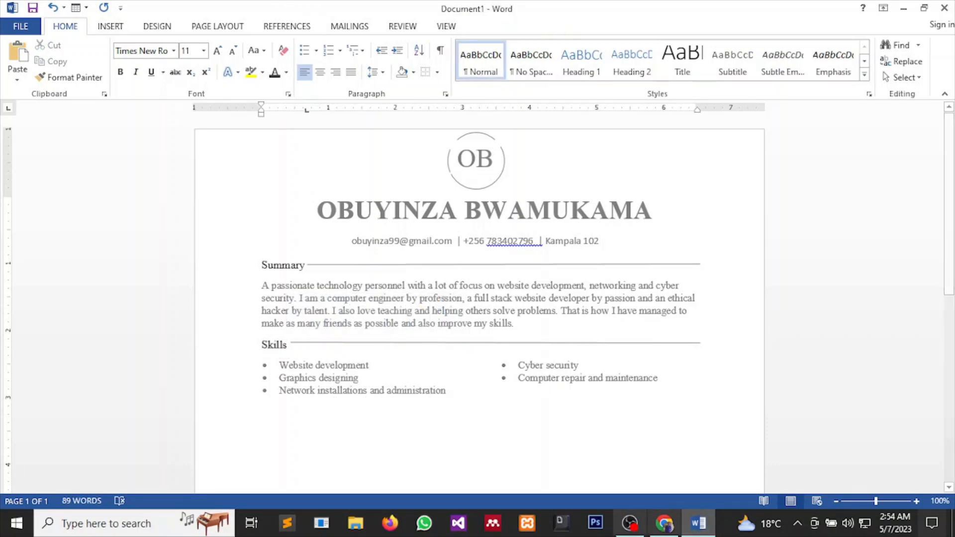
mouse_move(658, 526)
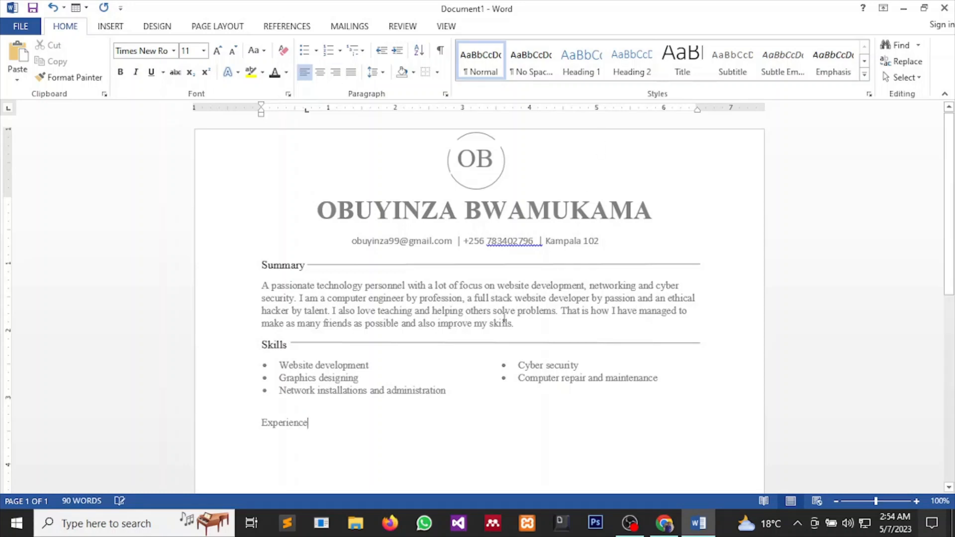
Ctrl-drag a copy of the Skills rule beside Experience and start a new line beneath.
click(497, 345)
click(490, 345)
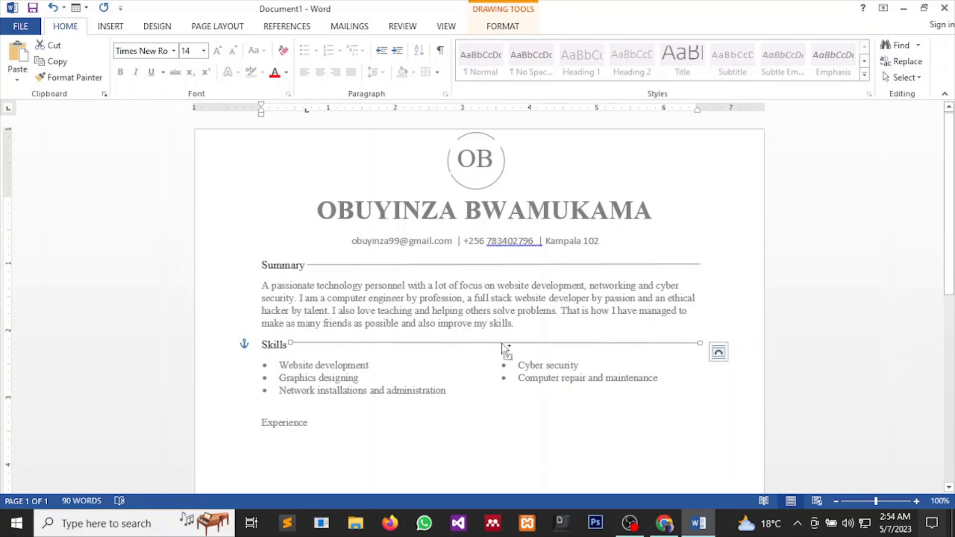
drag(502, 343, 528, 420)
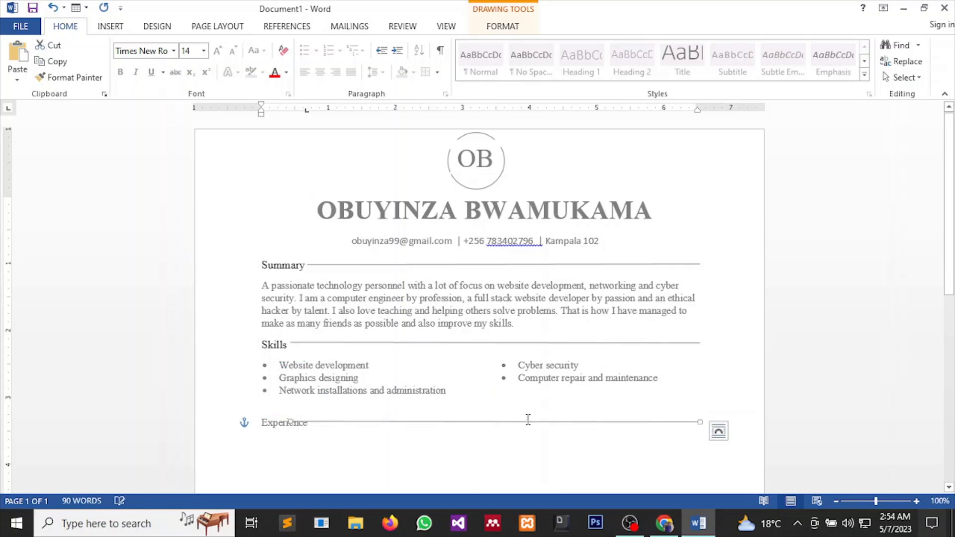
click(300, 423)
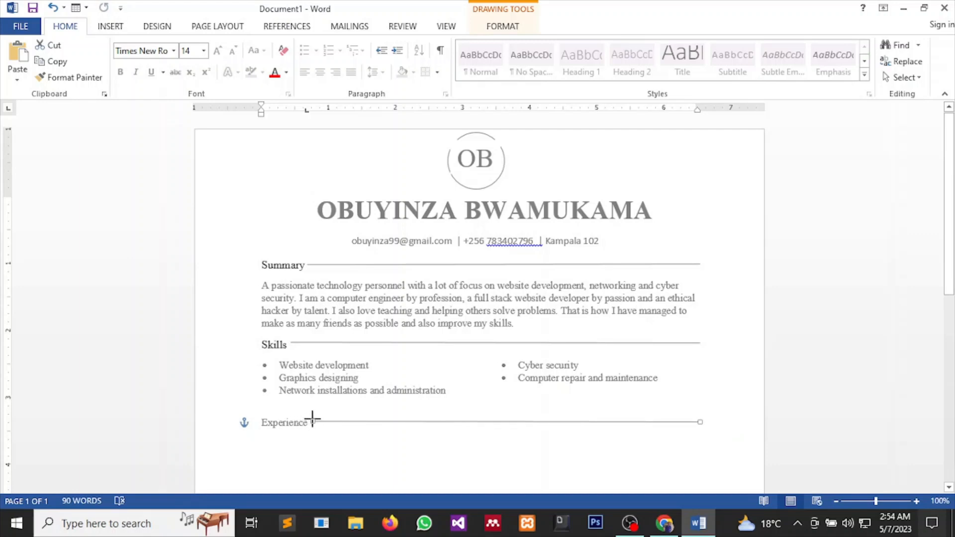
click(330, 441)
key(Return)
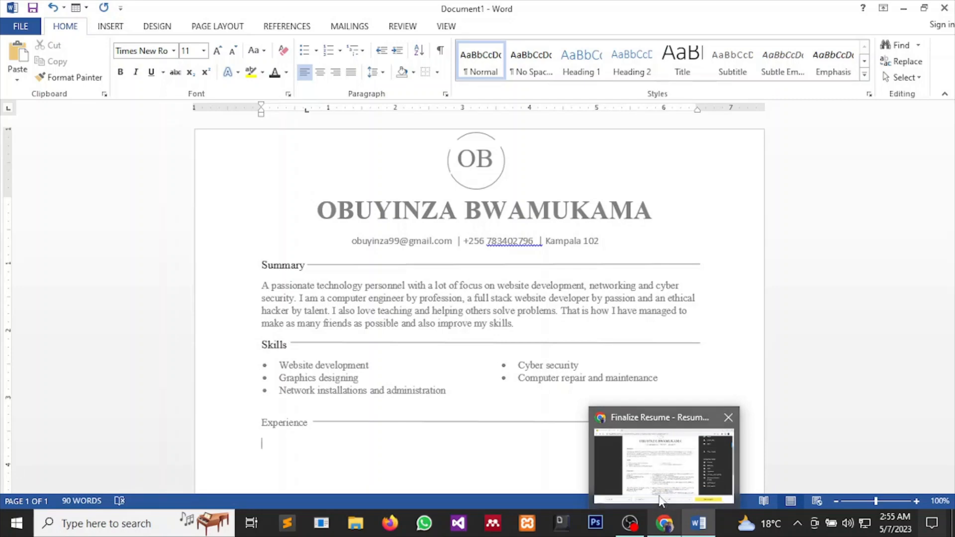
click(662, 478)
scroll(595, 335, down, 3)
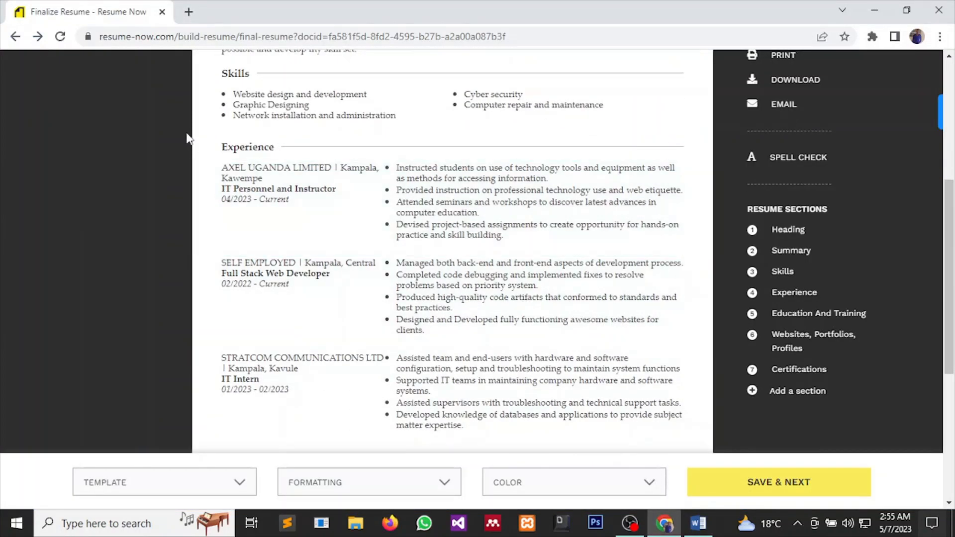
scroll(514, 323, down, 2)
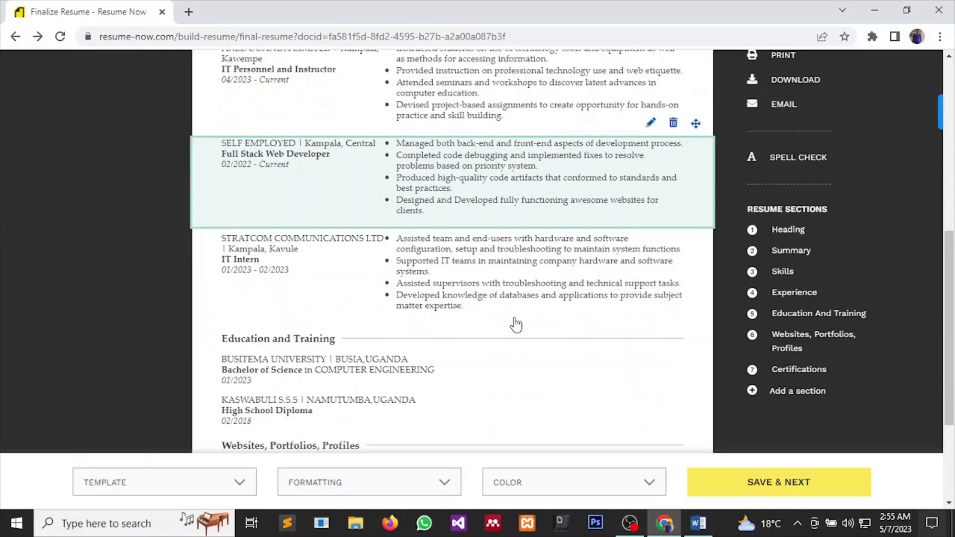
scroll(514, 324, up, 2)
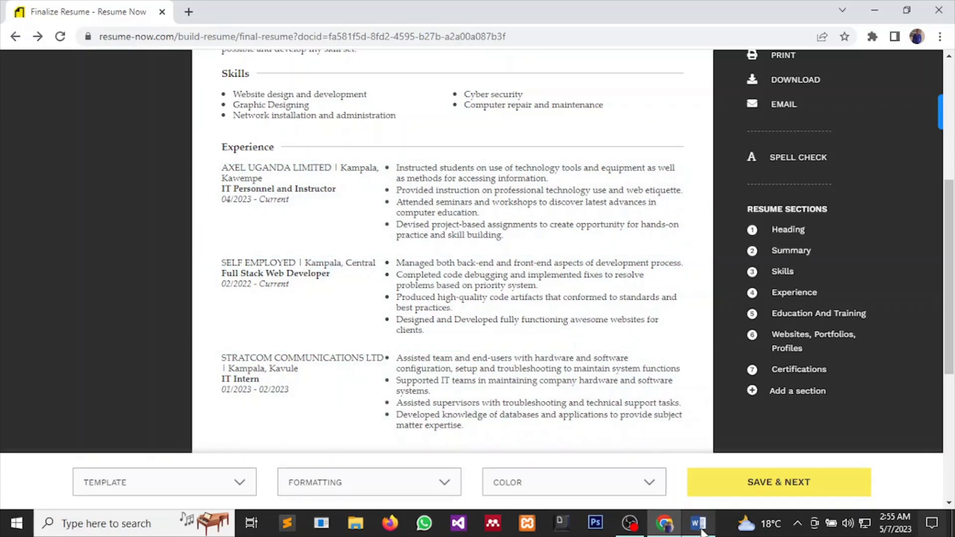
mouse_move(698, 523)
click(687, 471)
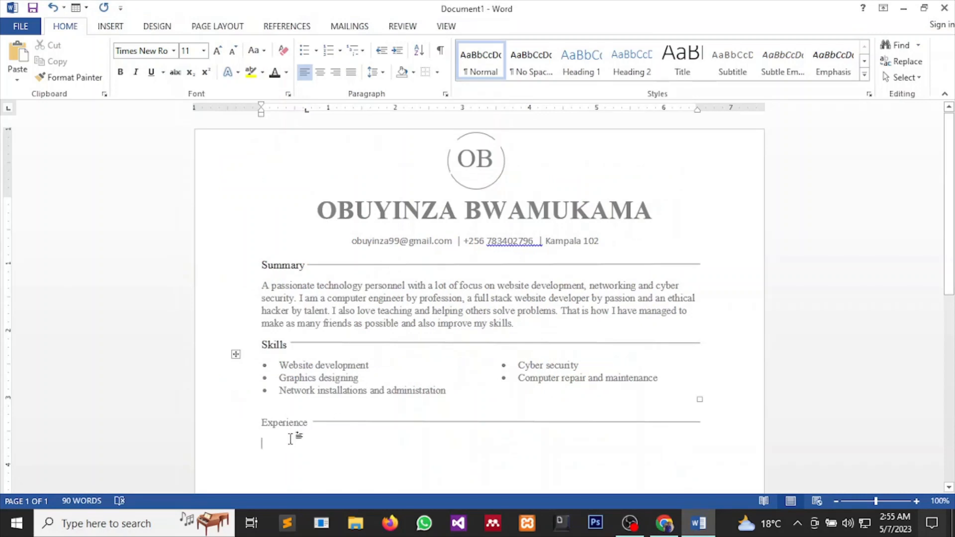
Insert a two-column, three-row table on the empty line under Experience.
click(265, 441)
scroll(270, 453, down, 1)
scroll(427, 416, down, 3)
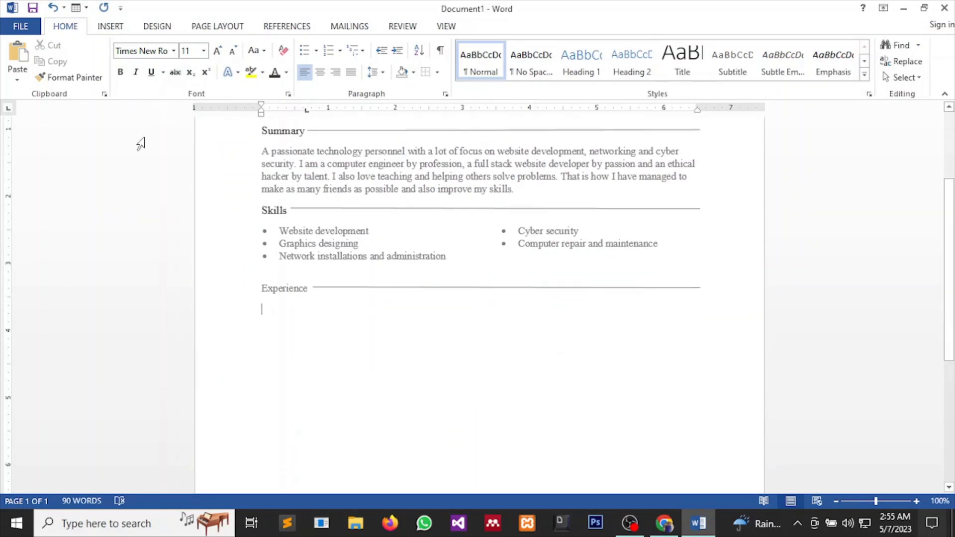
click(110, 27)
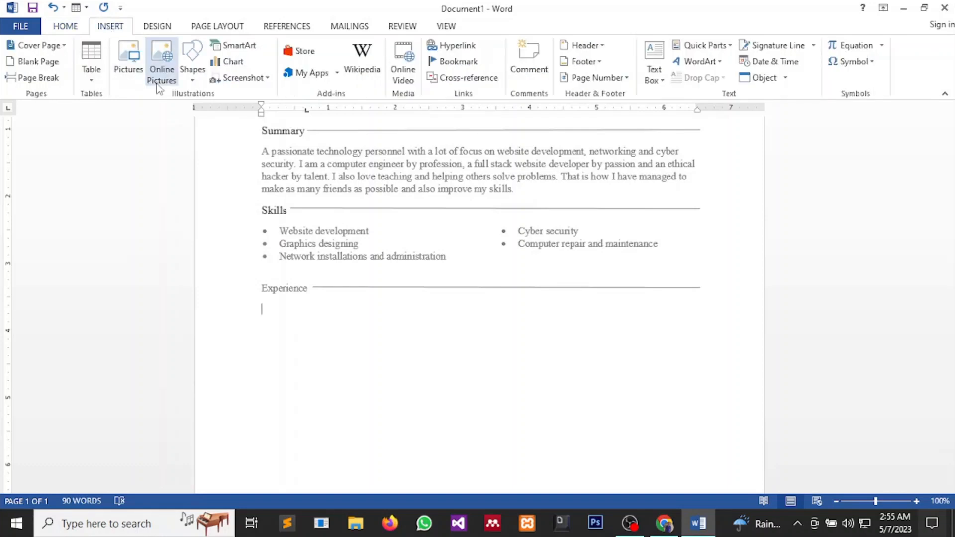
click(91, 73)
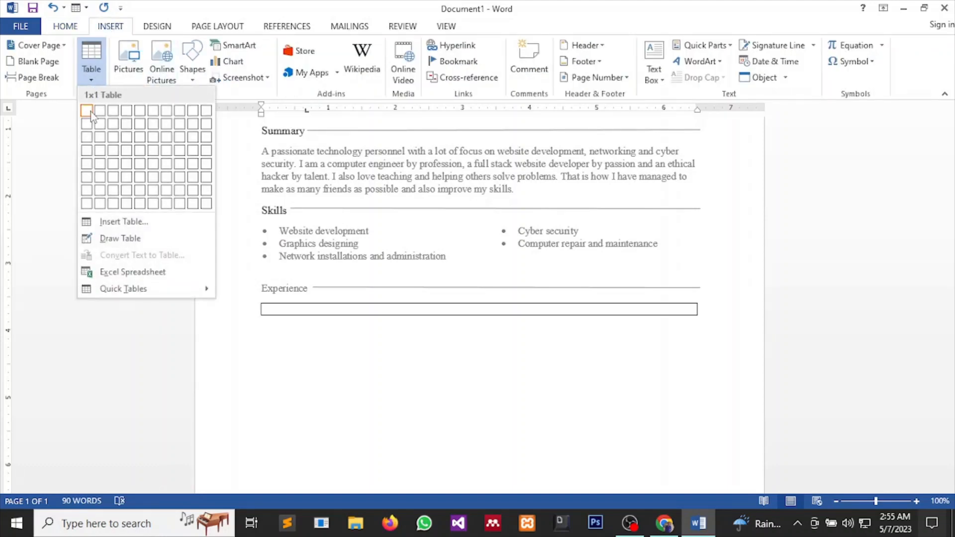
click(100, 137)
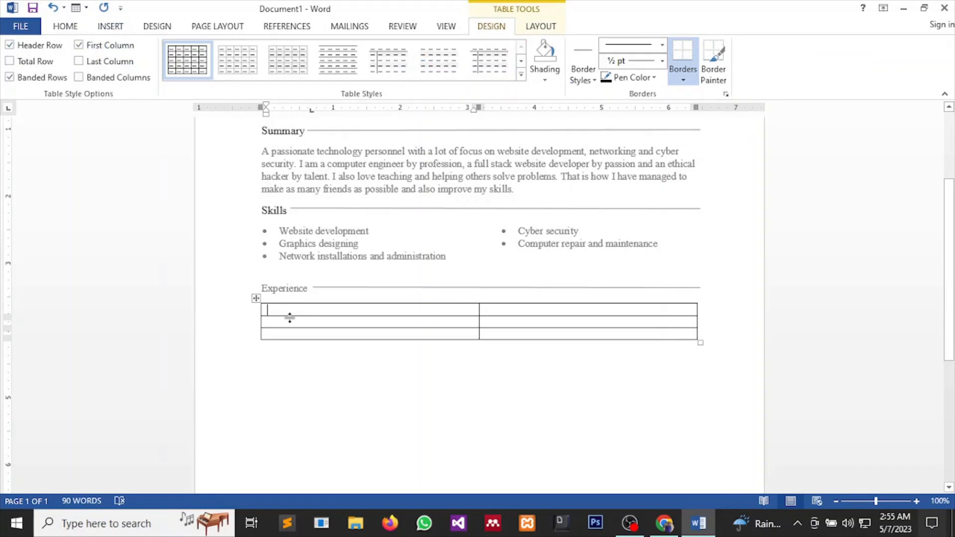
Bring the Resume Now reference page back to view its Experience section.
mouse_move(665, 523)
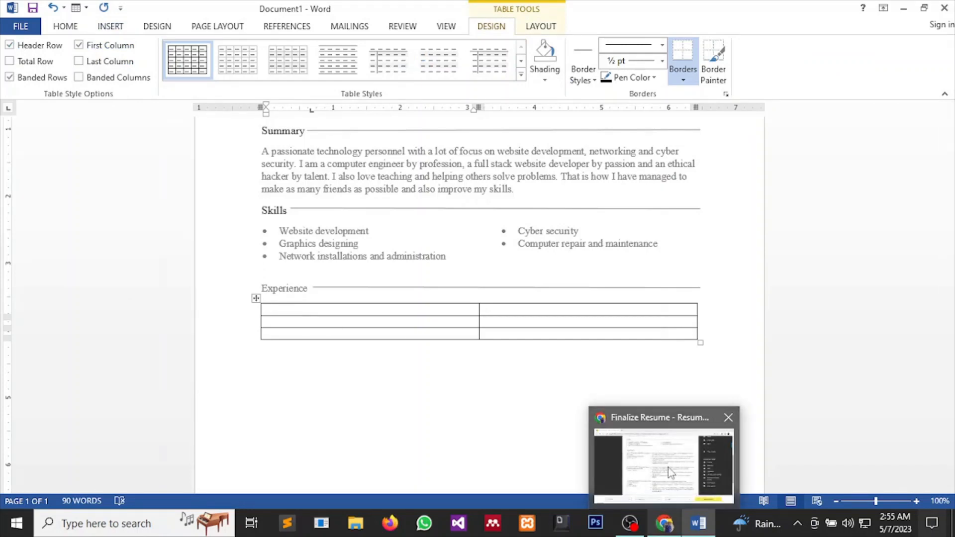
click(668, 467)
mouse_move(277, 199)
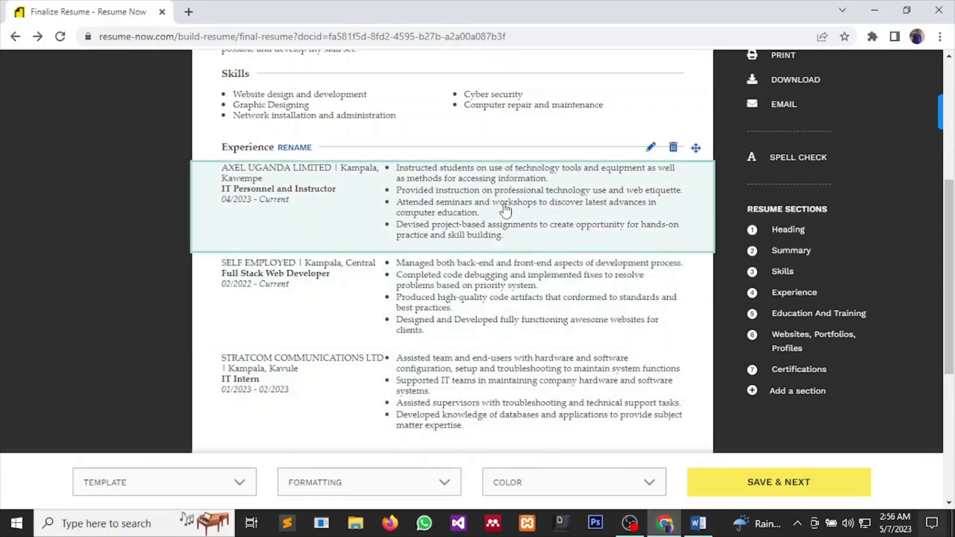
Type 'AXEL UGANDA LTD | Kampala , Kawempe' in the first Experience table cell, checking the Resume Now page.
click(696, 533)
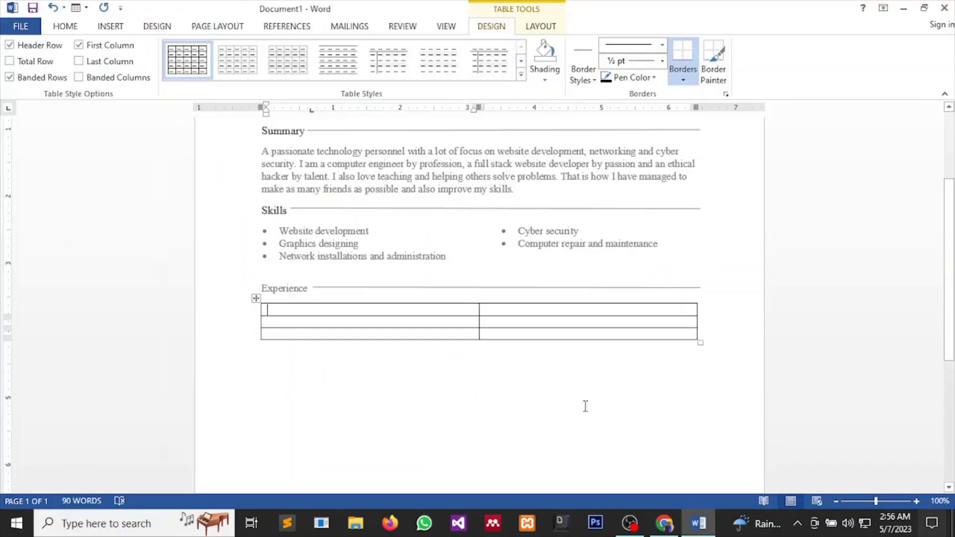
text(AXEL U)
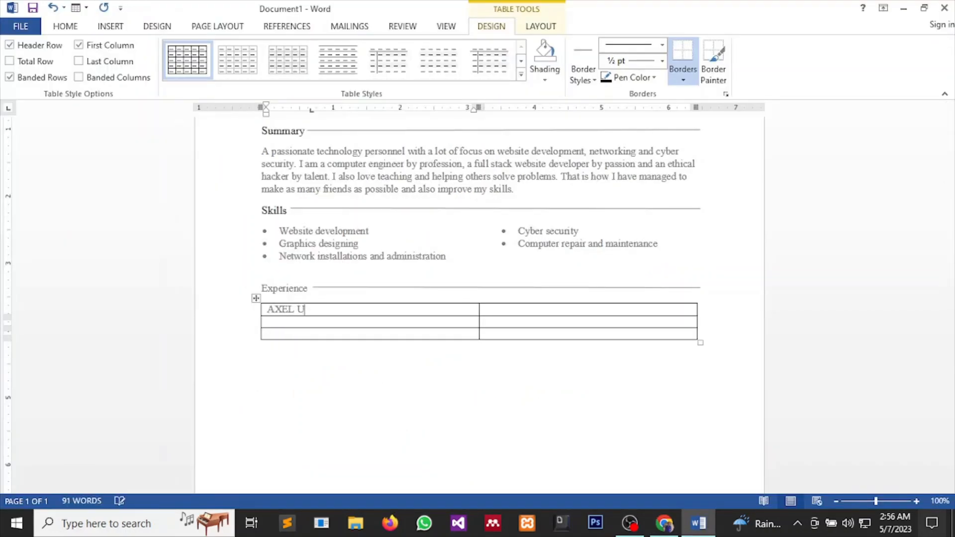
text(GANDA L)
text(TE)
text(| Kamap)
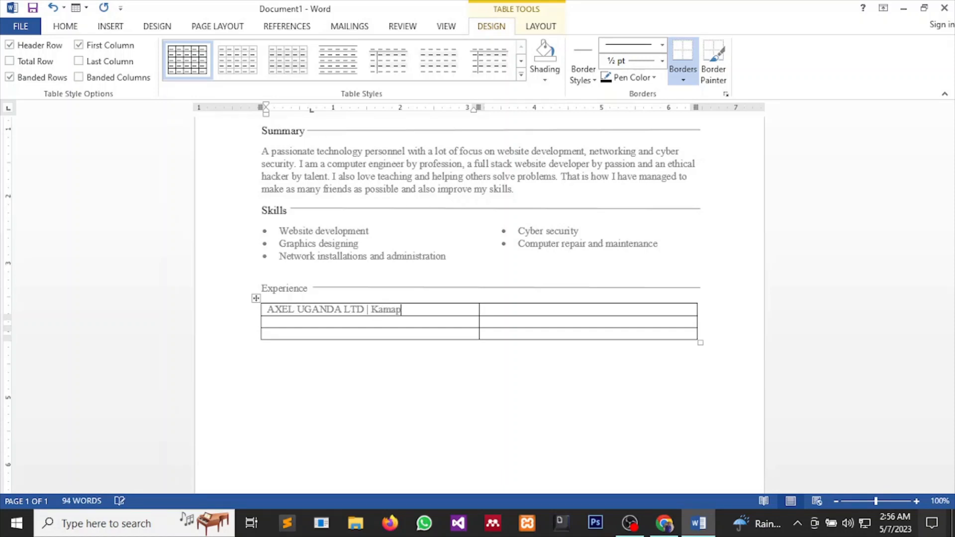
key(BackSpace)
text(pala , Kae)
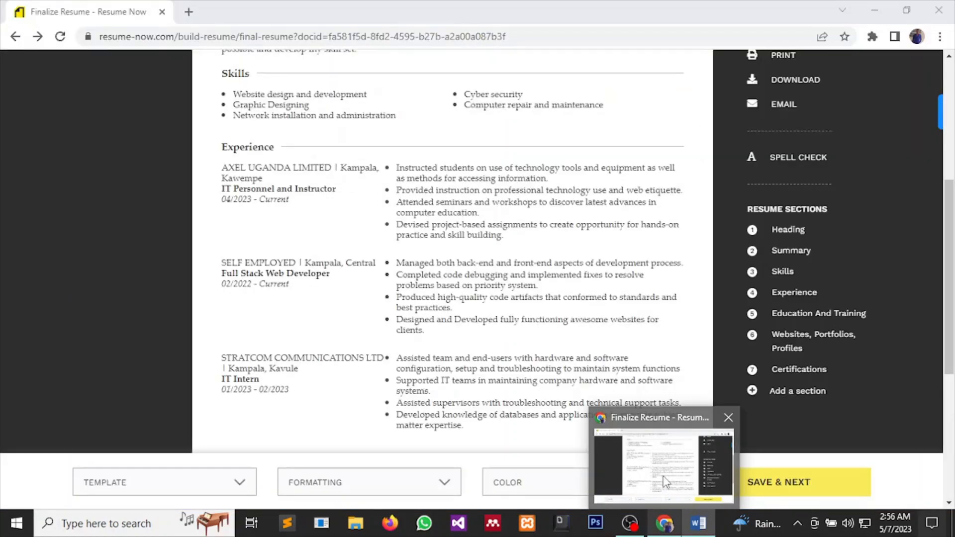
click(657, 468)
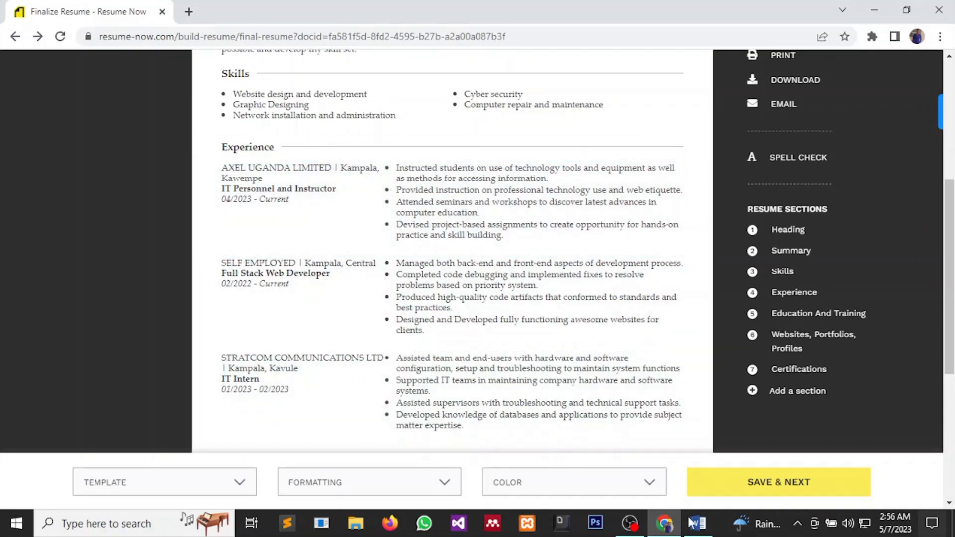
click(689, 483)
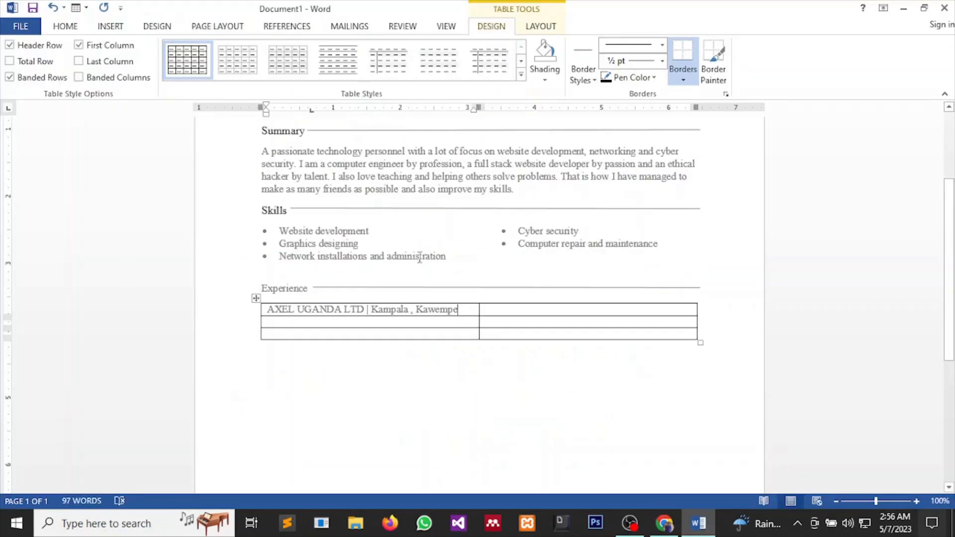
Narrow the left column and add 'IT Personnel and instructor' and '2nd/Jan/2023 to date' under the company.
drag(479, 312, 465, 309)
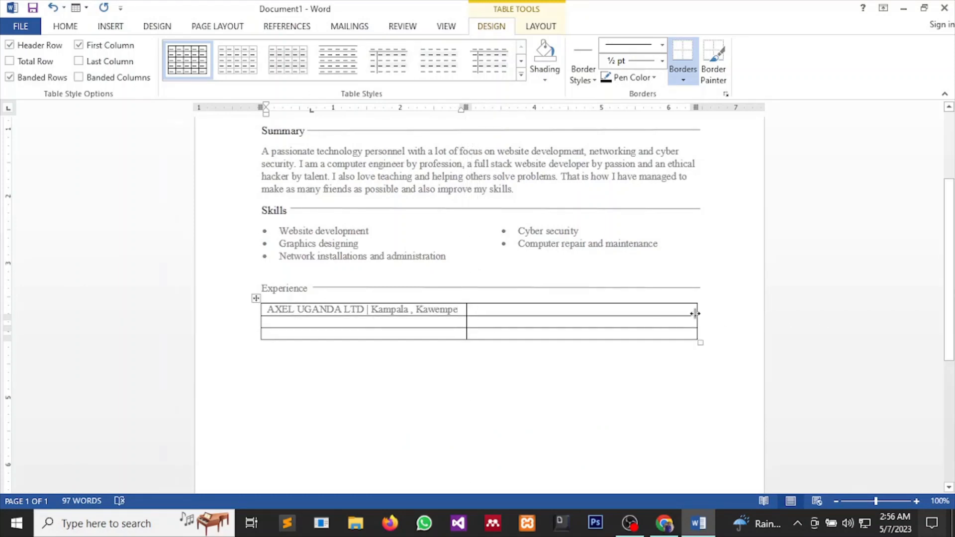
drag(695, 313, 703, 317)
key(Return)
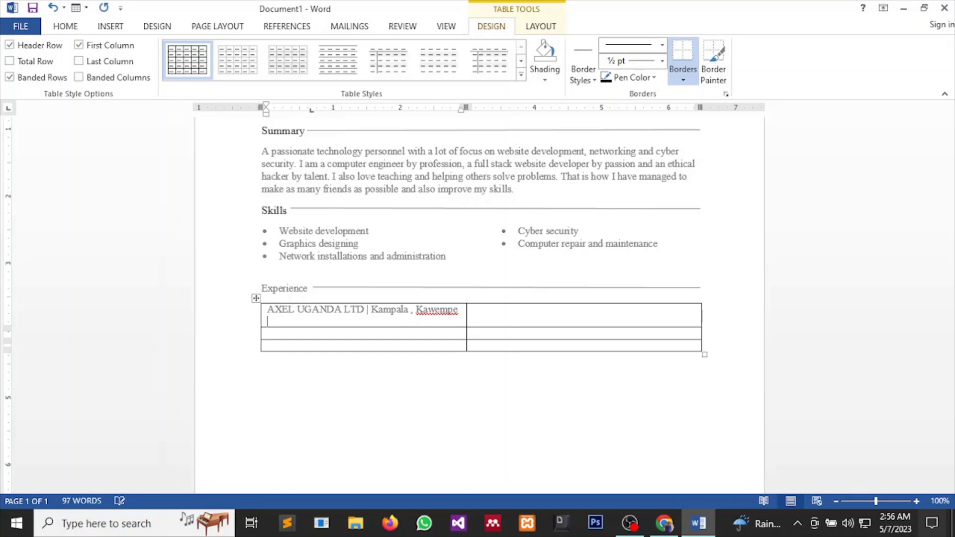
text(IT Personnel and instru)
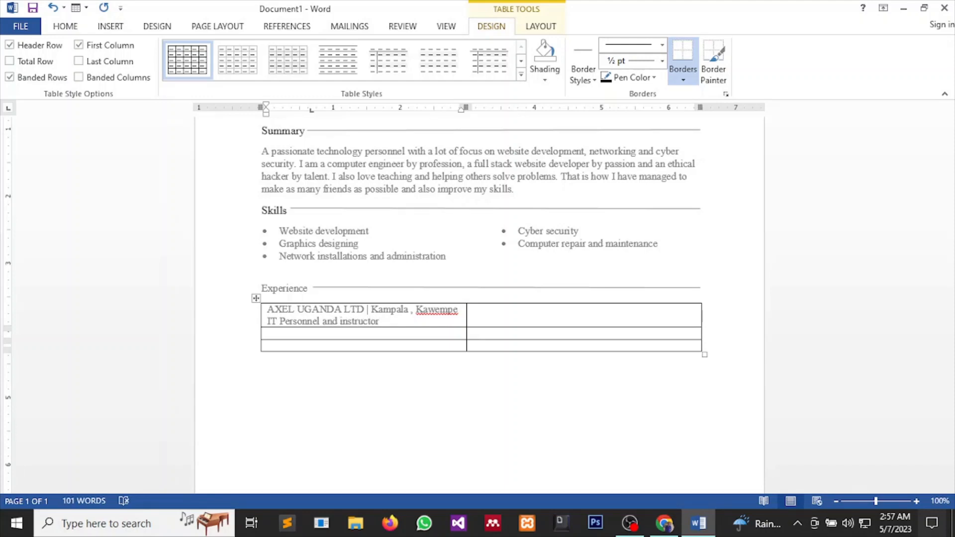
text(ctor)
key(Return)
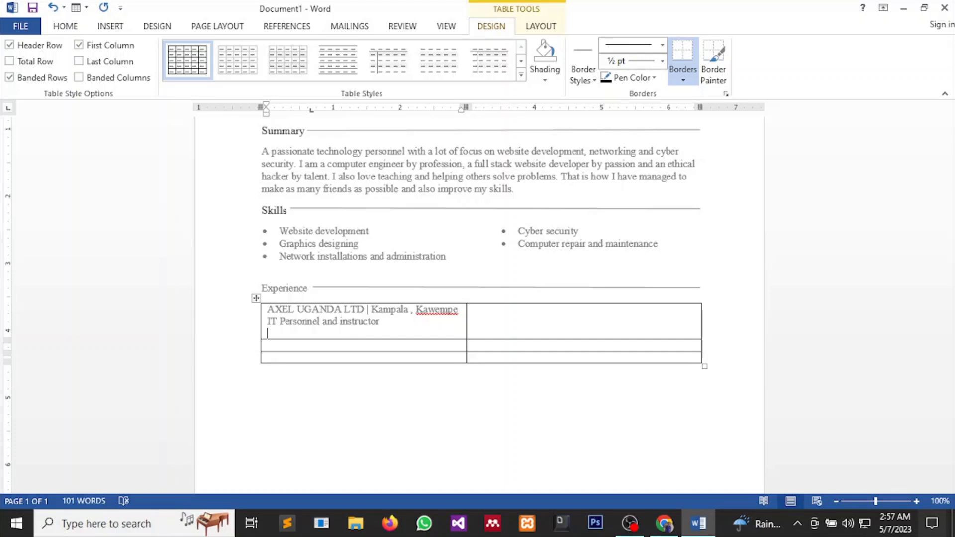
text(23 to date)
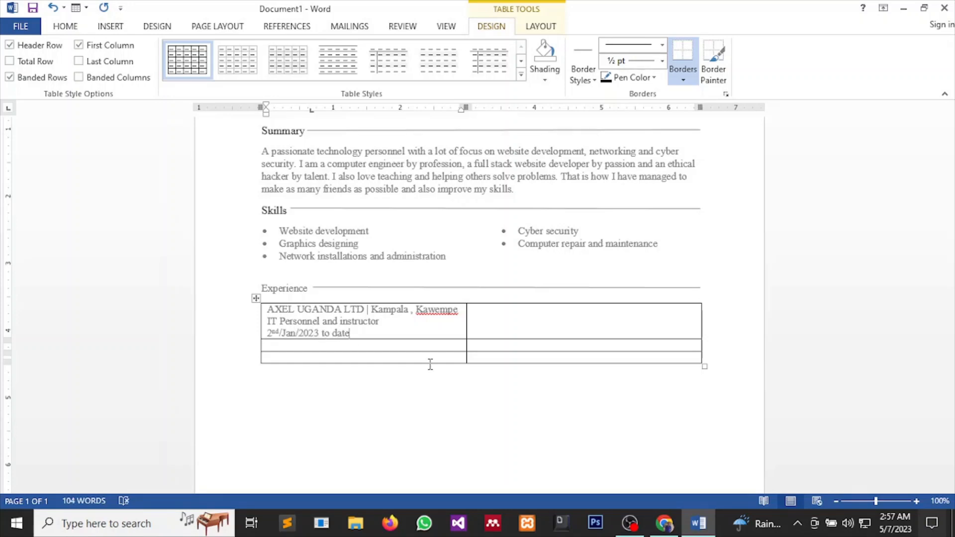
key(Tab)
mouse_move(699, 522)
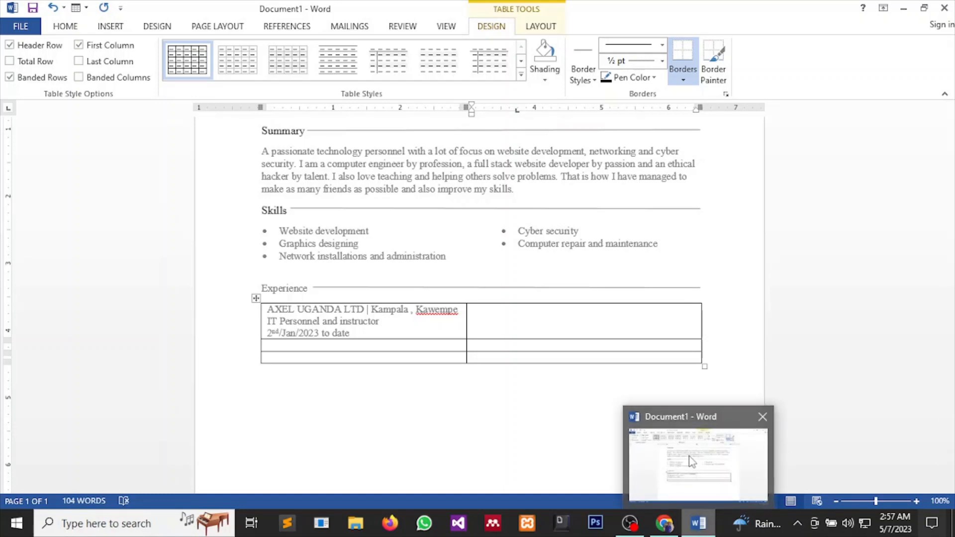
mouse_move(668, 466)
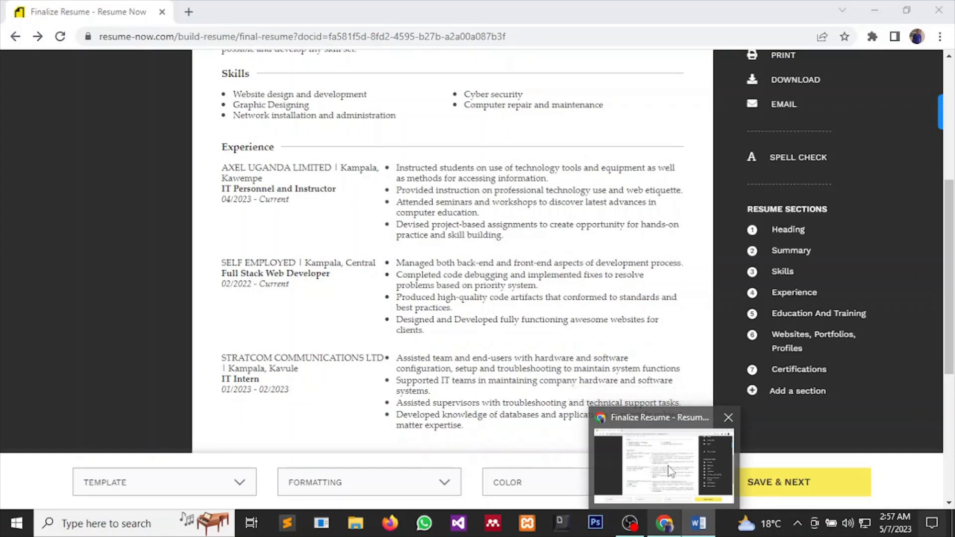
click(655, 436)
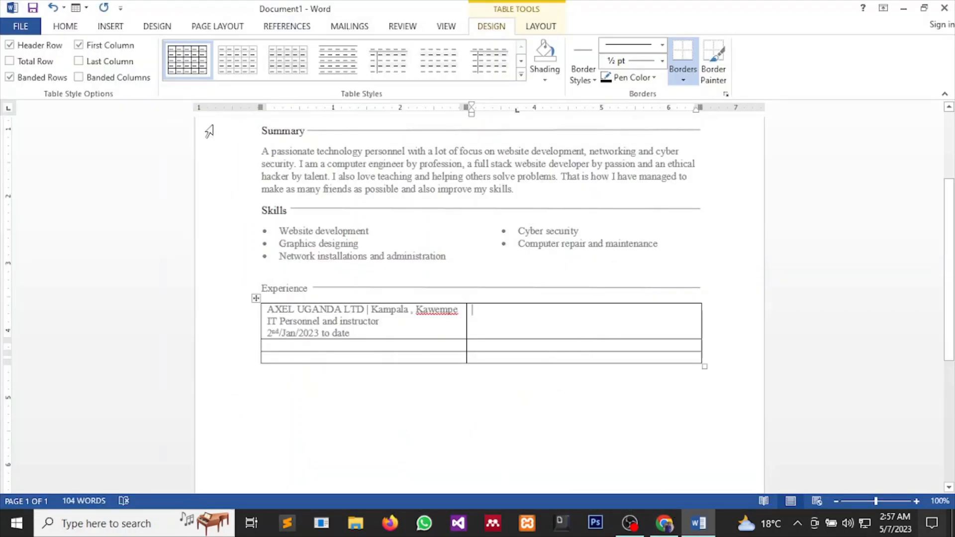
Turn on bullets in the right cell for the Experience duties list.
click(110, 29)
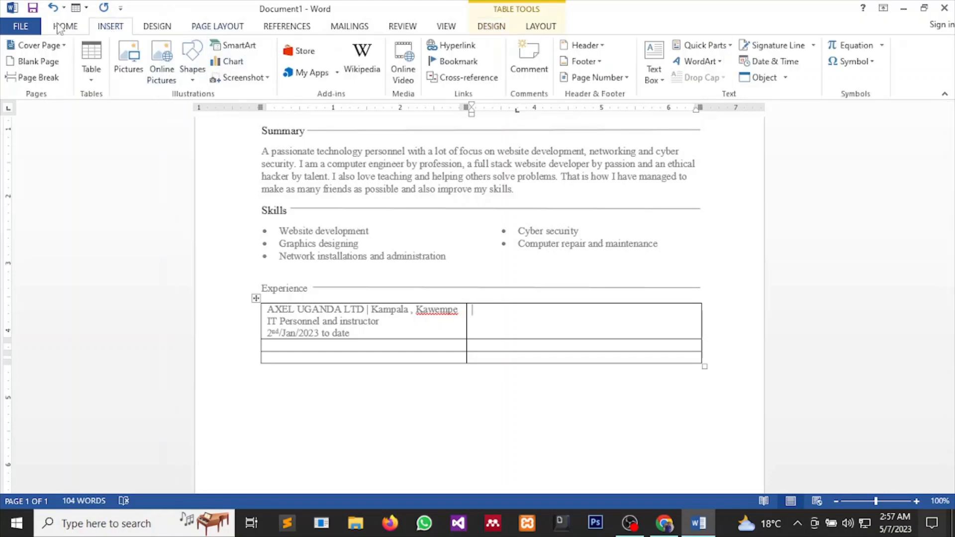
click(65, 27)
click(305, 51)
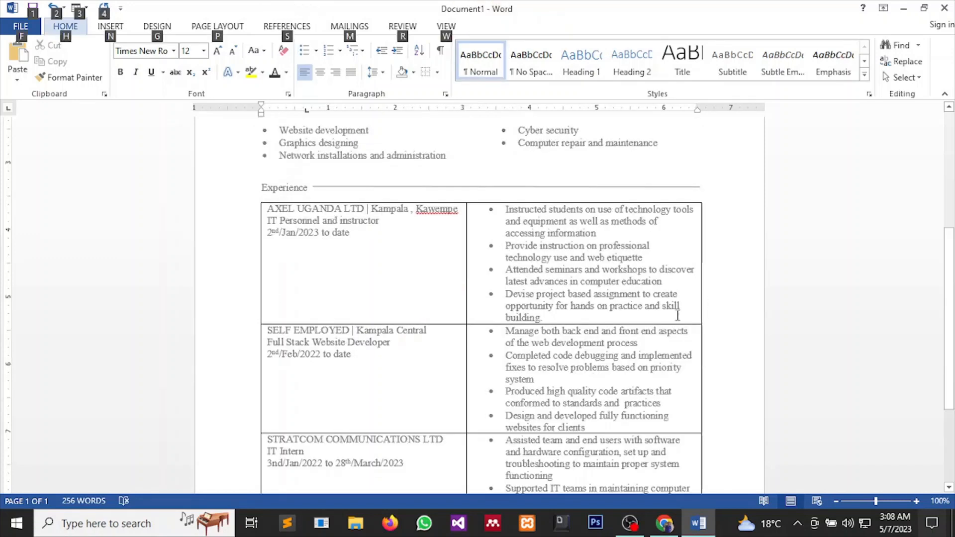
scroll(617, 354, down, 5)
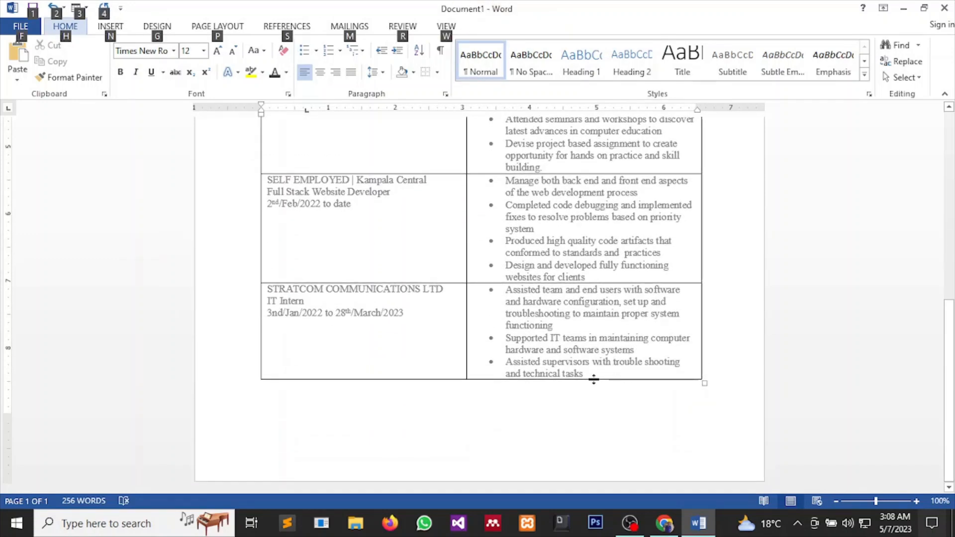
scroll(609, 368, up, 3)
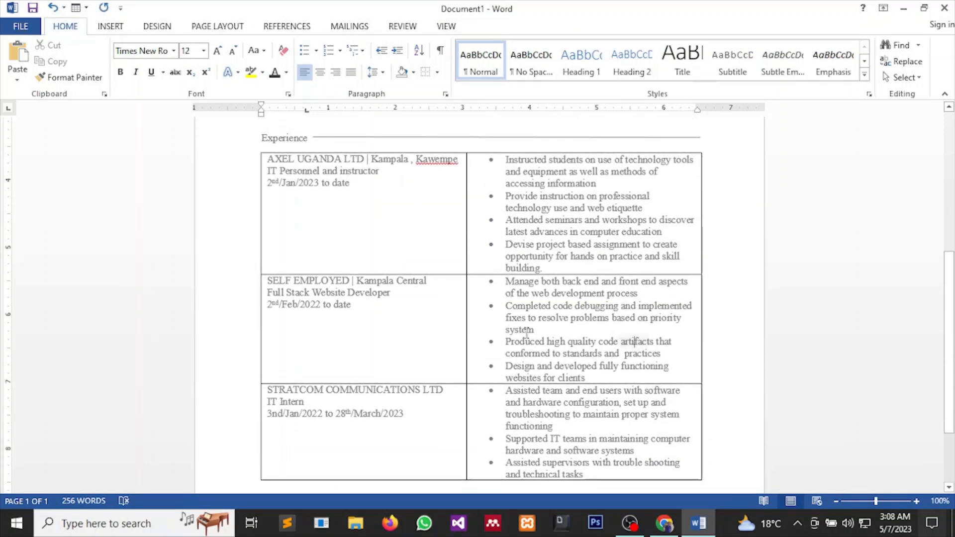
drag(631, 343, 507, 329)
scroll(589, 398, down, 3)
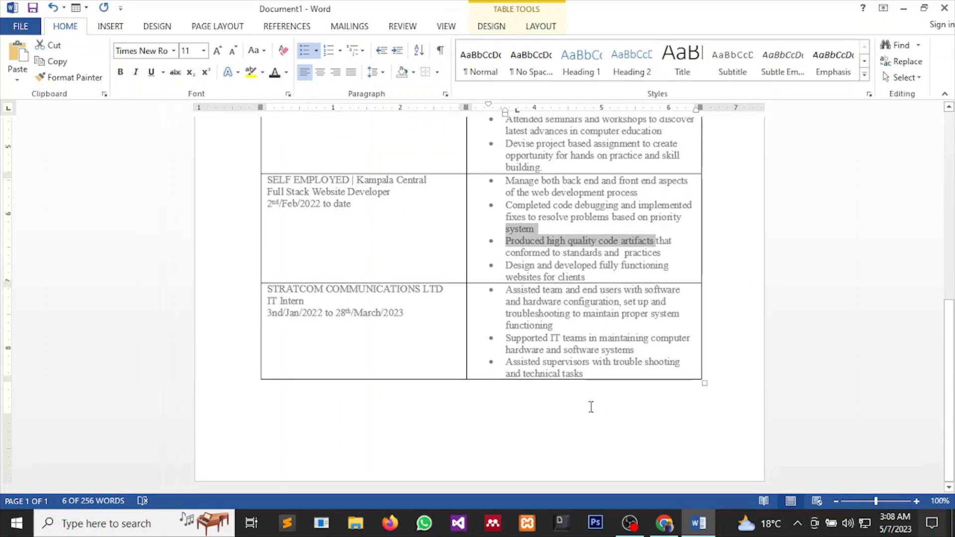
scroll(648, 372, up, 3)
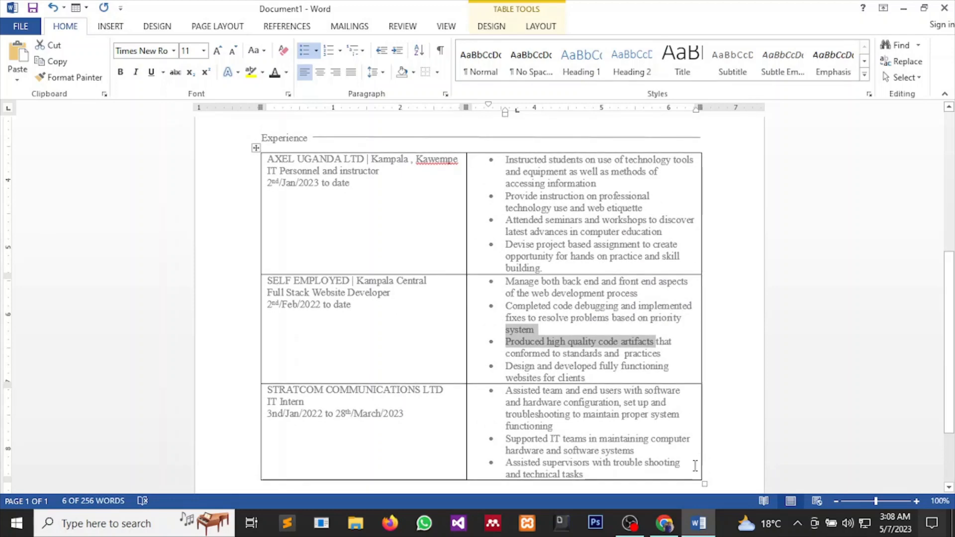
Compare the Word Experience table against the Resume Now page's Experience section.
mouse_move(664, 523)
click(652, 475)
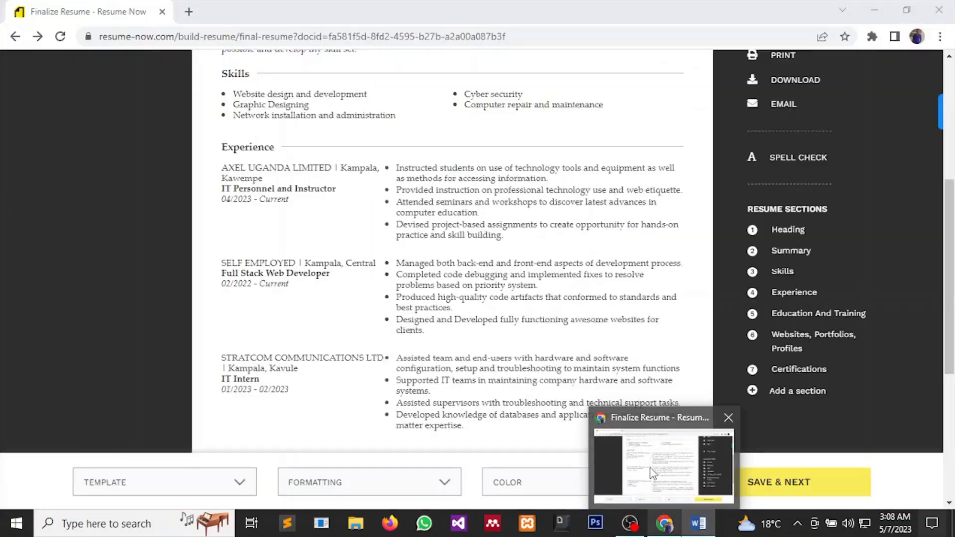
scroll(622, 398, down, 2)
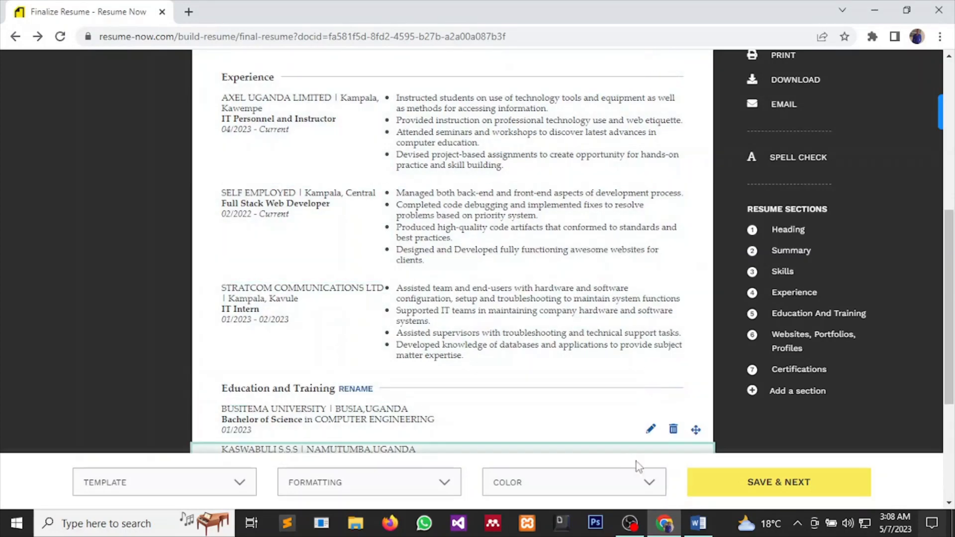
click(698, 523)
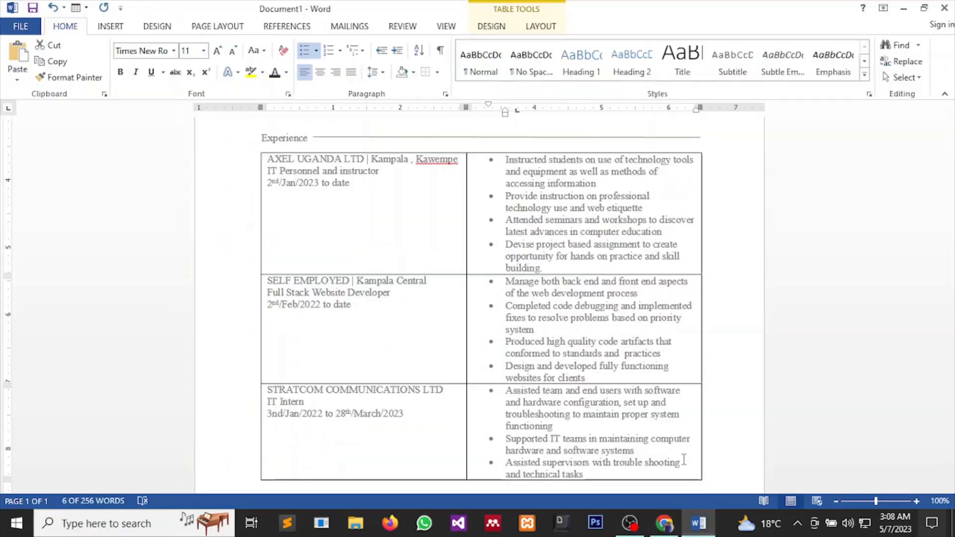
Remove all borders from the whole Experience table.
scroll(640, 456, down, 1)
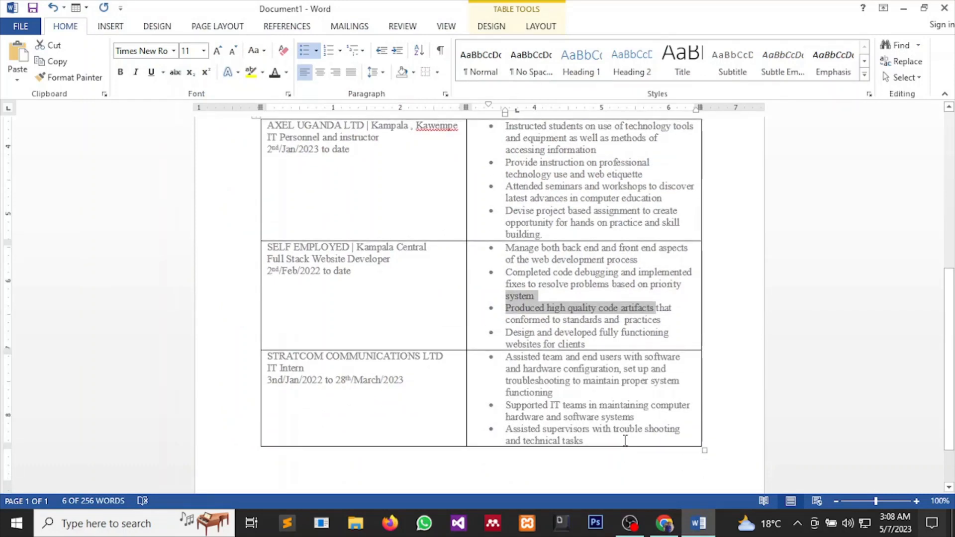
drag(616, 430, 545, 333)
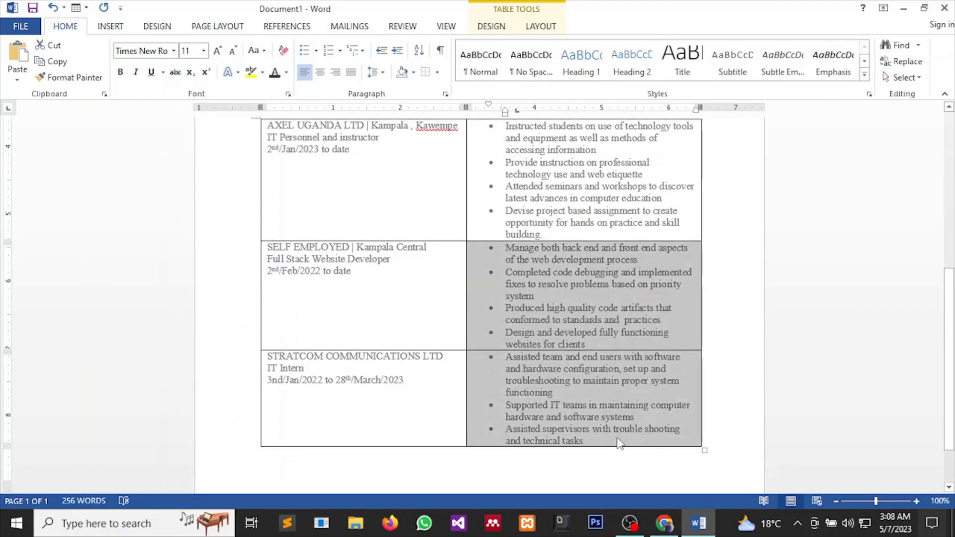
click(616, 444)
drag(615, 443, 342, 171)
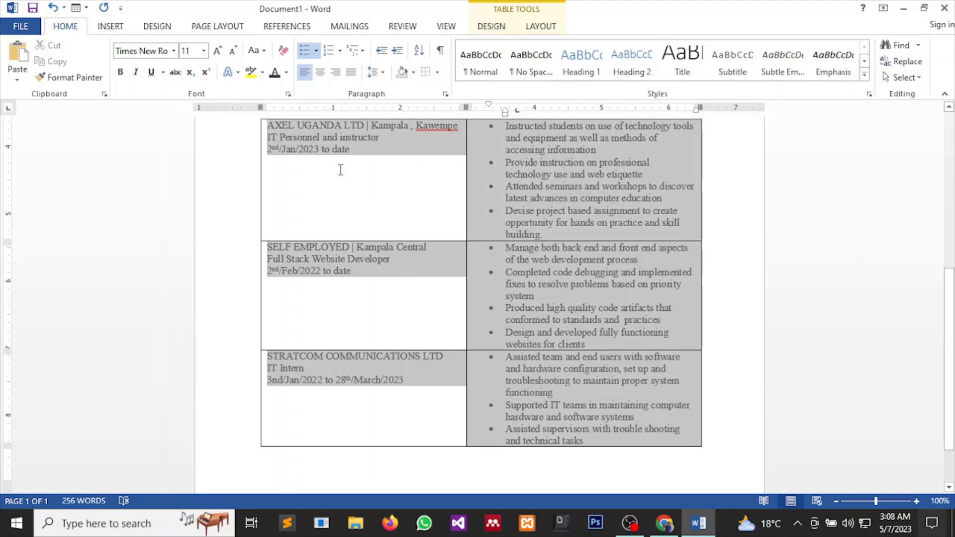
click(437, 73)
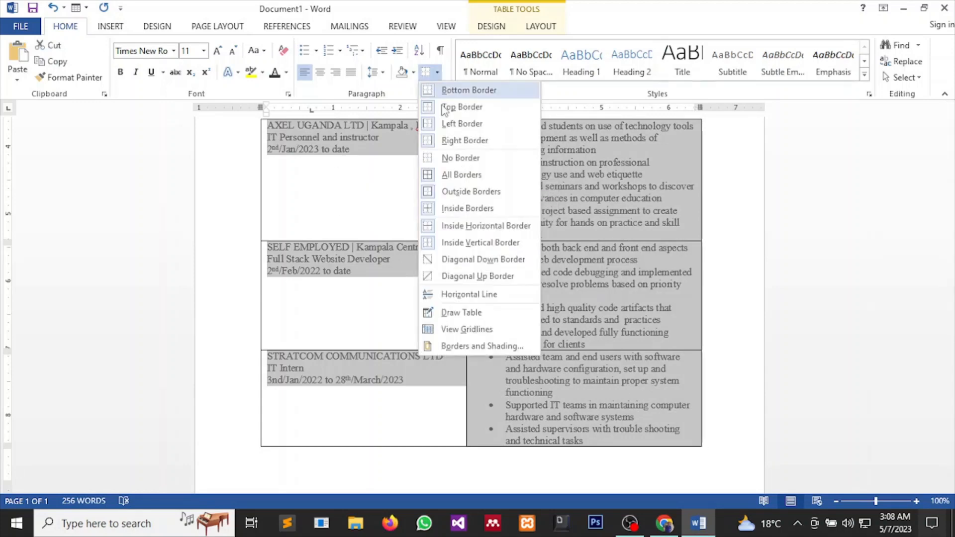
click(461, 158)
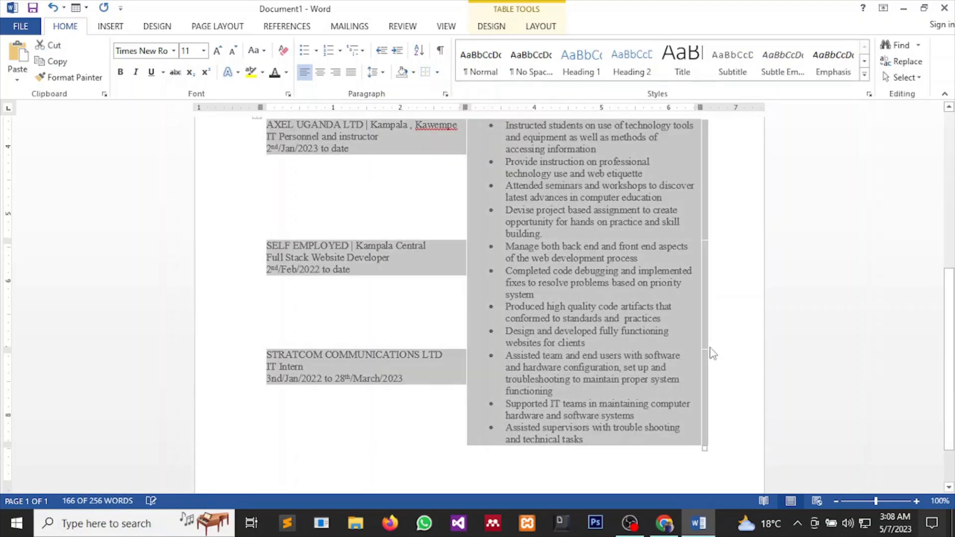
click(717, 352)
Place the cursor on the empty line below the table and view the Resume Now original.
scroll(735, 372, up, 3)
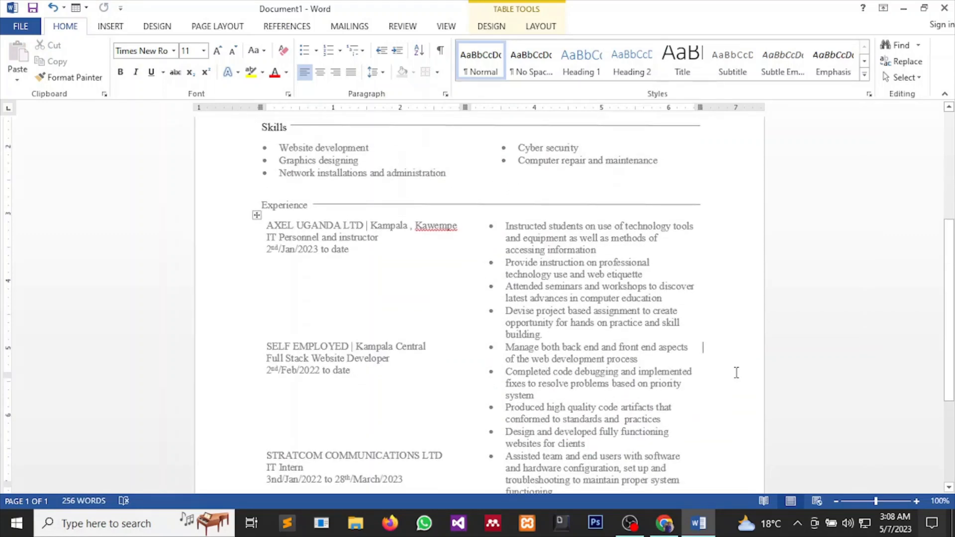
scroll(736, 373, down, 4)
click(337, 423)
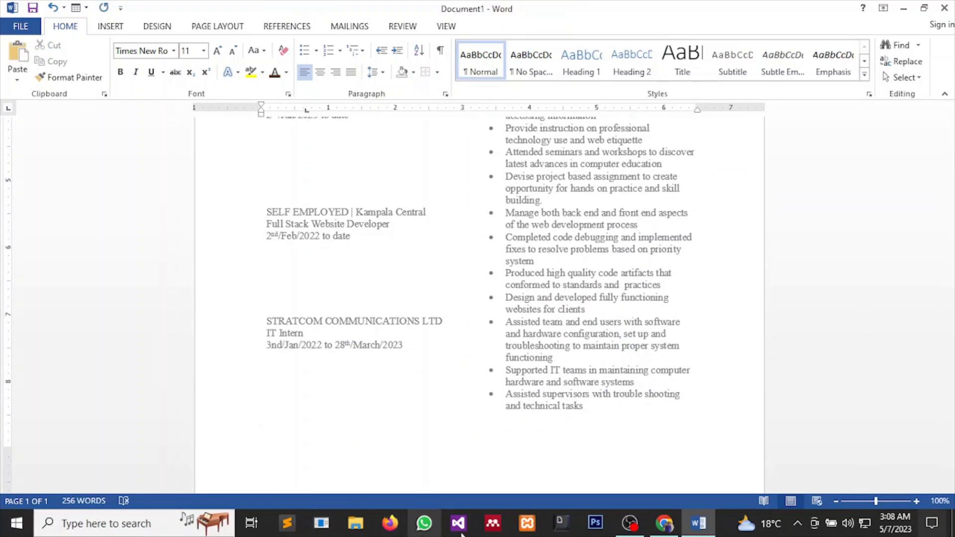
mouse_move(664, 523)
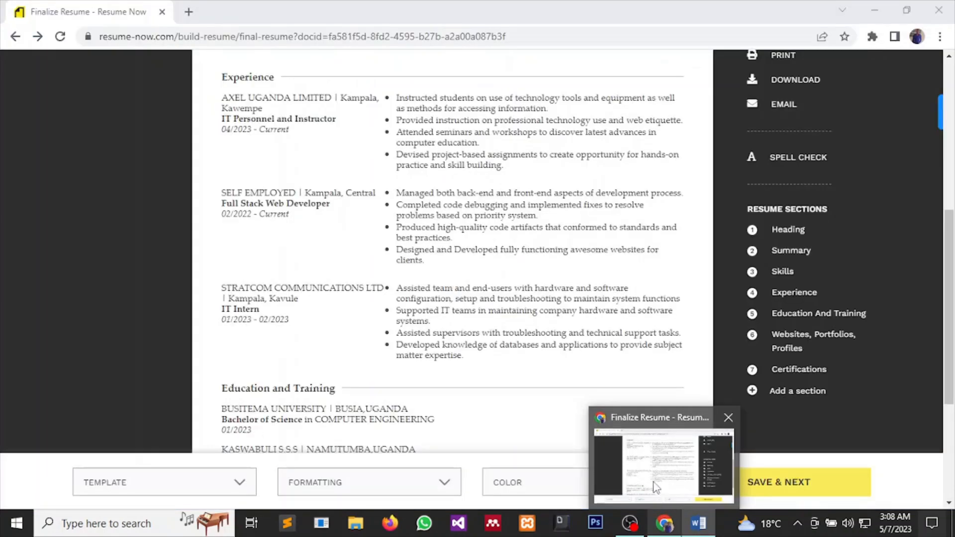
click(656, 495)
Type the heading 'Education and Training' below the Experience table, fixing the typo.
scroll(501, 369, down, 4)
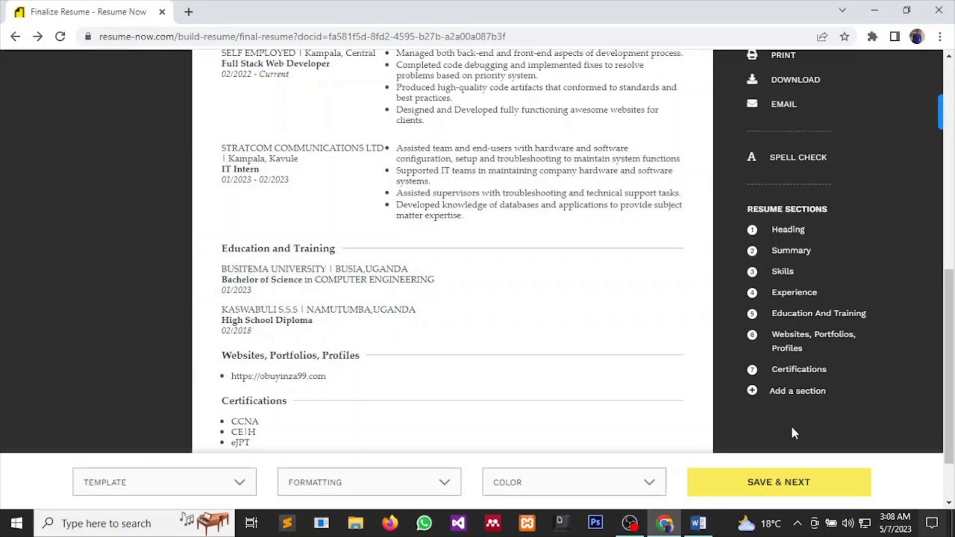
mouse_move(698, 522)
click(695, 470)
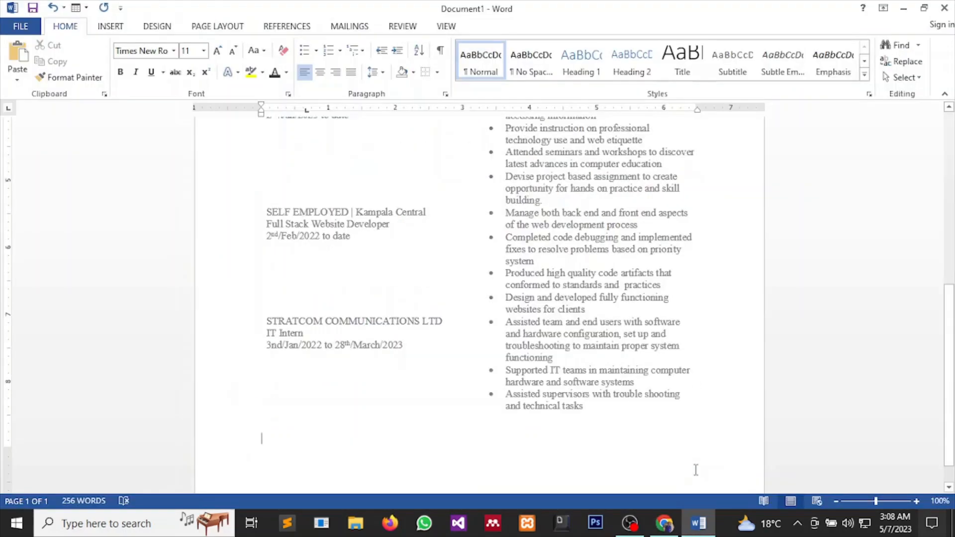
text(Ed)
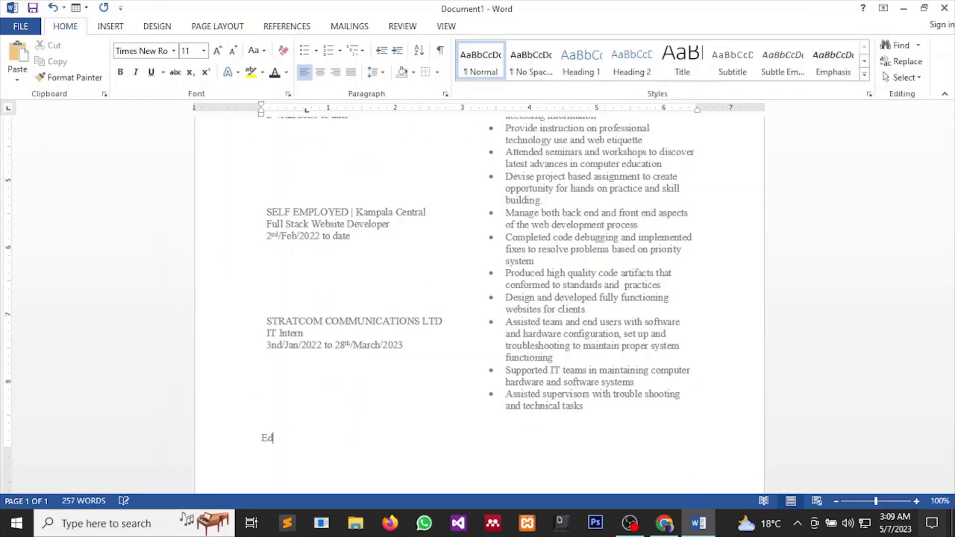
text(ucast)
text(onand)
key(BackSpace)
key(BackSpace)
key(BackSpace)
key(BackSpace)
key(BackSpace)
text(n and Train)
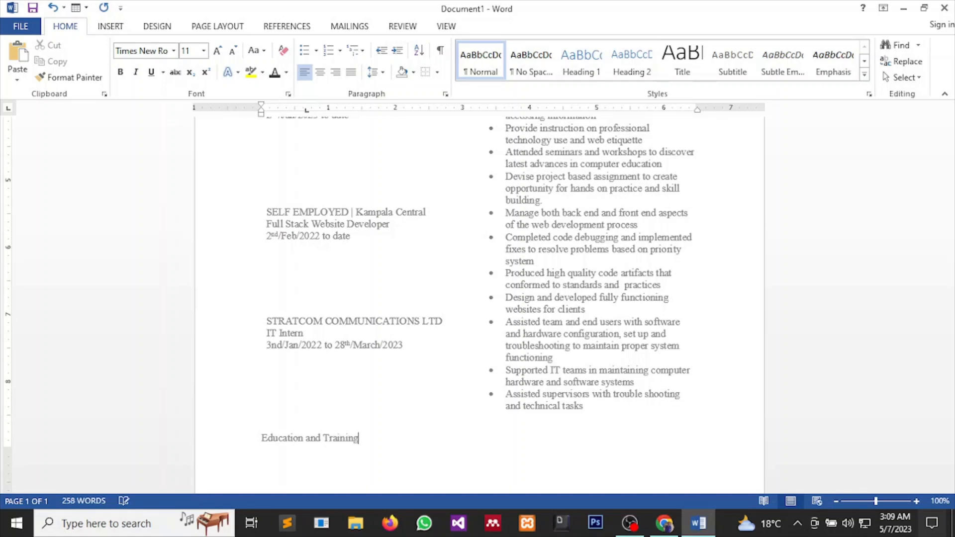
text(ing)
scroll(874, 416, up, 3)
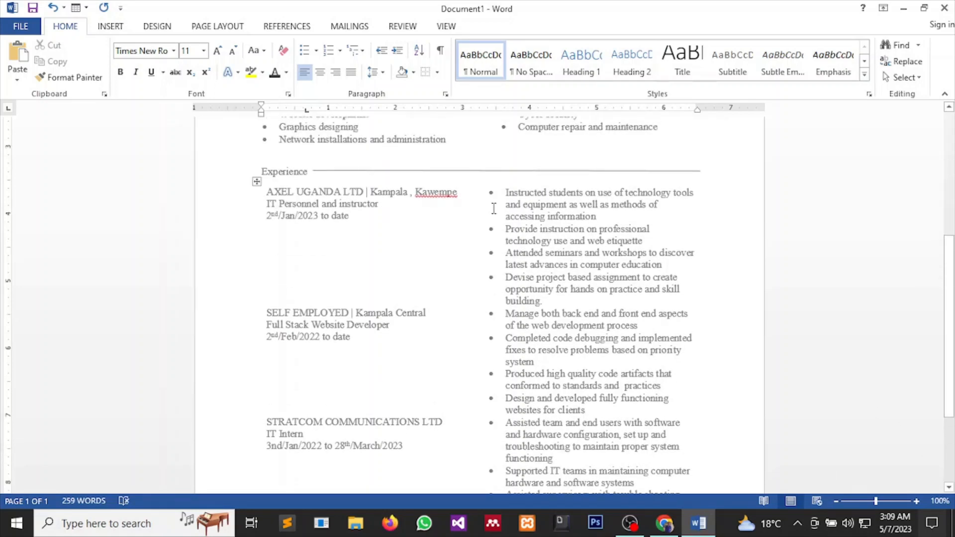
Copy the Experience rule beside the Education and Training heading, starting after the text.
click(478, 171)
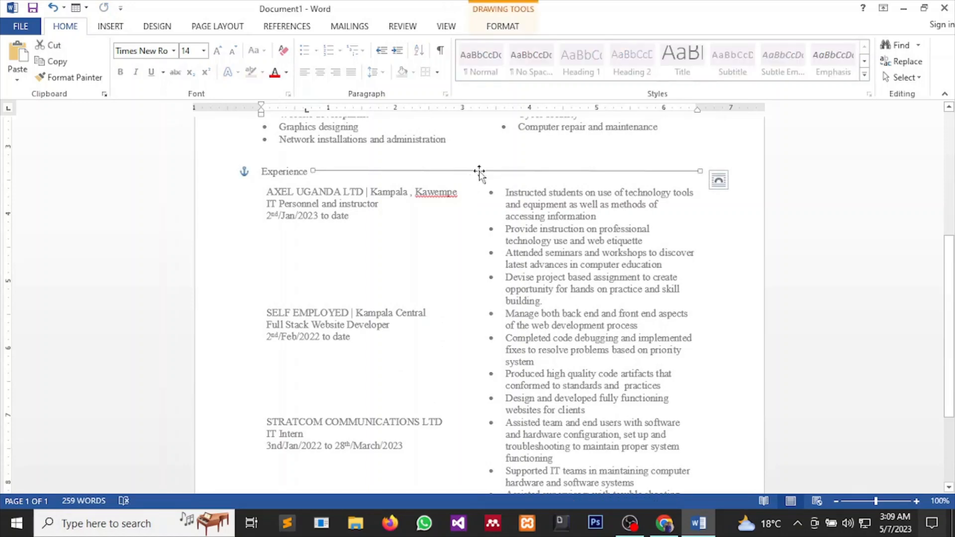
drag(480, 171, 560, 425)
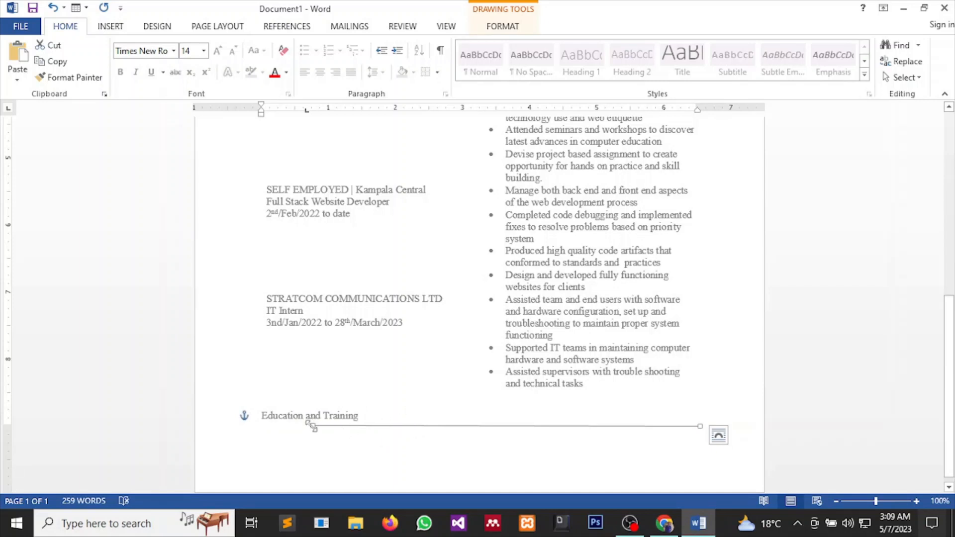
drag(309, 425, 395, 417)
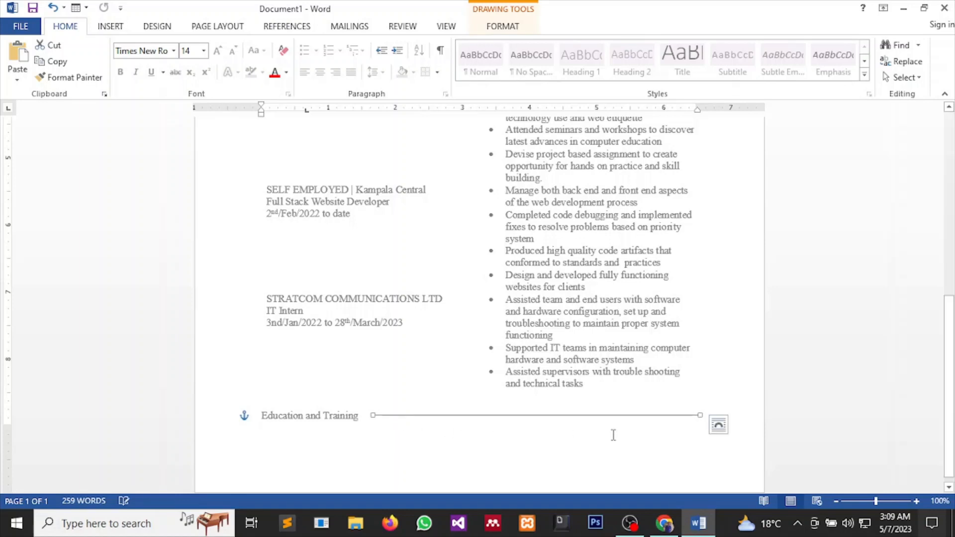
Extend the new rule's left end toward the heading and make the heading text darker.
scroll(725, 392, up, 6)
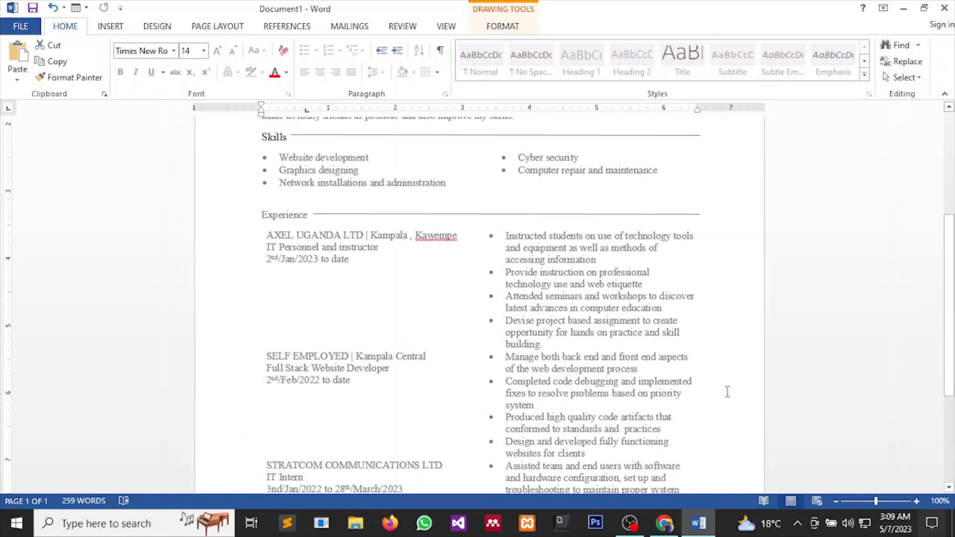
scroll(719, 394, down, 6)
click(393, 432)
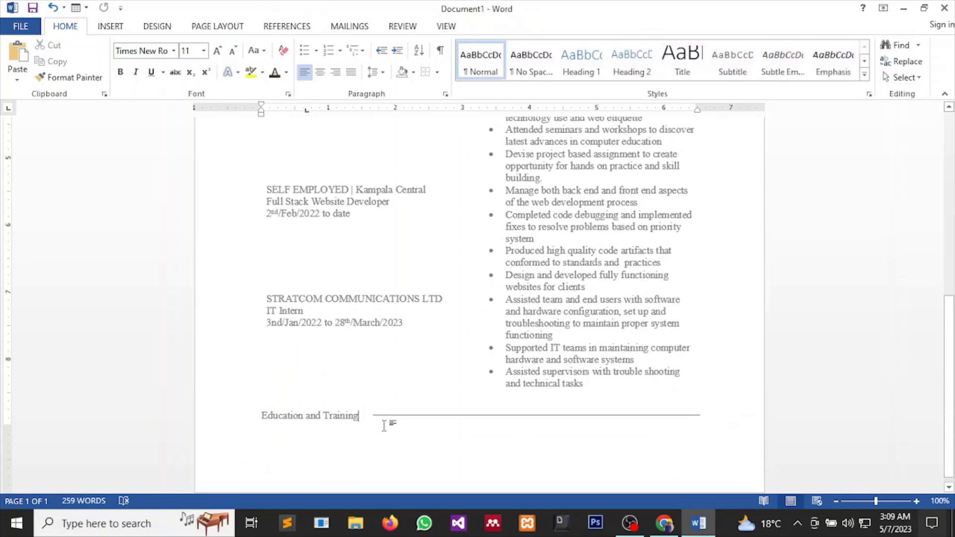
click(379, 416)
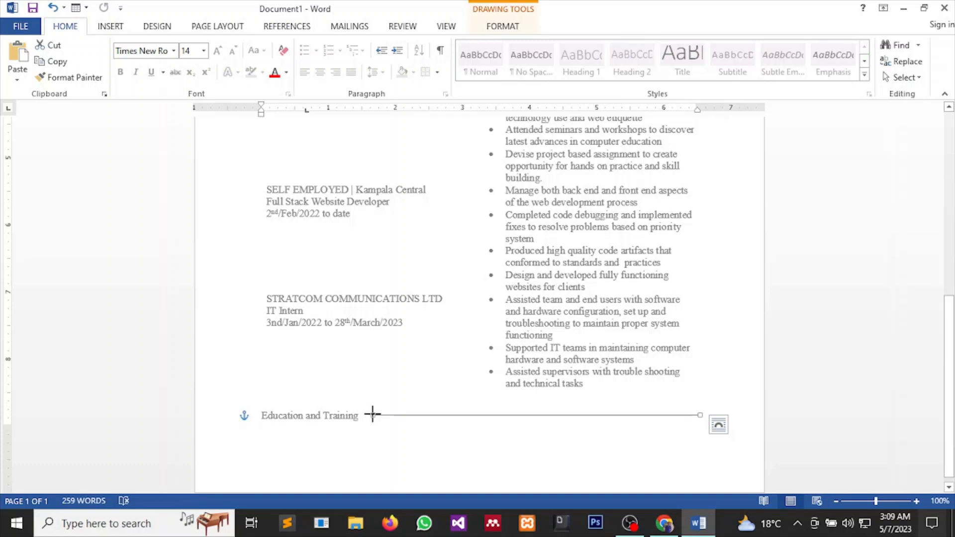
mouse_move(373, 414)
mouse_down()
mouse_move(347, 410)
mouse_move(363, 412)
mouse_up()
click(377, 433)
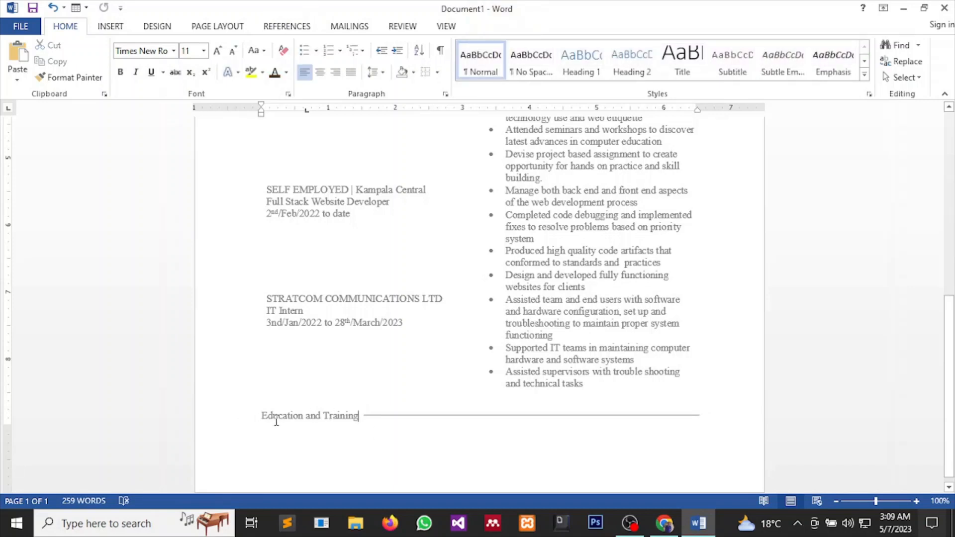
drag(261, 418, 366, 410)
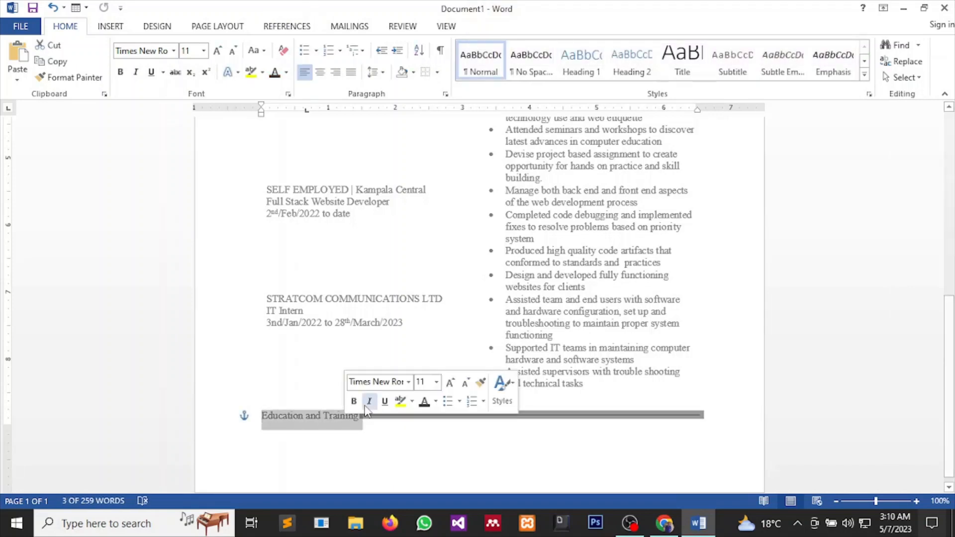
click(426, 402)
Set the Education and Training heading to 12 pt and push it to the top of page 2.
click(437, 382)
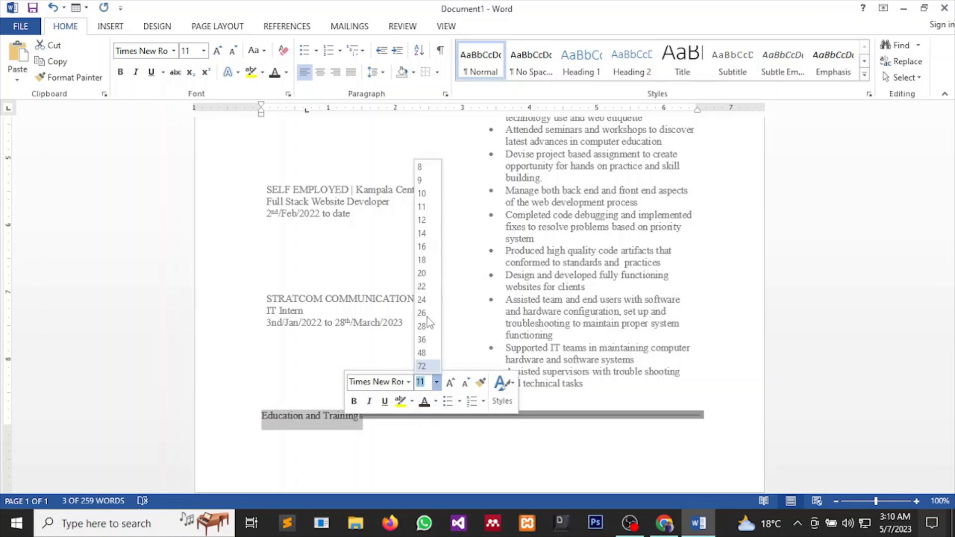
click(425, 219)
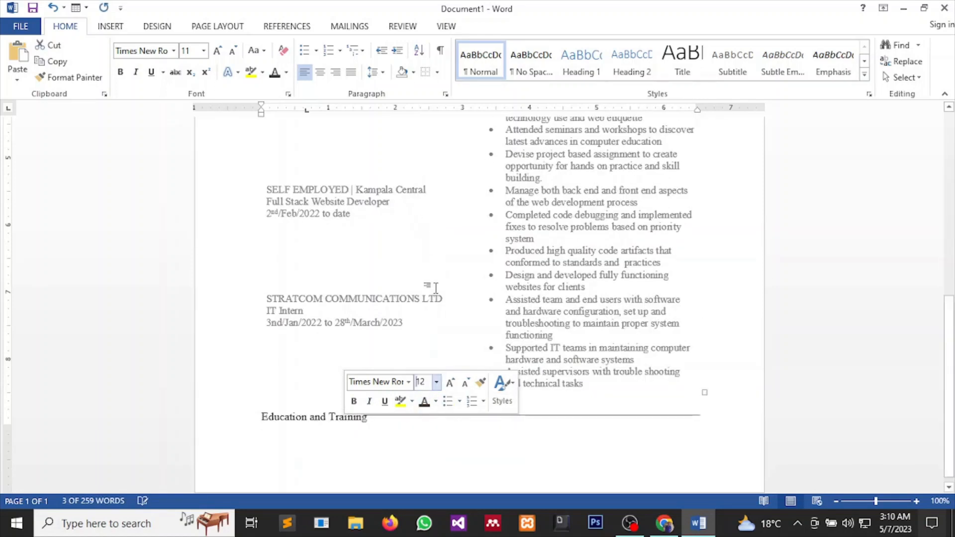
click(388, 431)
key(Return)
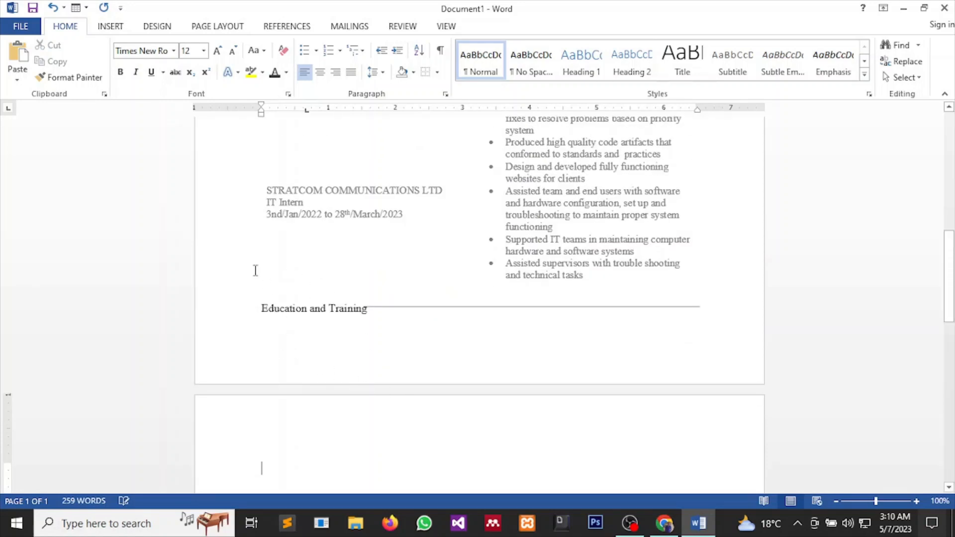
click(253, 308)
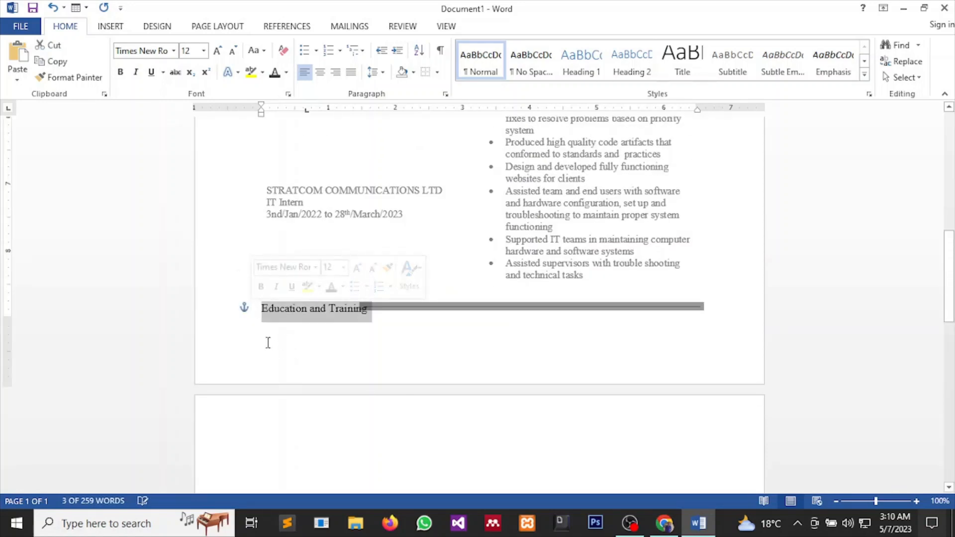
click(264, 307)
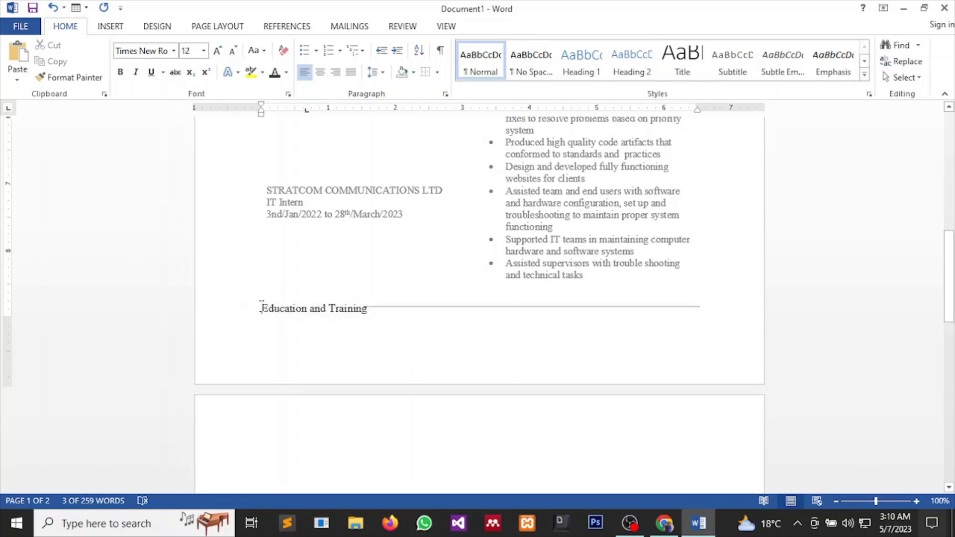
key(Return)
Nudge the rule beside the heading slightly right toward the margin.
scroll(317, 377, down, 4)
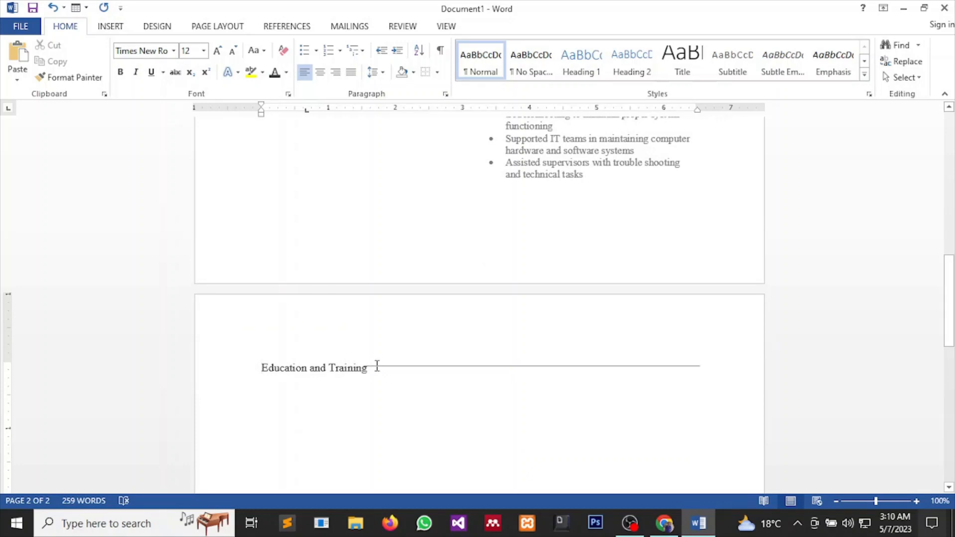
click(377, 367)
drag(378, 367, 381, 369)
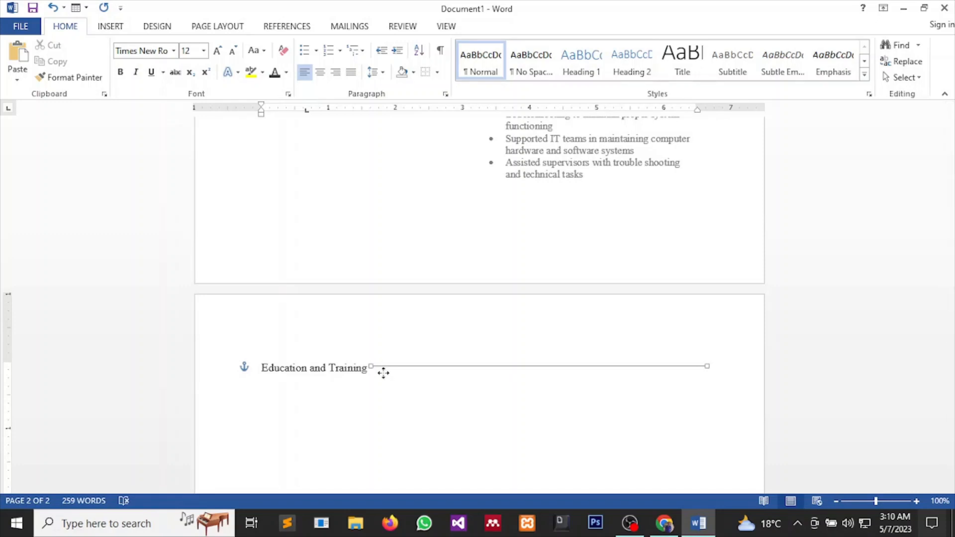
drag(383, 373, 384, 375)
click(384, 382)
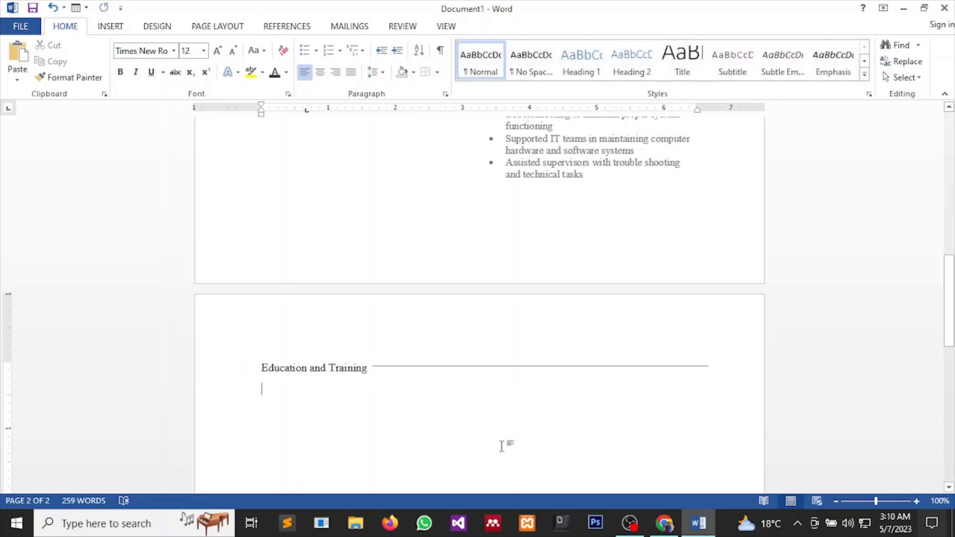
mouse_move(675, 527)
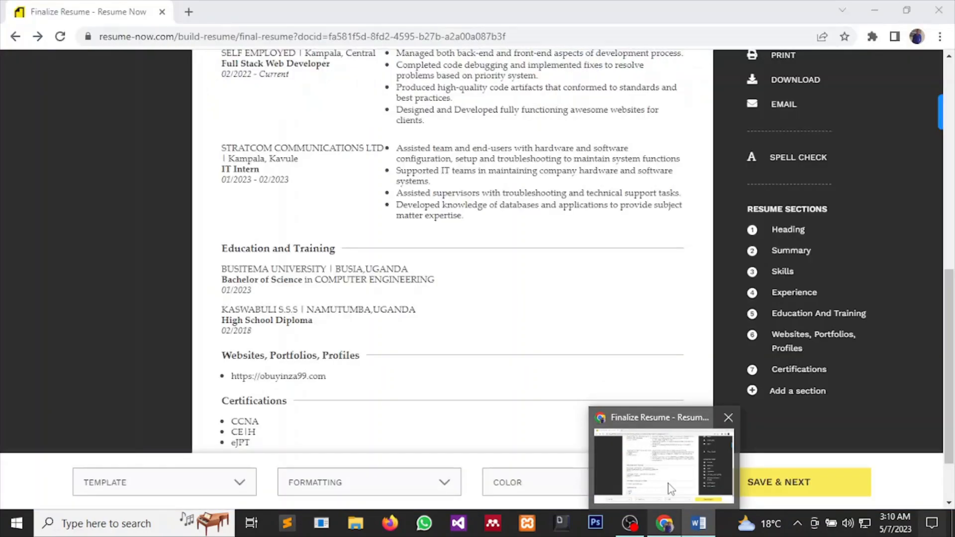
mouse_move(667, 484)
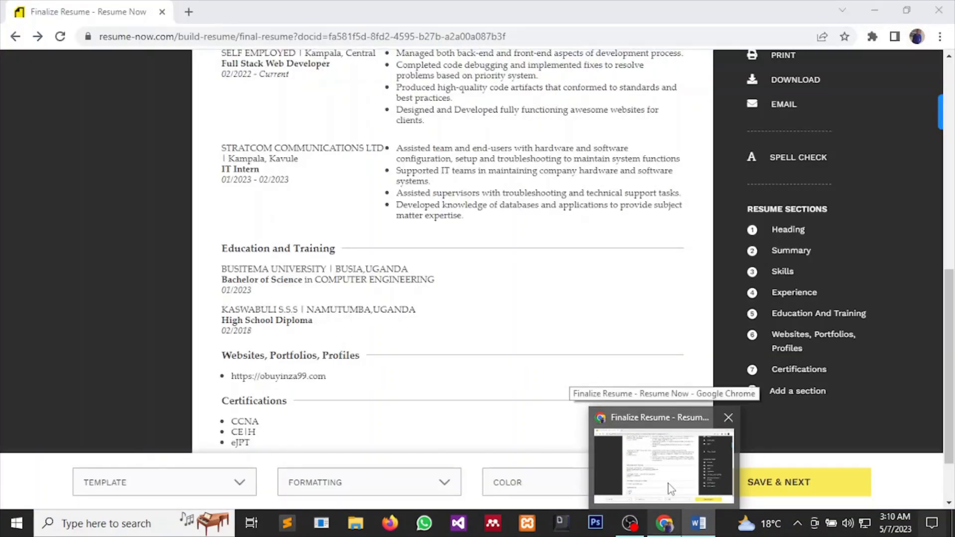
click(667, 484)
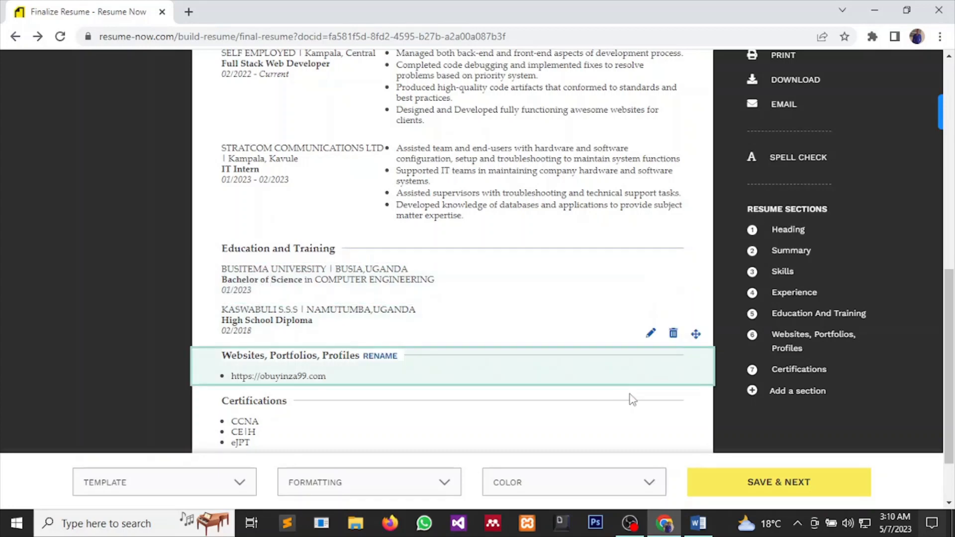
mouse_move(695, 526)
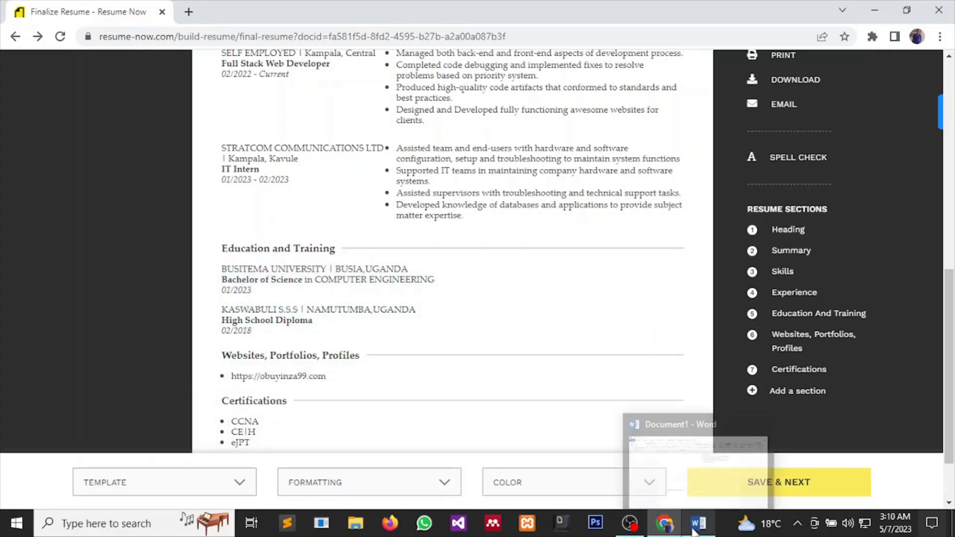
click(679, 470)
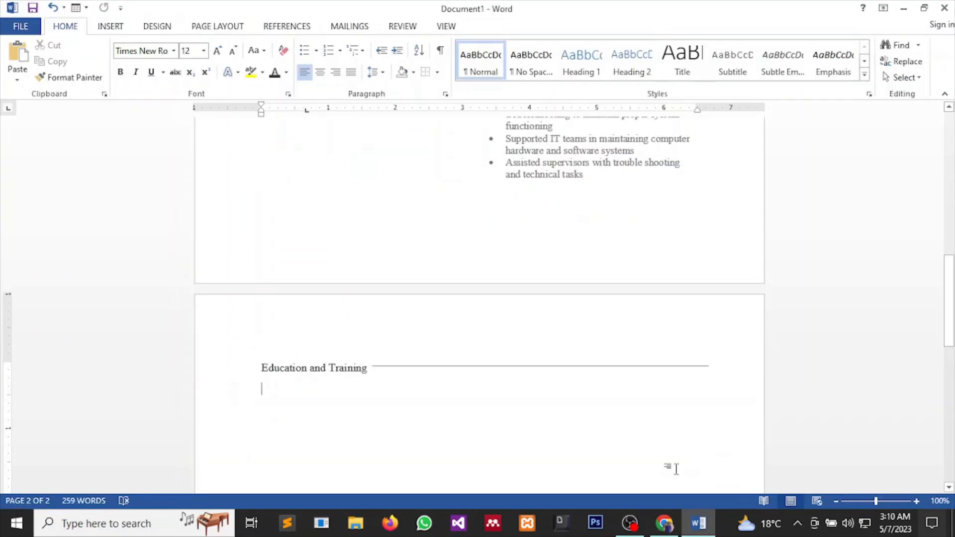
Type 'BUSITEMA UNIVERSITY. BUSIA,UGANDA' and 'Bachelors in Computer Engineering 2022' on the next line.
text(BUSTIE)
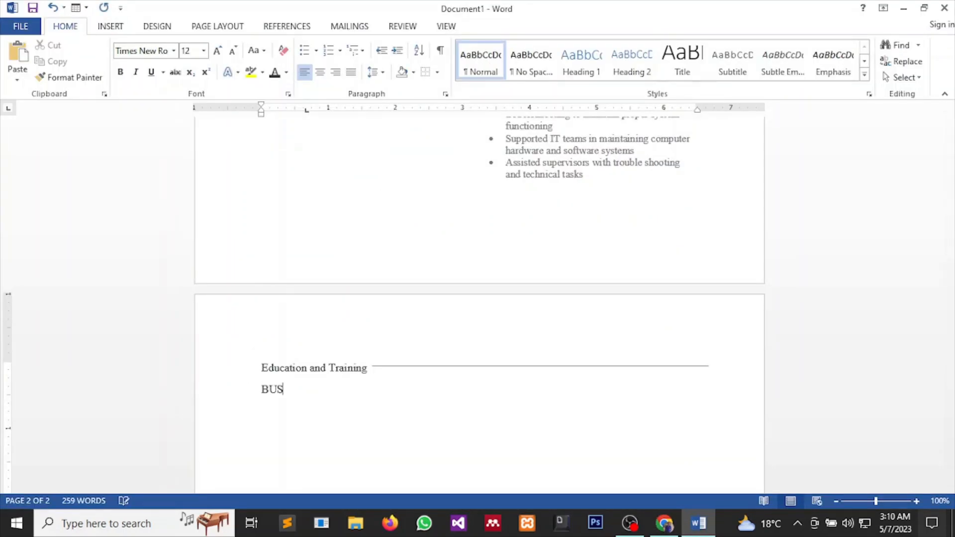
key(BackSpace)
key(BackSpace)
key(BackSpace)
text(ITEMA UNIVER)
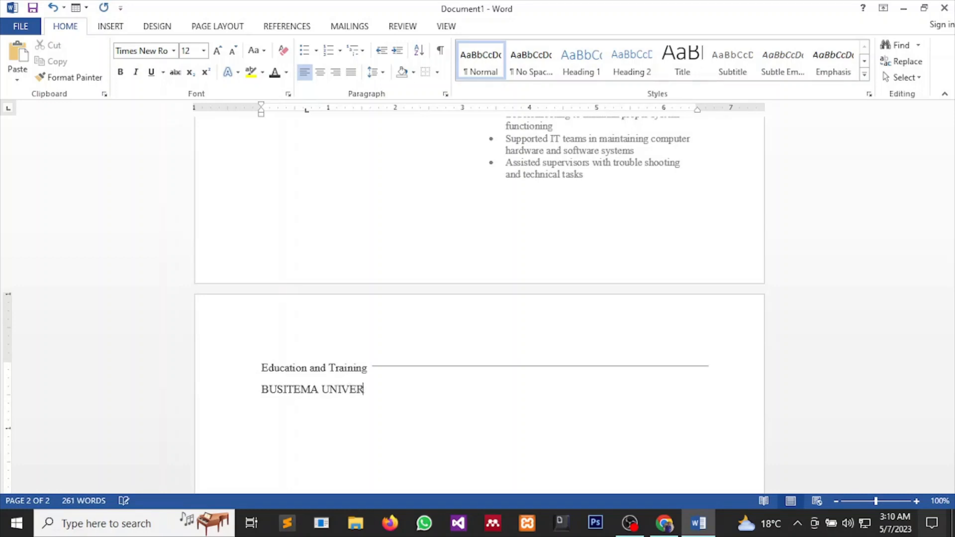
text(SITY. BUSIA,)
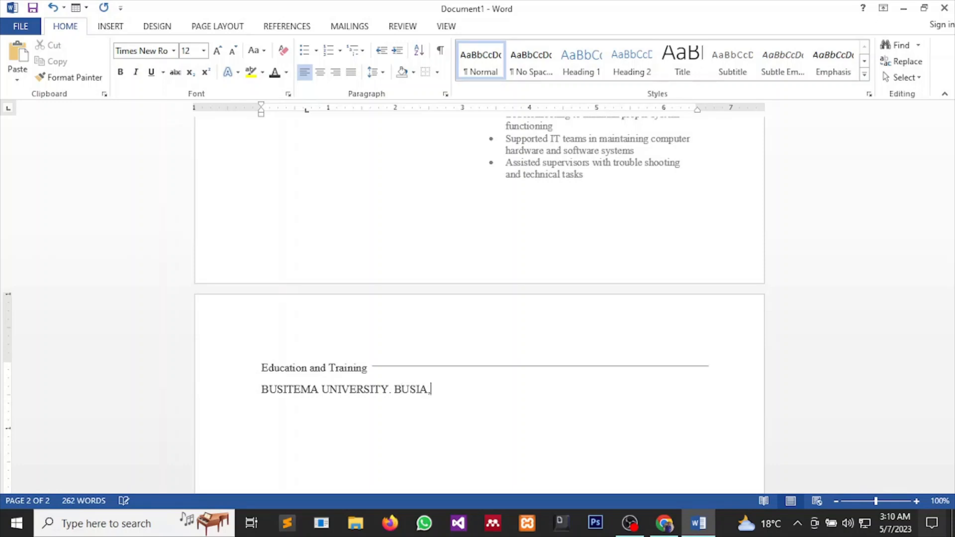
text(UGANDA)
key(Return)
text(Bache)
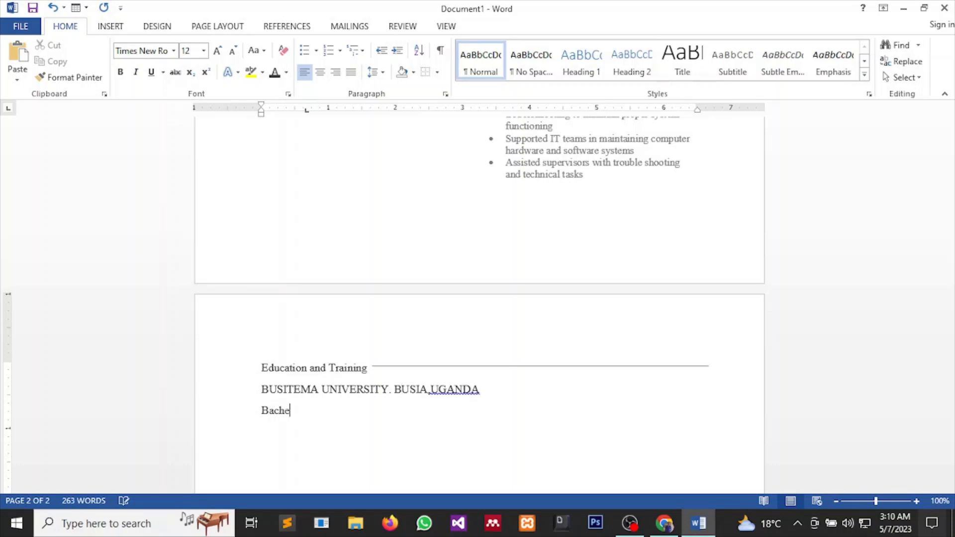
text(lors in Compute)
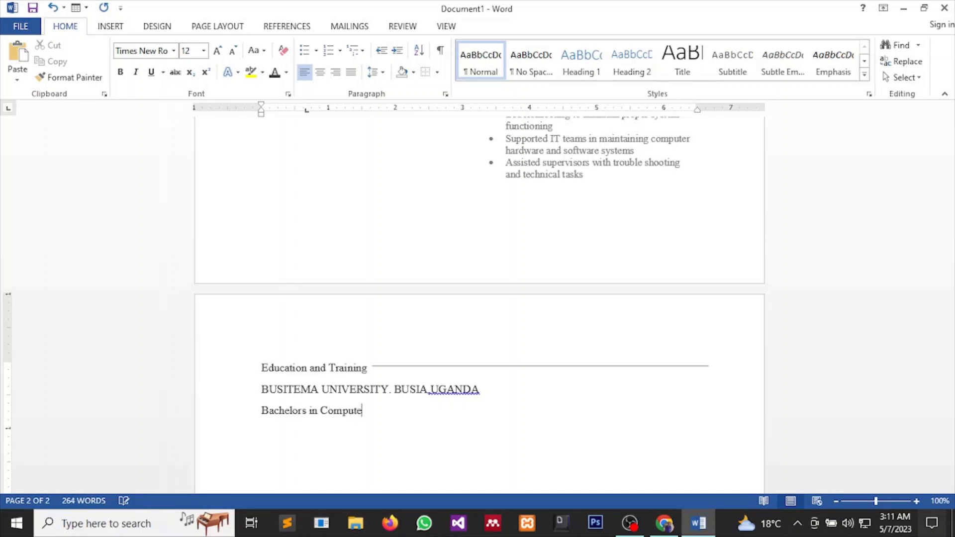
text(r eng)
key(BackSpace)
key(BackSpace)
key(BackSpace)
text(Engi)
text(neering )
text(2022)
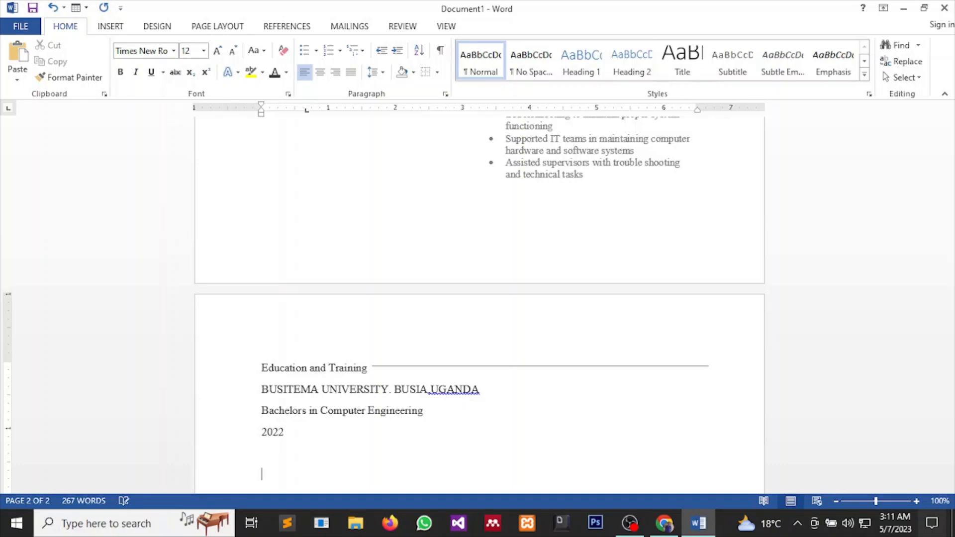
Add the second entry's school line 'KASWABULI S.S.S. NAMUTUMBA,UGANDA'.
key(BackSpace)
key(BackSpace)
text(KASWAS)
key(BackSpace)
text(BULI S.SS.)
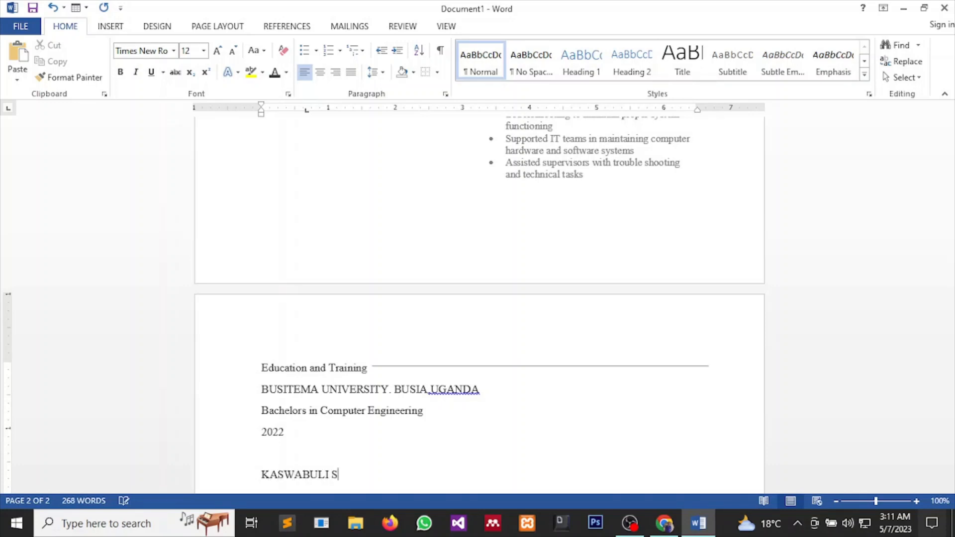
key(BackSpace)
key(BackSpace)
text(.S)
text(. a)
text(nam)
key(BackSpace)
key(BackSpace)
text(NAMUTUM)
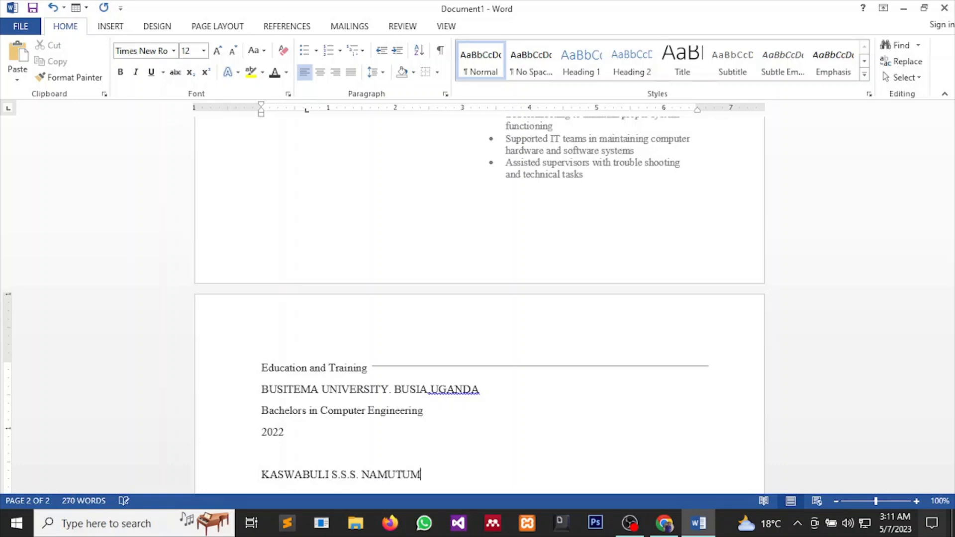
text(BA,UGANDA)
Add 'High School Diploma 2018' on a new line beneath the school name.
key(Return)
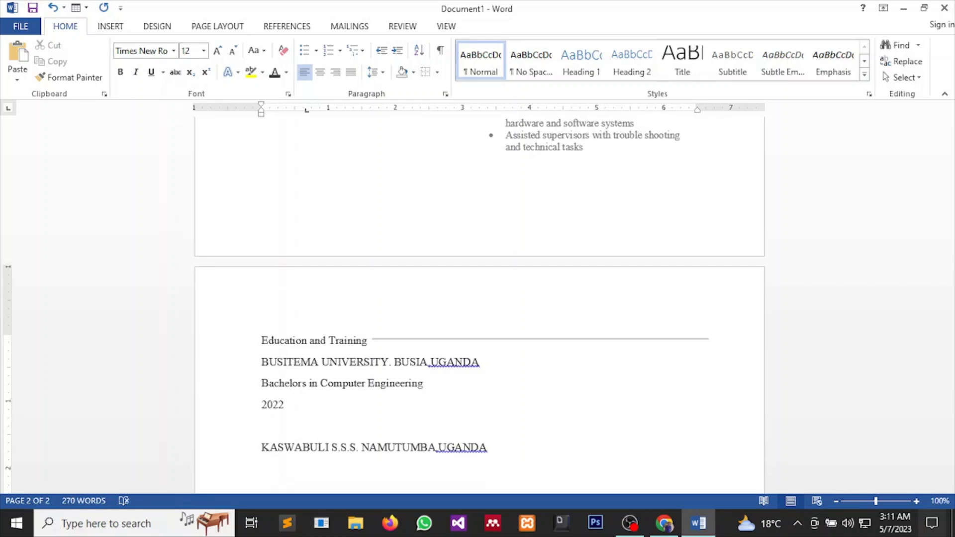
text(High)
key(BackSpace)
key(BackSpace)
text(ih)
key(BackSpace)
text(gh School Diploma )
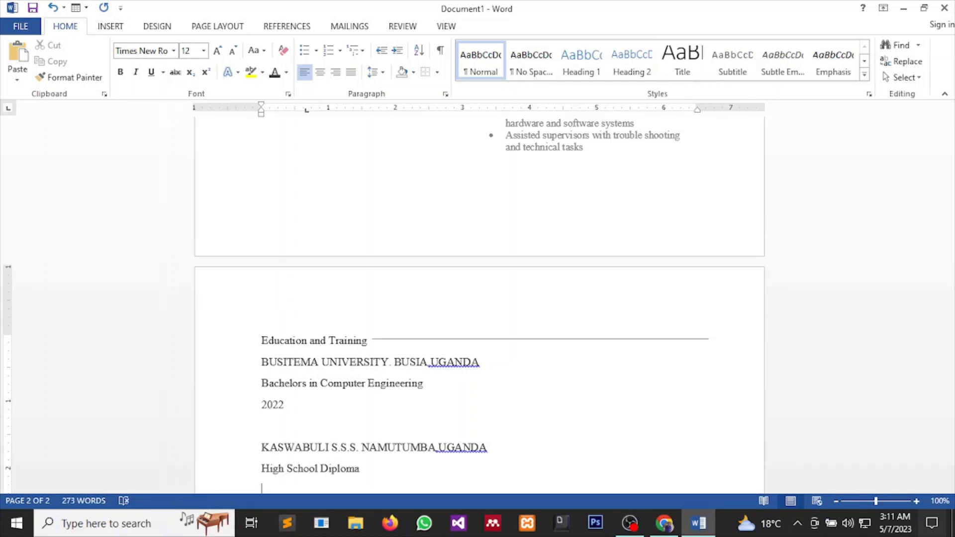
text(2018)
scroll(595, 437, down, 3)
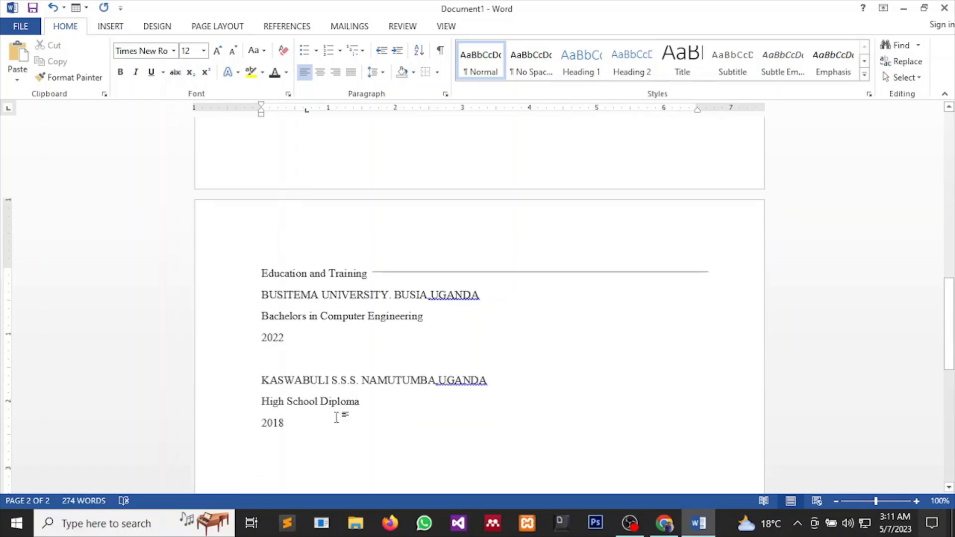
Set the education entries under the heading to 11 pt.
drag(309, 433, 258, 295)
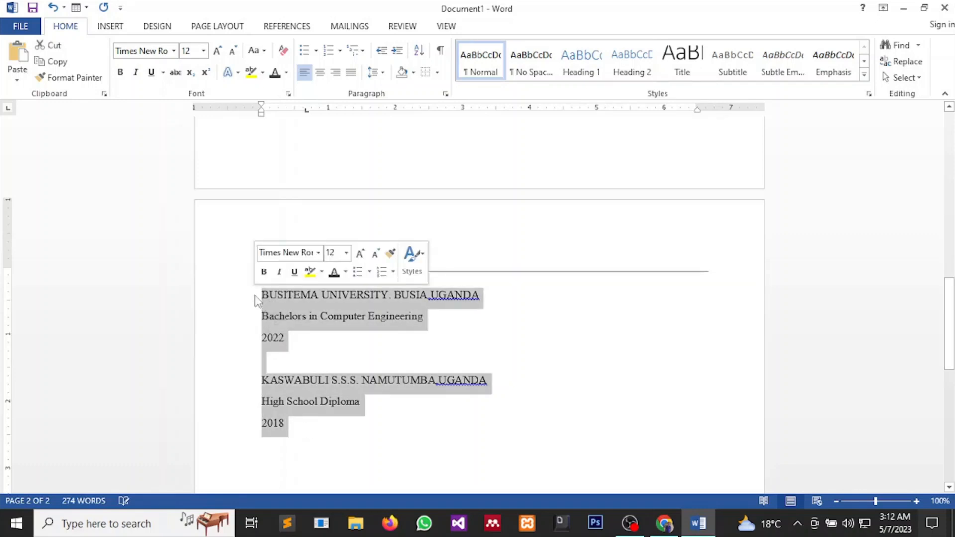
click(203, 51)
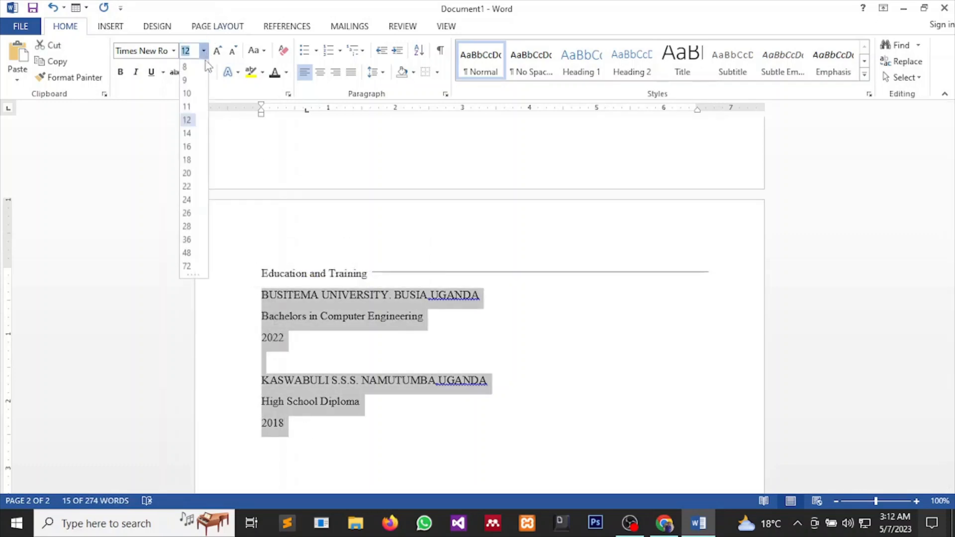
click(192, 104)
scroll(544, 333, up, 5)
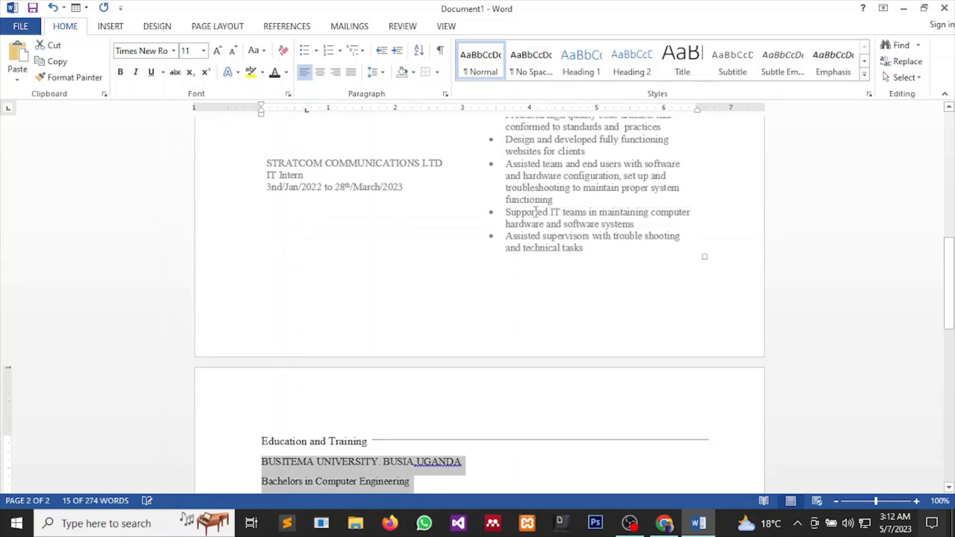
drag(506, 213, 590, 237)
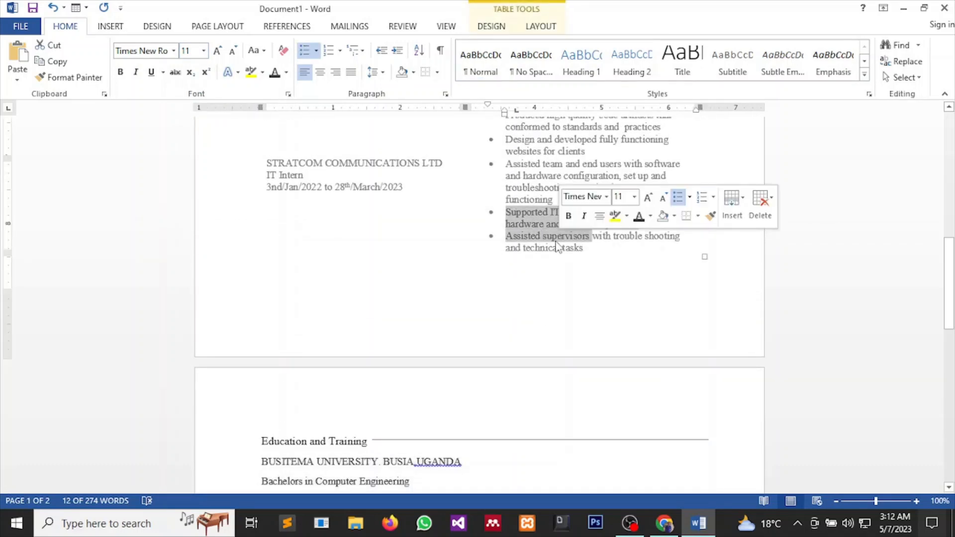
scroll(530, 350, down, 4)
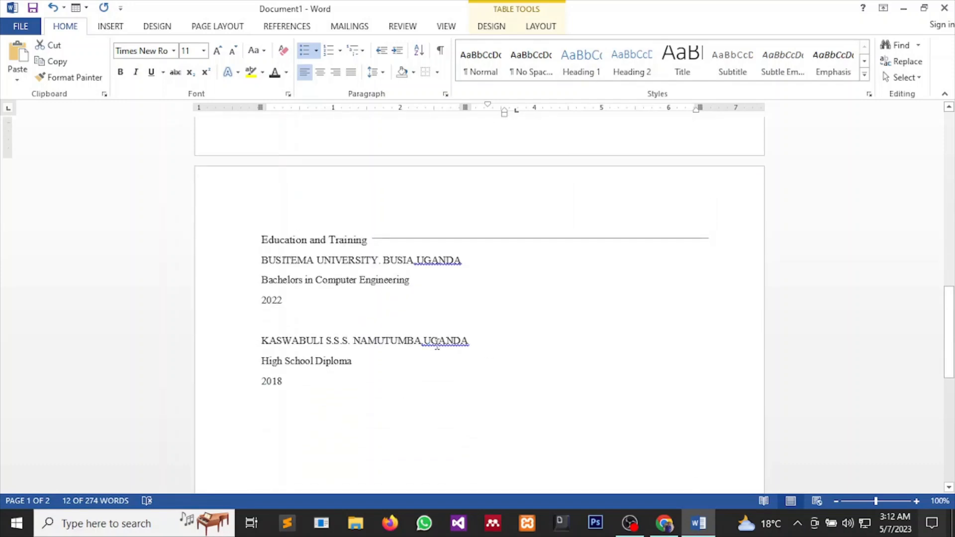
Correct to 'NAMUTUMBA, UGANDA' and 'BUSIA, UGANDA' via spelling suggestions, then start a new line.
right_click(437, 344)
click(467, 356)
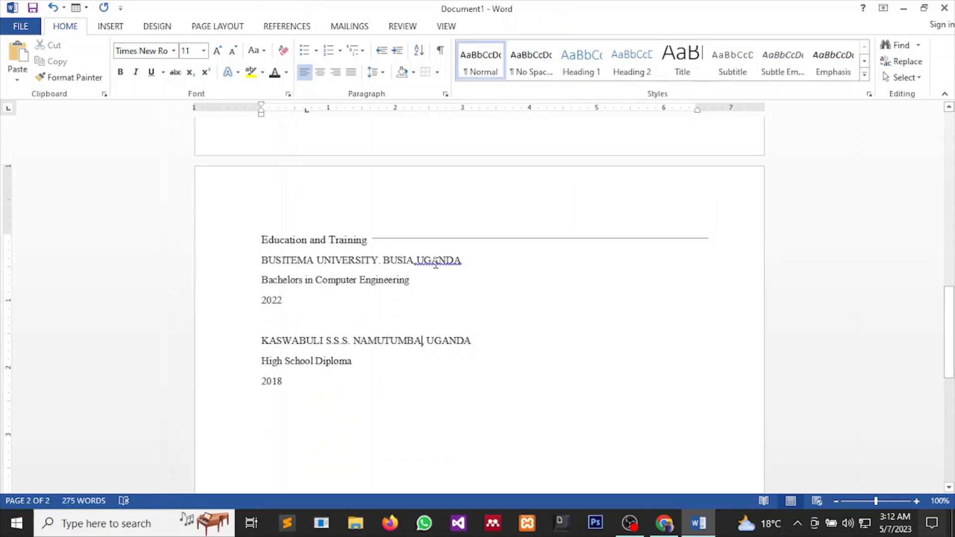
right_click(435, 264)
click(466, 275)
mouse_move(668, 528)
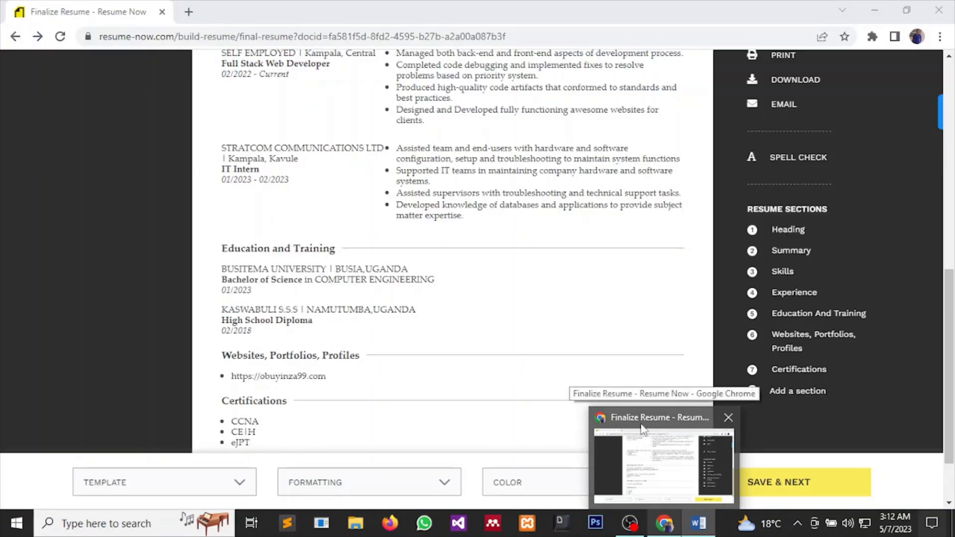
key(Return)
key(Return)
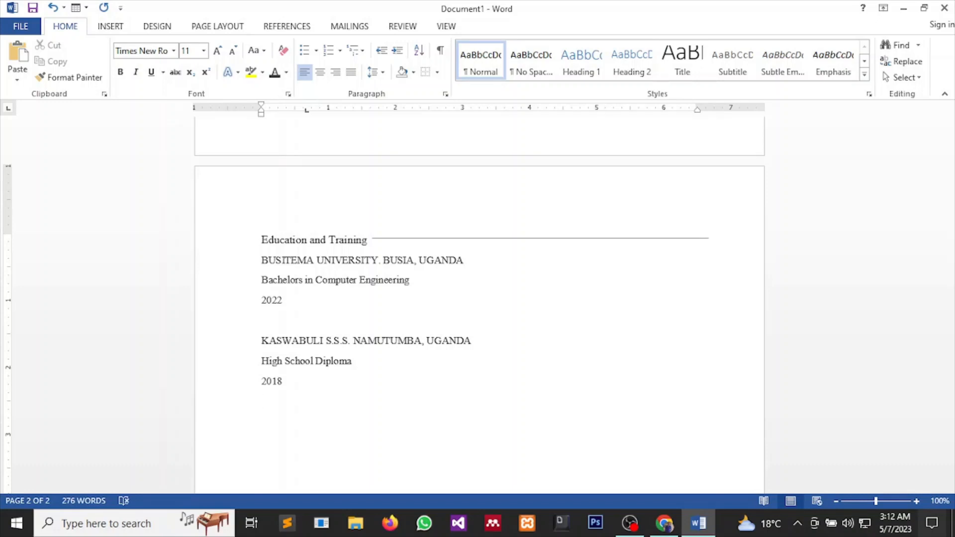
Type 'Websites, Portfolios and Profiles' and copy the Education rule beside it, ending after Profiles.
text(Websites, Portfolios a)
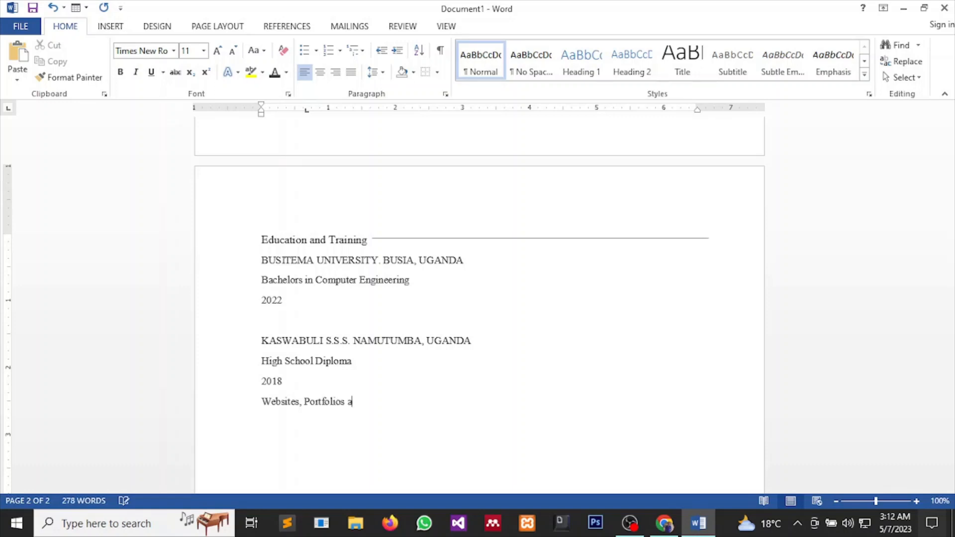
text(nd Profiles)
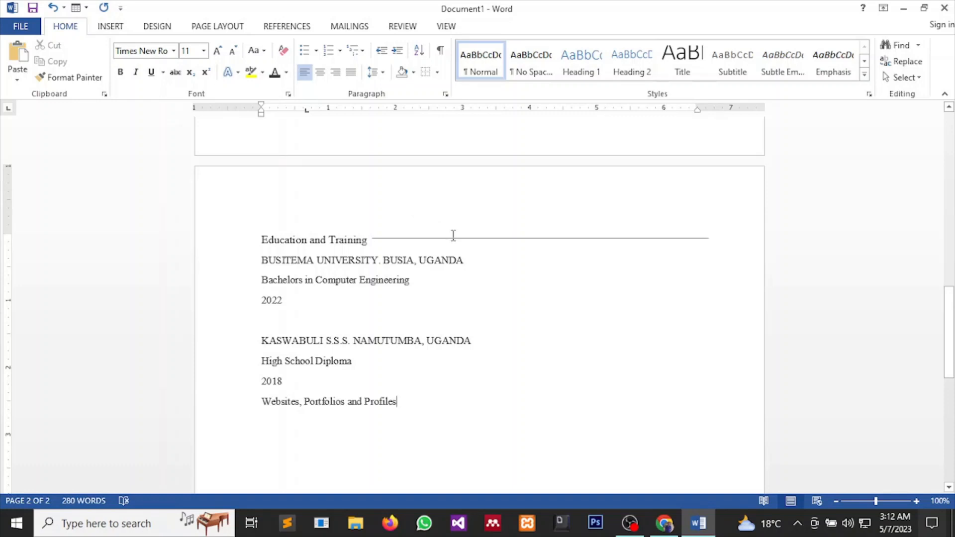
click(486, 238)
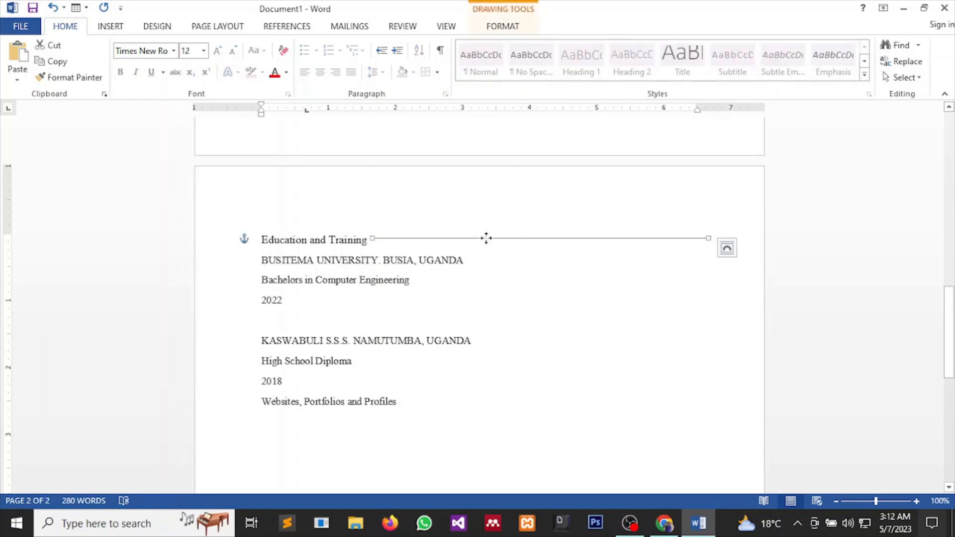
drag(486, 238, 534, 404)
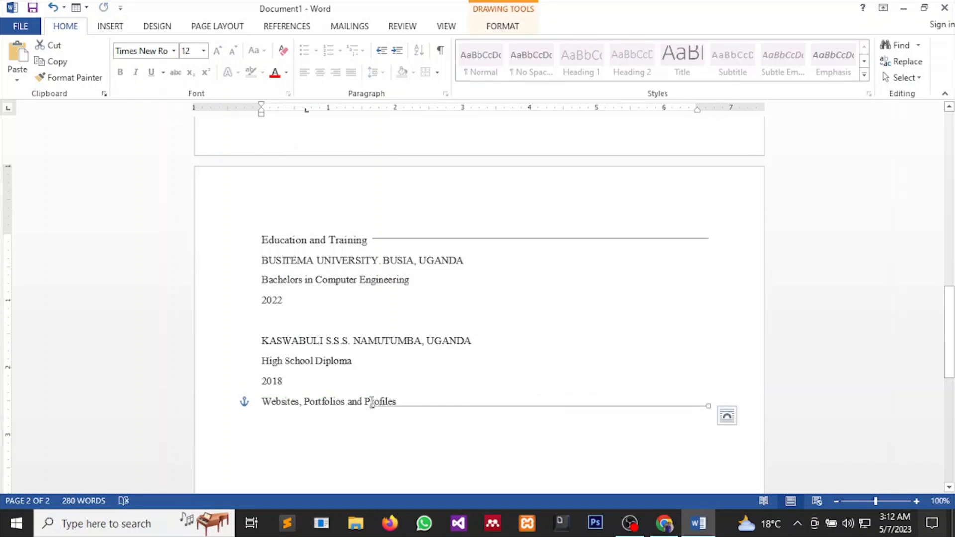
drag(372, 406, 423, 408)
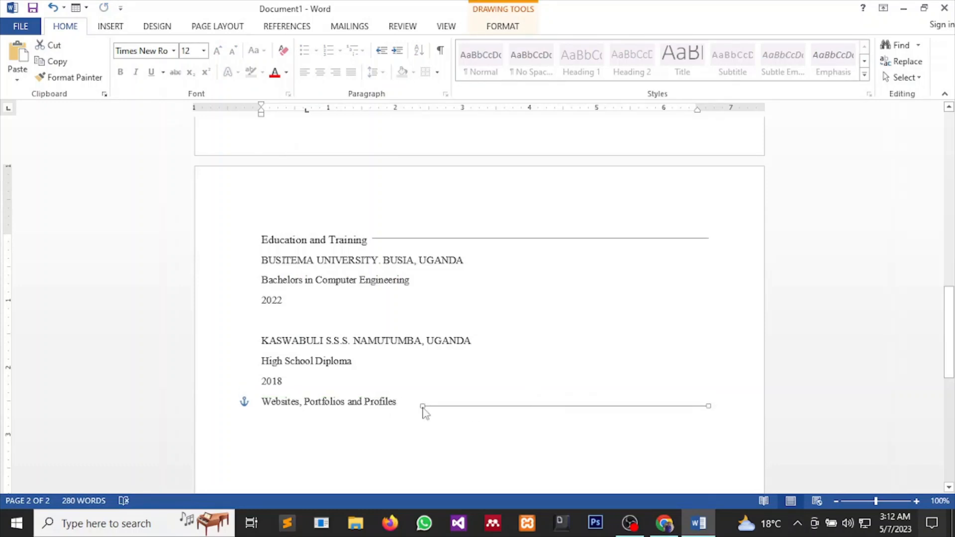
triple_click(421, 407)
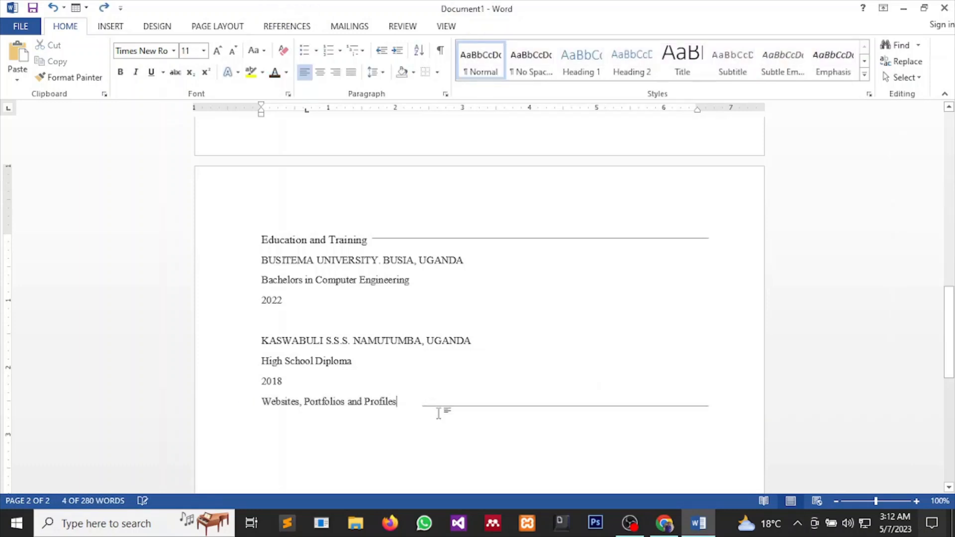
click(438, 409)
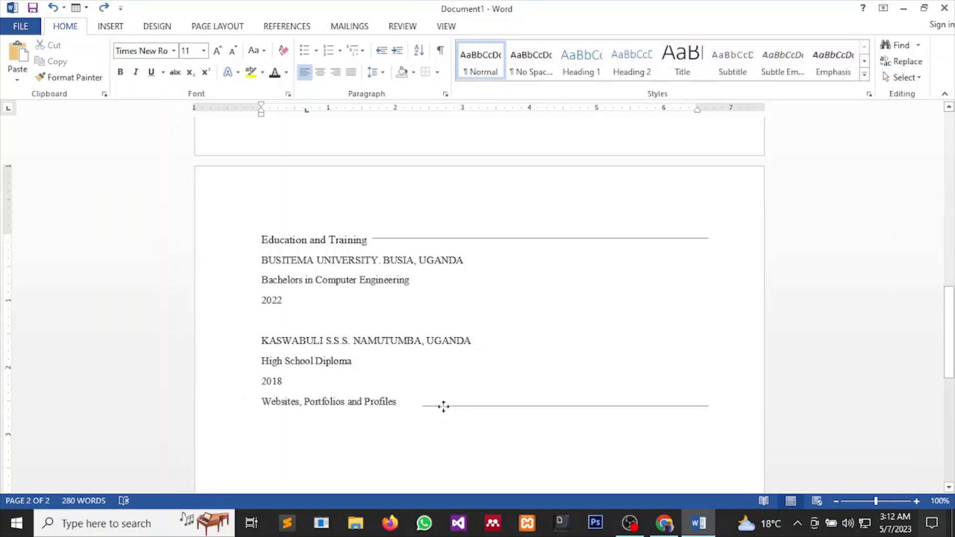
click(422, 406)
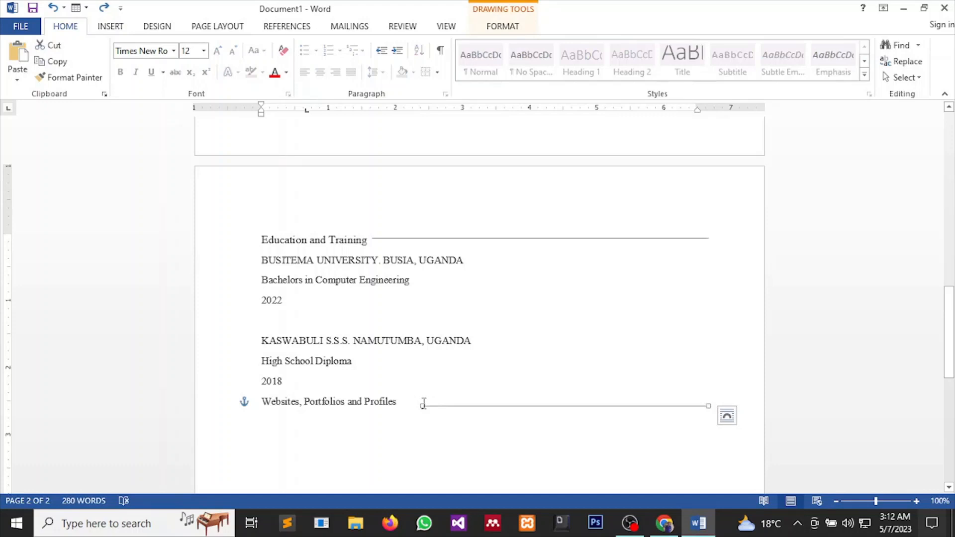
drag(421, 404, 401, 400)
click(405, 407)
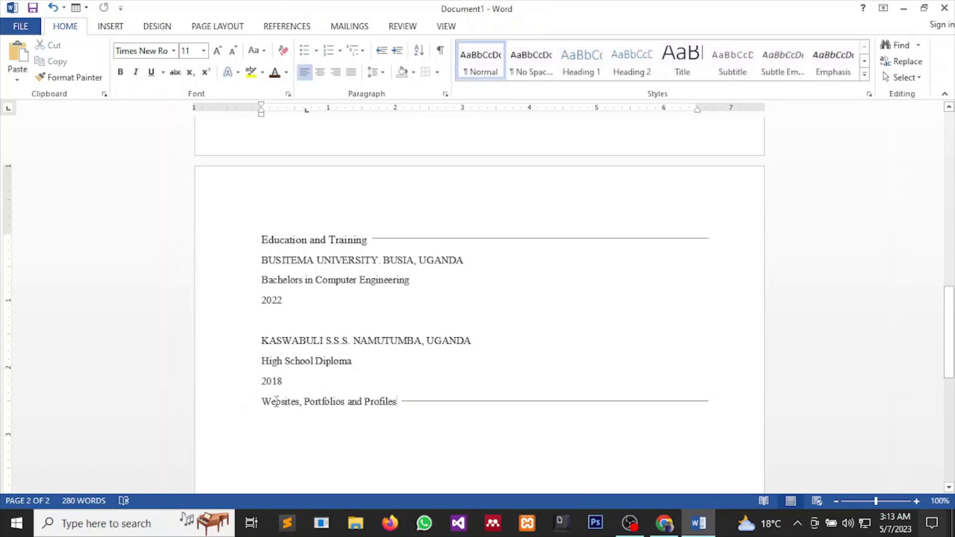
Make the new heading 12 pt in a dark font colour and trim the rule to clear it.
drag(262, 401, 383, 414)
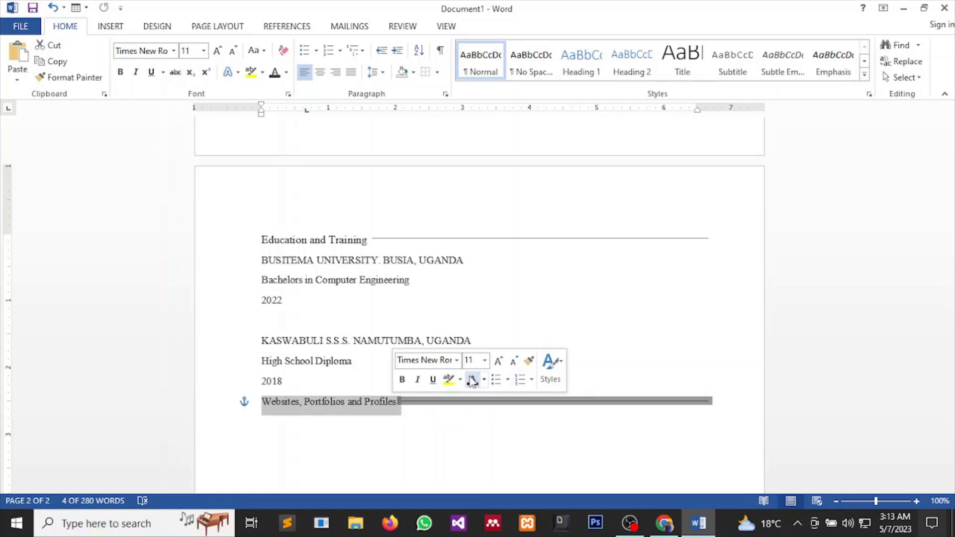
click(483, 361)
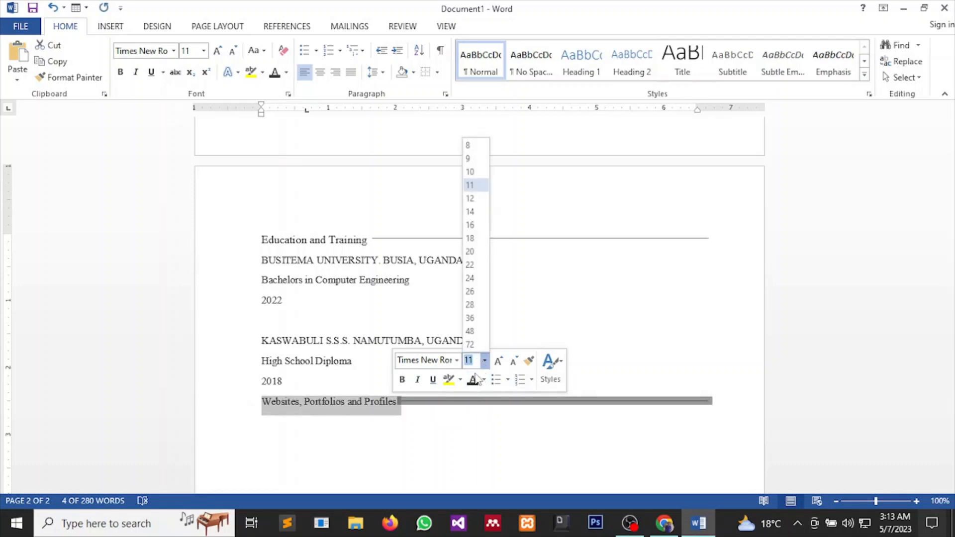
click(478, 200)
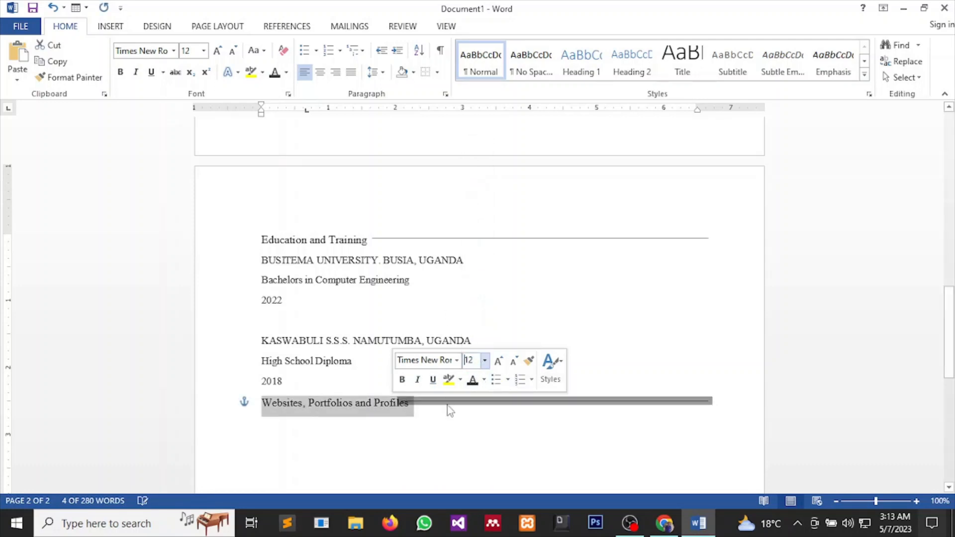
click(482, 384)
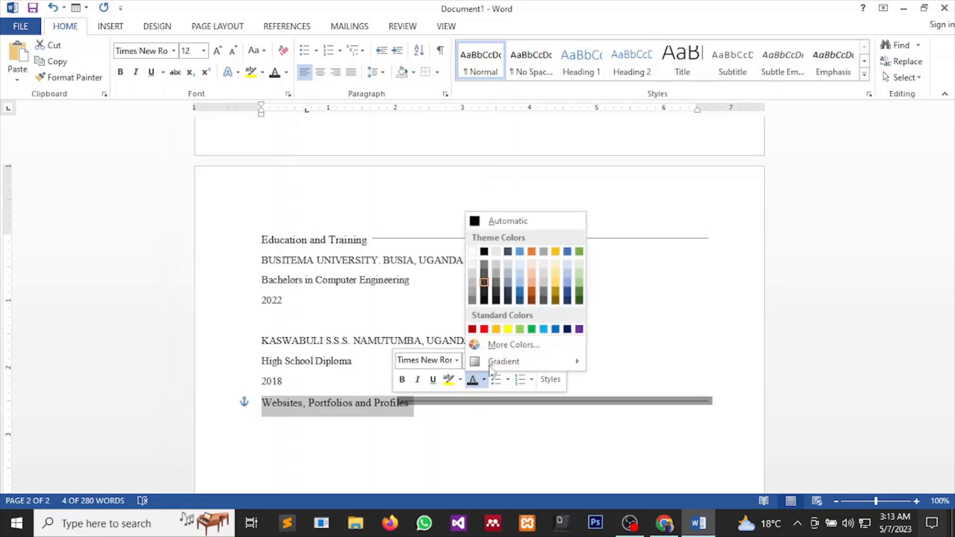
click(482, 285)
click(400, 440)
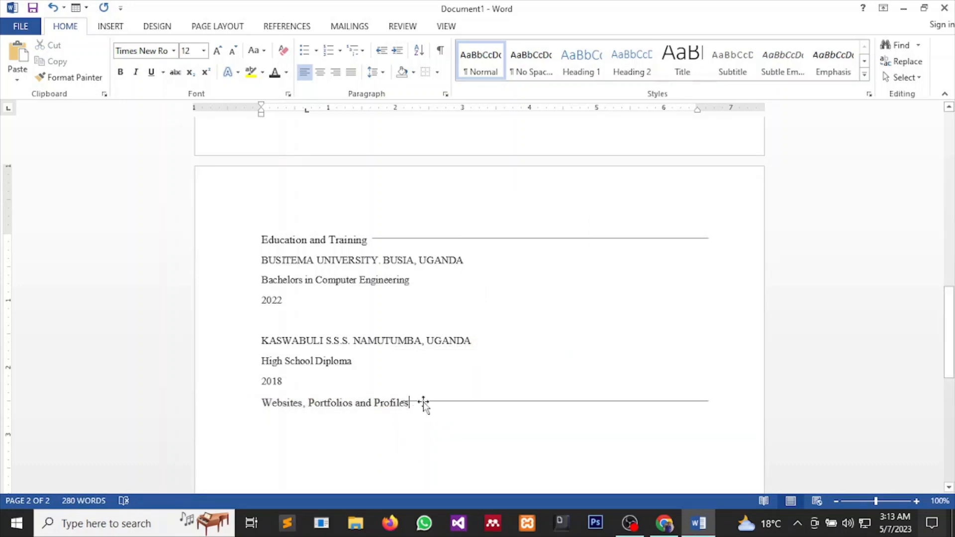
click(422, 401)
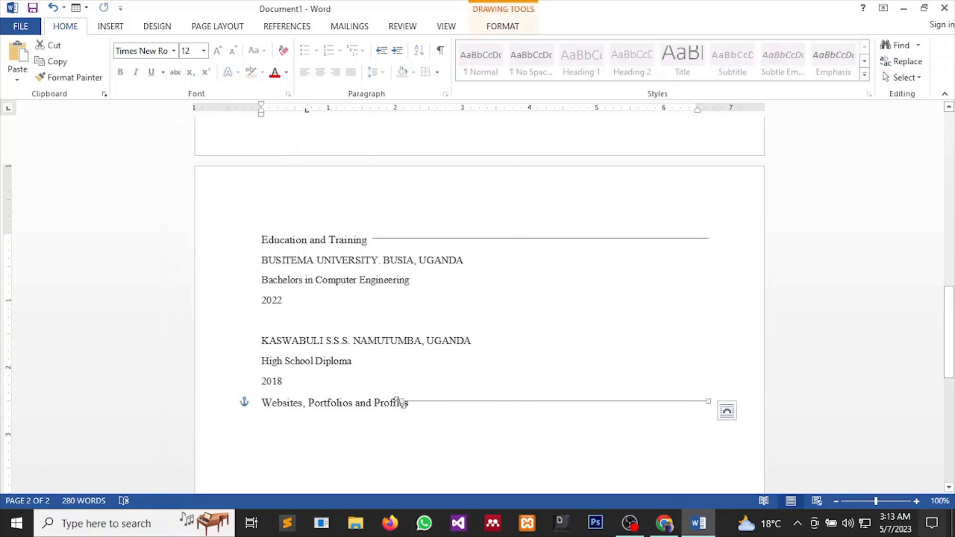
drag(398, 401, 414, 400)
click(418, 411)
Enter the portfolio web address on a new line so Word auto-formats it as a blue hyperlink.
key(Return)
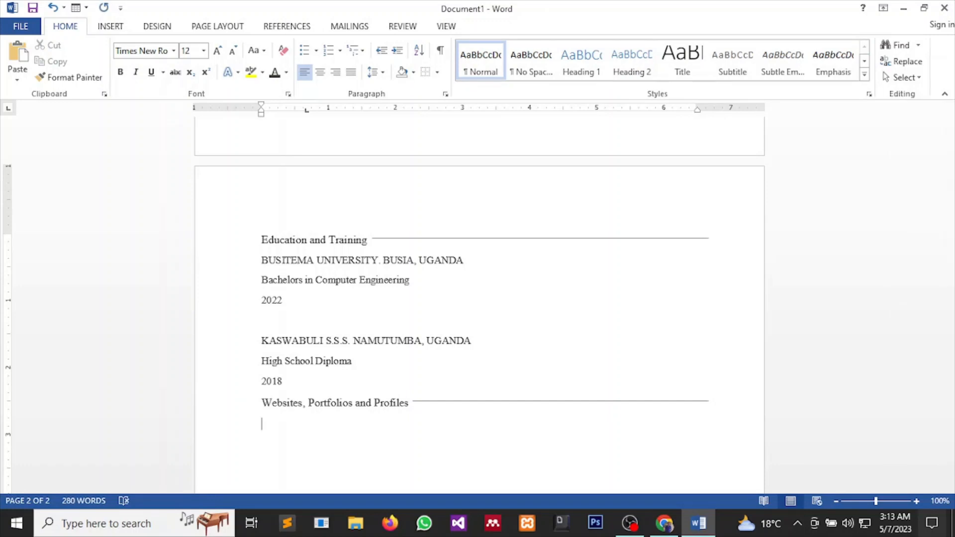
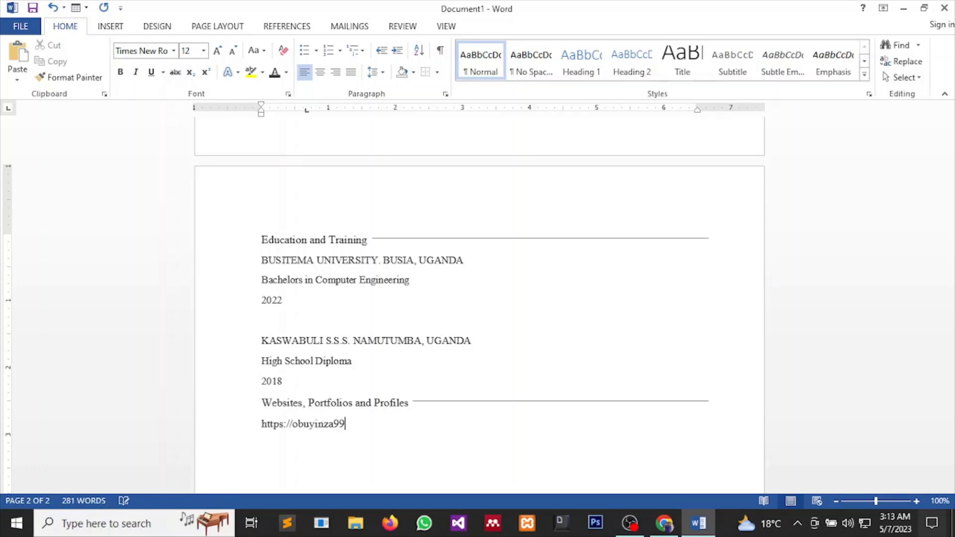
text(9.com)
key(Return)
key(Return)
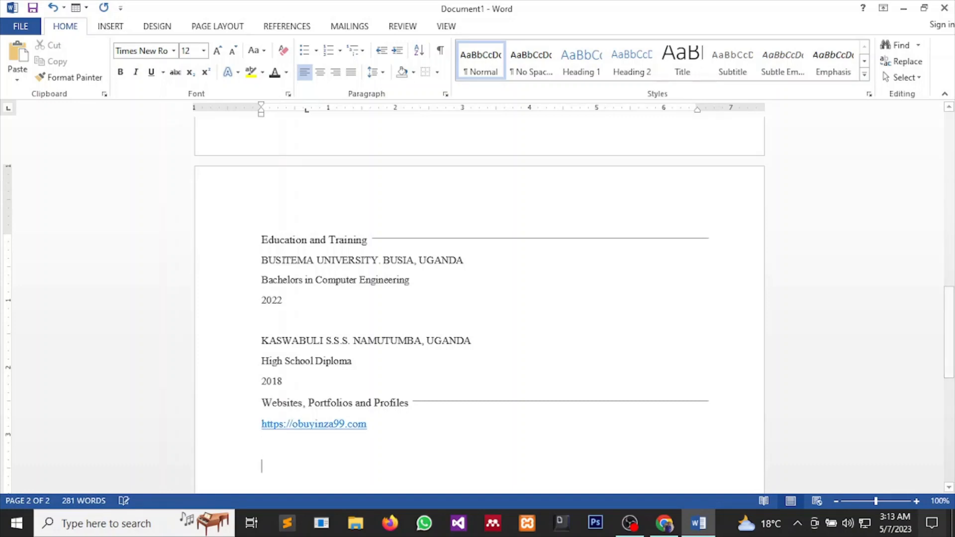
scroll(445, 422, up, 1)
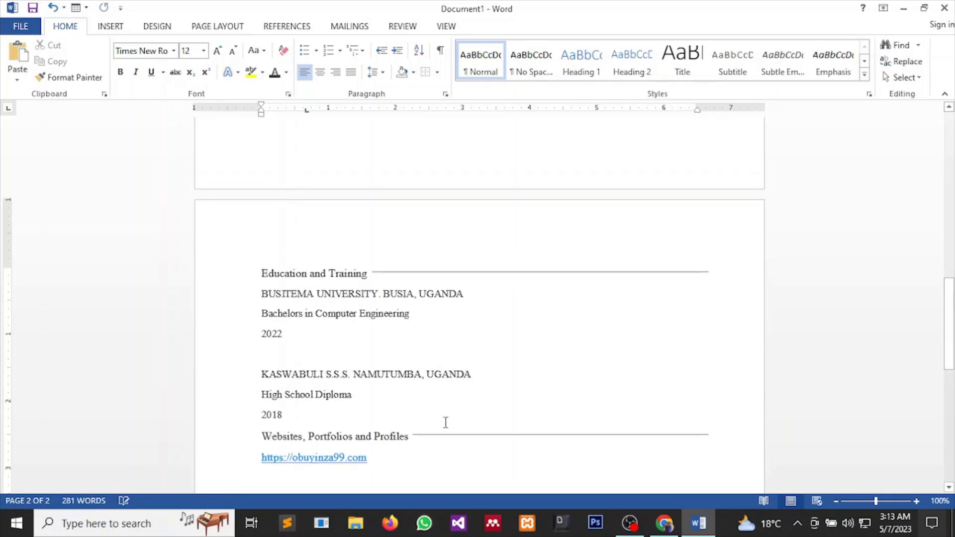
scroll(453, 422, down, 2)
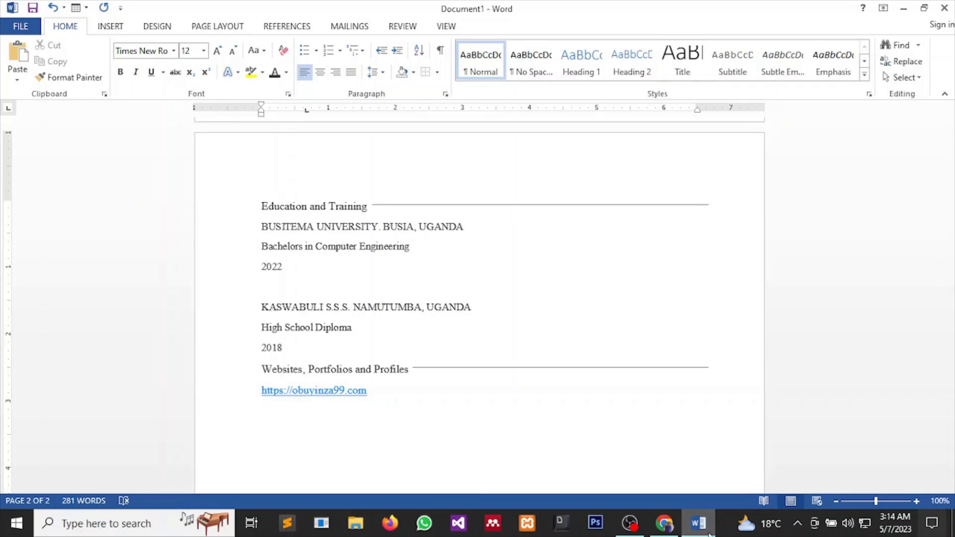
mouse_move(664, 523)
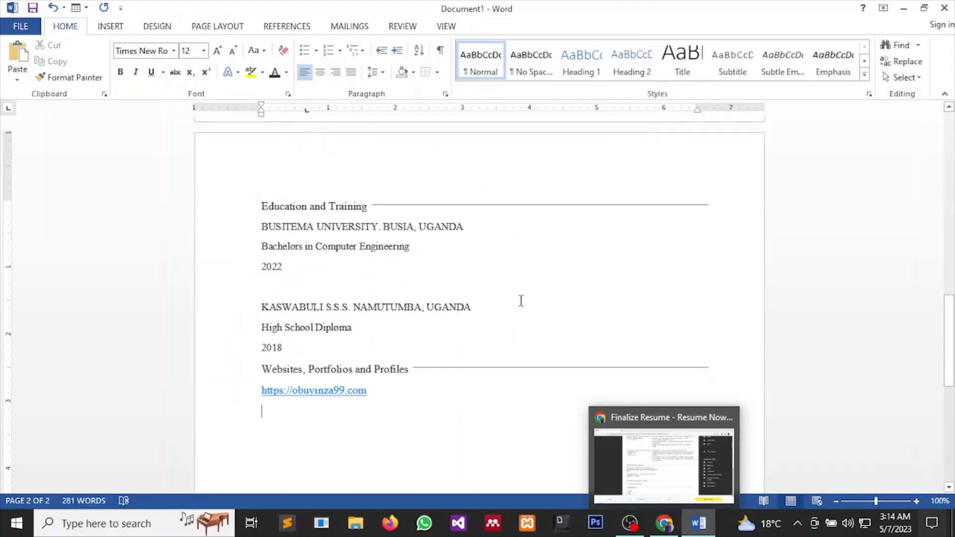
Type the Certifications heading and copy the horizontal rule beside it, stretched to meet the text.
text(Certi)
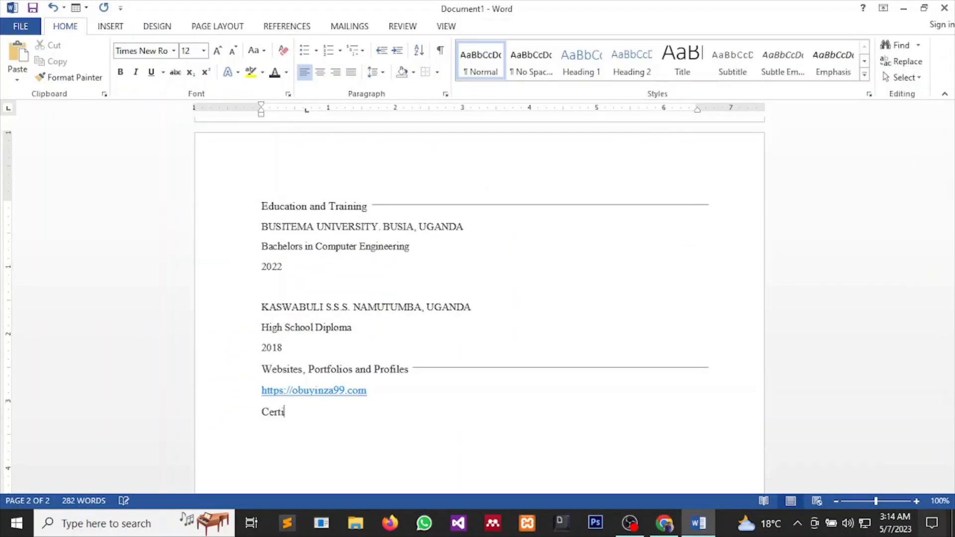
text(fications)
click(483, 369)
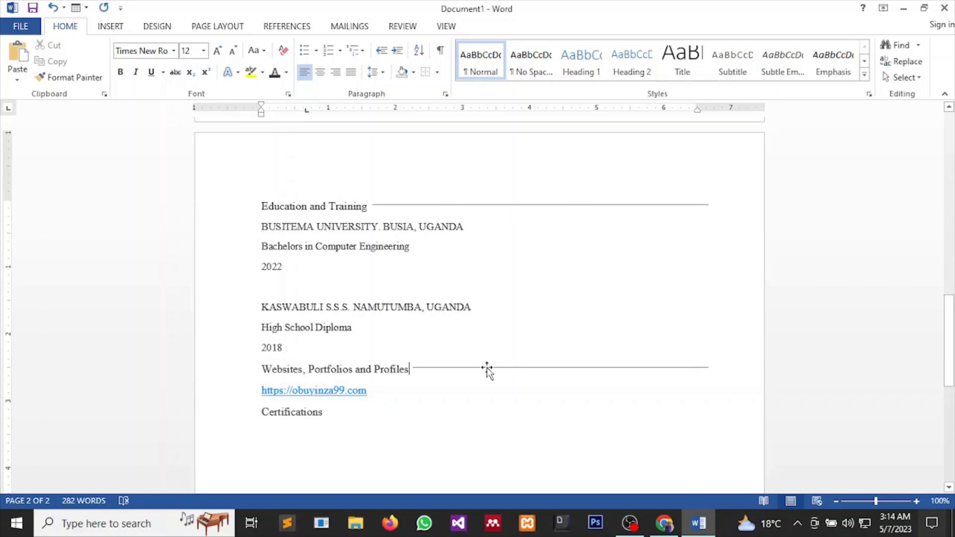
mouse_move(487, 369)
mouse_down()
mouse_move(473, 427)
mouse_move(480, 412)
mouse_up()
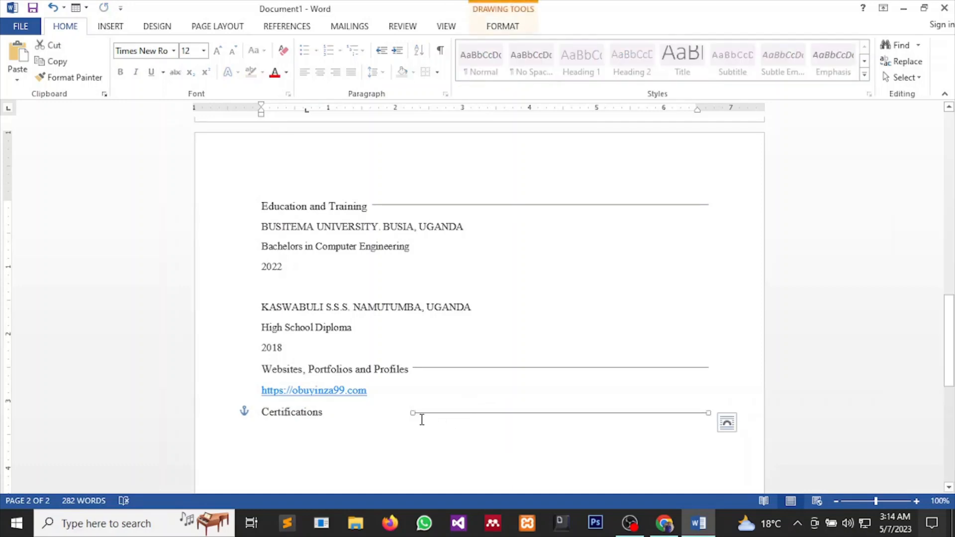
drag(409, 412, 328, 401)
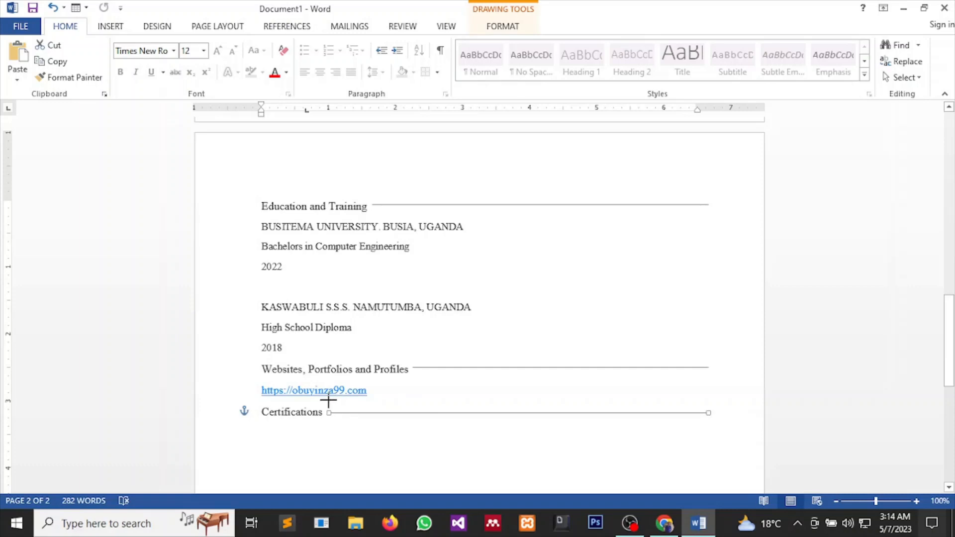
click(389, 453)
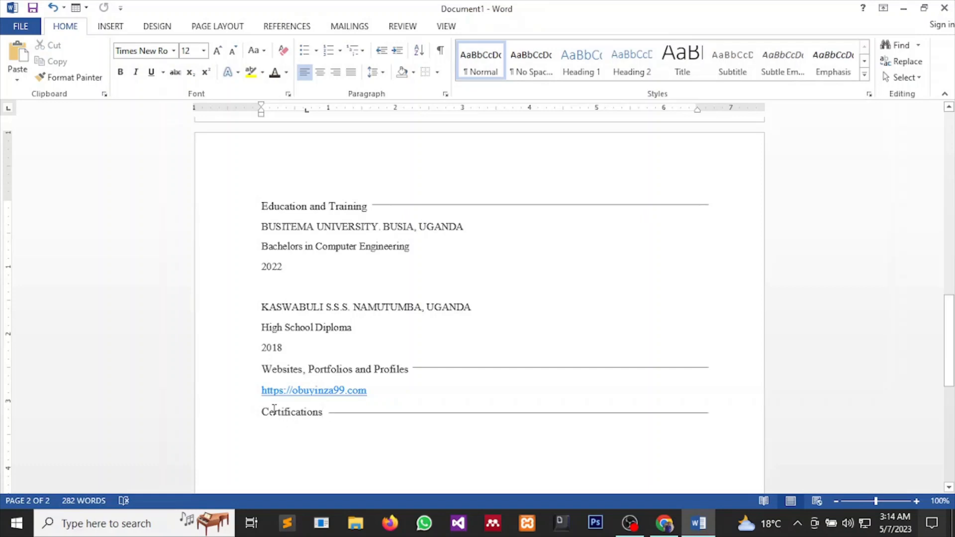
Insert blank lines after the 2018 entry and below the portfolio link.
click(284, 348)
key(Return)
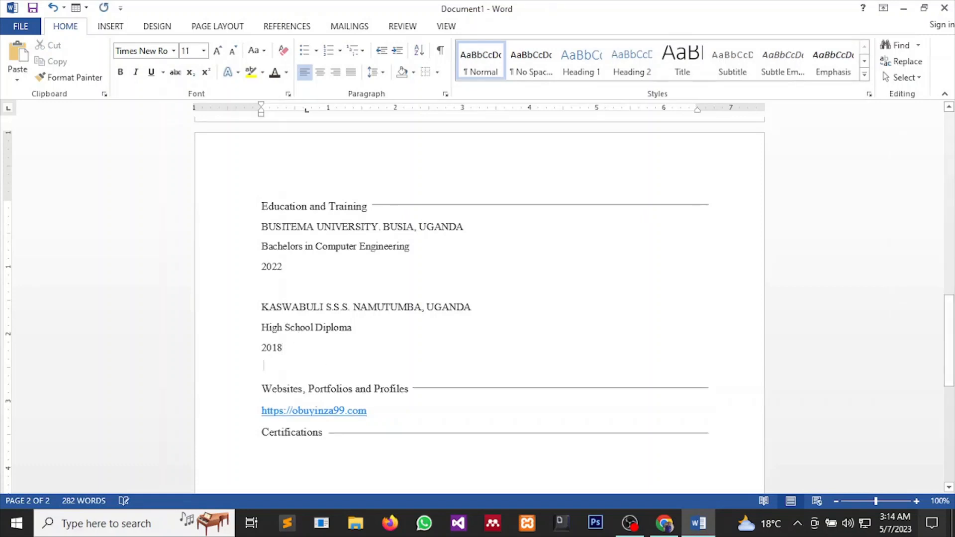
click(393, 417)
key(Return)
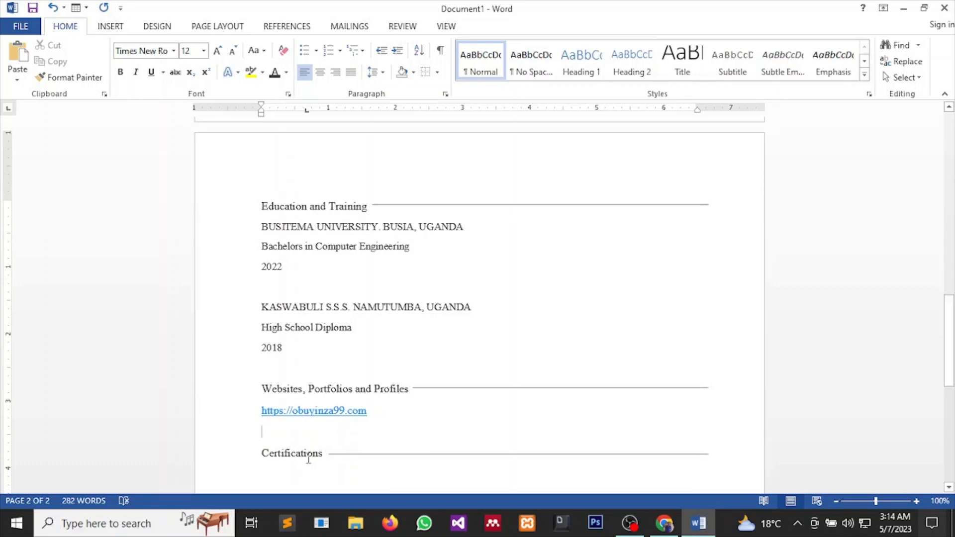
drag(266, 452, 328, 461)
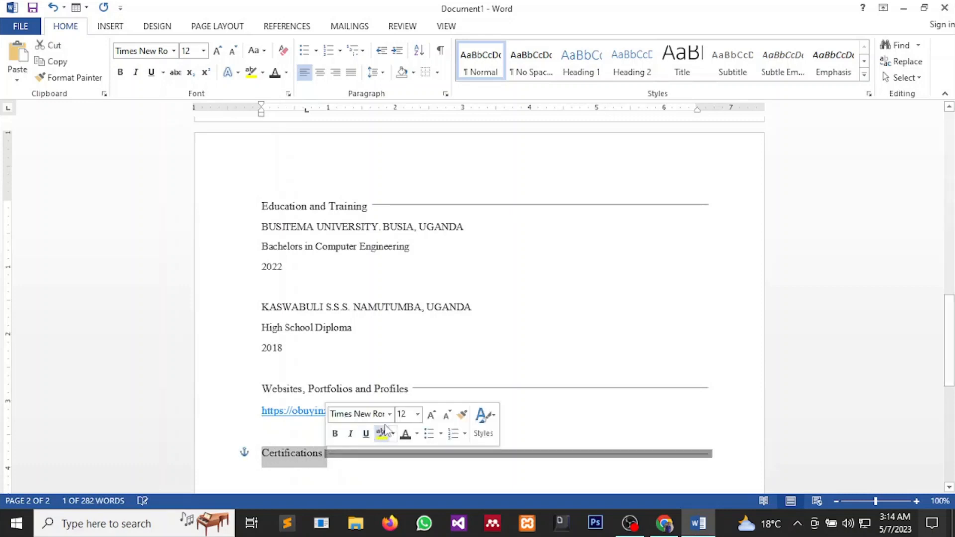
click(326, 470)
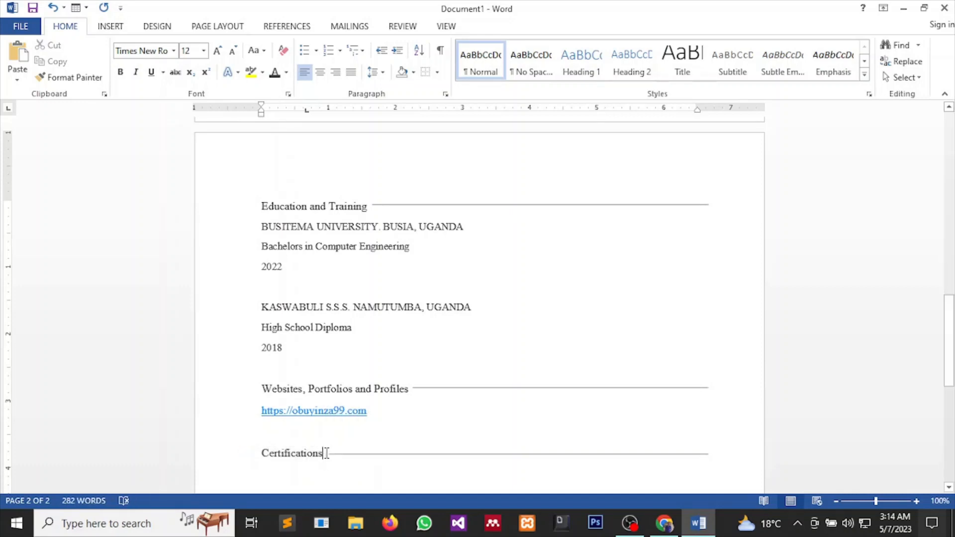
scroll(368, 475, down, 3)
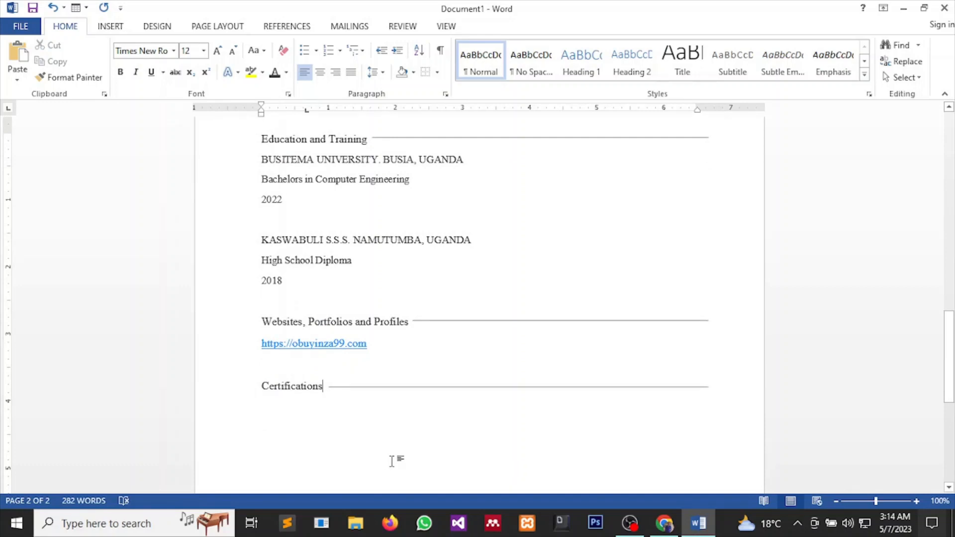
List CCNA, CE|H and eJPT on separate lines under Certifications.
key(Return)
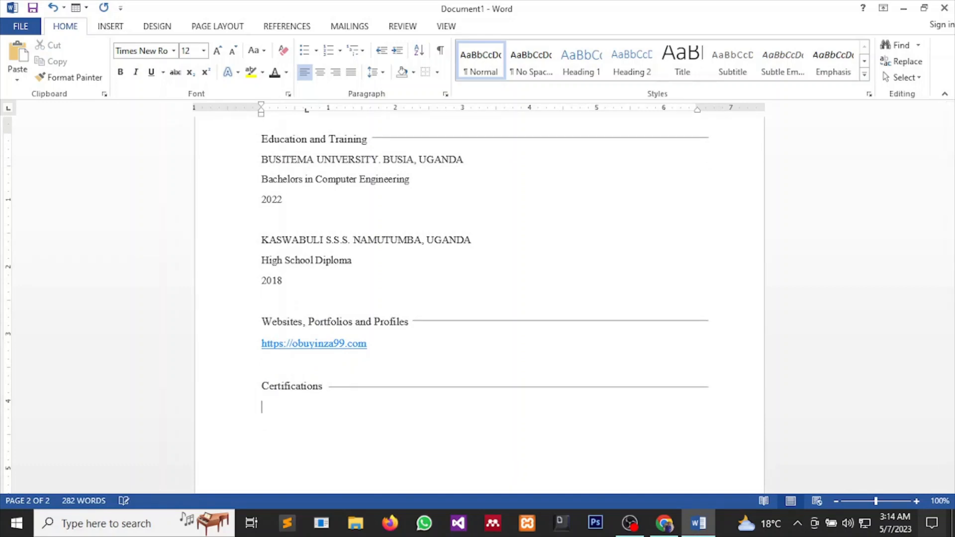
text(CNA)
key(BackSpace)
key(BackSpace)
text(CNA\)
text(CE)
text(H)
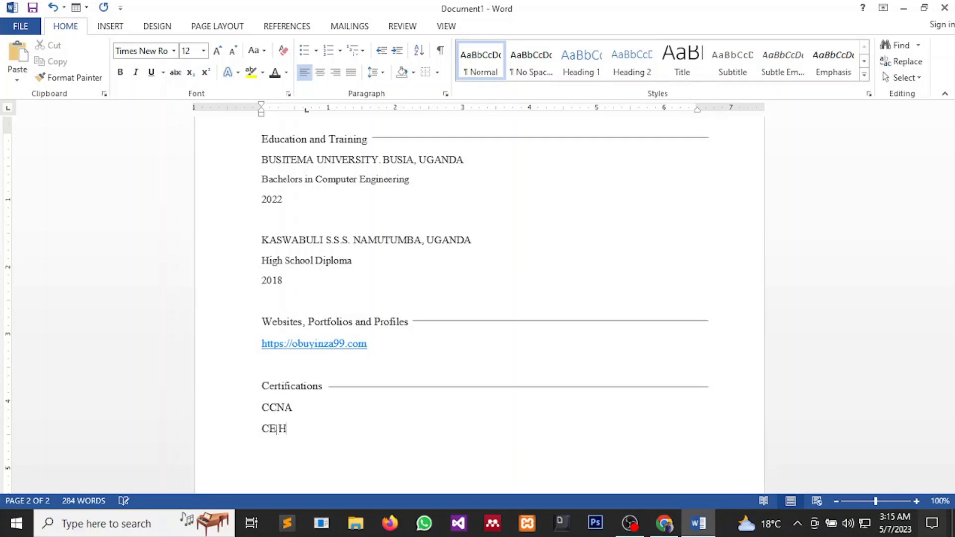
key(Return)
text(eJPT)
scroll(525, 398, up, 3)
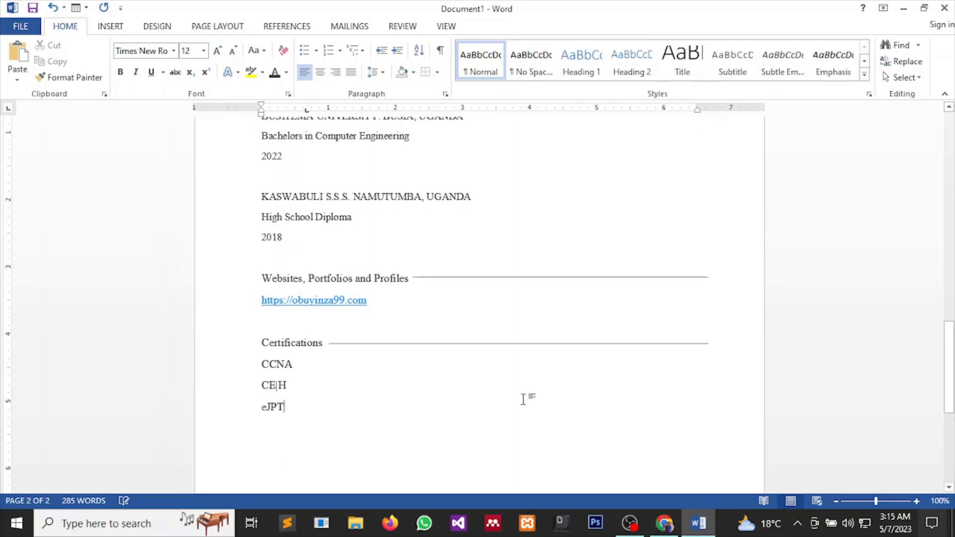
scroll(525, 398, down, 7)
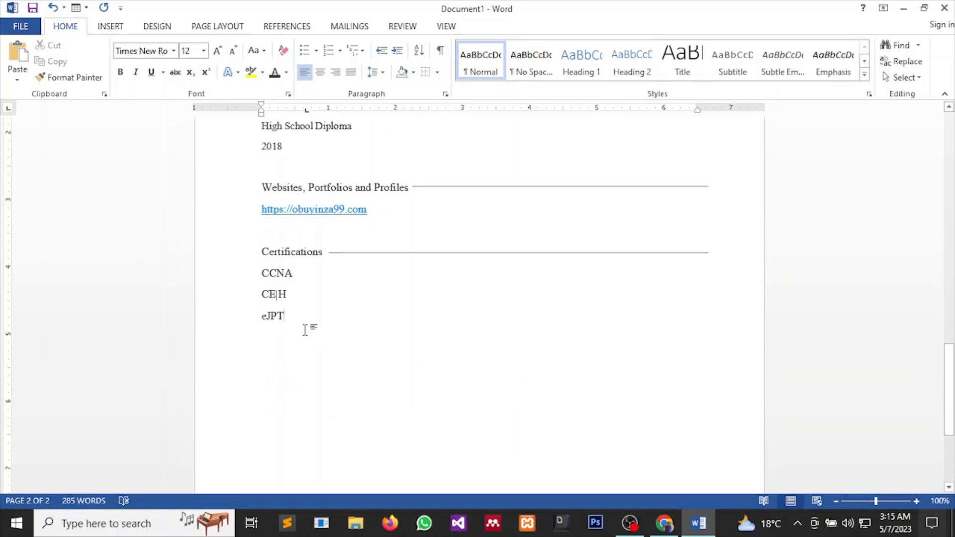
Set the three certifications to 11 pt and undo the autocorrect so eJPT keeps its lowercase e.
drag(289, 319, 258, 272)
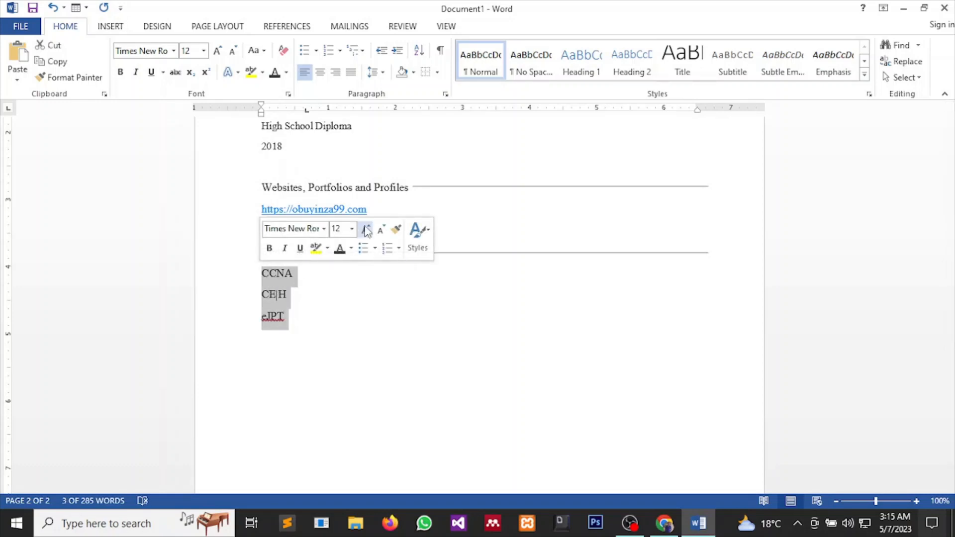
click(352, 229)
click(338, 286)
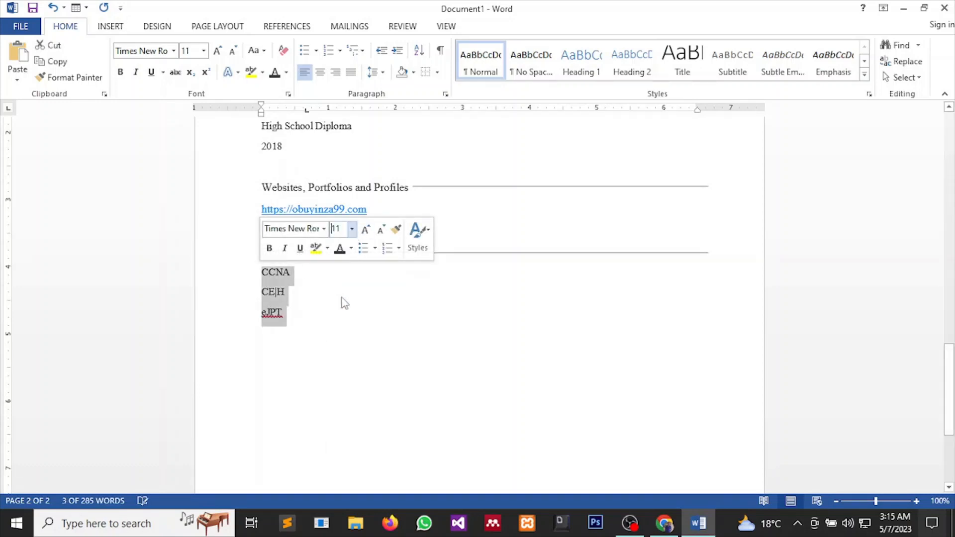
click(349, 318)
key(Return)
key(Return)
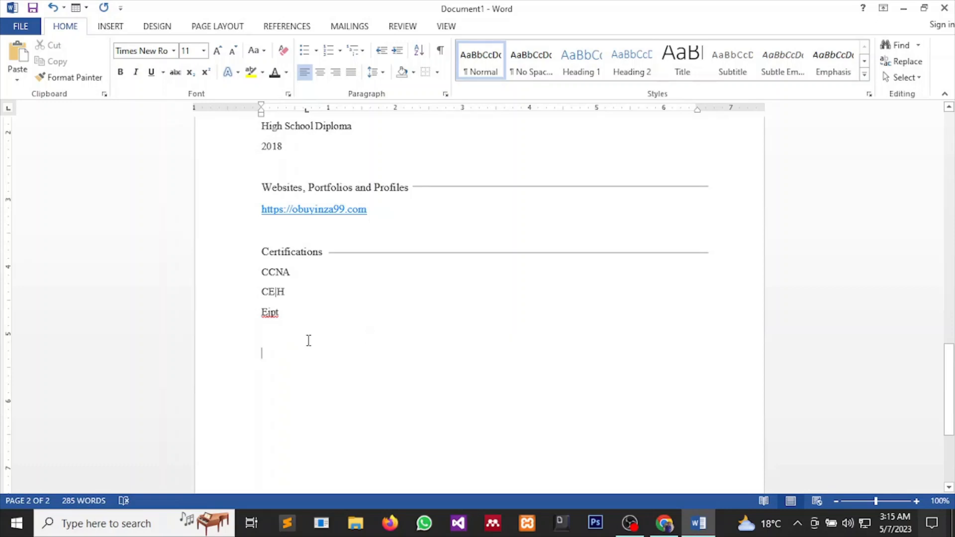
key(BackSpace)
key(BackSpace)
key(BackSpace)
key(BackSpace)
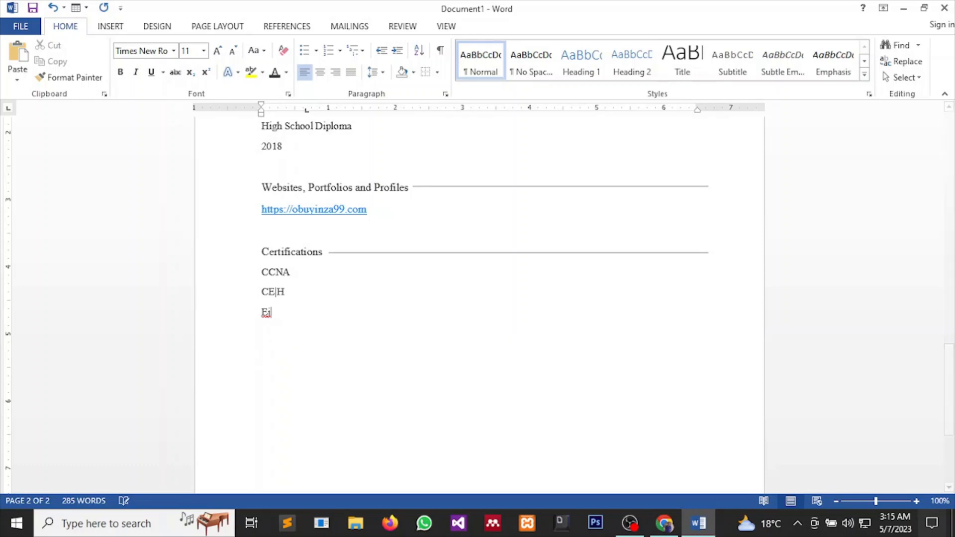
text(eJPT)
key(ctrl+z)
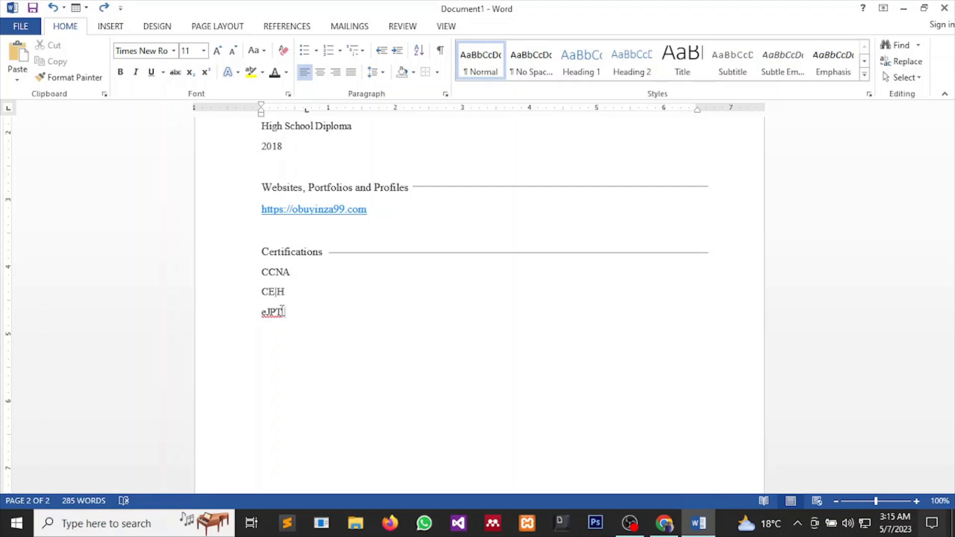
key(Return)
scroll(345, 269, up, 5)
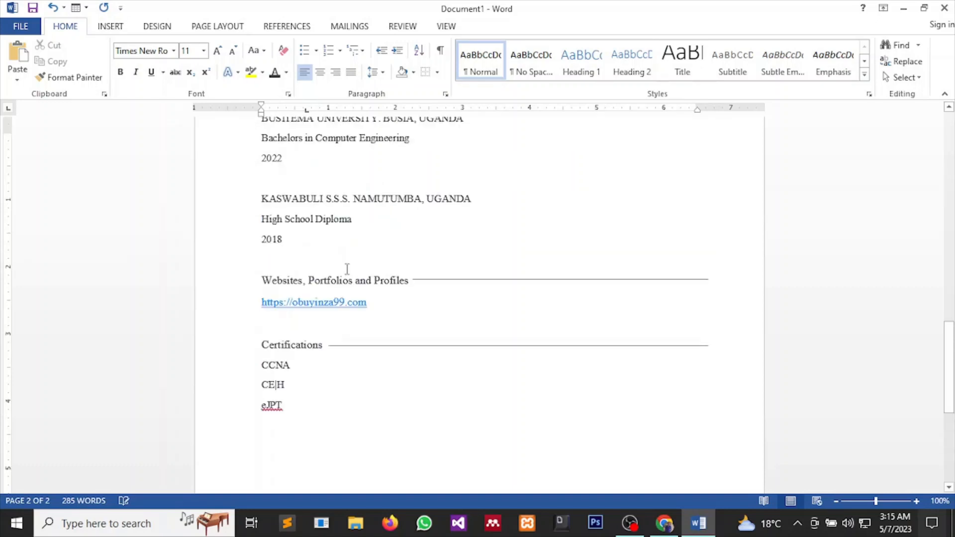
scroll(367, 273, down, 3)
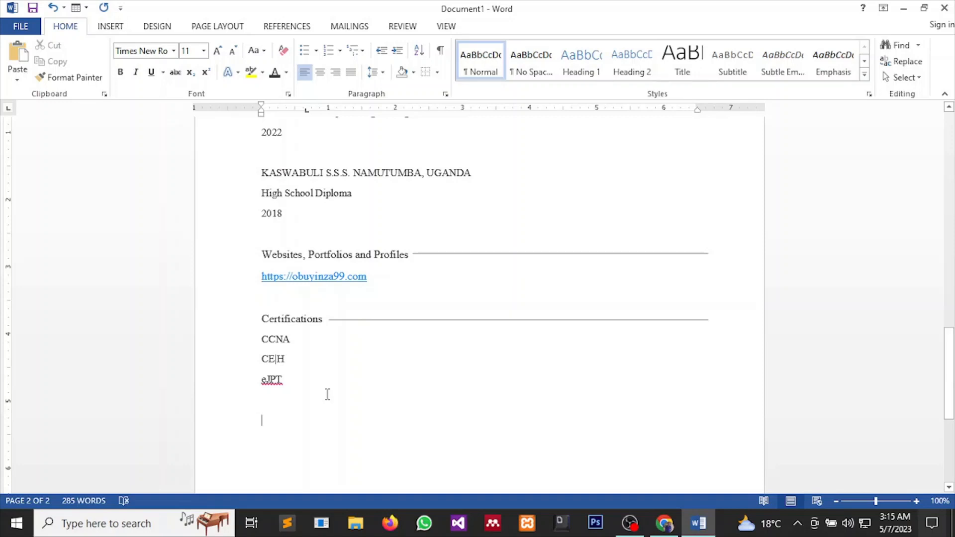
scroll(390, 351, up, 3)
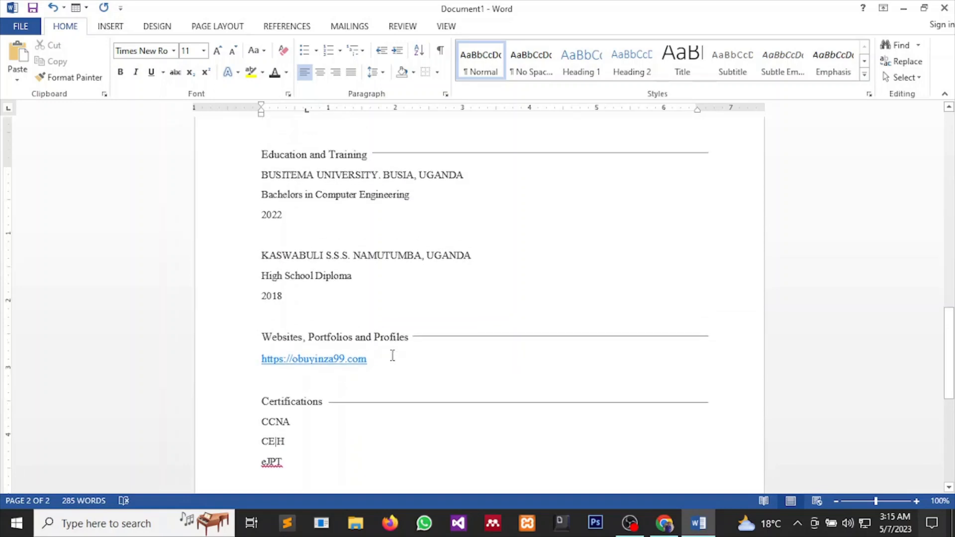
scroll(393, 355, down, 1)
scroll(393, 355, up, 8)
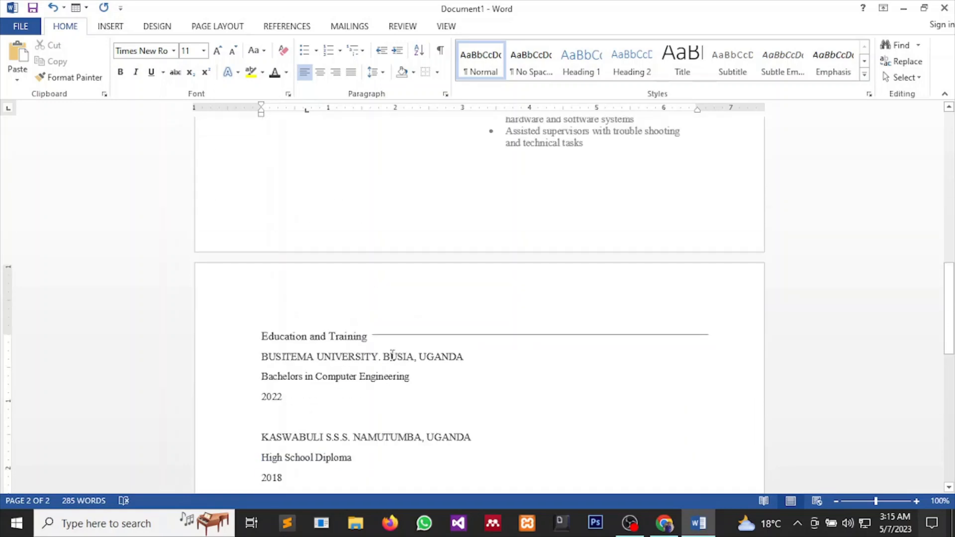
scroll(393, 356, down, 9)
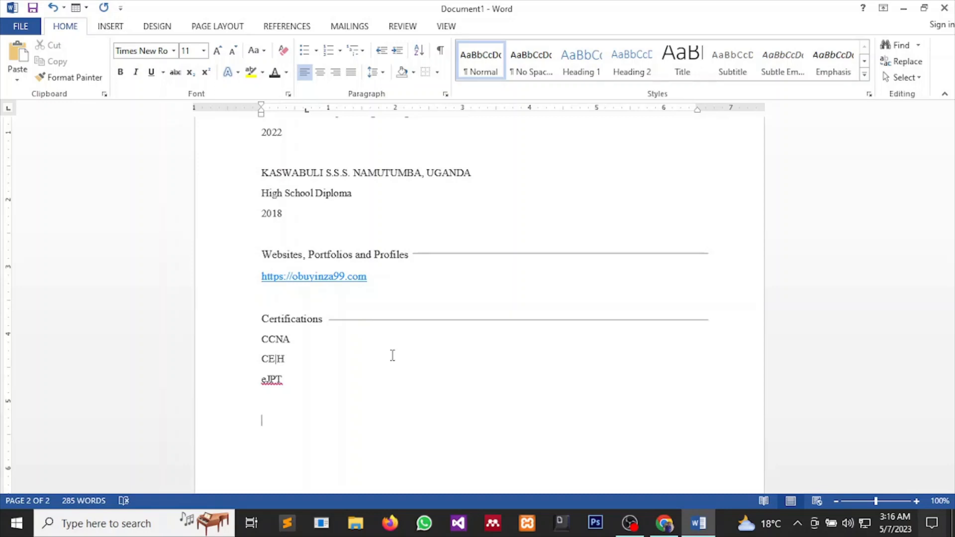
scroll(396, 356, up, 3)
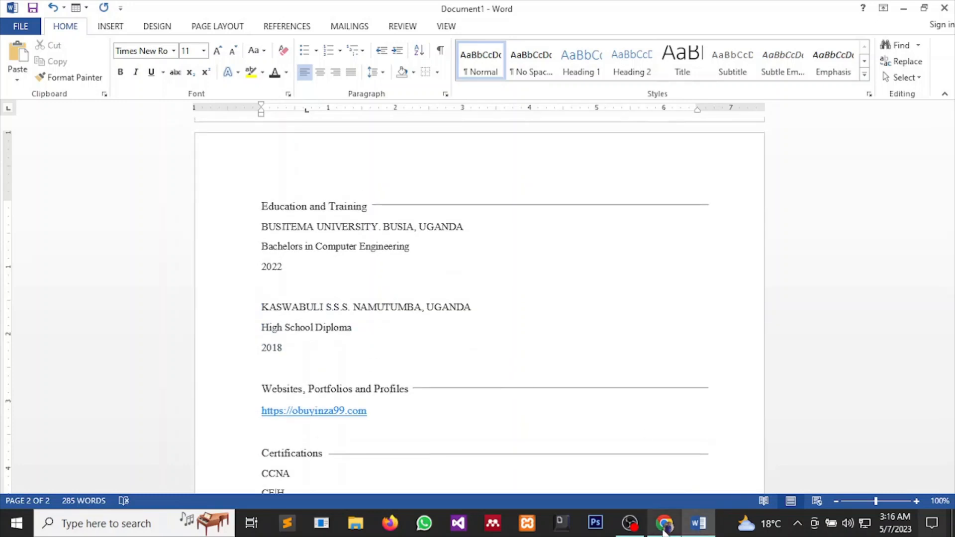
Switch back to the Word resume and scroll through both pages, returning to the top.
mouse_move(664, 527)
click(655, 465)
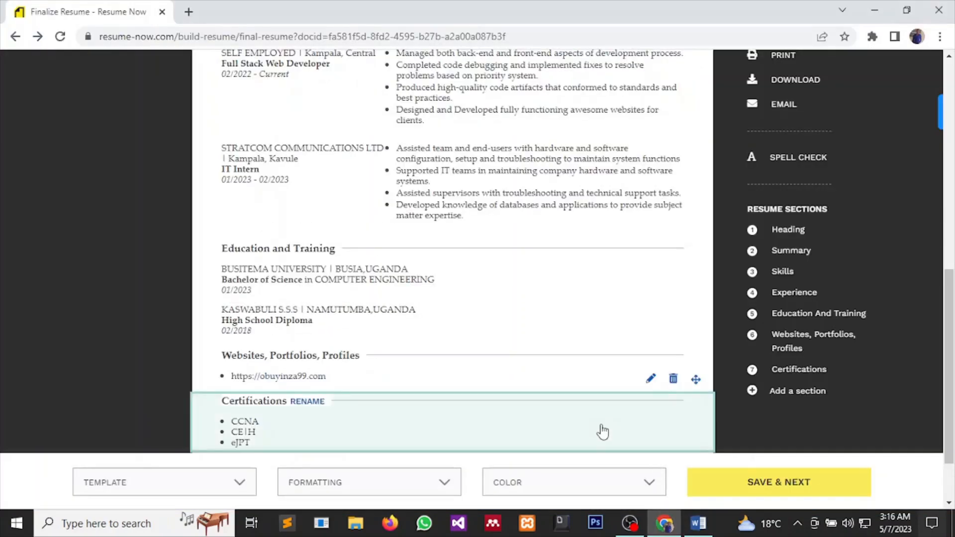
mouse_move(698, 523)
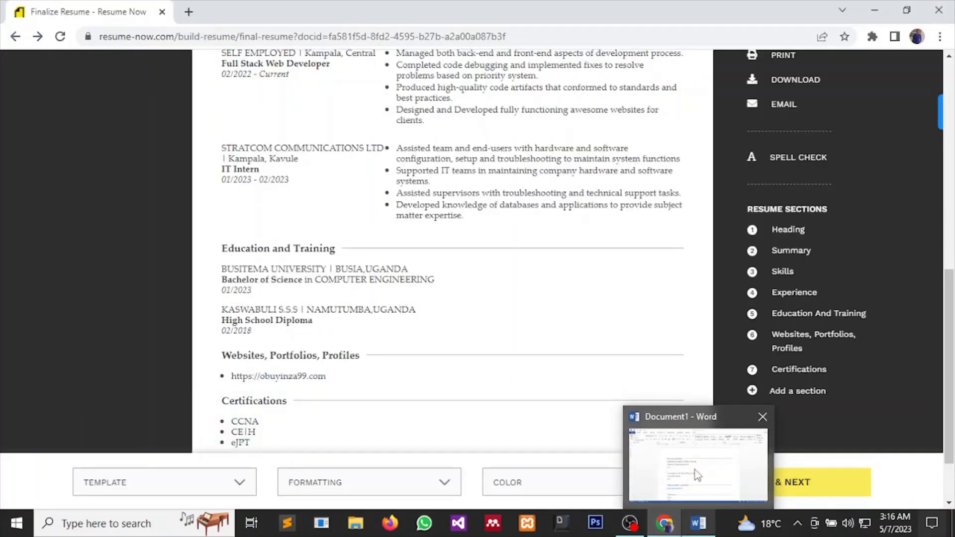
click(694, 470)
scroll(606, 402, up, 12)
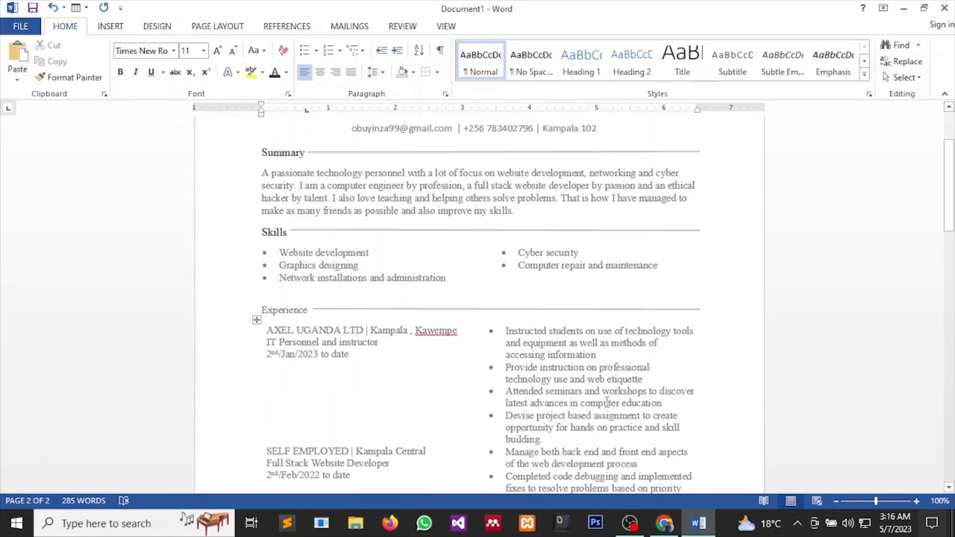
scroll(607, 402, up, 4)
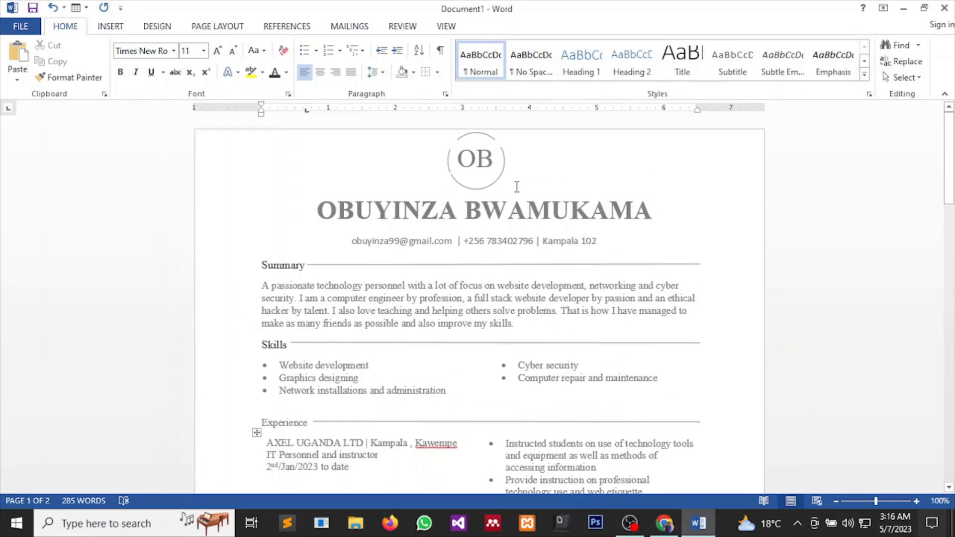
scroll(516, 187, down, 15)
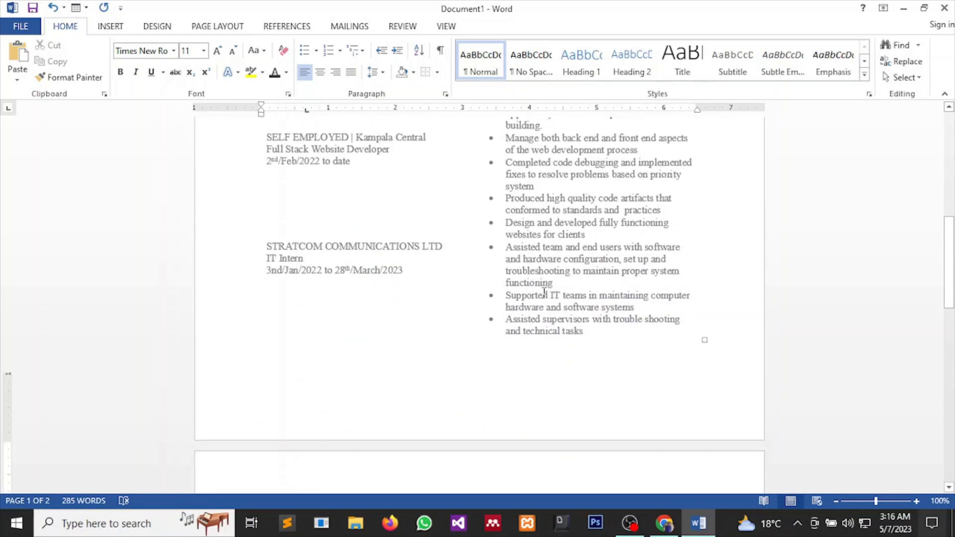
scroll(544, 292, down, 5)
scroll(544, 292, up, 9)
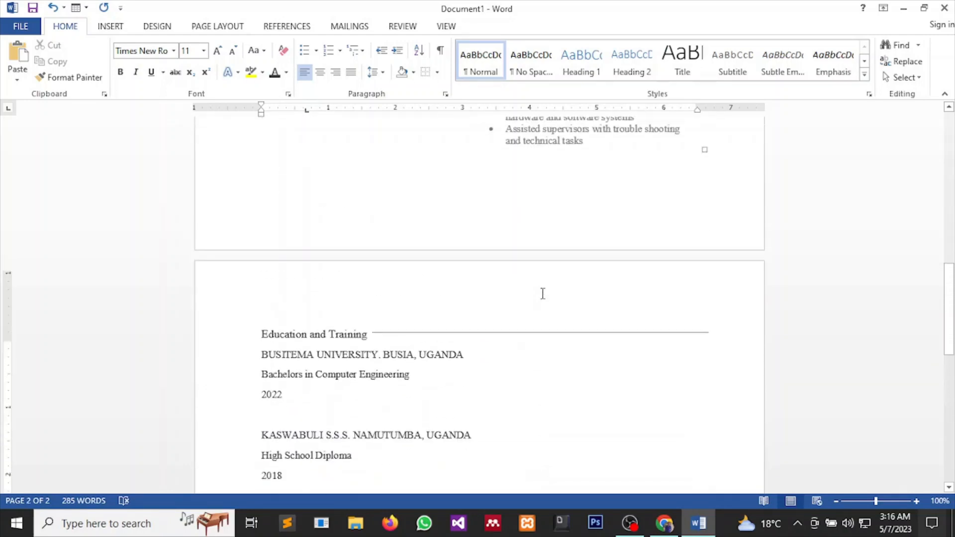
scroll(543, 293, up, 2)
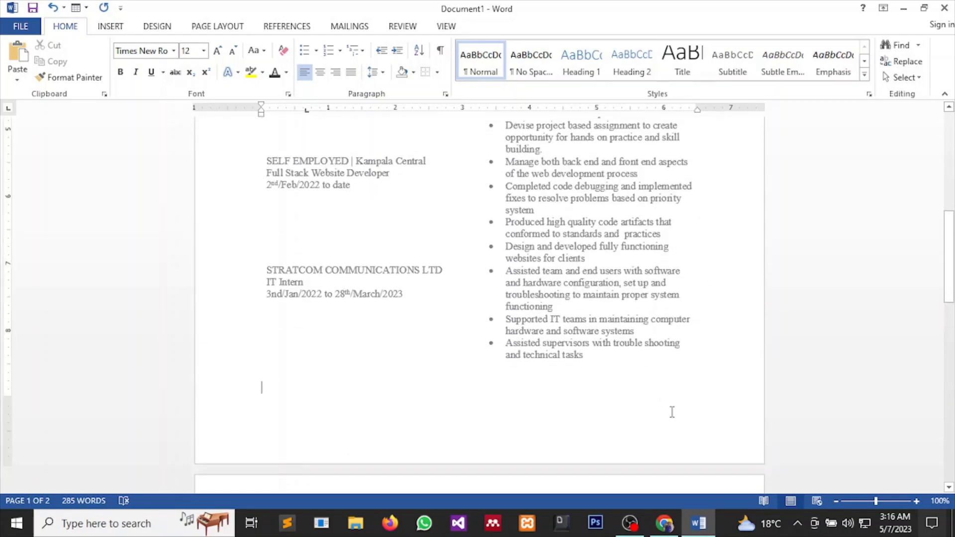
scroll(671, 391, up, 7)
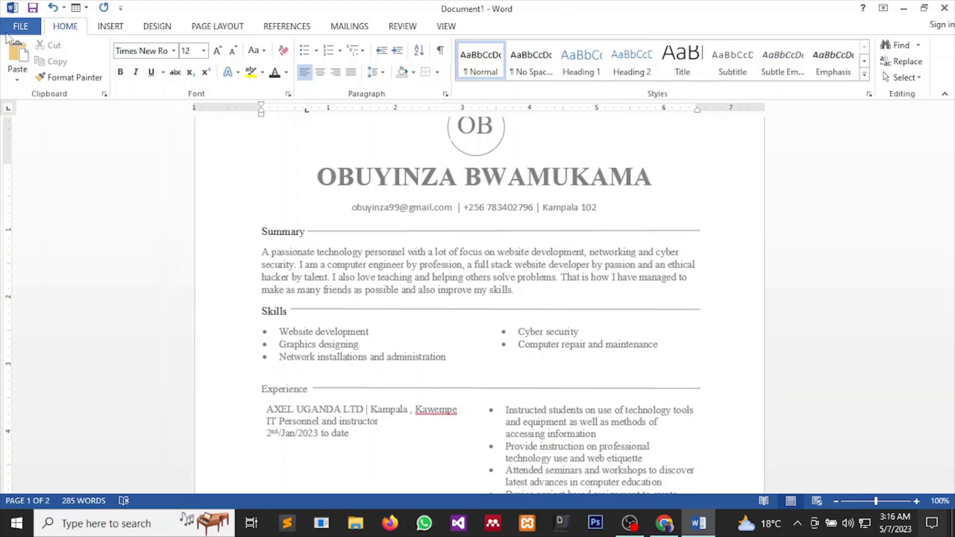
Go to FILE > Save As to show the computer's recent save folders.
click(20, 27)
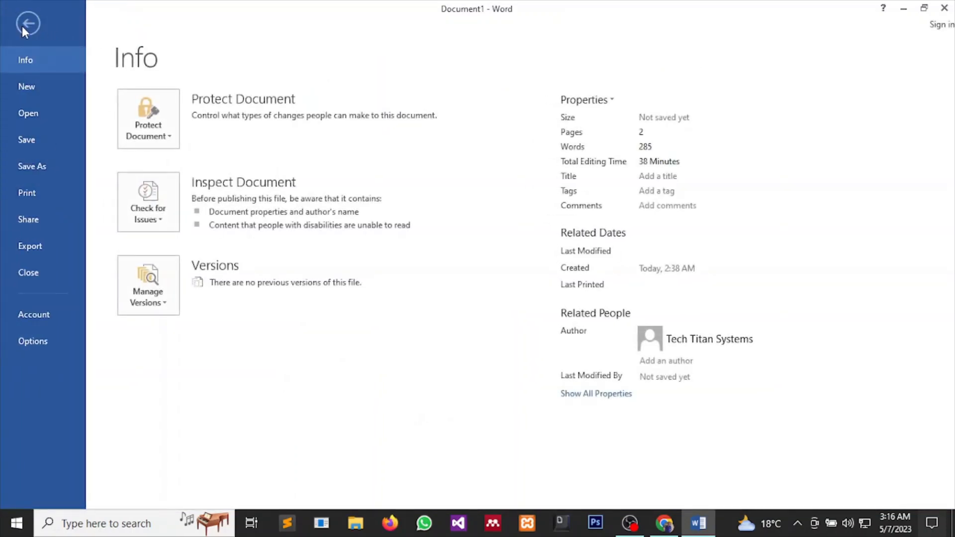
click(24, 24)
click(30, 31)
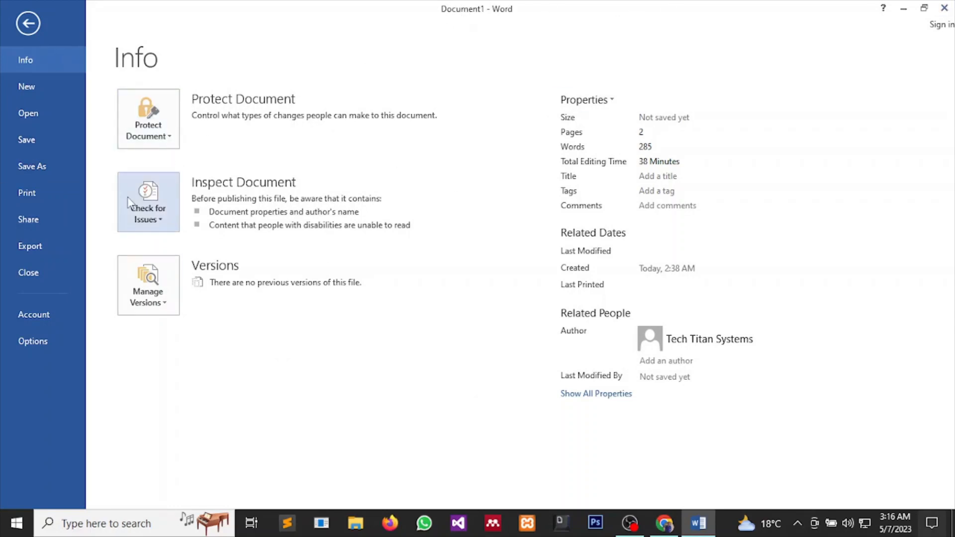
click(15, 163)
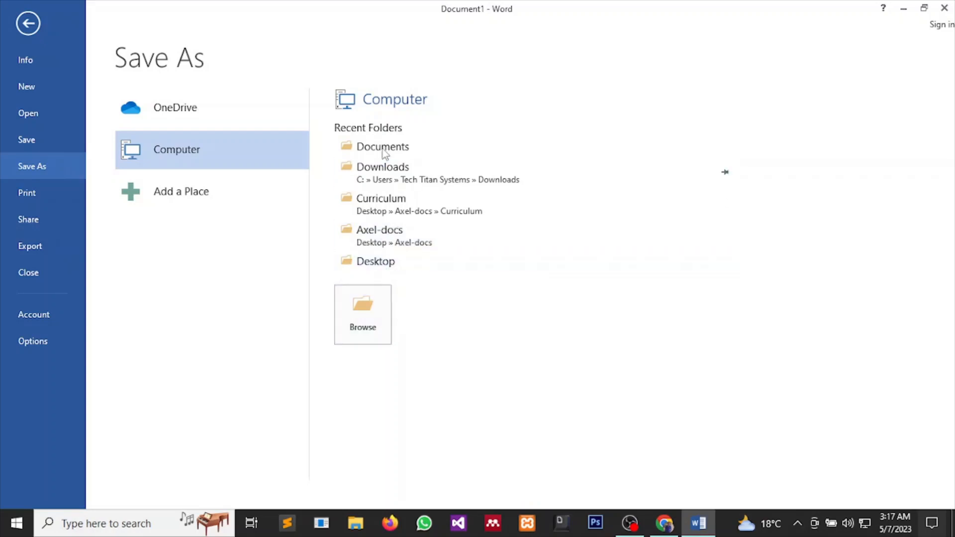
Browse to the Documents folder in the full Save As dialog.
click(368, 312)
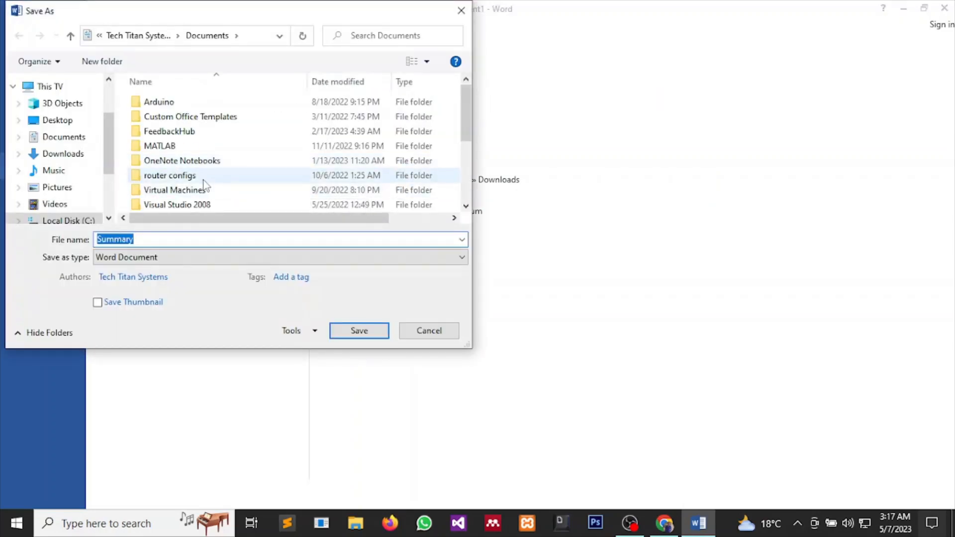
scroll(55, 192, down, 1)
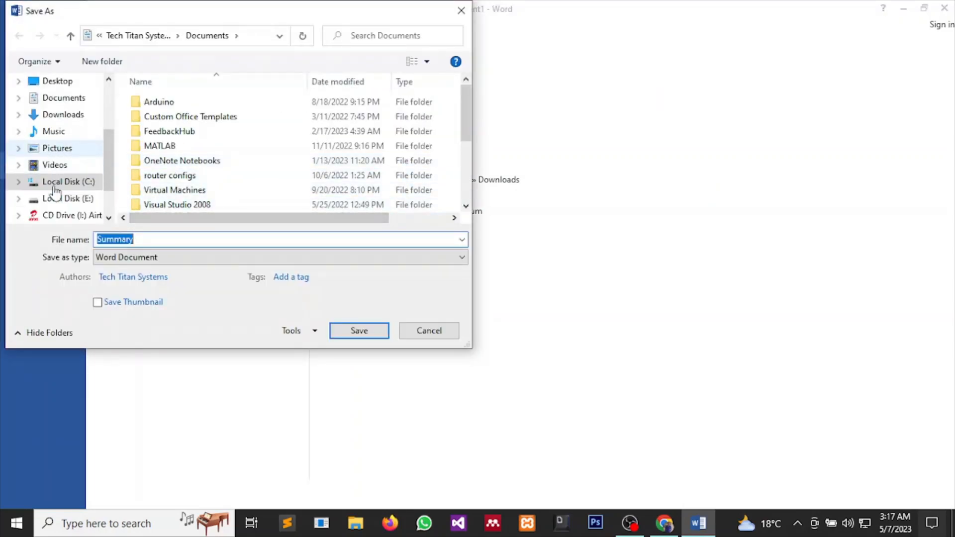
scroll(55, 191, down, 1)
scroll(55, 193, up, 2)
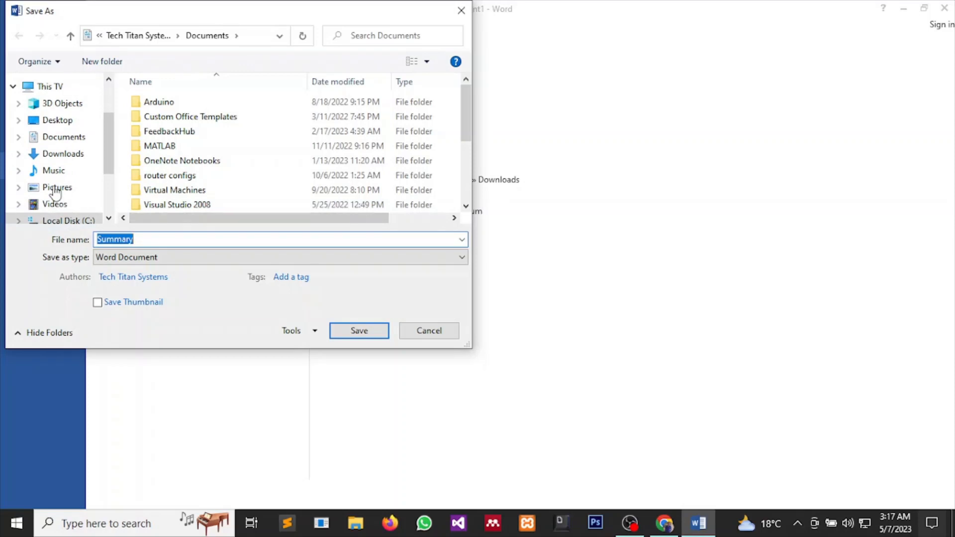
scroll(55, 192, up, 1)
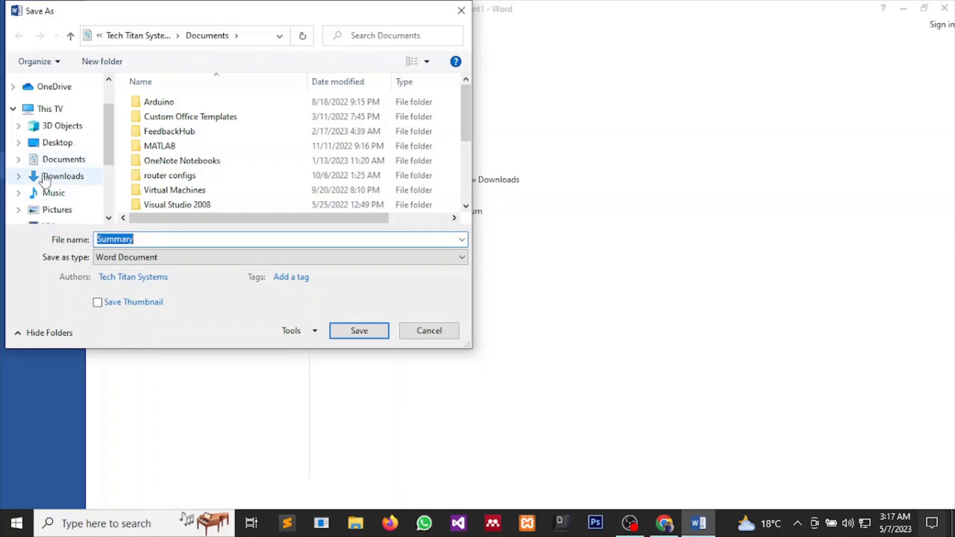
click(46, 161)
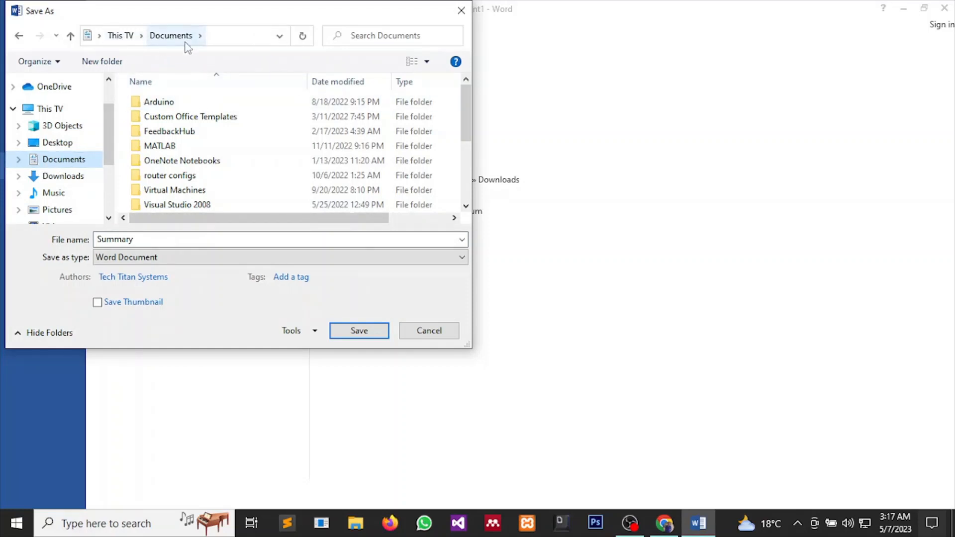
Save the resume as a PDF named '$10.45 resume'.
double_click(149, 240)
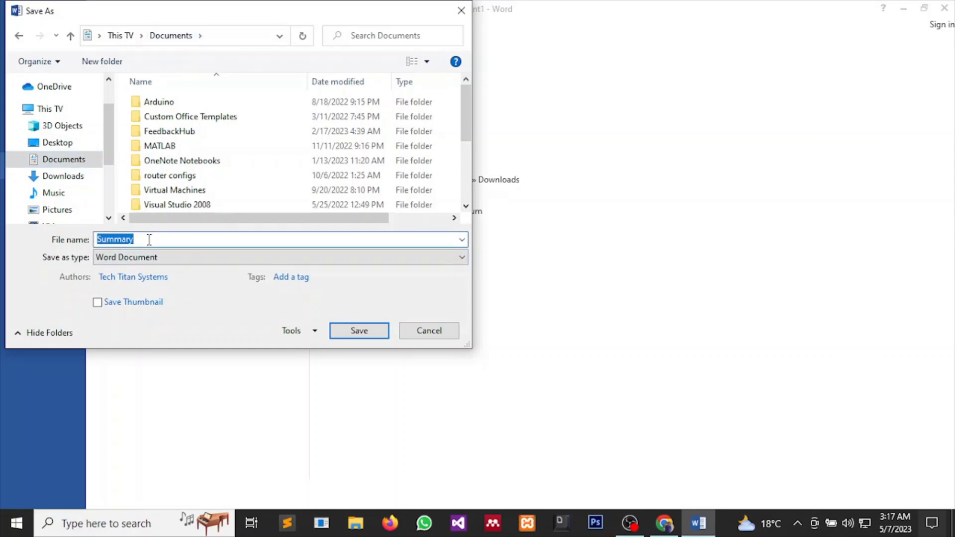
text($)
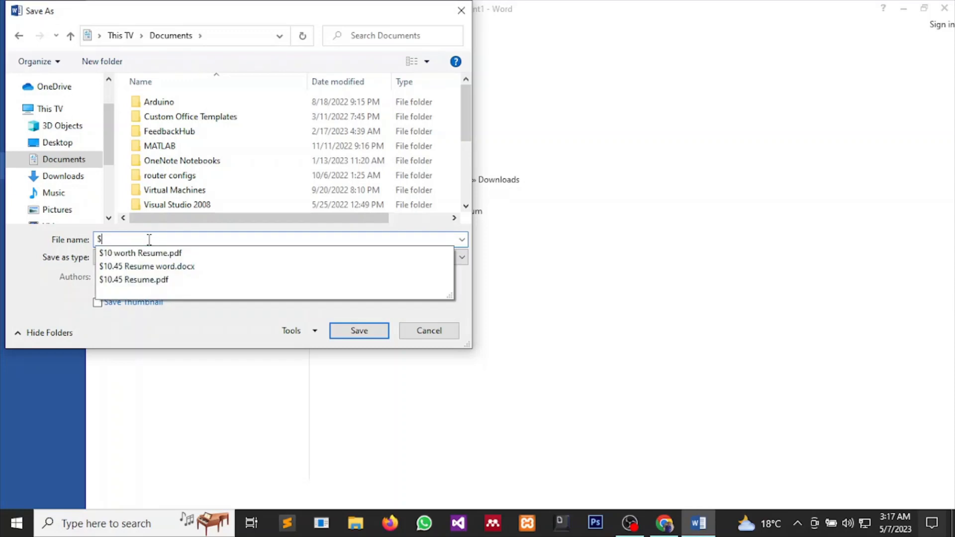
text(10.4)
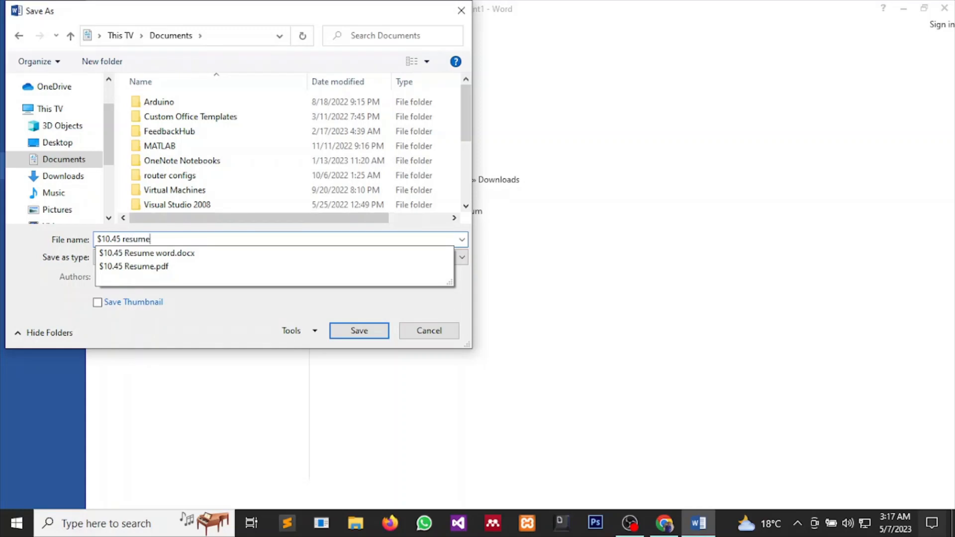
text(5 resume)
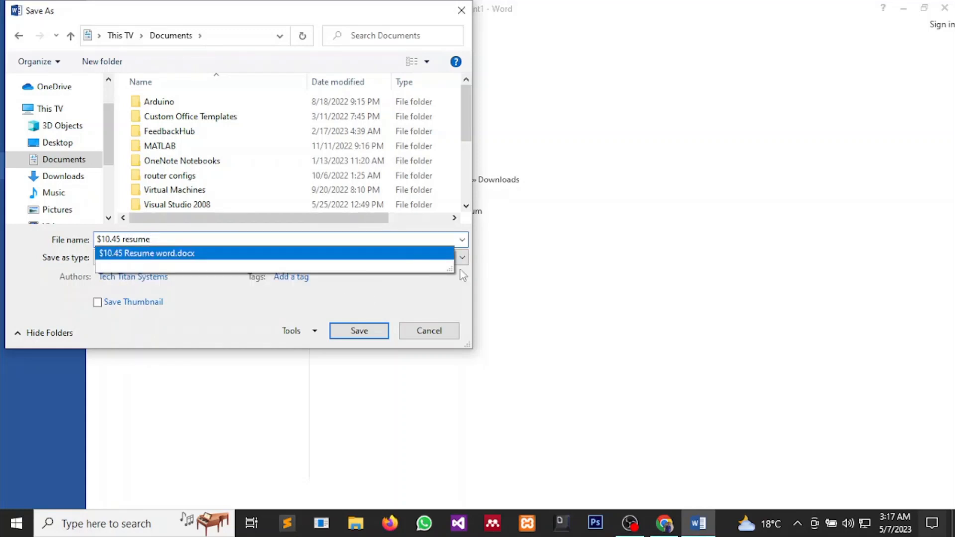
click(401, 296)
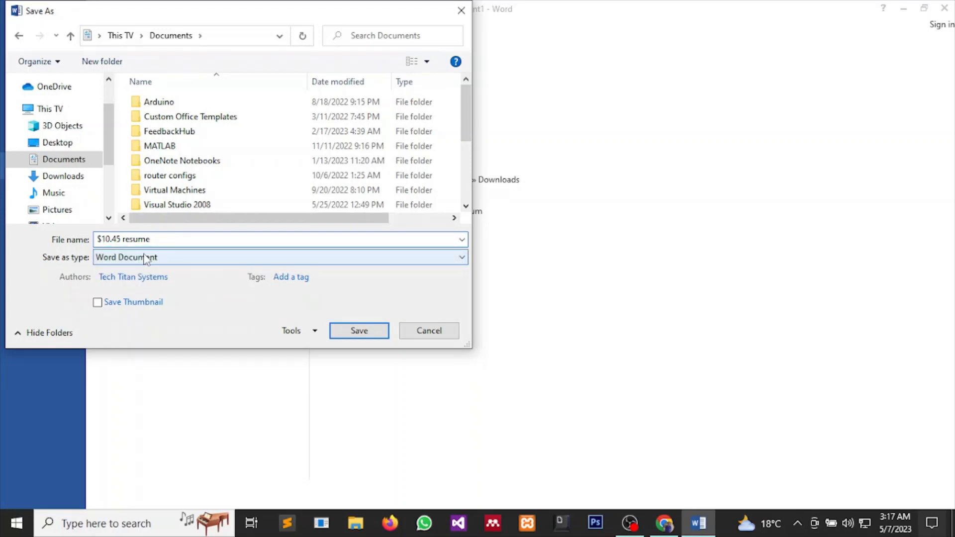
click(455, 258)
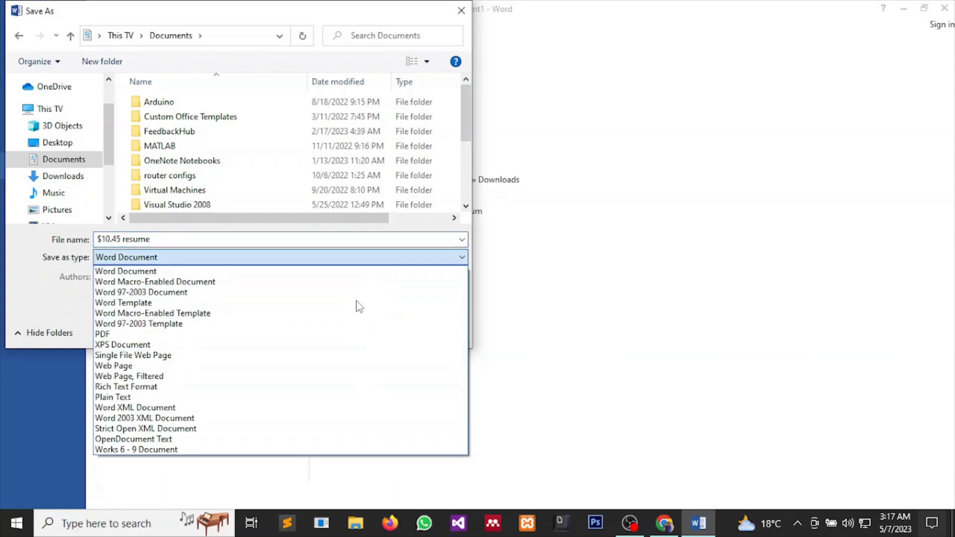
click(343, 338)
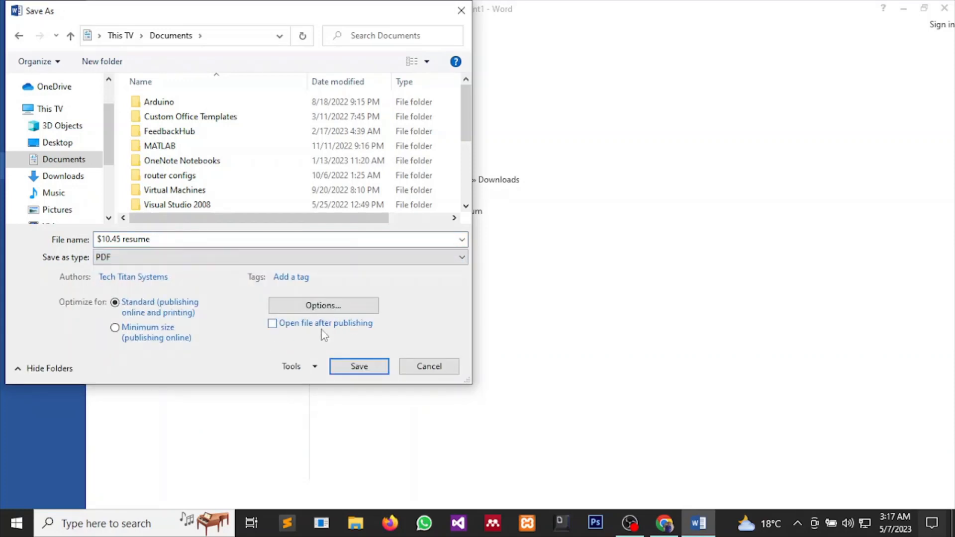
click(366, 370)
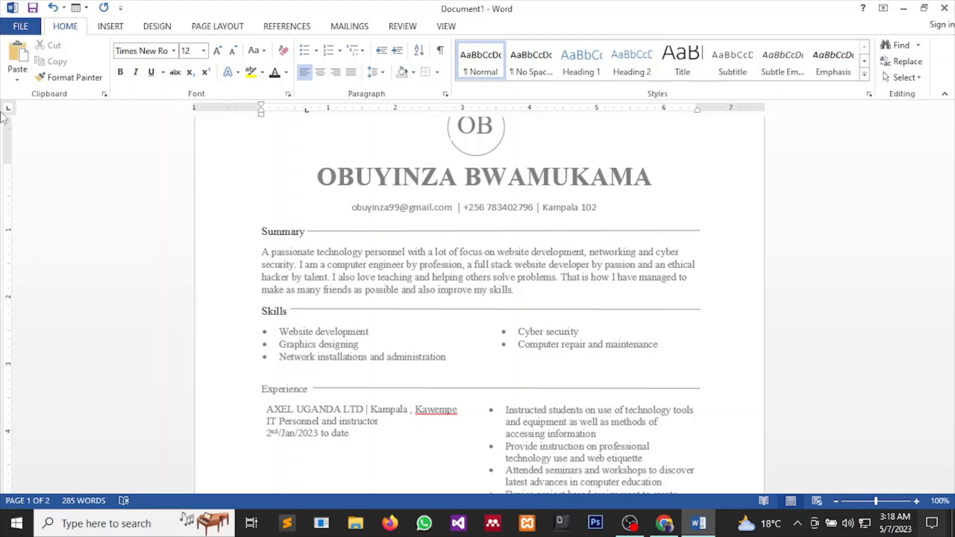
Save a Word document copy named 'resume word' into the Documents folder.
click(31, 26)
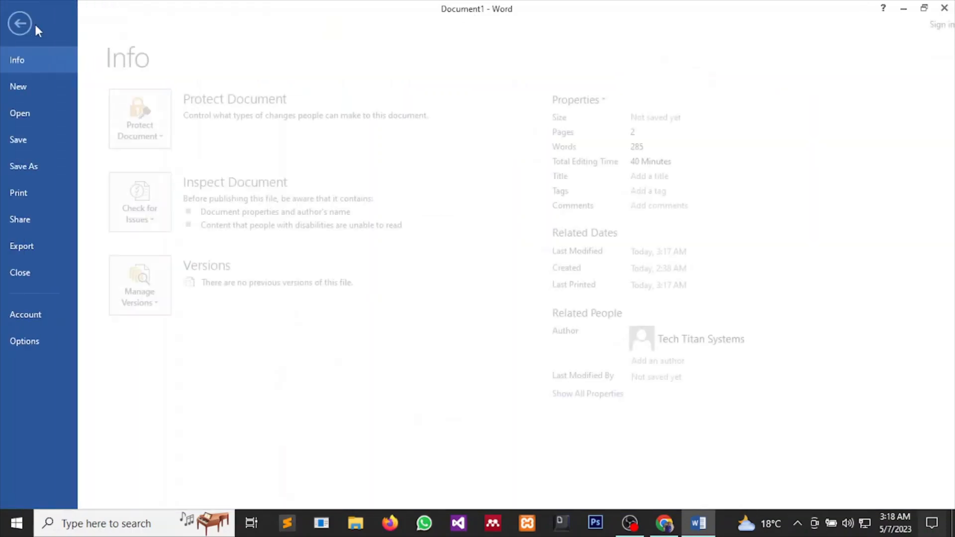
click(27, 171)
click(378, 149)
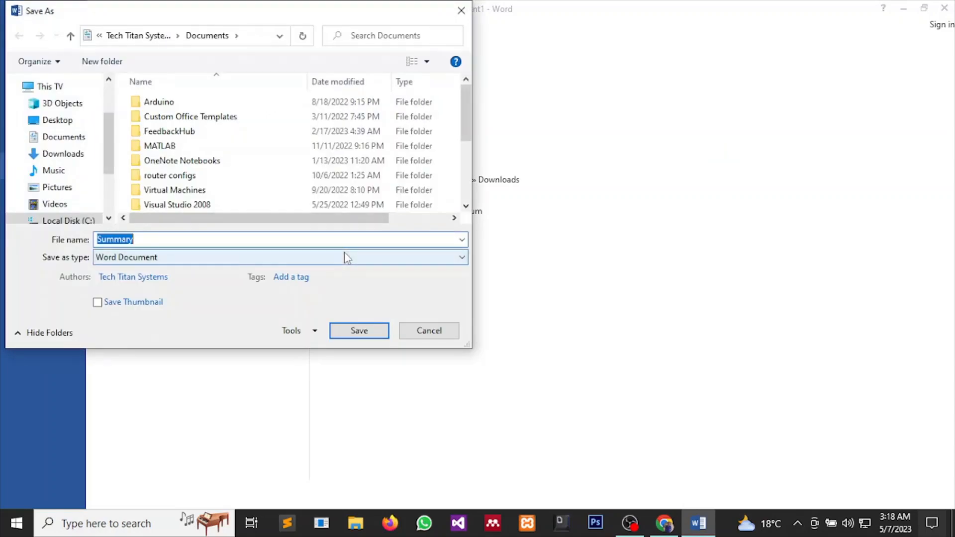
text(resume word)
click(382, 333)
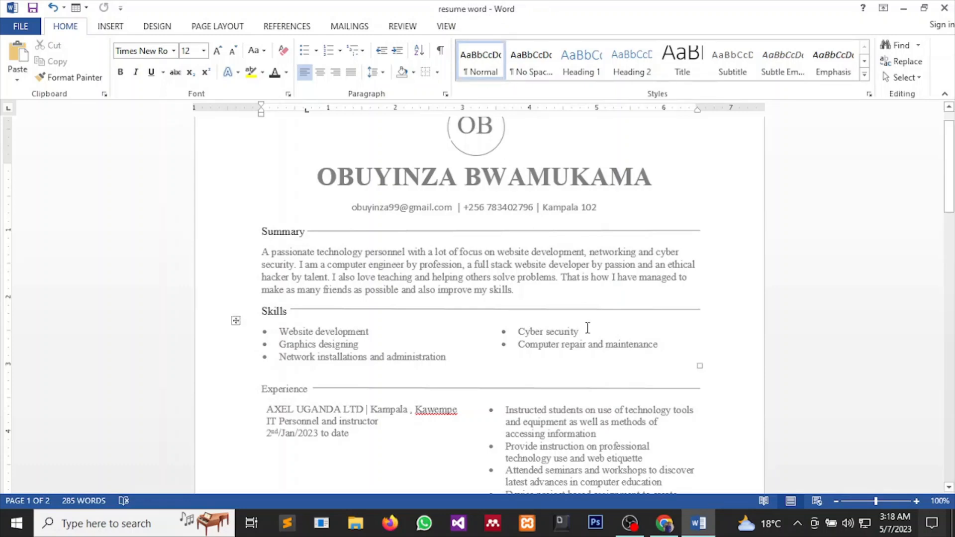
scroll(592, 331, up, 1)
scroll(592, 330, down, 10)
scroll(592, 331, down, 5)
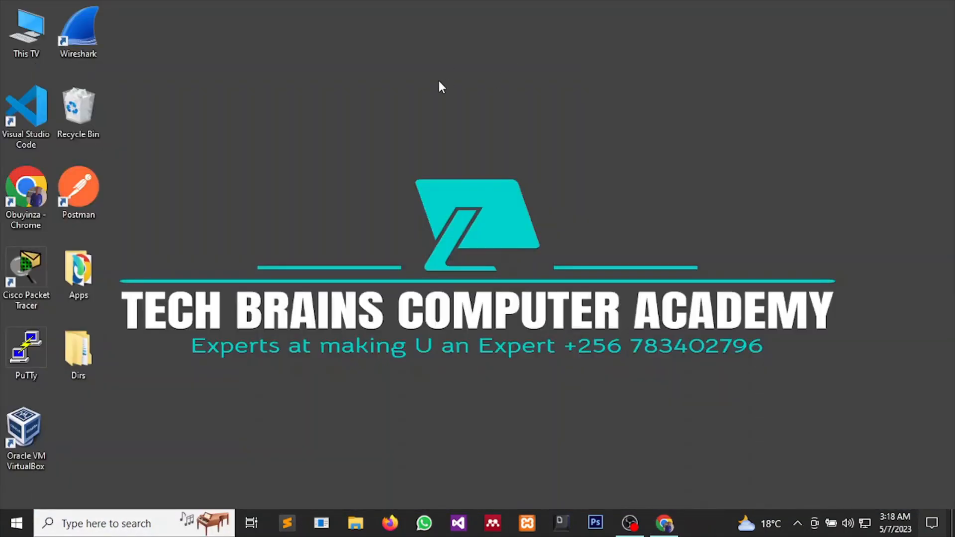
Refresh the desktop, then open This TV > Documents in File Explorer.
right_click(439, 81)
click(475, 121)
right_click(439, 69)
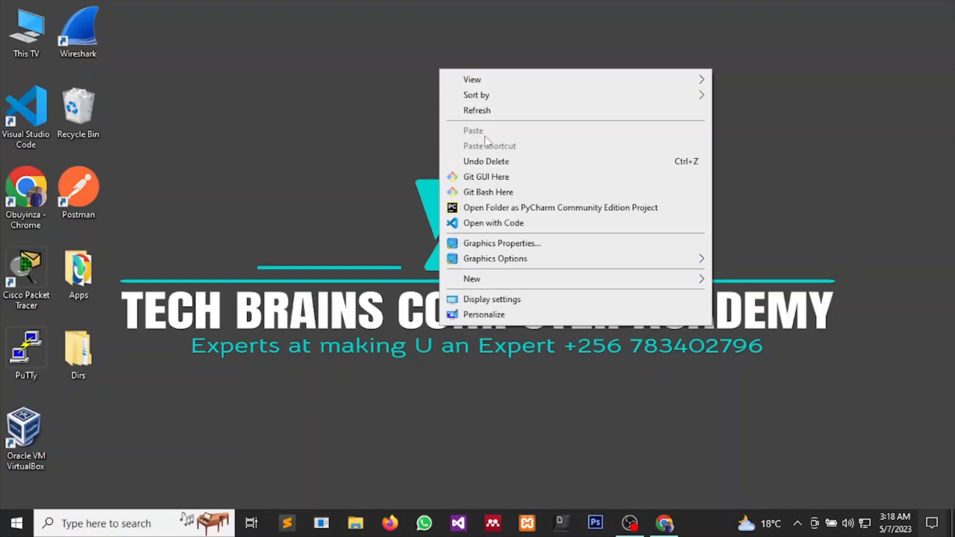
click(486, 110)
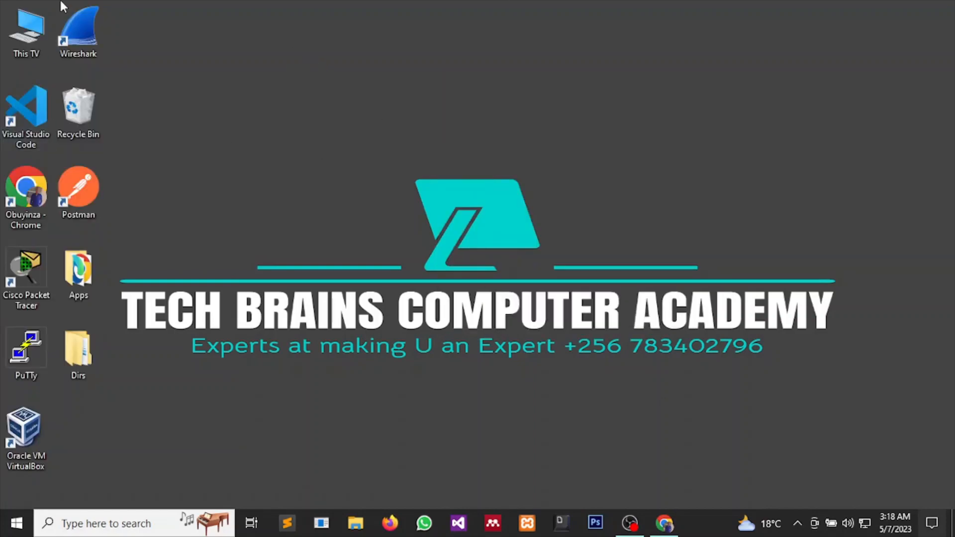
double_click(28, 36)
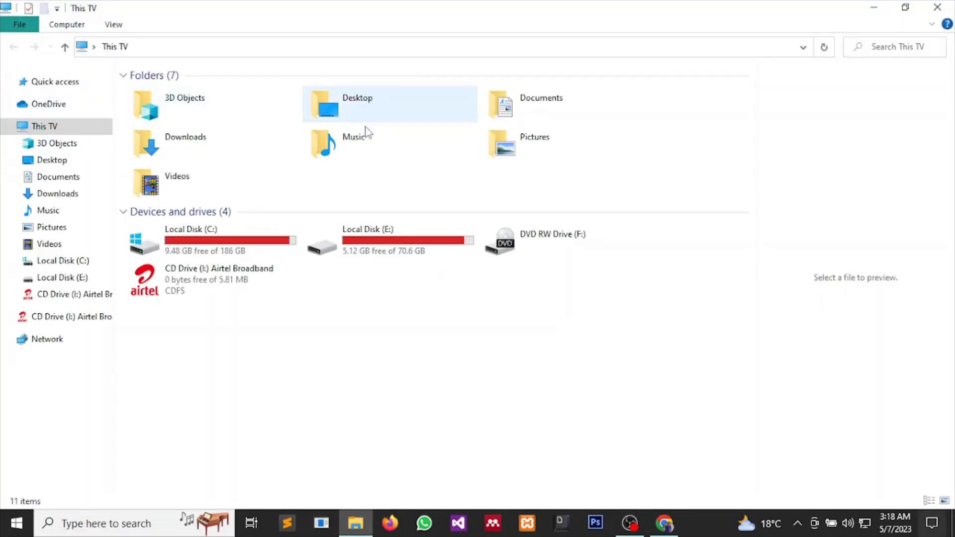
click(586, 103)
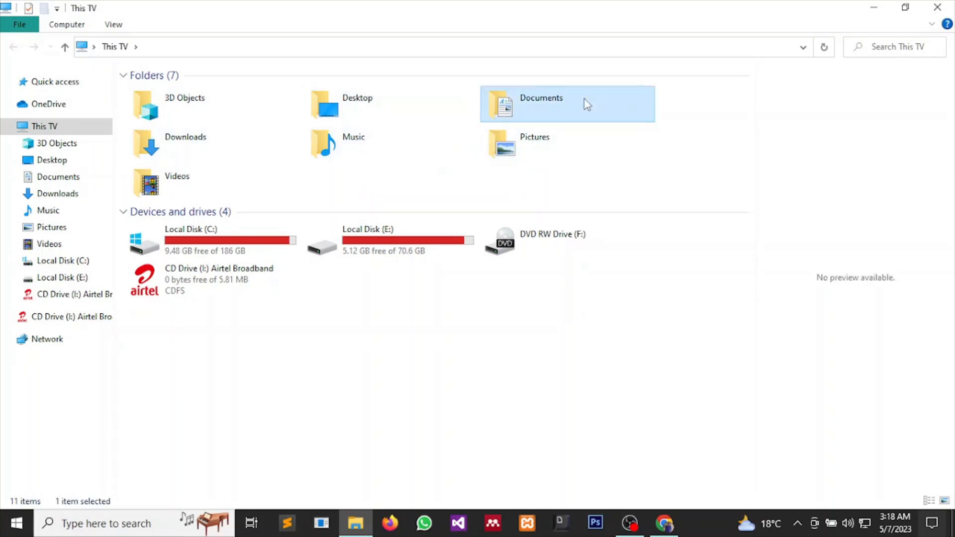
double_click(587, 104)
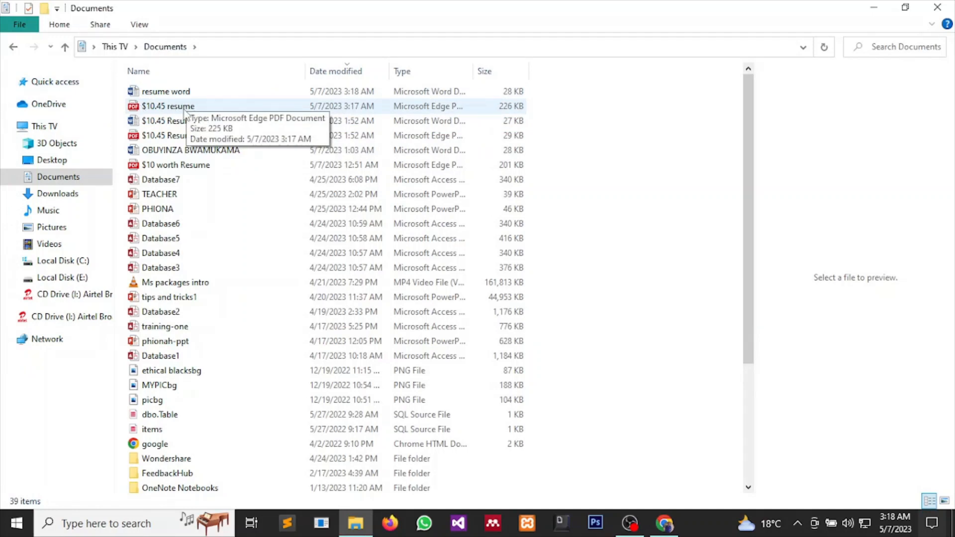
Review the '$10.45 resume' PDF in Edge, then minimize it and reopen 'resume word' in Word.
double_click(186, 108)
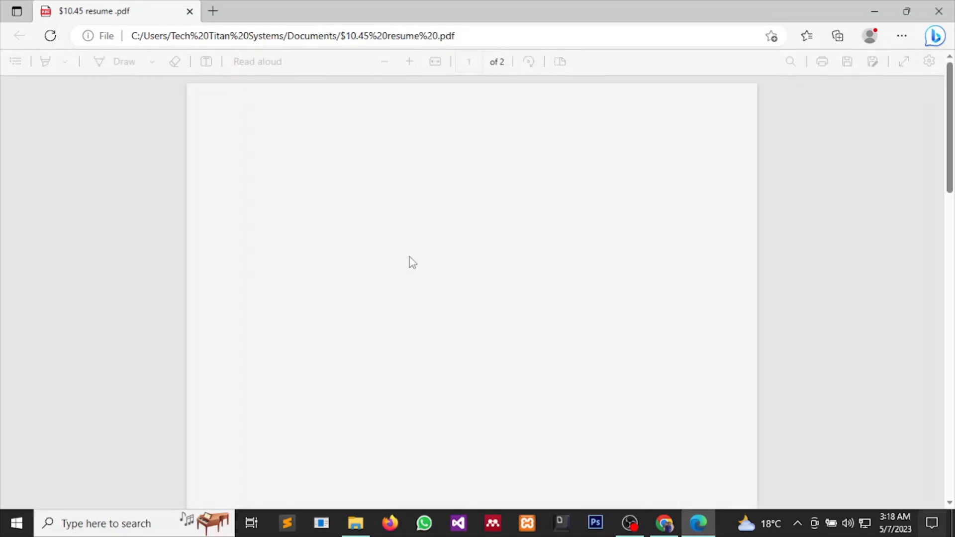
scroll(447, 284, down, 10)
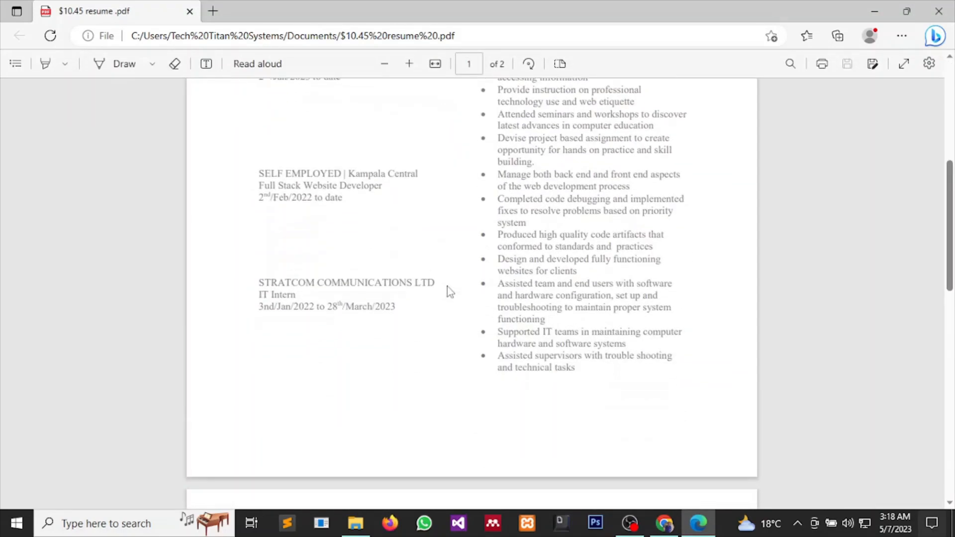
scroll(448, 288, up, 10)
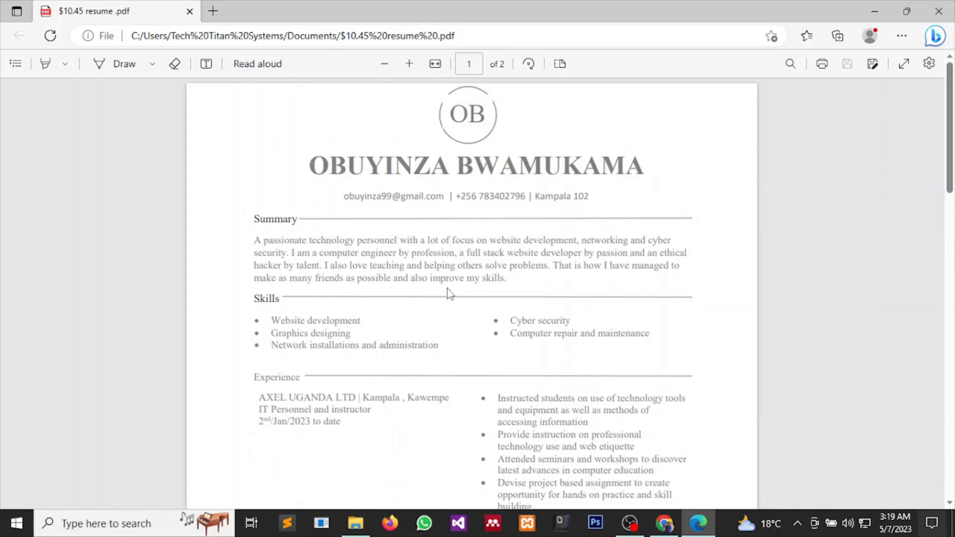
scroll(447, 289, down, 8)
scroll(533, 307, up, 3)
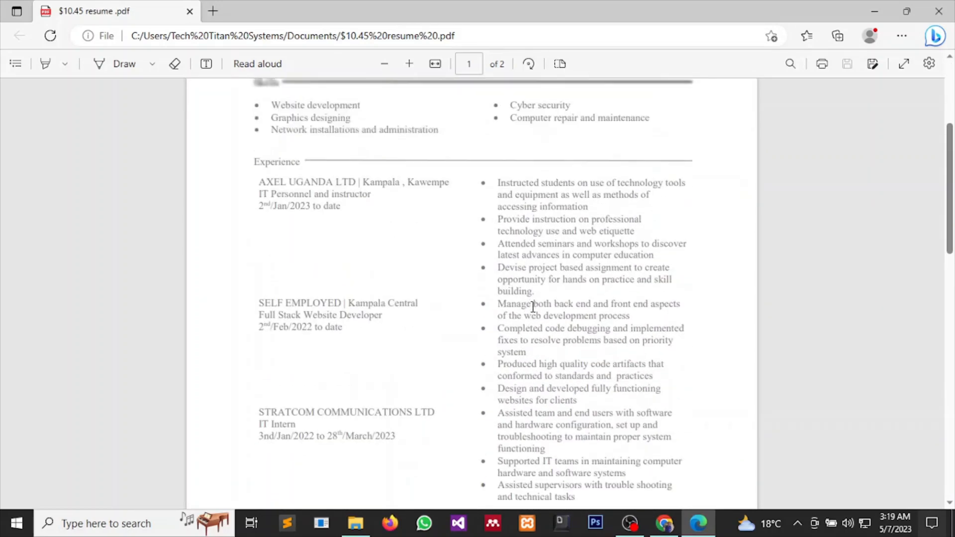
scroll(533, 307, up, 1)
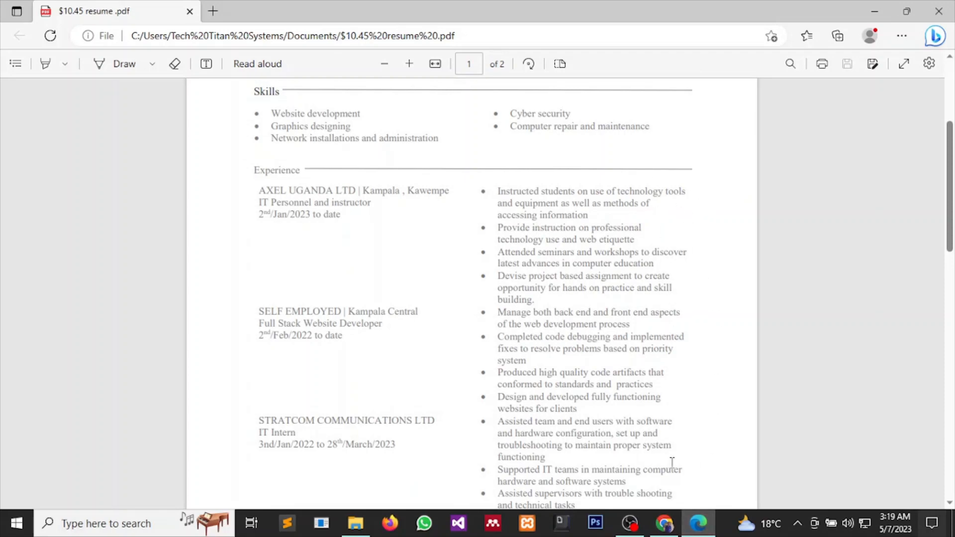
scroll(692, 343, up, 5)
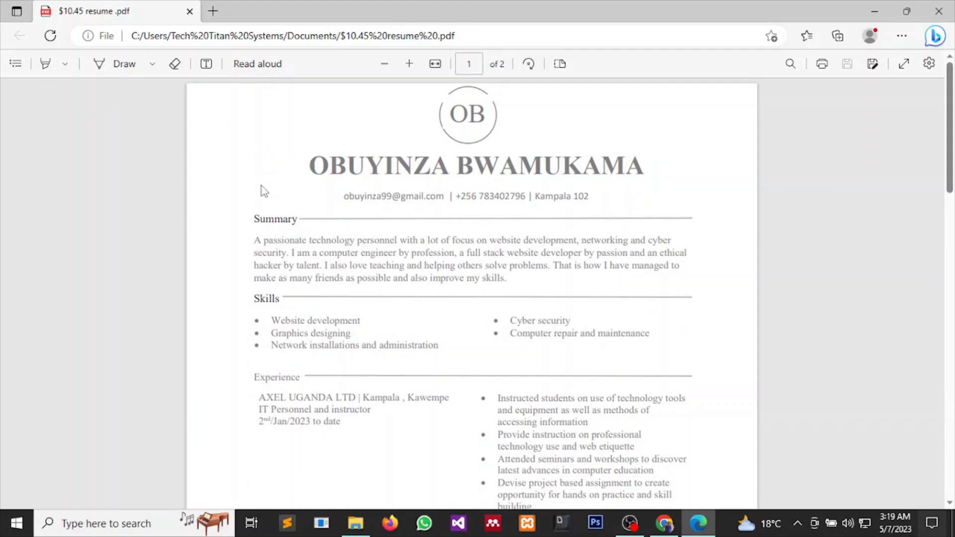
click(876, 9)
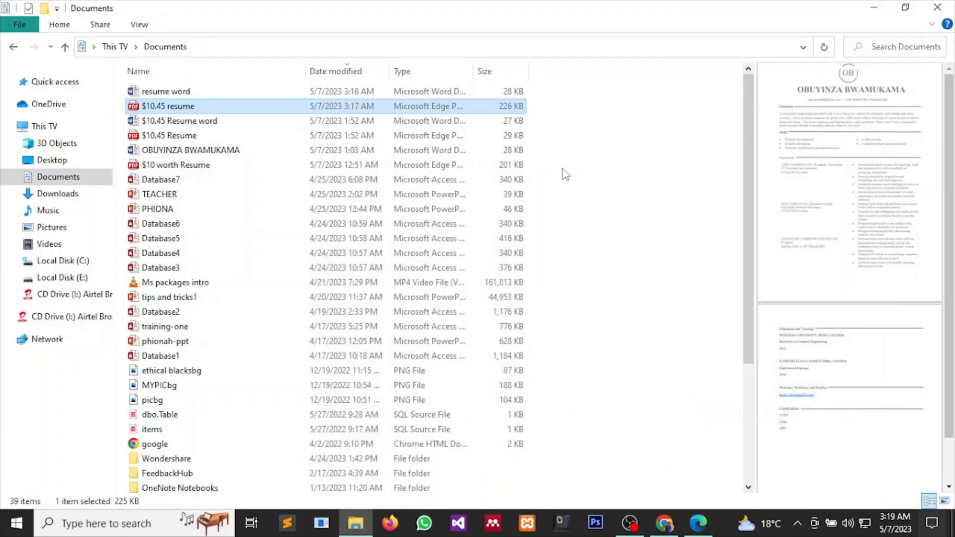
double_click(166, 91)
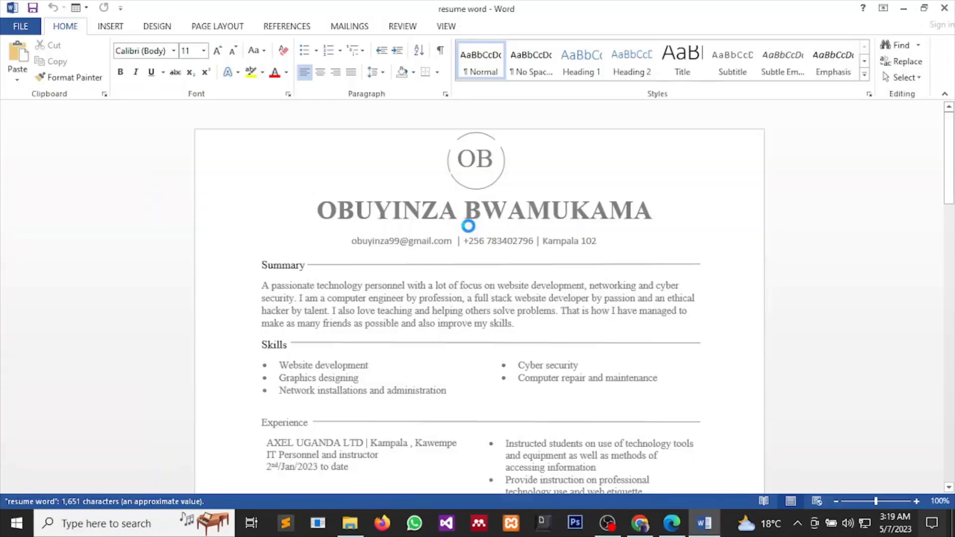
Select the entire Summary paragraph and apply Justify alignment.
scroll(490, 261, down, 1)
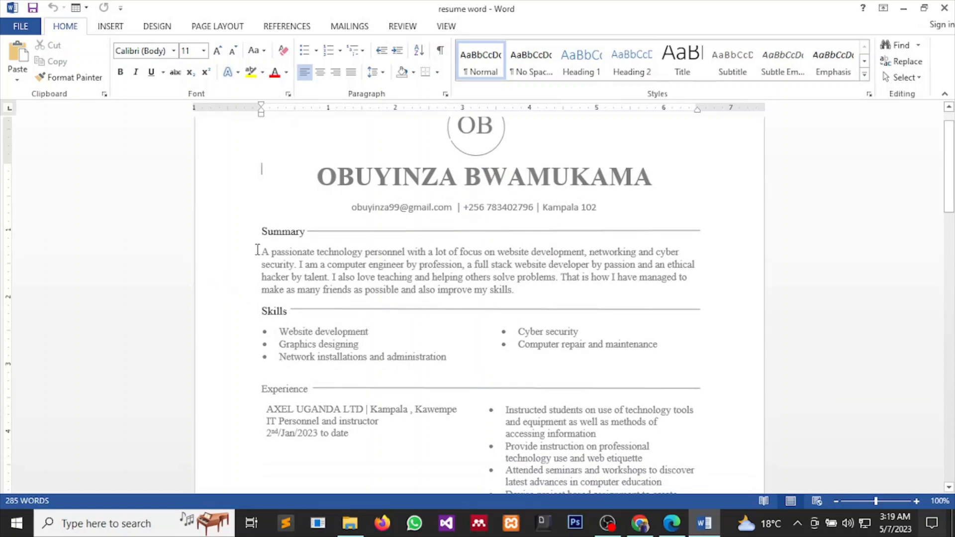
drag(261, 251, 568, 295)
click(682, 254)
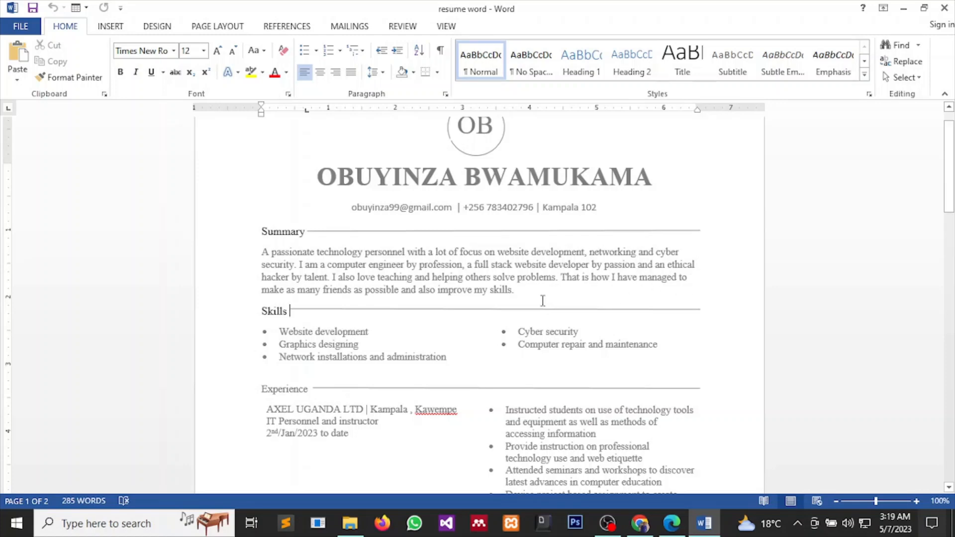
drag(542, 301, 207, 249)
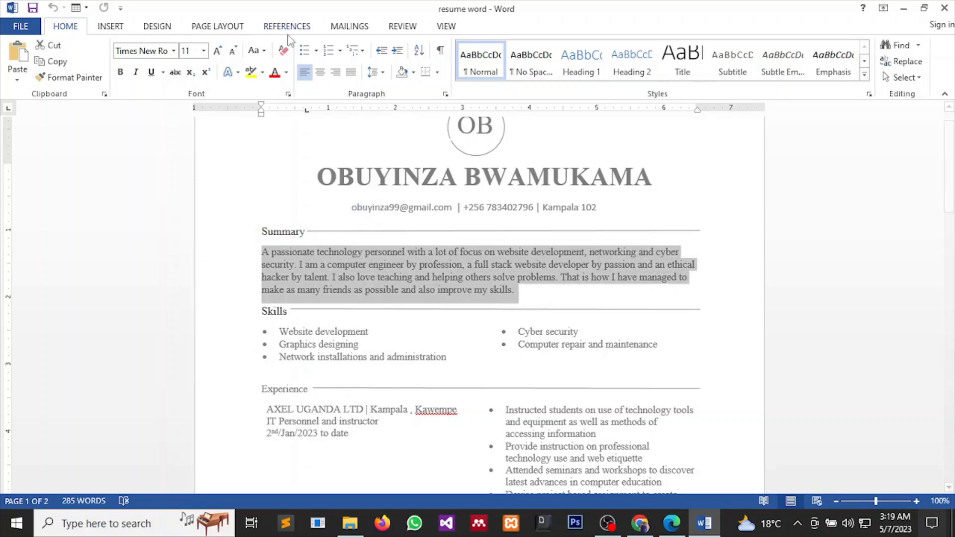
click(351, 75)
click(592, 264)
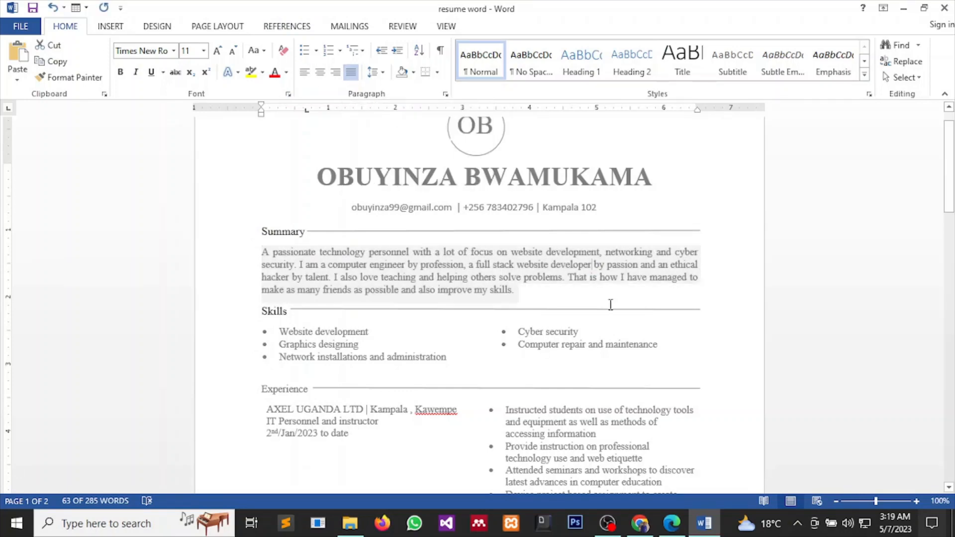
scroll(573, 324, down, 10)
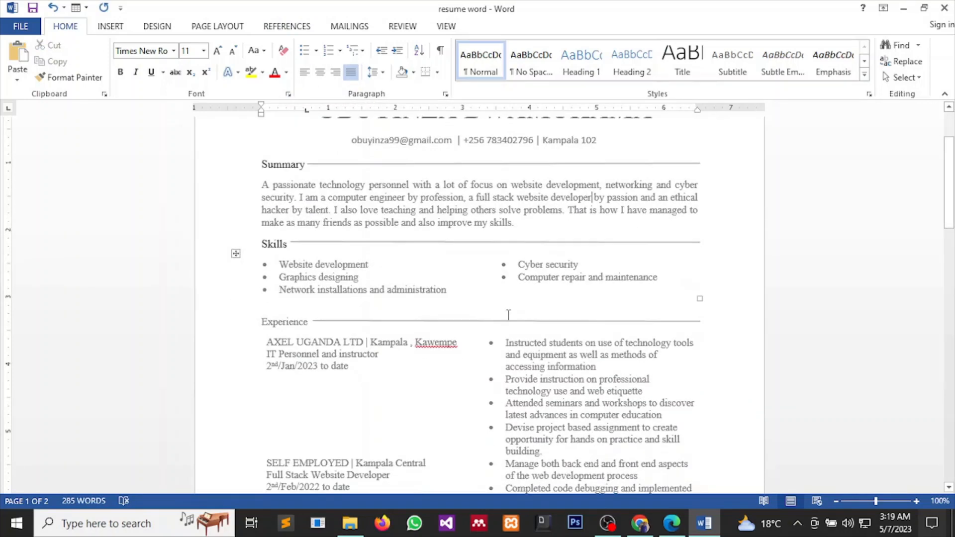
scroll(515, 279, up, 1)
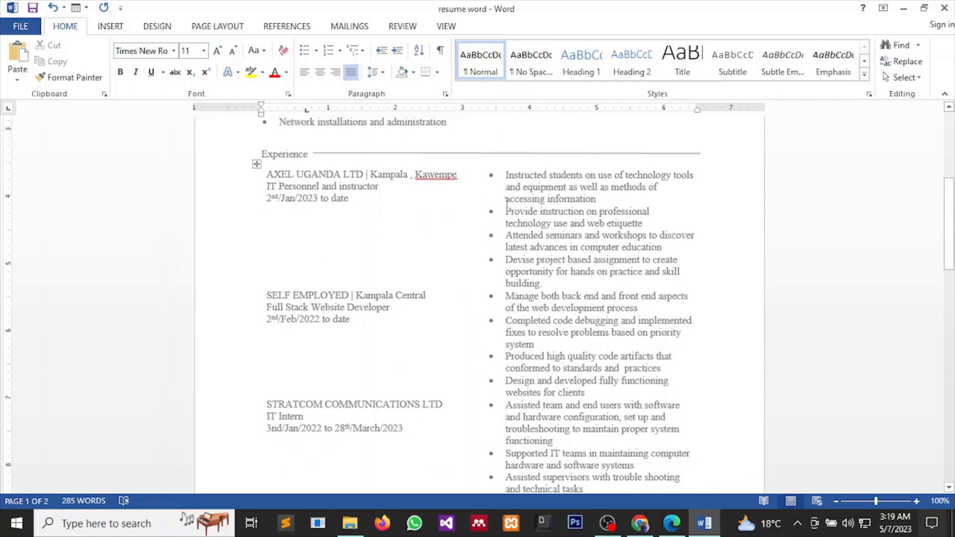
drag(503, 174, 592, 377)
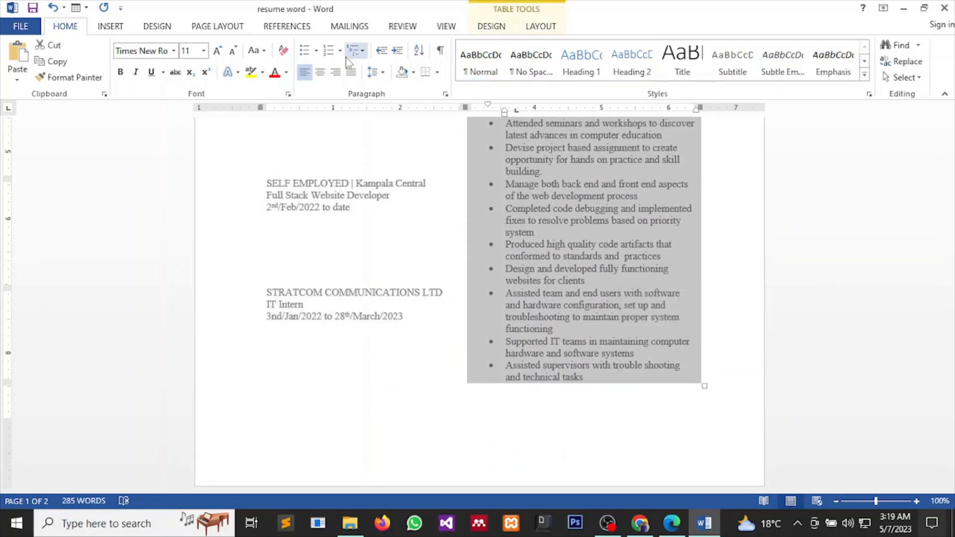
click(352, 73)
scroll(454, 319, up, 10)
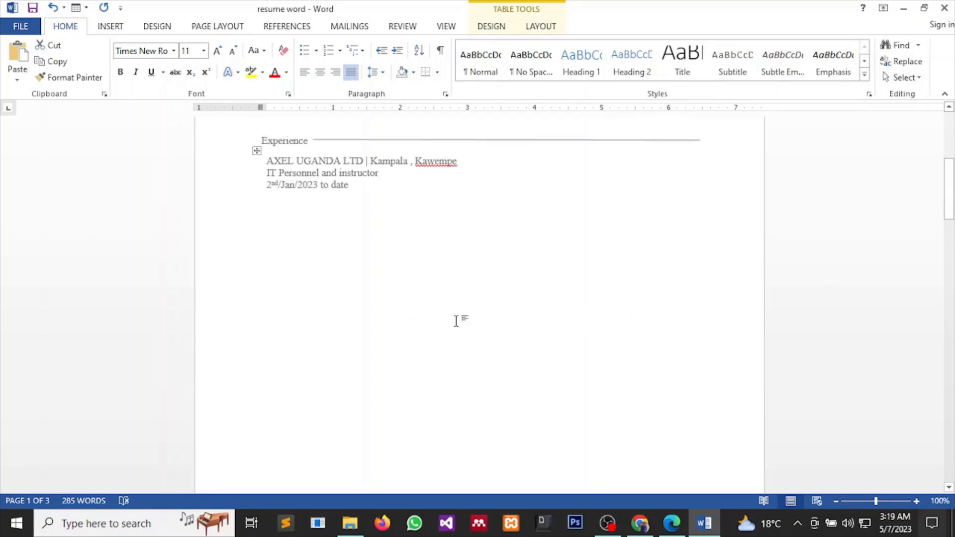
scroll(459, 322, up, 1)
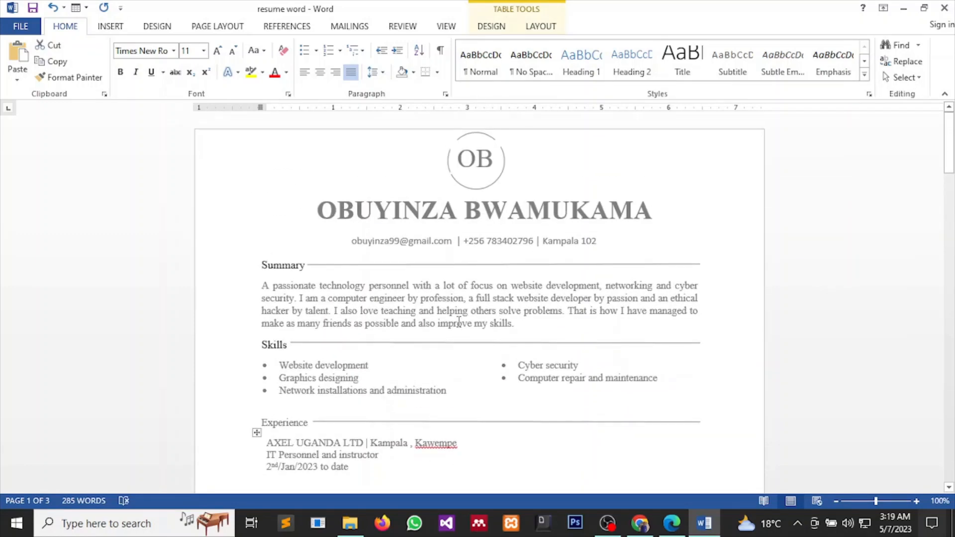
scroll(453, 322, down, 8)
scroll(448, 321, up, 5)
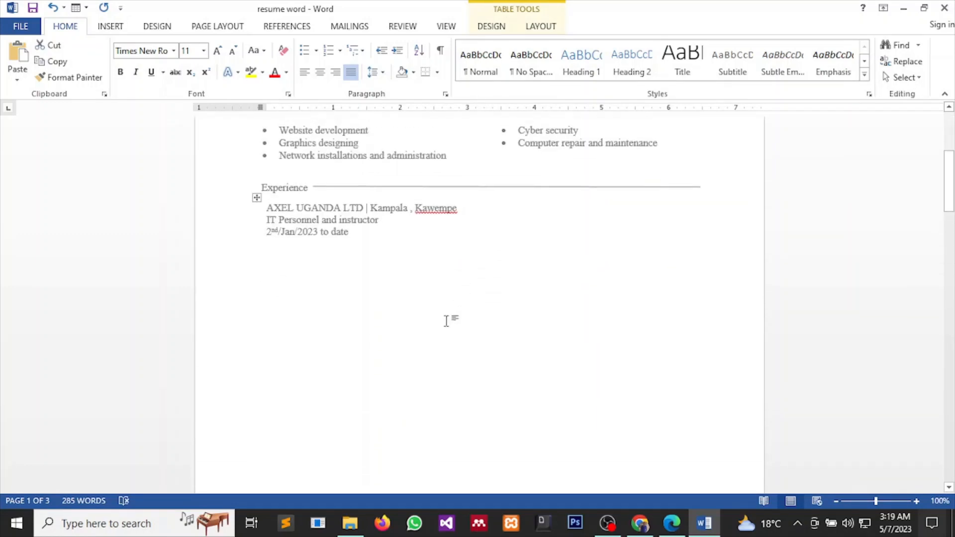
scroll(447, 321, up, 2)
scroll(438, 317, down, 8)
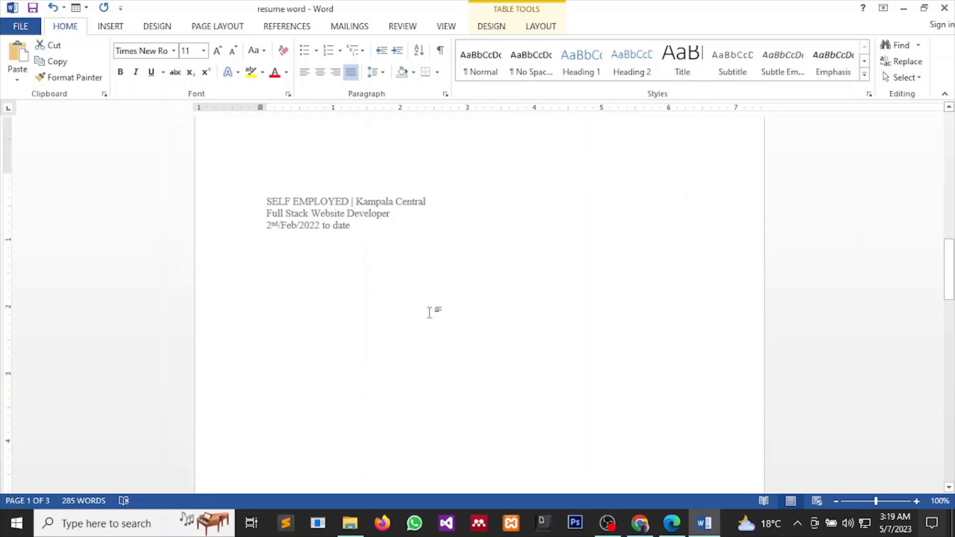
key(ctrl+z)
scroll(441, 313, up, 3)
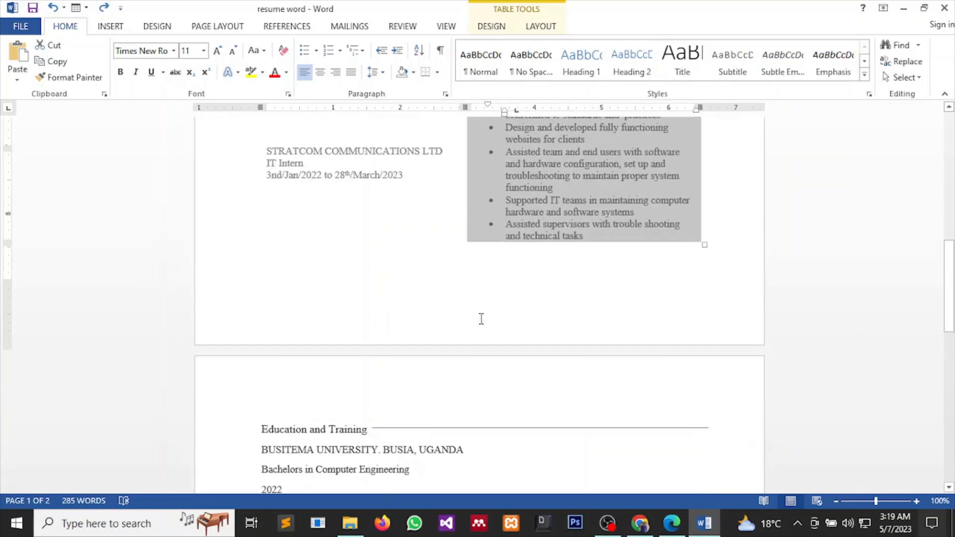
scroll(483, 326, up, 5)
click(523, 333)
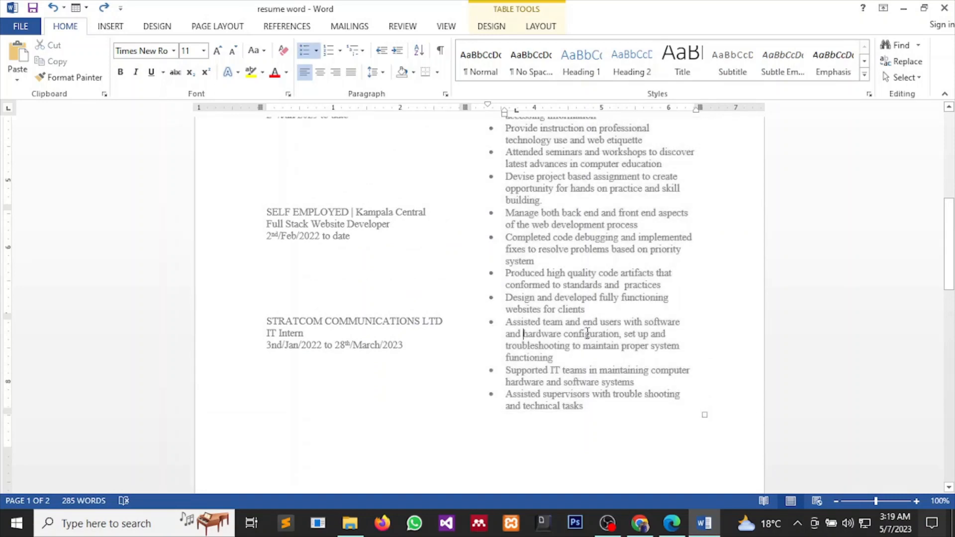
drag(585, 406, 570, 383)
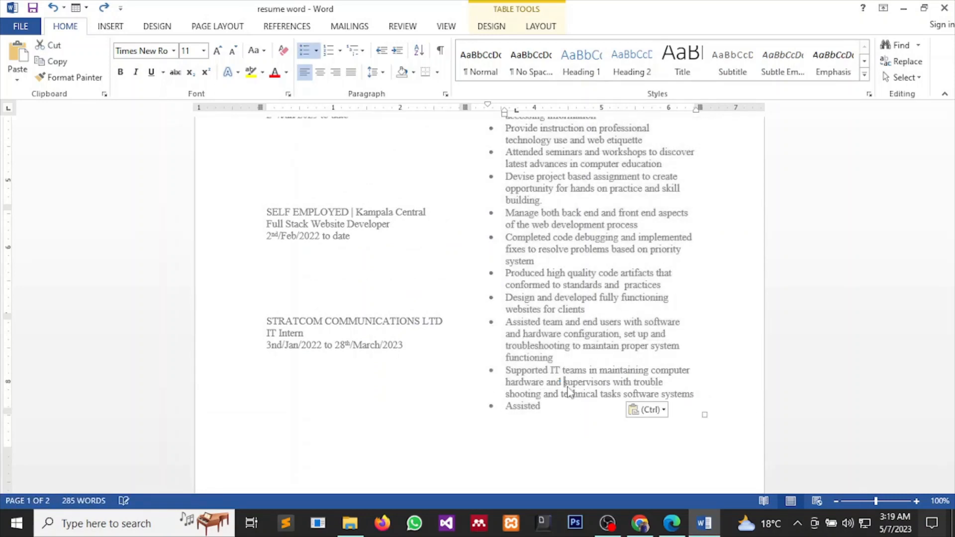
click(572, 404)
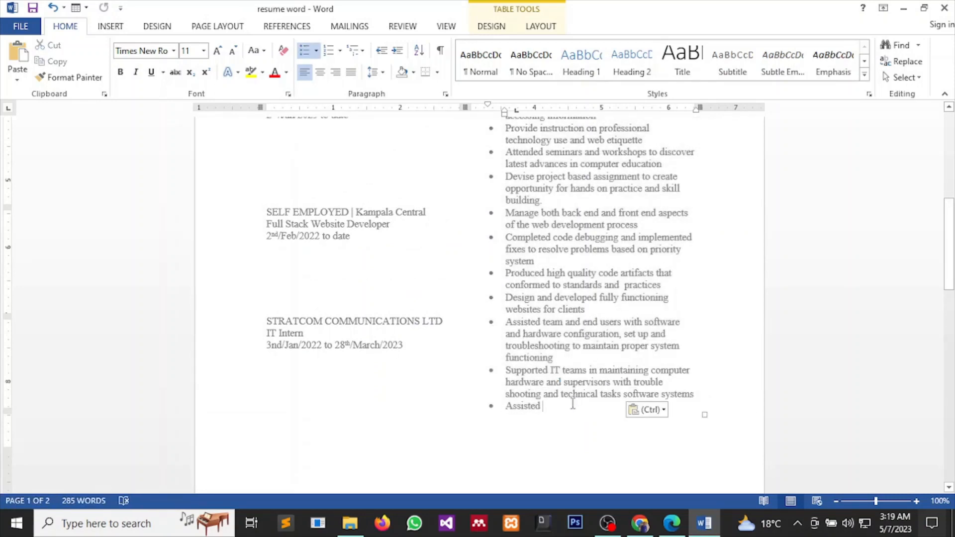
key(ctrl+z)
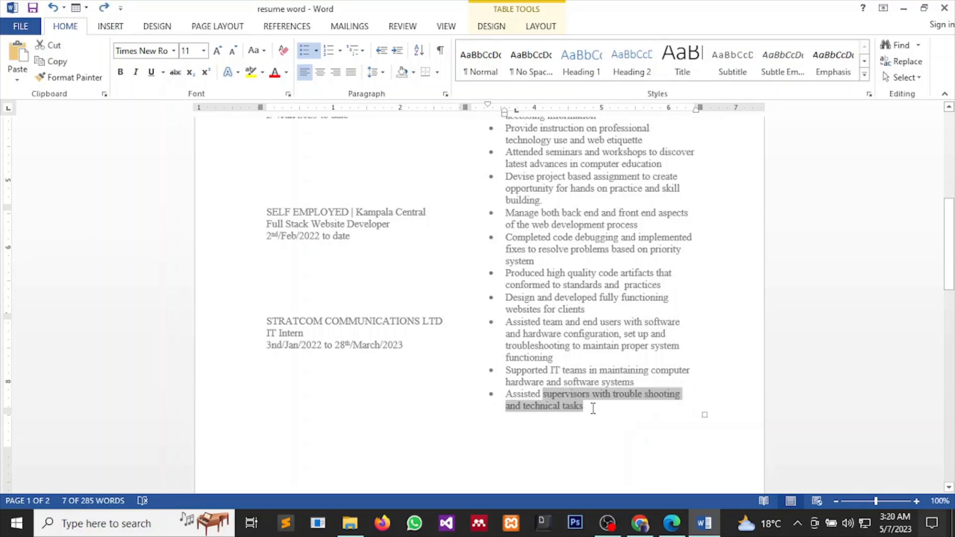
click(593, 408)
drag(585, 407, 546, 382)
drag(511, 297, 513, 120)
drag(520, 158, 480, 275)
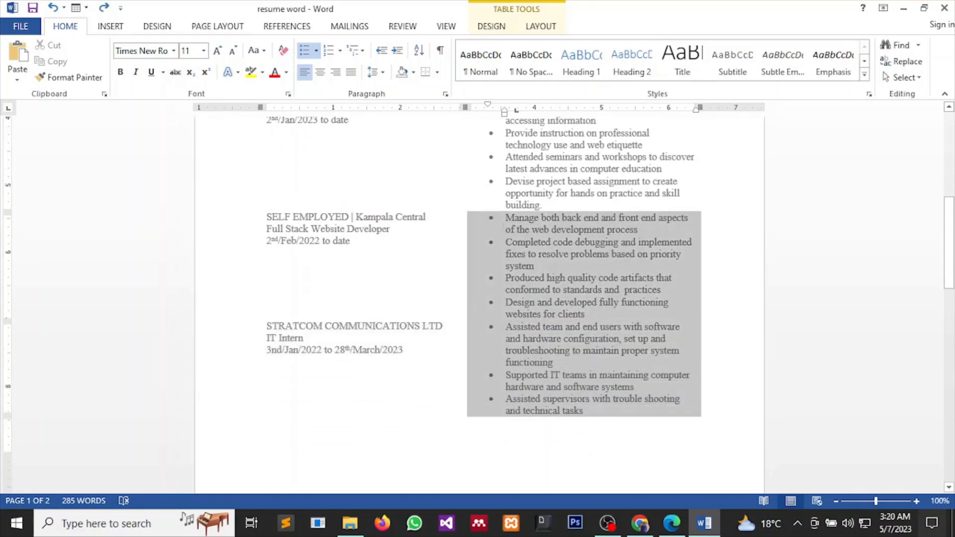
drag(528, 208, 520, 174)
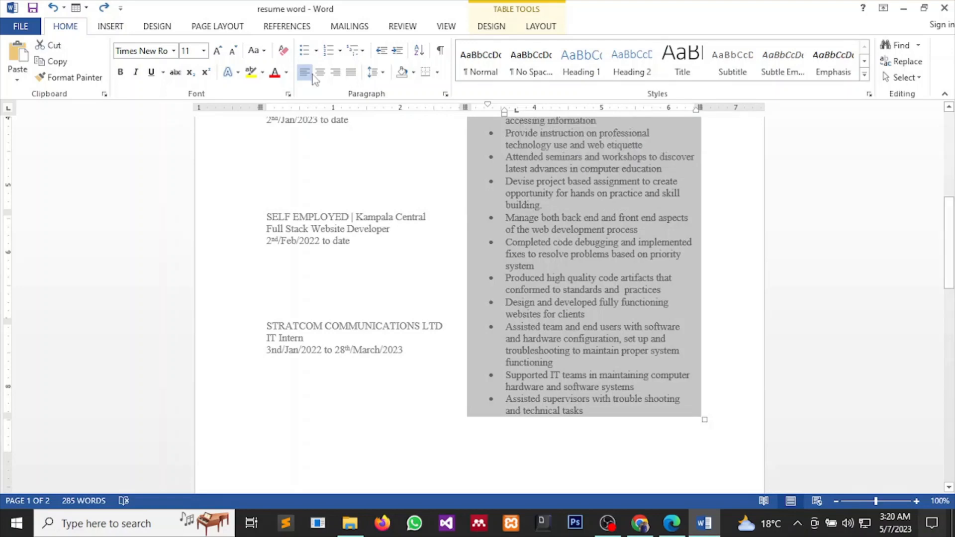
click(350, 73)
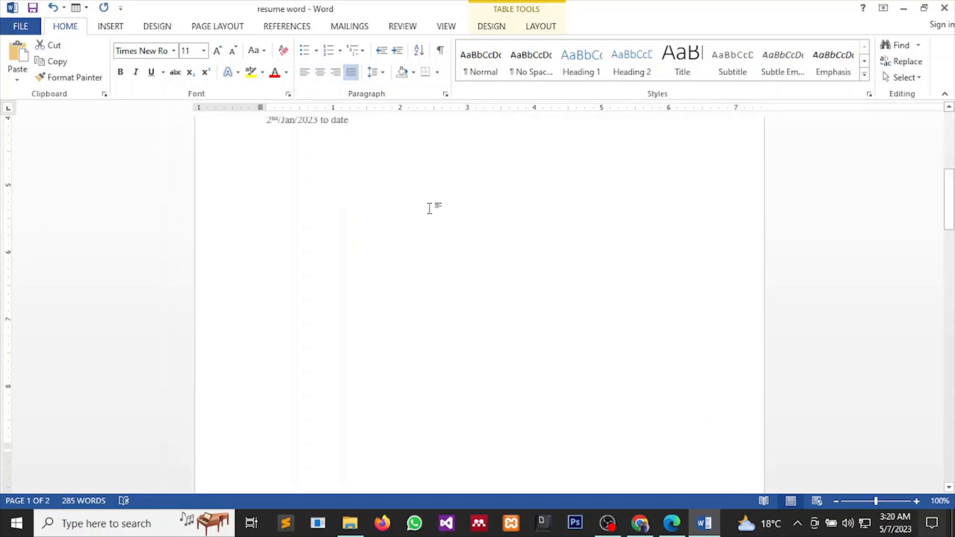
key(ctrl+z)
click(456, 437)
scroll(528, 419, up, 7)
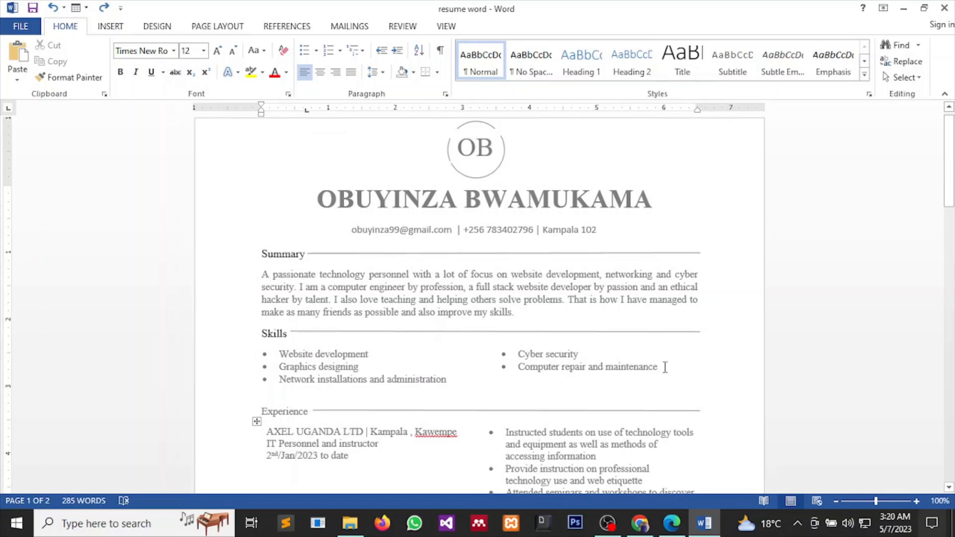
Justify the Instructed students, Provide instruction, Devise project and Attended seminars bullets.
scroll(636, 390, down, 3)
drag(607, 388, 505, 365)
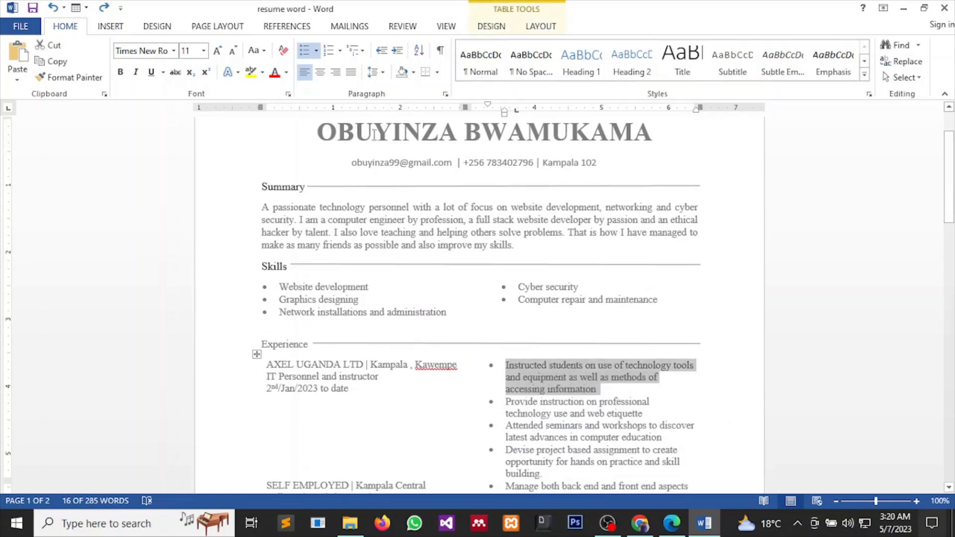
click(351, 73)
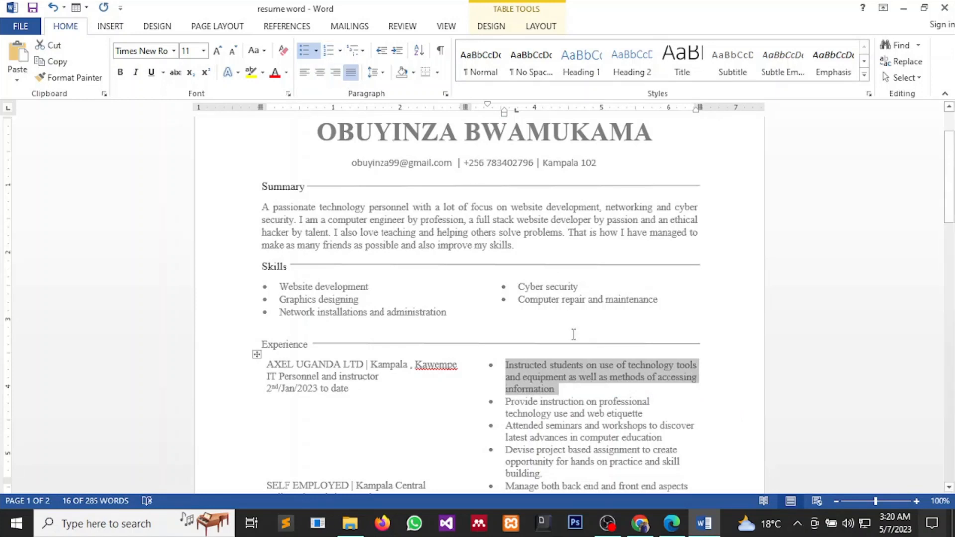
scroll(539, 312, down, 1)
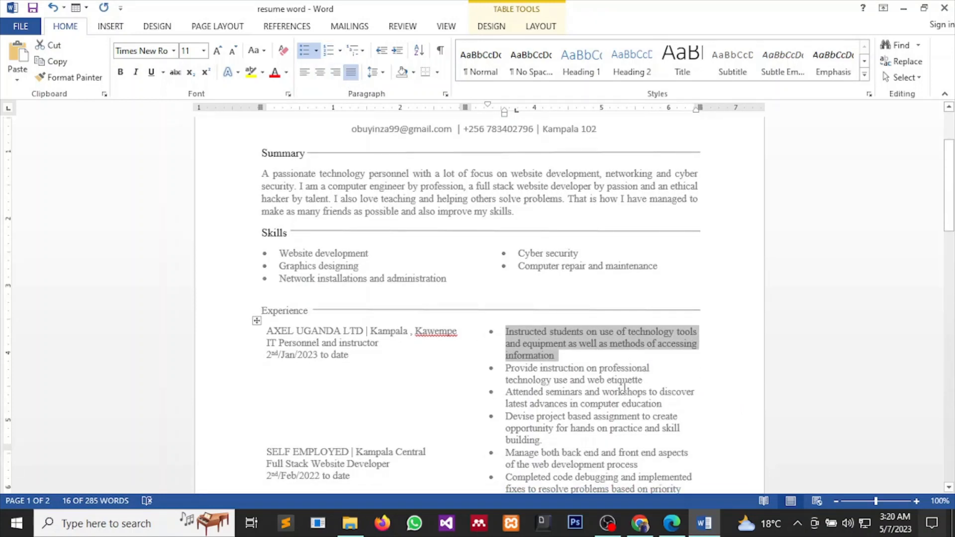
drag(644, 382, 506, 369)
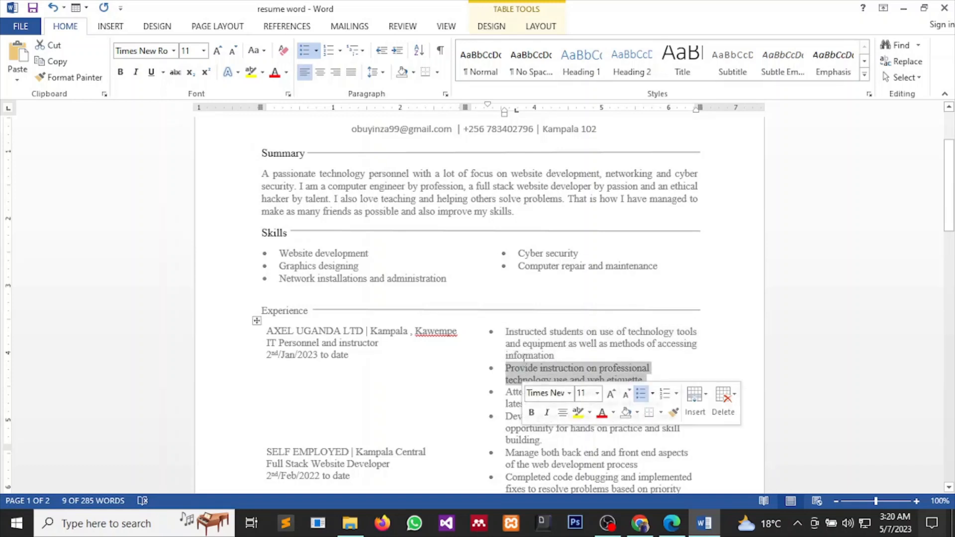
click(352, 73)
scroll(620, 342, down, 2)
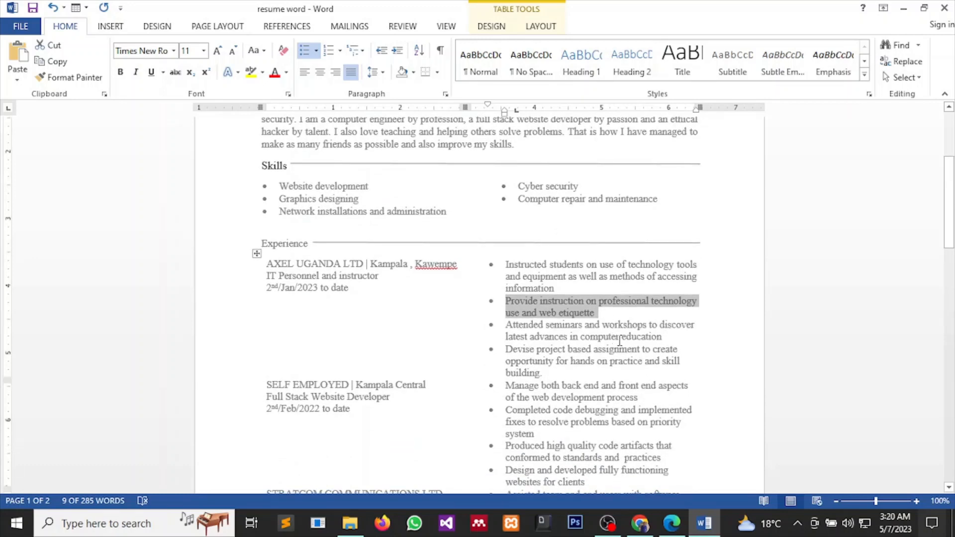
scroll(679, 371, down, 1)
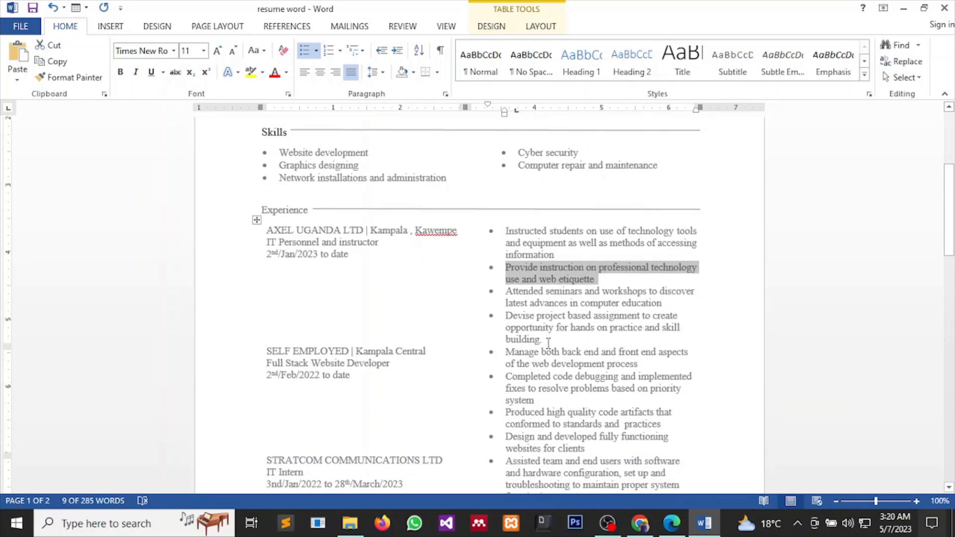
drag(547, 342, 505, 315)
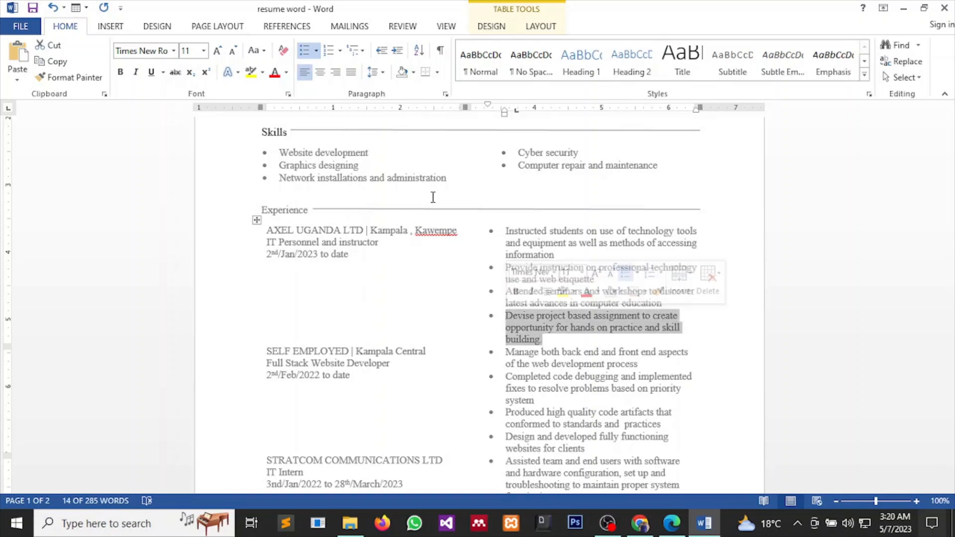
click(351, 72)
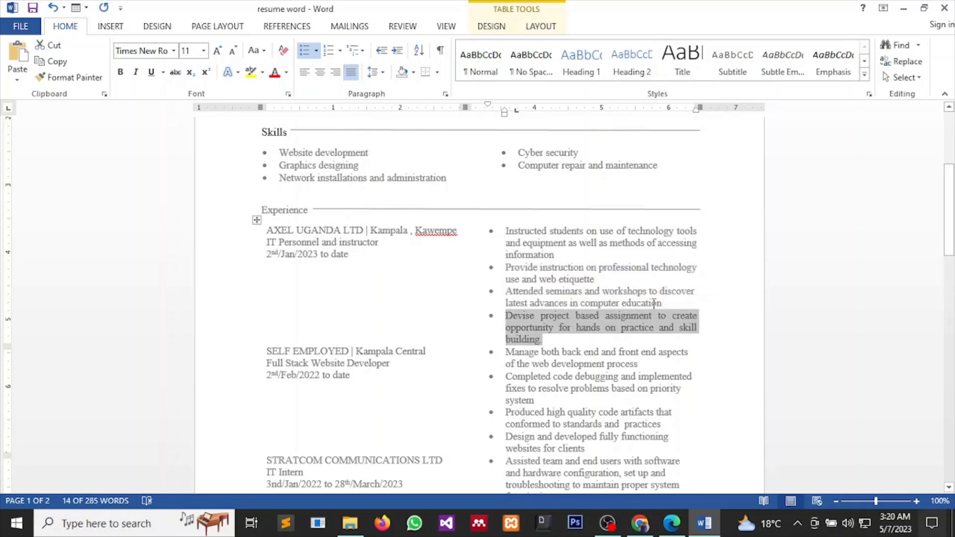
drag(665, 304, 517, 293)
click(352, 72)
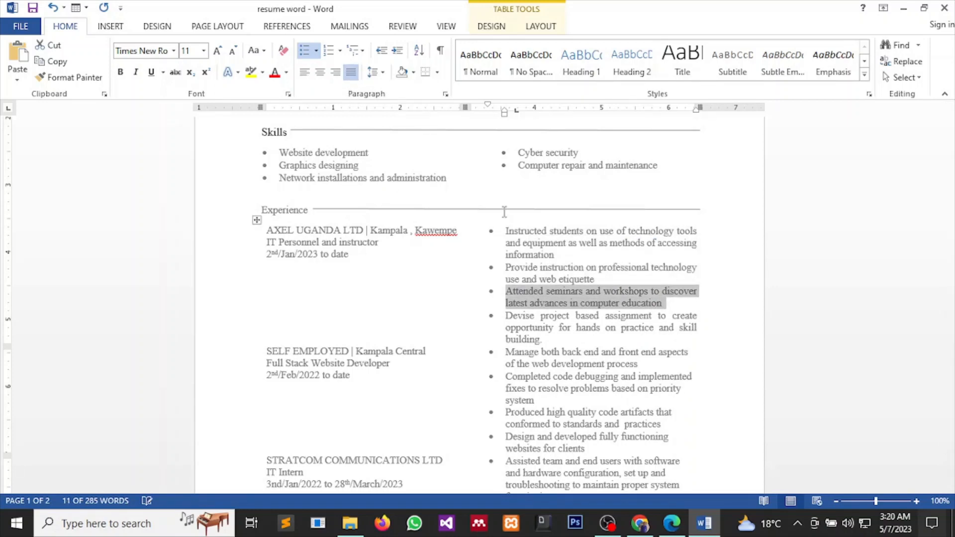
Justify the Manage both back end, Completed code debugging and Produced high quality bullets.
scroll(570, 314, down, 1)
scroll(570, 314, down, 1)
drag(642, 297, 506, 285)
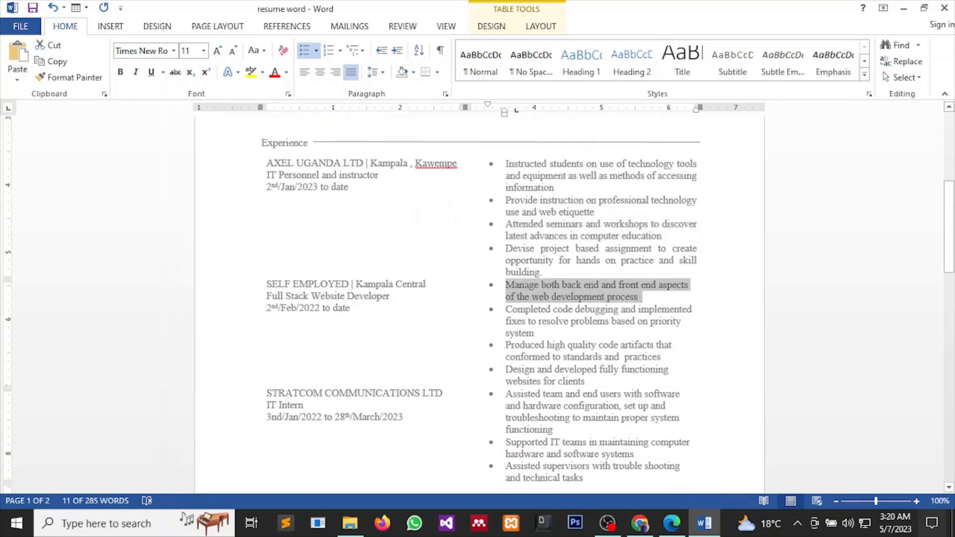
click(352, 72)
scroll(625, 340, down, 1)
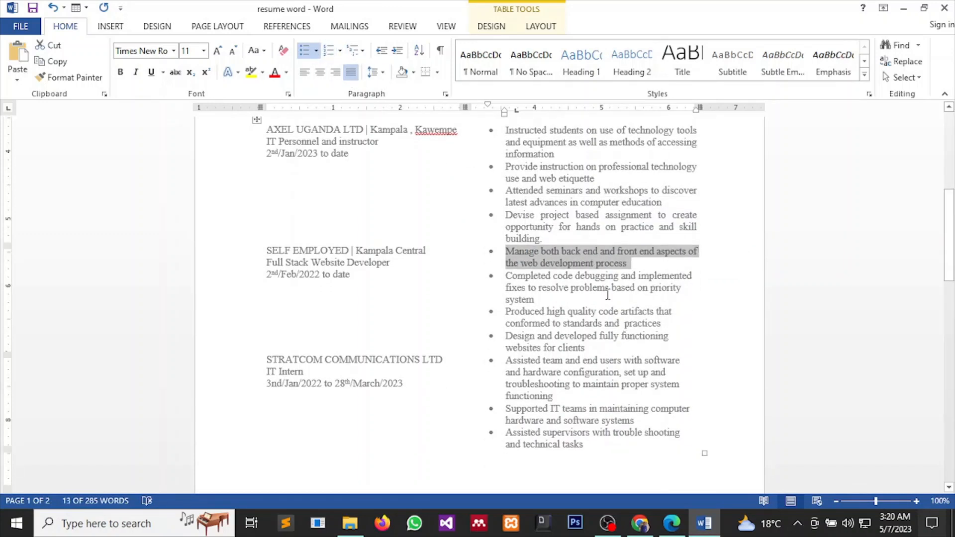
drag(566, 312, 512, 273)
click(550, 304)
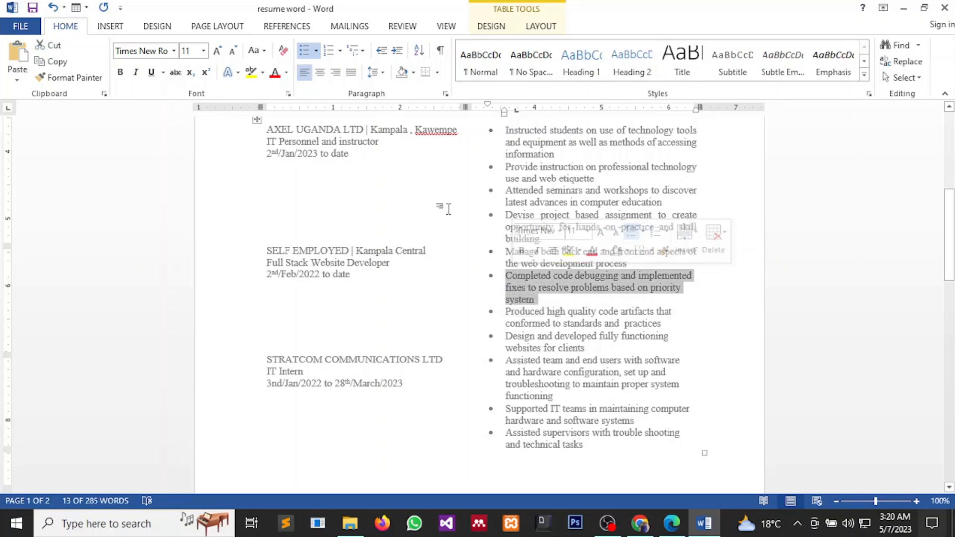
click(351, 72)
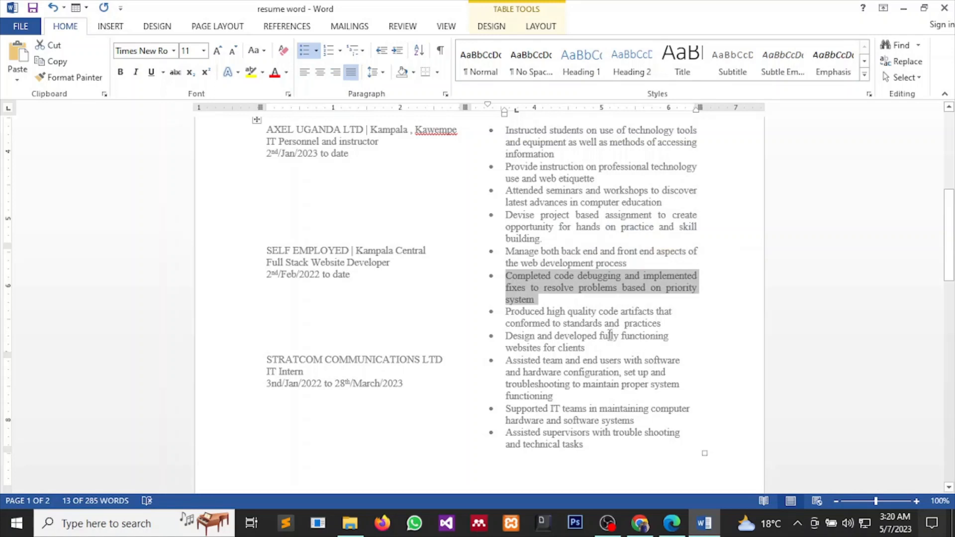
drag(663, 326, 530, 319)
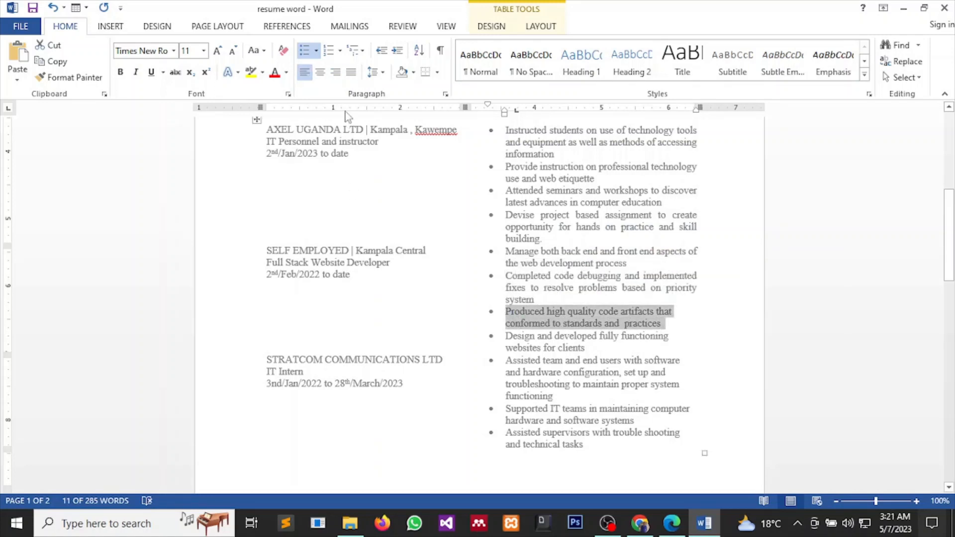
click(351, 72)
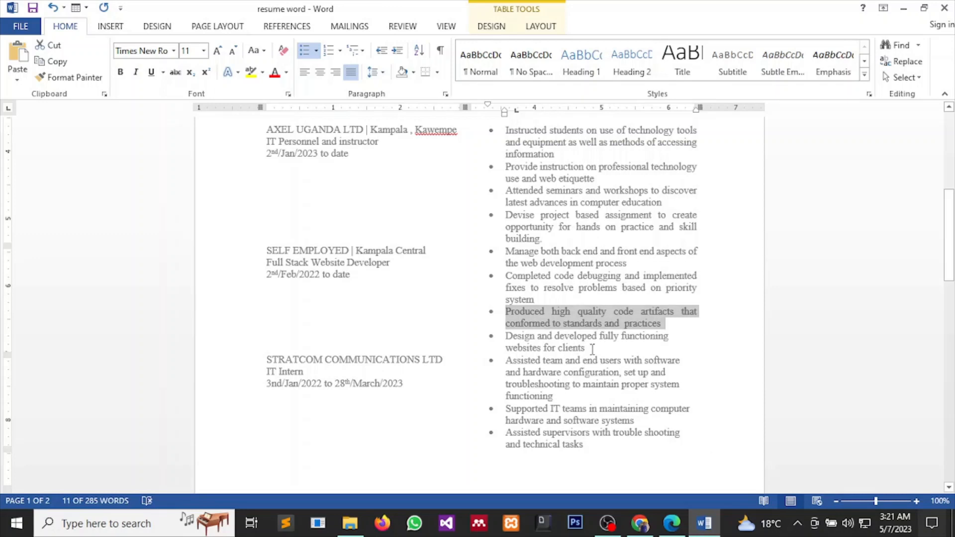
Justify the Design and developed, Assisted team, Supported IT teams and Assisted supervisors bullets.
drag(585, 348, 506, 336)
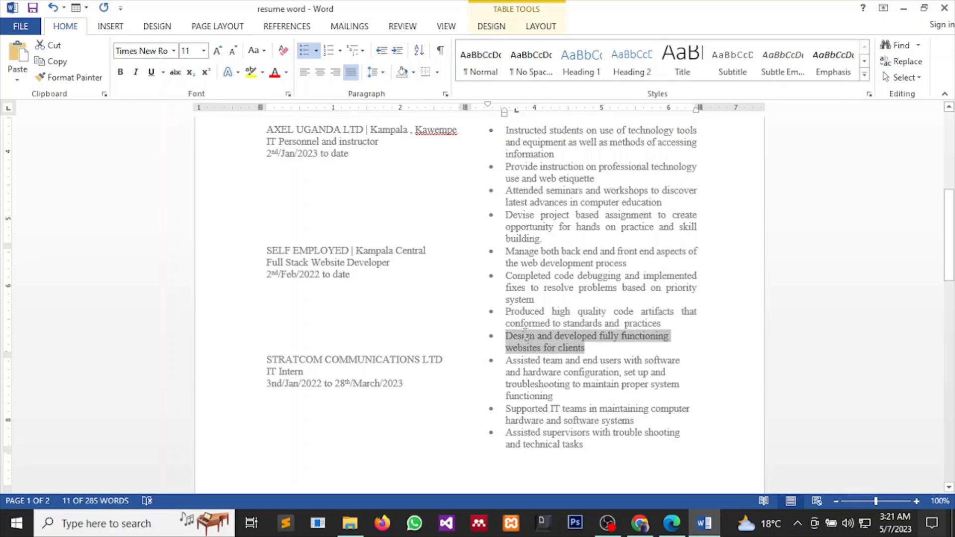
click(351, 72)
drag(576, 395, 505, 361)
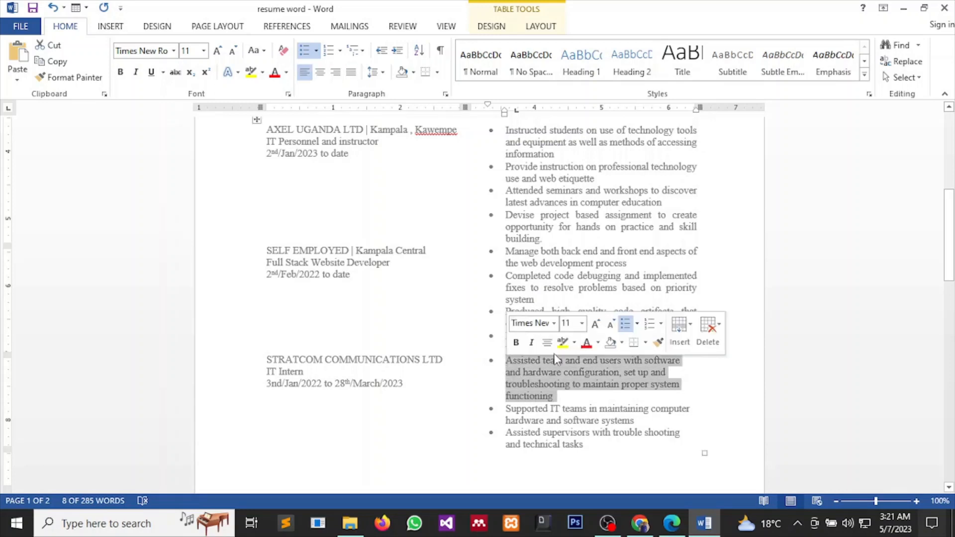
click(351, 73)
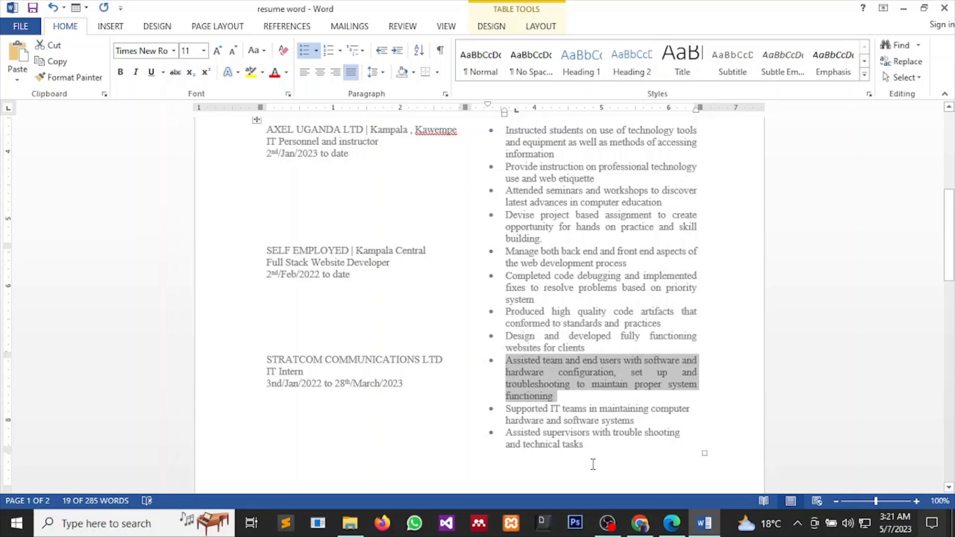
drag(642, 422, 506, 410)
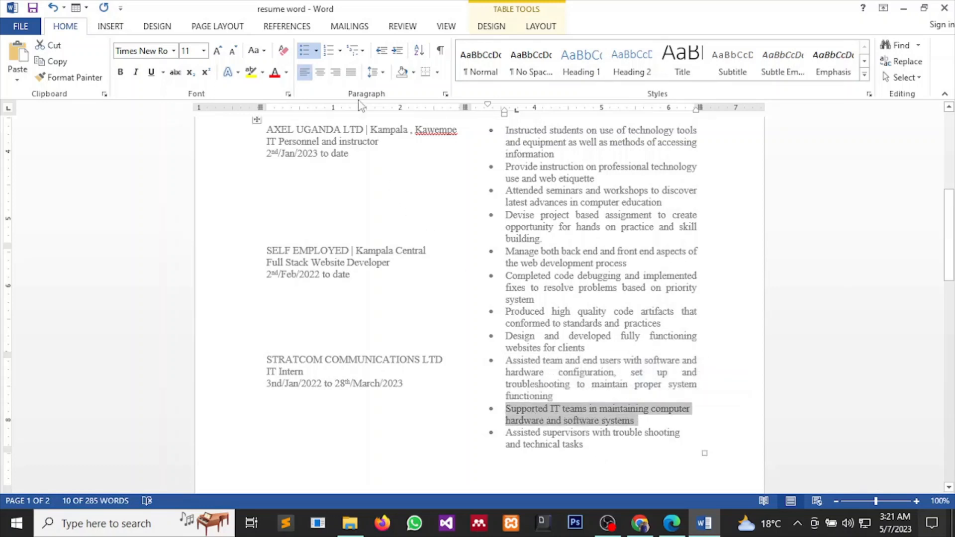
click(351, 74)
drag(600, 454, 506, 432)
click(590, 433)
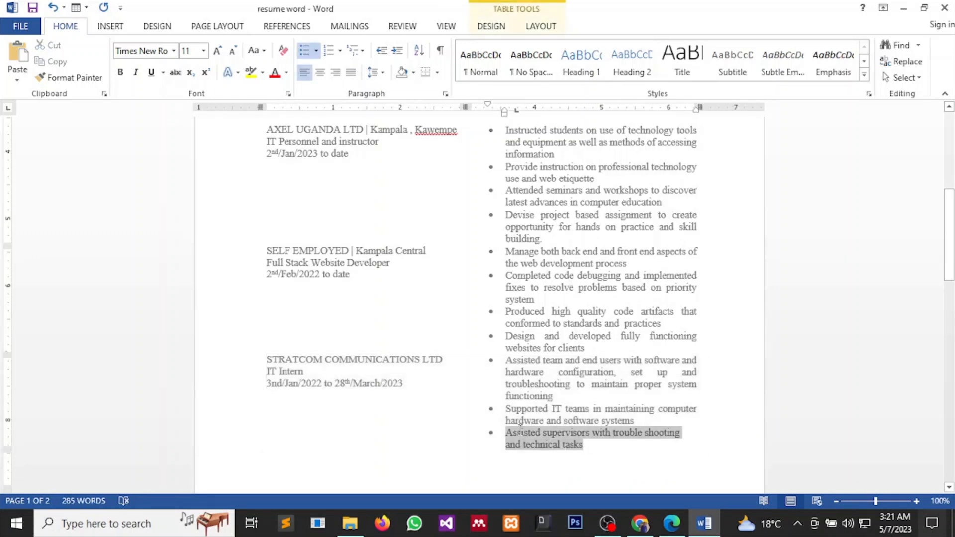
click(351, 72)
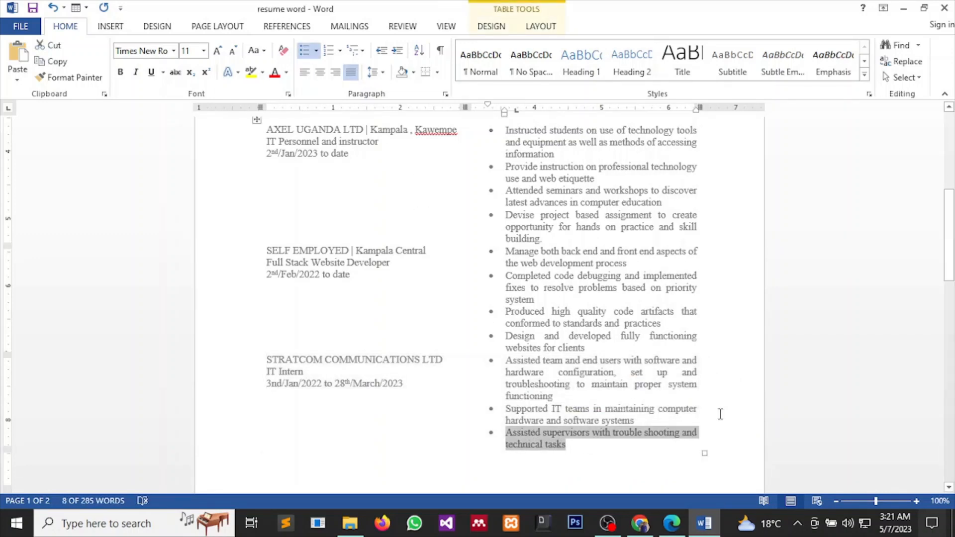
scroll(736, 416, up, 5)
Save the current resume document.
scroll(736, 416, up, 3)
scroll(736, 428, down, 15)
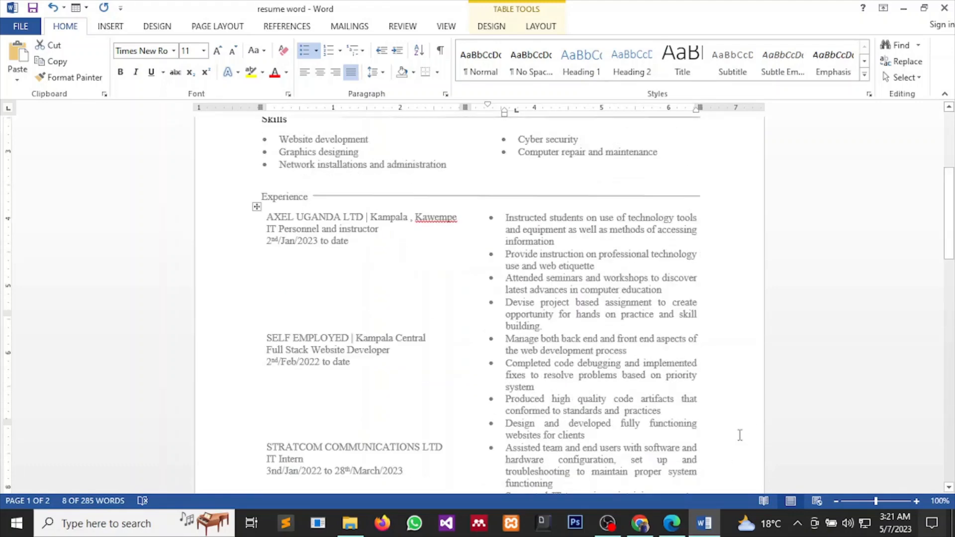
scroll(736, 433, down, 2)
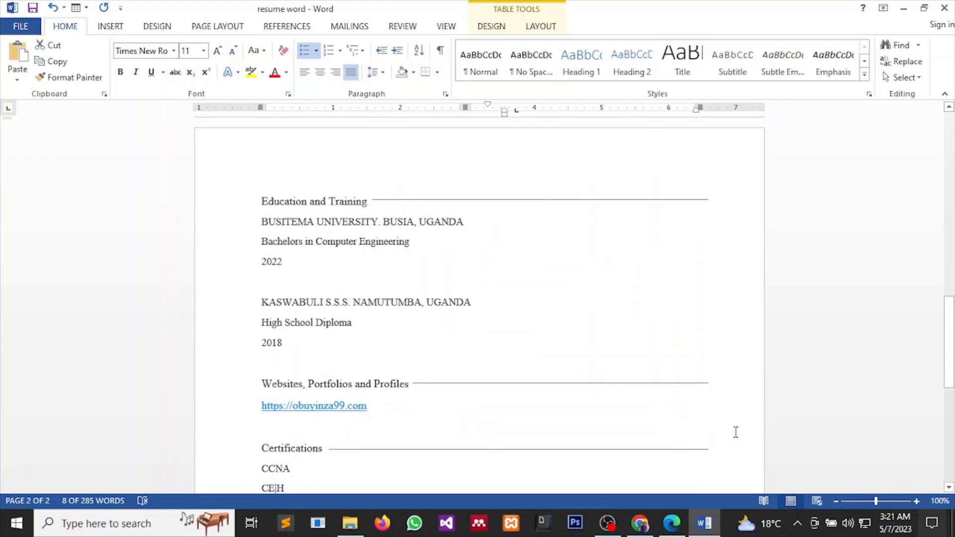
scroll(735, 432, down, 5)
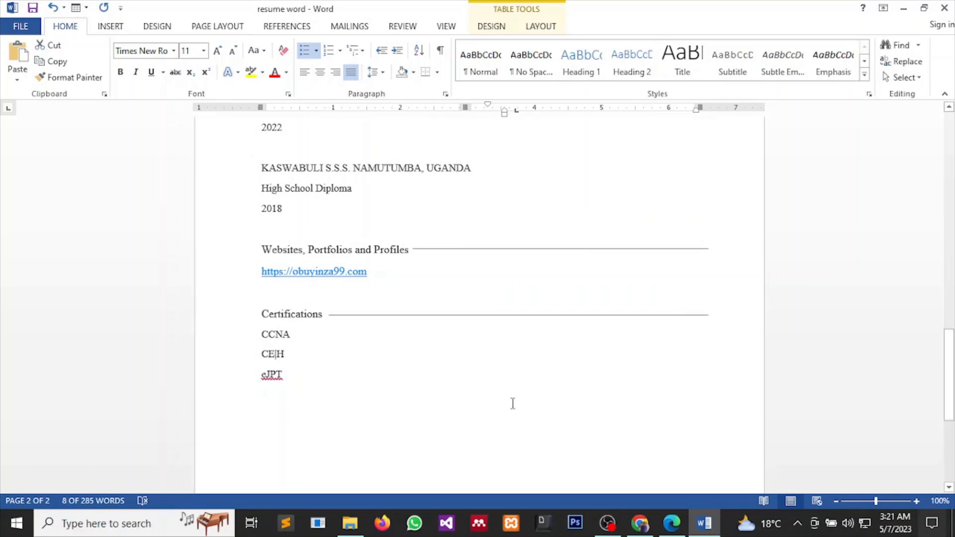
scroll(516, 393, up, 5)
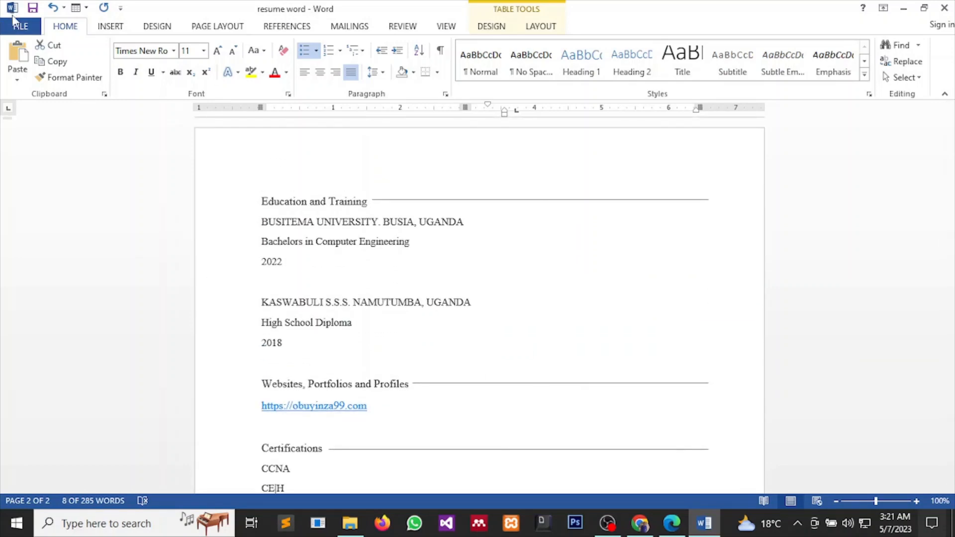
click(20, 26)
click(44, 140)
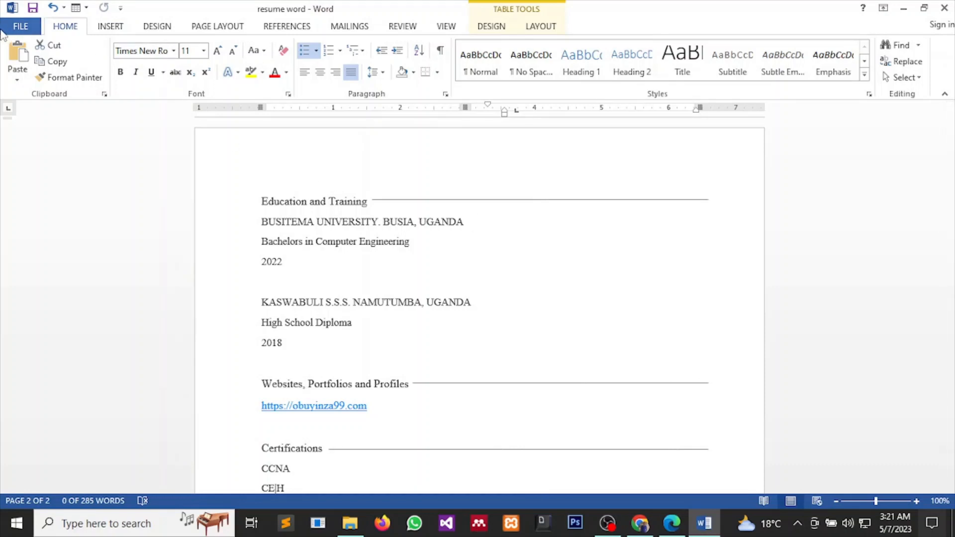
Save As into Documents using the suggested name '$10.45 resume .pdf'.
click(6, 29)
click(54, 174)
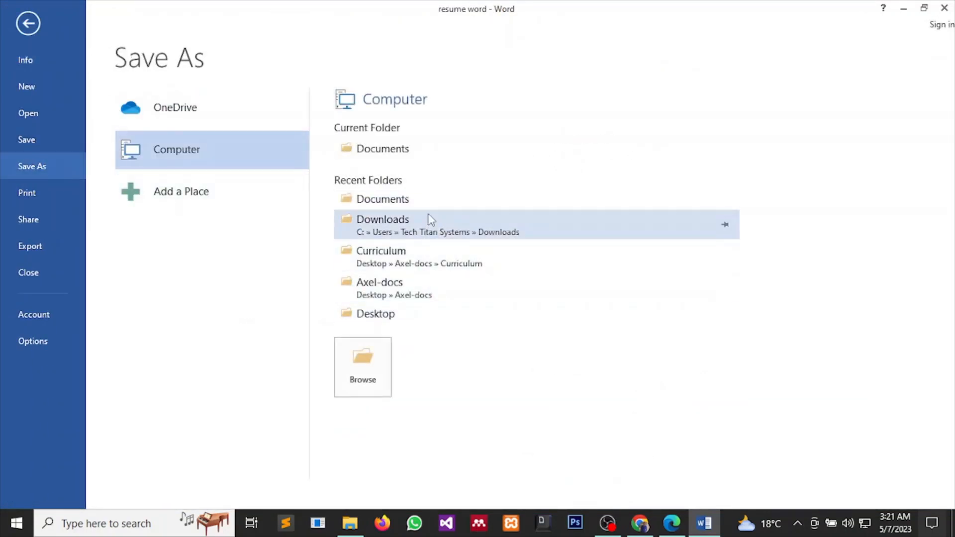
click(426, 199)
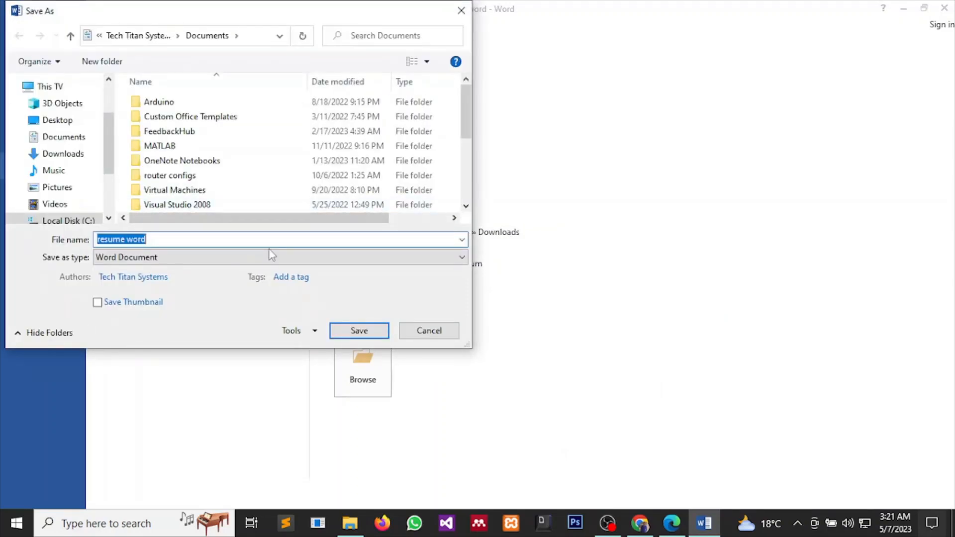
text(4)
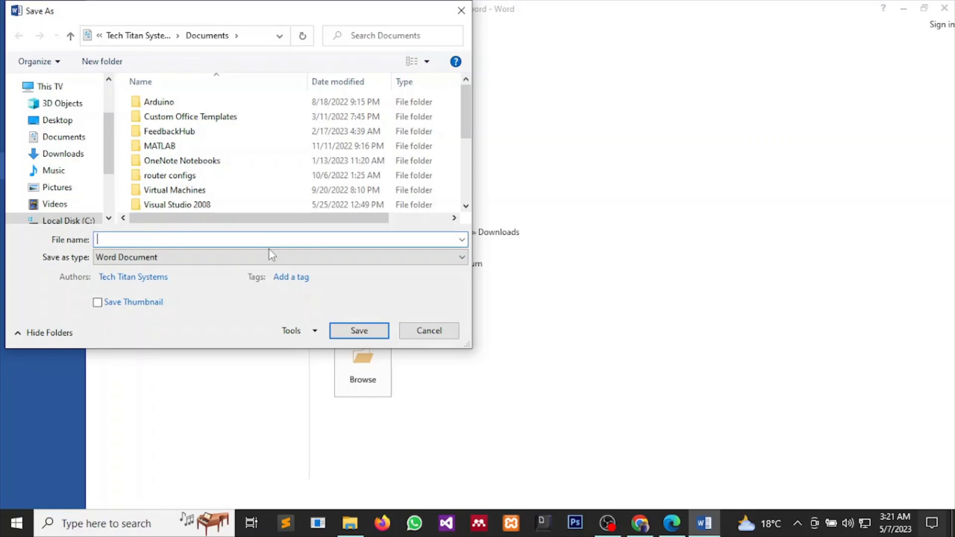
text($)
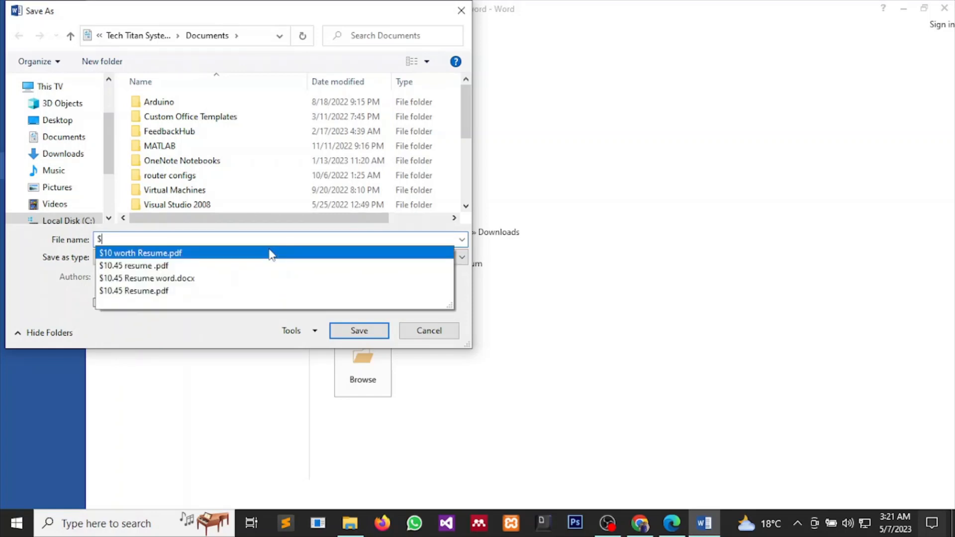
key(Down)
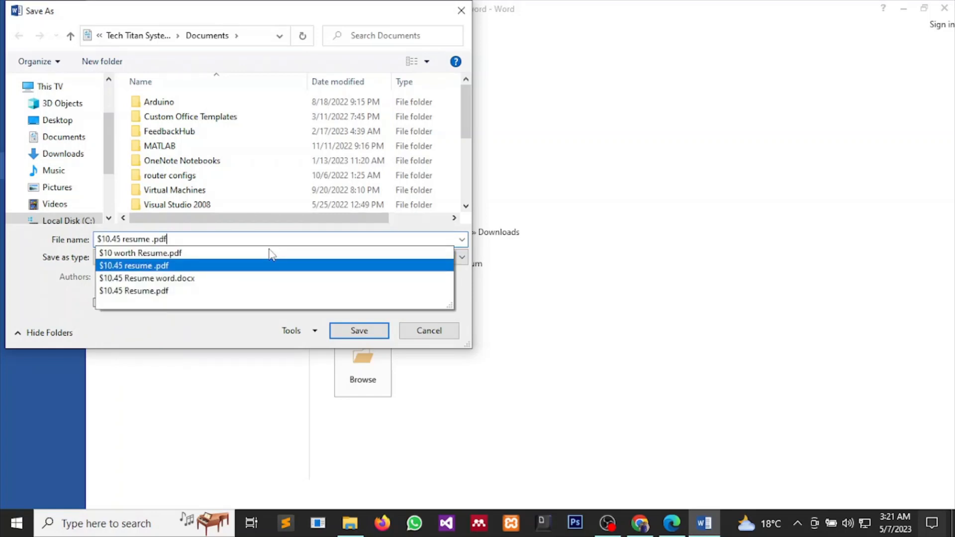
key(Return)
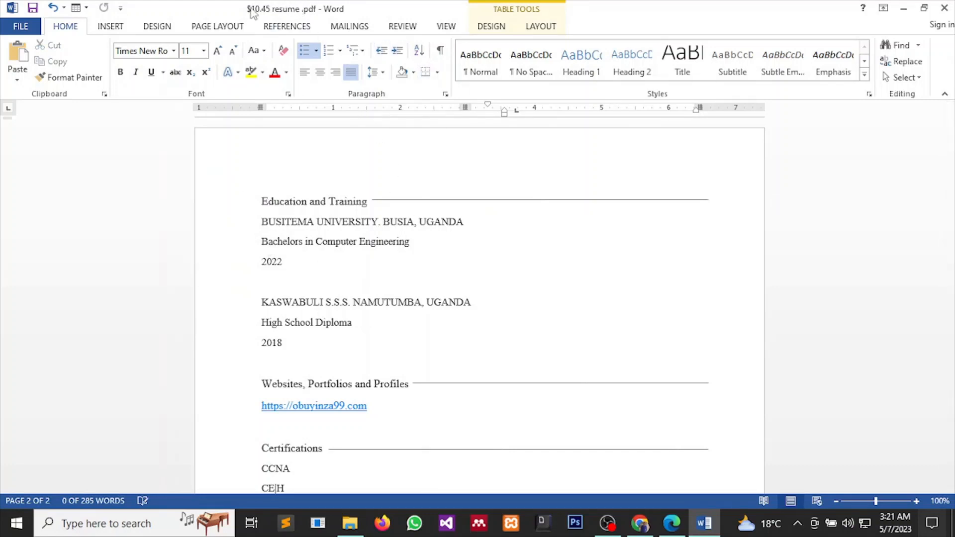
Export the resume to Documents as PDF '$10.45 resume 2', then close Word choosing Don't Save.
click(20, 27)
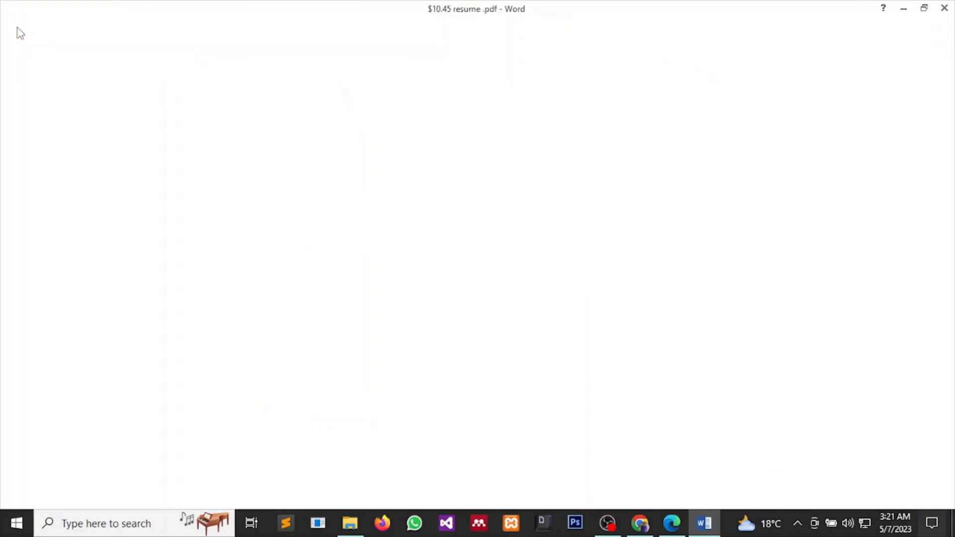
click(64, 169)
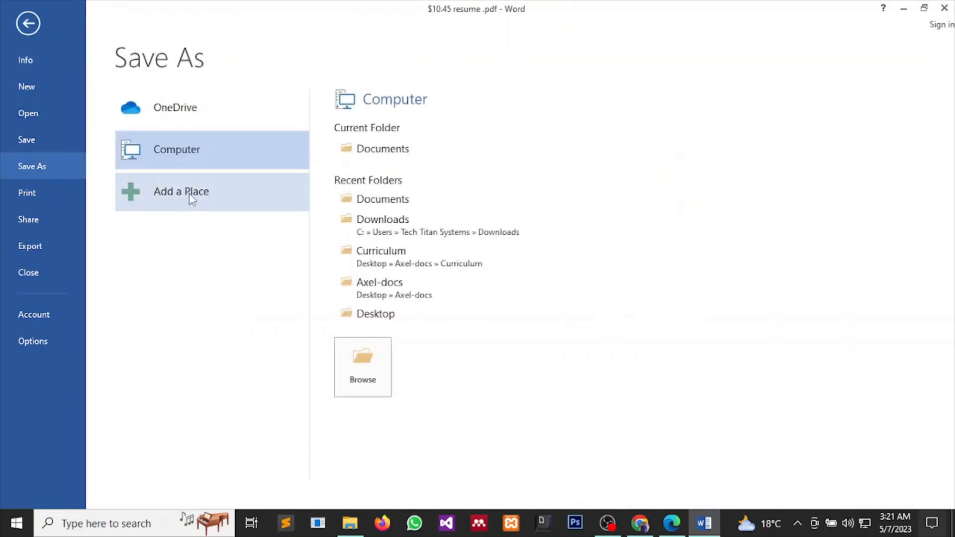
click(413, 200)
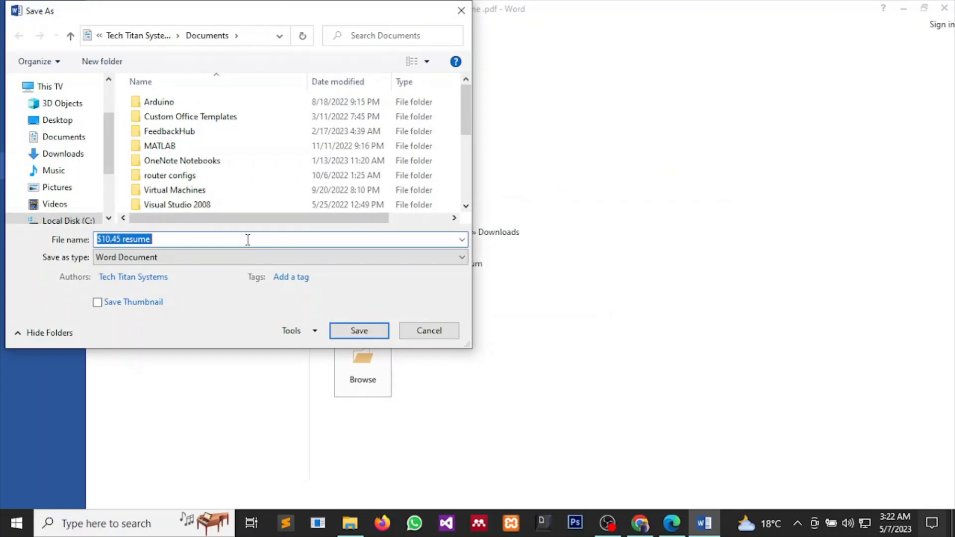
click(248, 240)
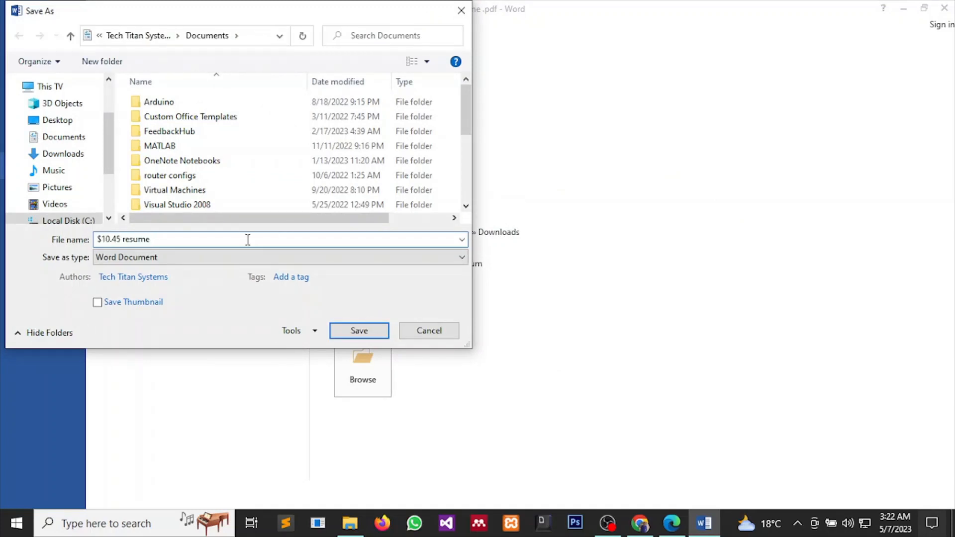
click(348, 258)
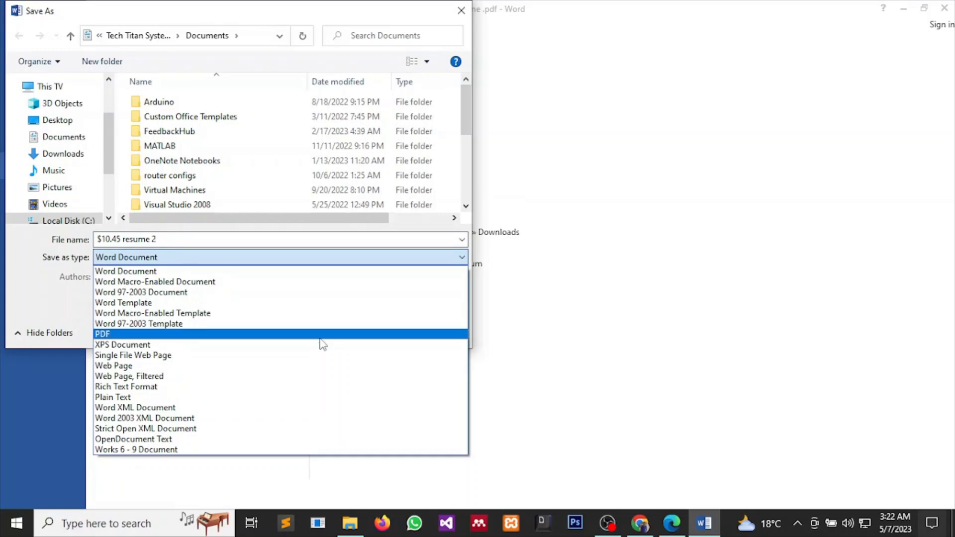
click(321, 335)
click(373, 367)
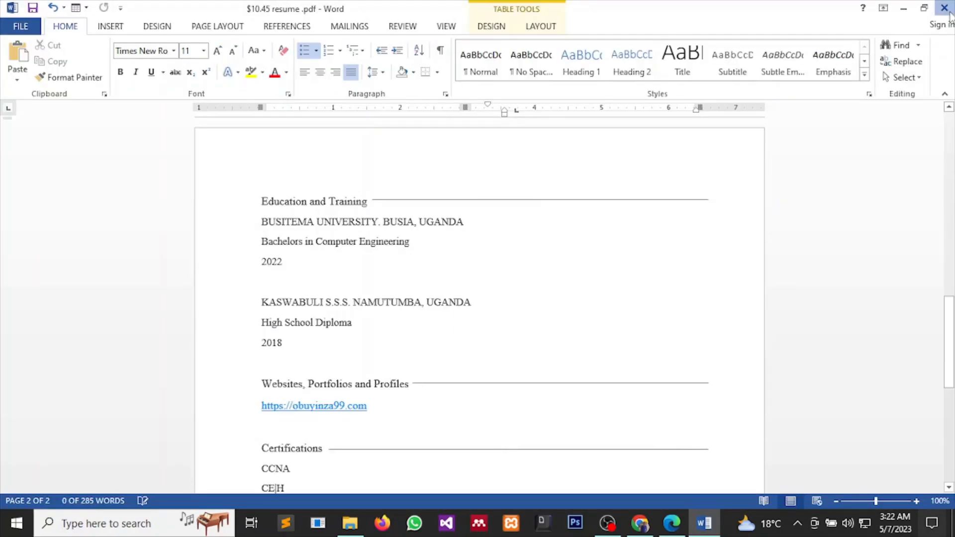
click(945, 8)
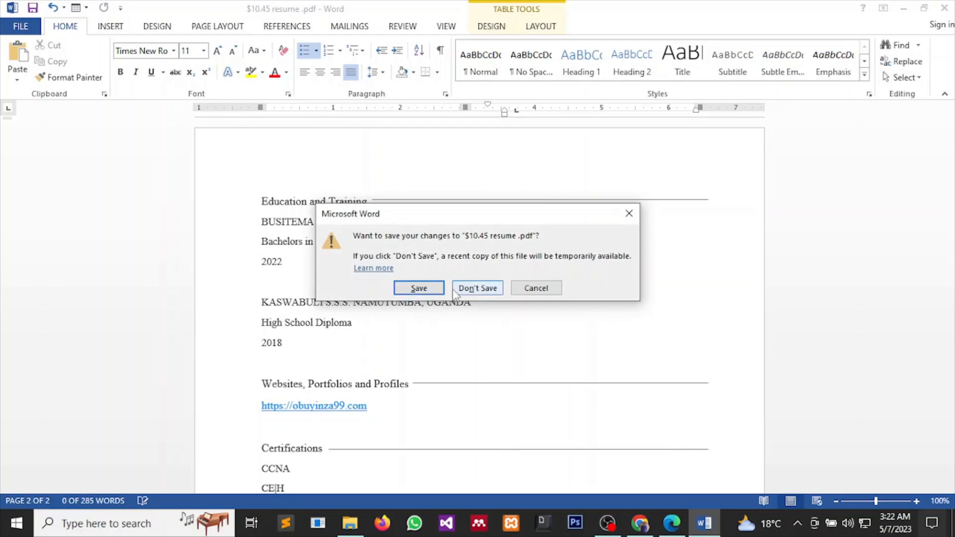
click(476, 289)
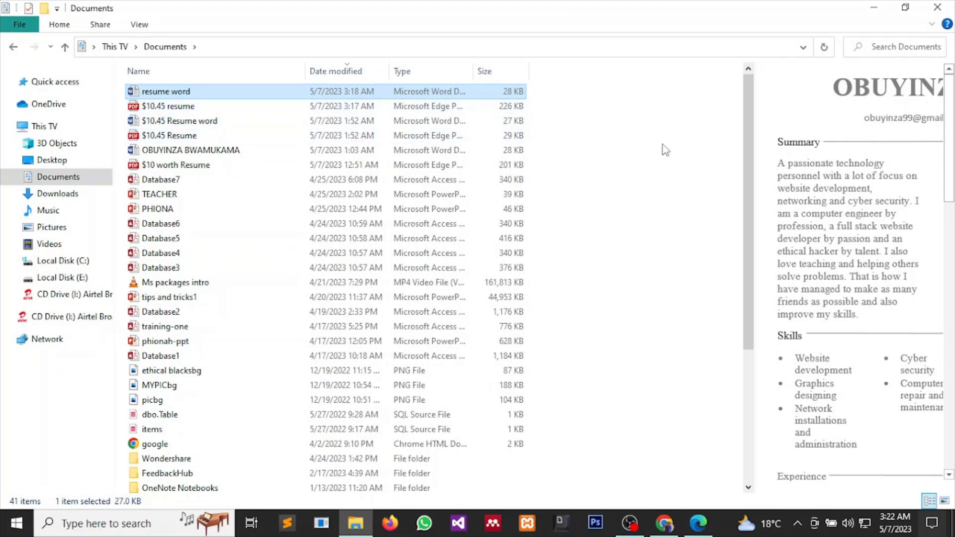
Refresh the Documents folder and open the new '$10.45 resume 2' PDF.
right_click(652, 118)
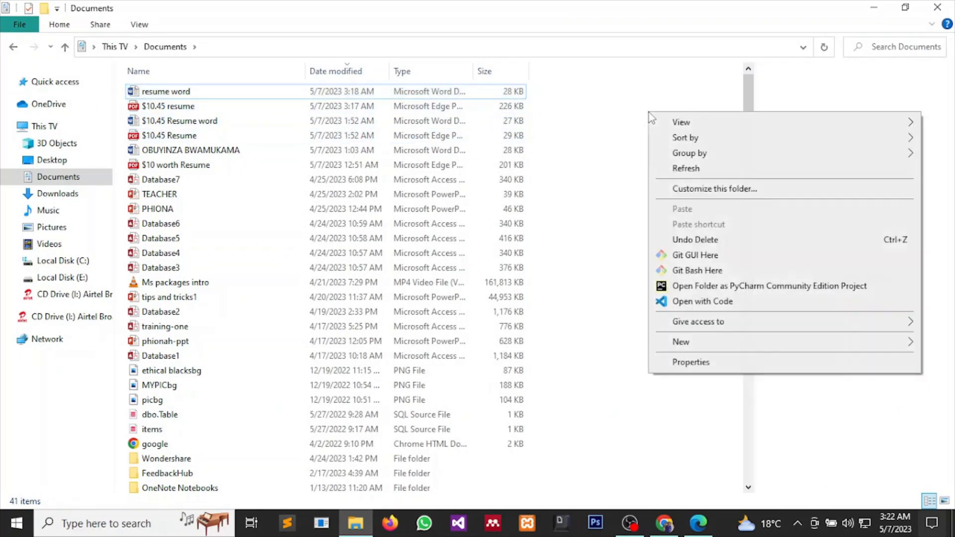
click(662, 169)
double_click(247, 94)
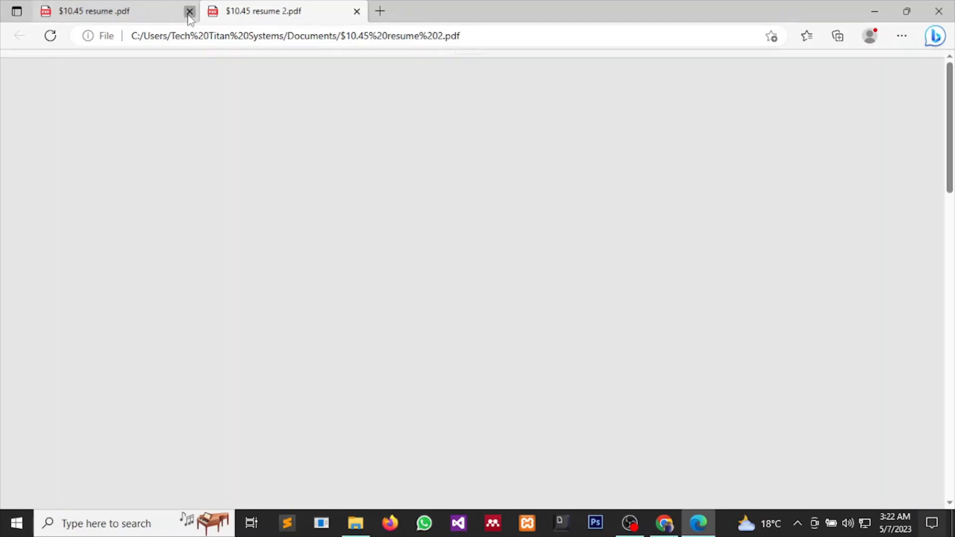
Close the older '$10.45 resume .pdf' tab and review both pages of '$10.45 resume 2'.
click(189, 11)
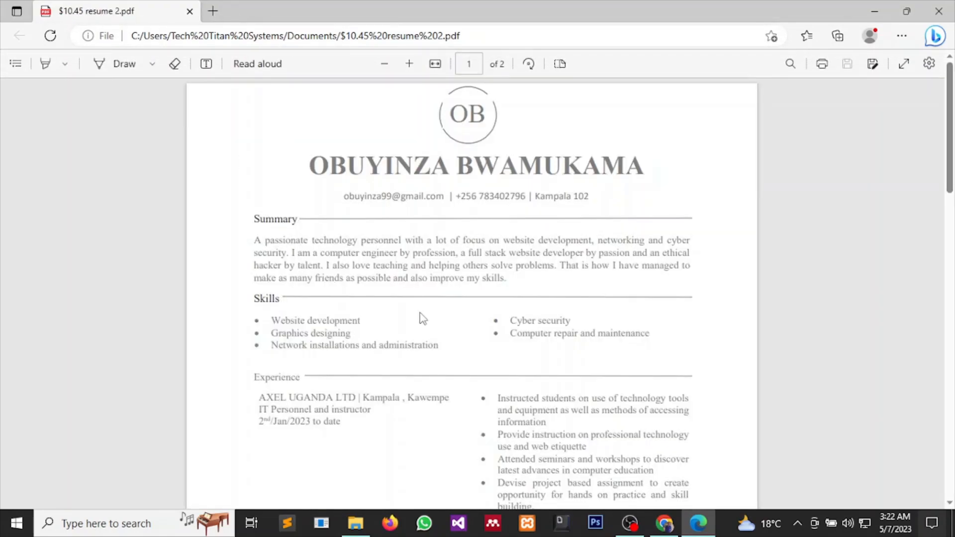
scroll(422, 318, down, 7)
scroll(423, 318, up, 5)
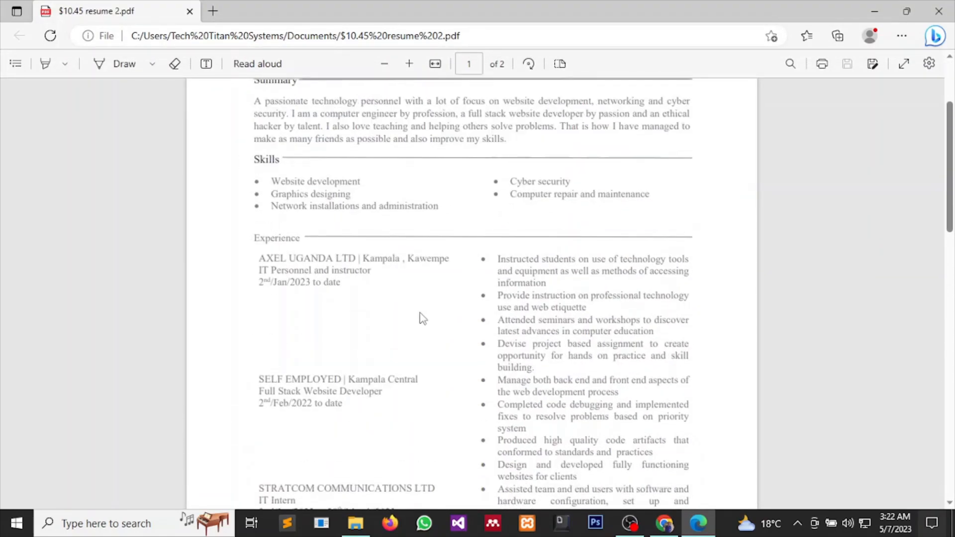
scroll(422, 316, up, 3)
scroll(420, 287, down, 6)
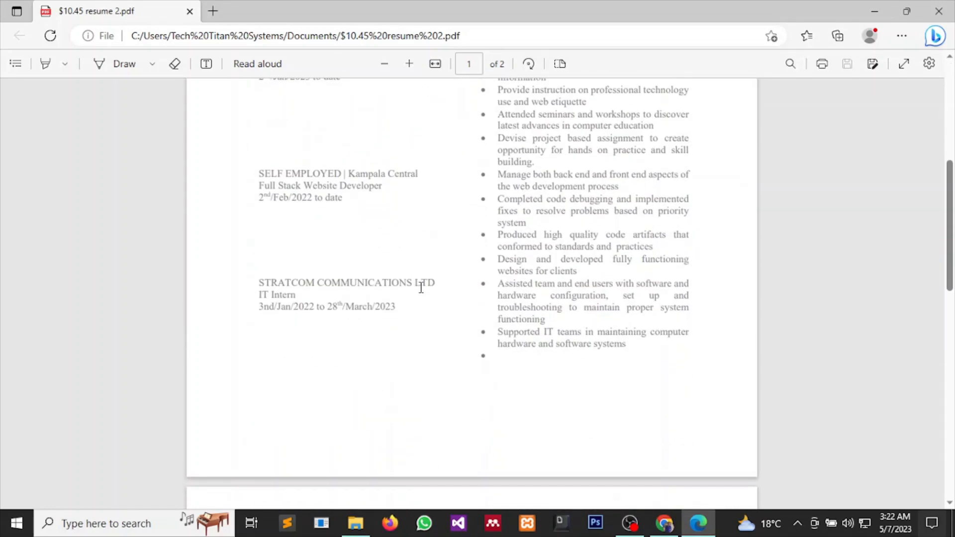
scroll(421, 288, down, 12)
scroll(421, 287, up, 4)
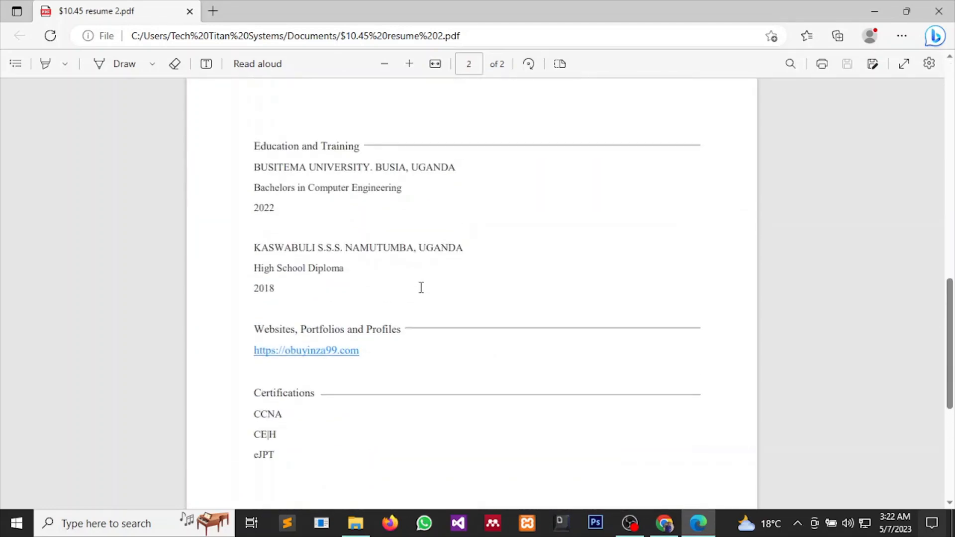
scroll(421, 288, up, 12)
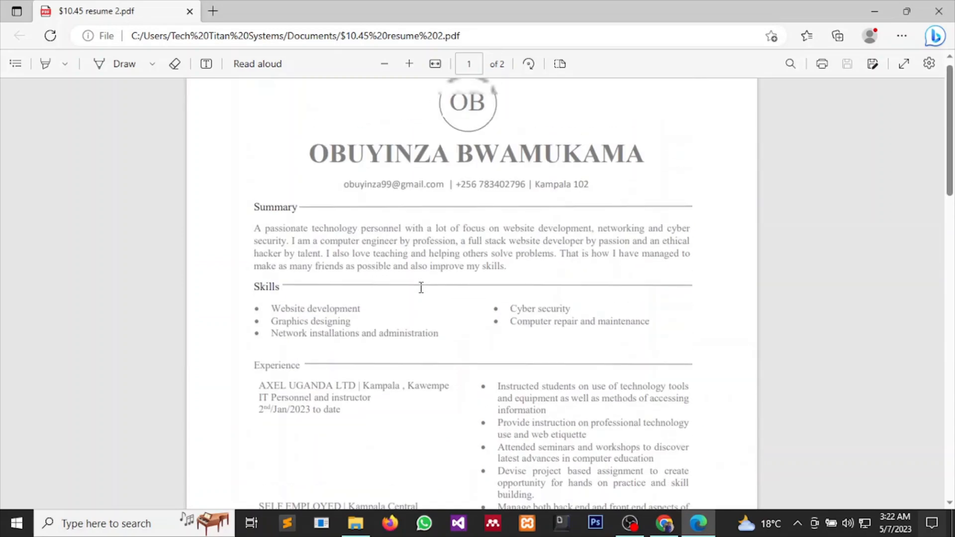
scroll(421, 287, down, 3)
scroll(421, 287, up, 3)
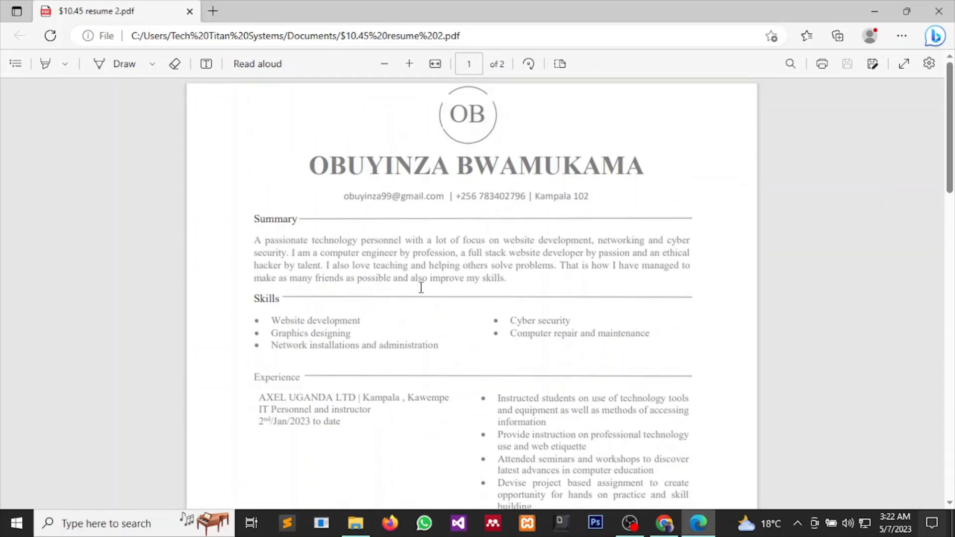
scroll(420, 288, down, 1)
scroll(421, 287, down, 3)
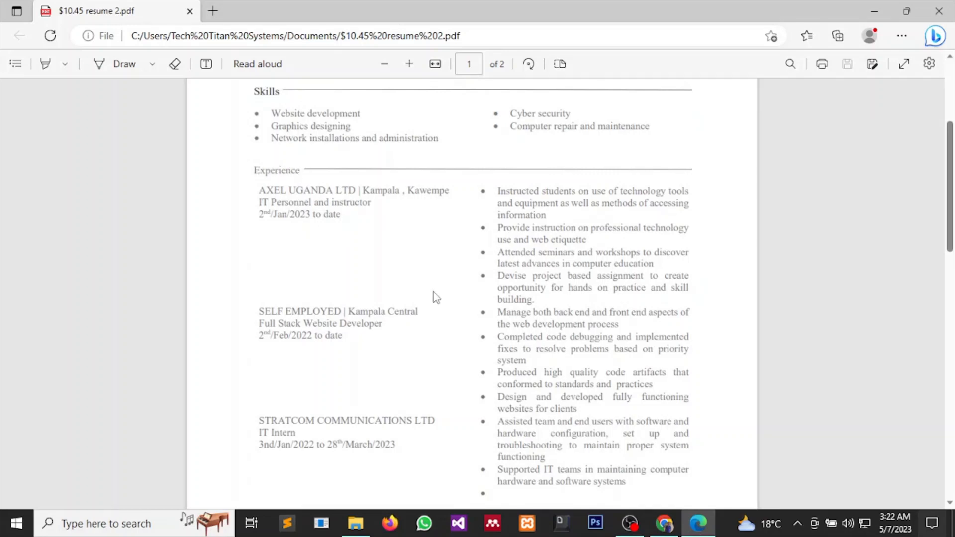
scroll(436, 297, down, 6)
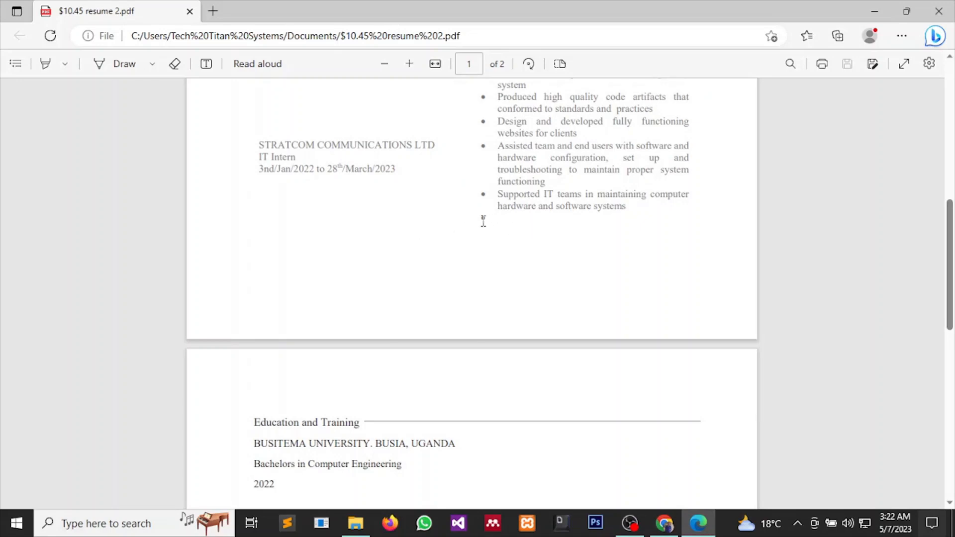
scroll(501, 237, up, 5)
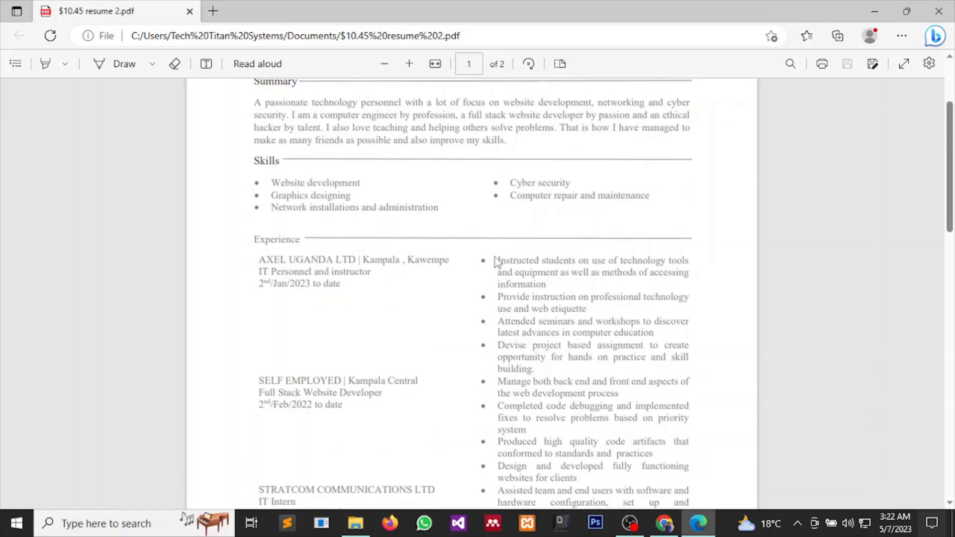
scroll(496, 261, down, 10)
scroll(499, 262, down, 3)
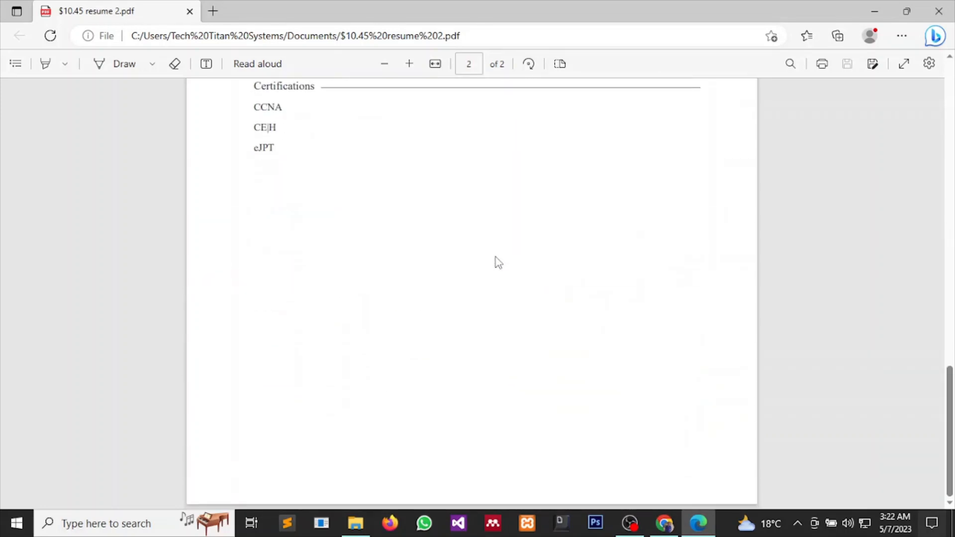
scroll(499, 263, up, 4)
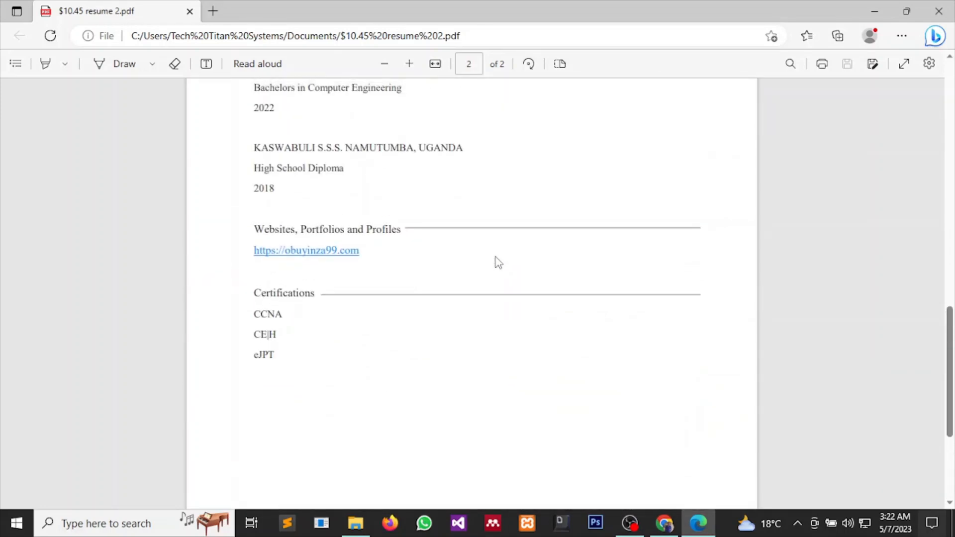
scroll(498, 262, up, 3)
scroll(498, 262, up, 3)
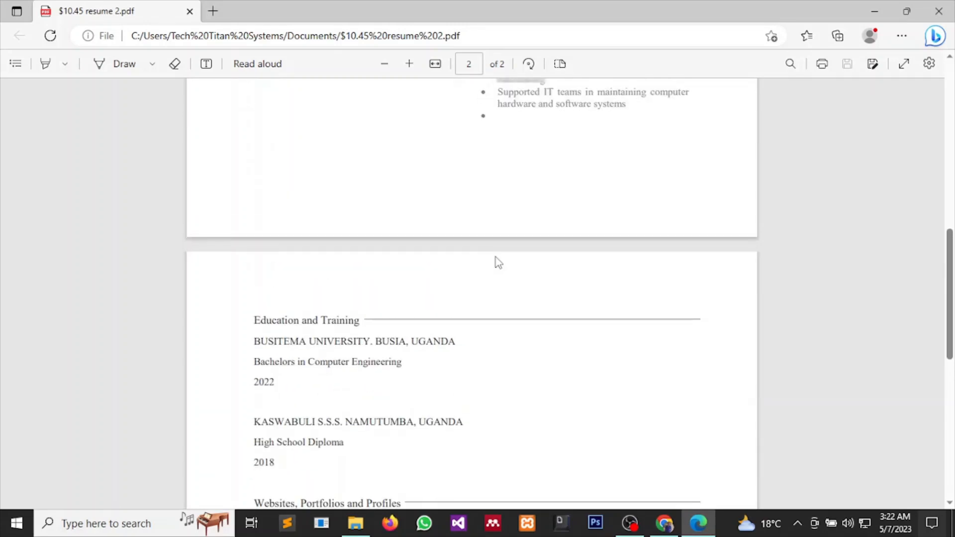
scroll(499, 263, up, 11)
scroll(498, 262, up, 3)
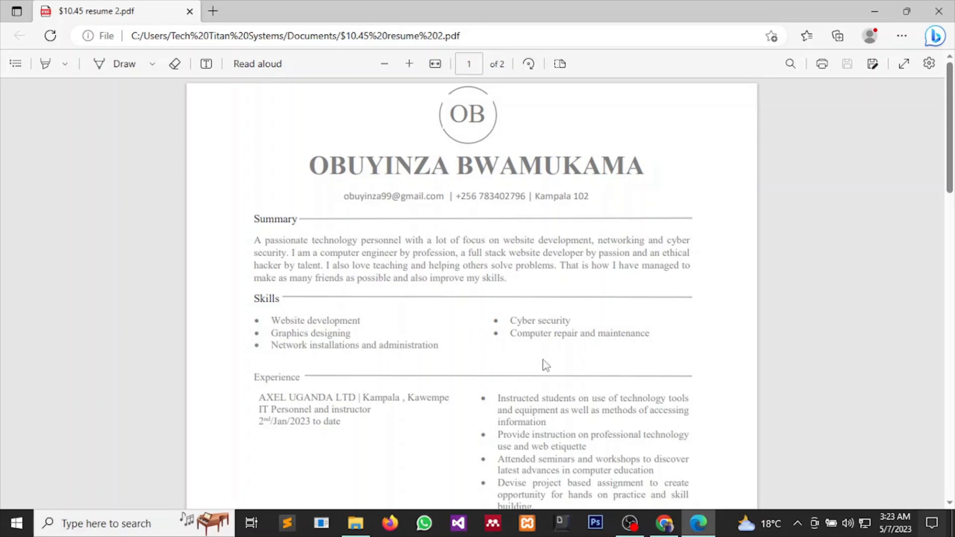
Recheck the PDF, then bring up the Resume Now original in Chrome.
scroll(543, 360, down, 4)
scroll(544, 360, up, 4)
scroll(578, 353, down, 4)
scroll(578, 352, up, 4)
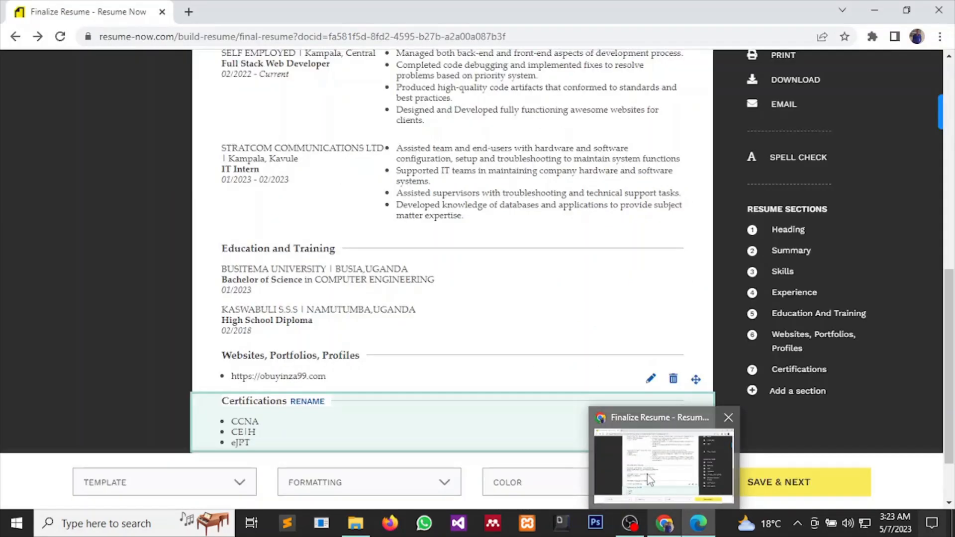
click(647, 475)
scroll(604, 342, up, 10)
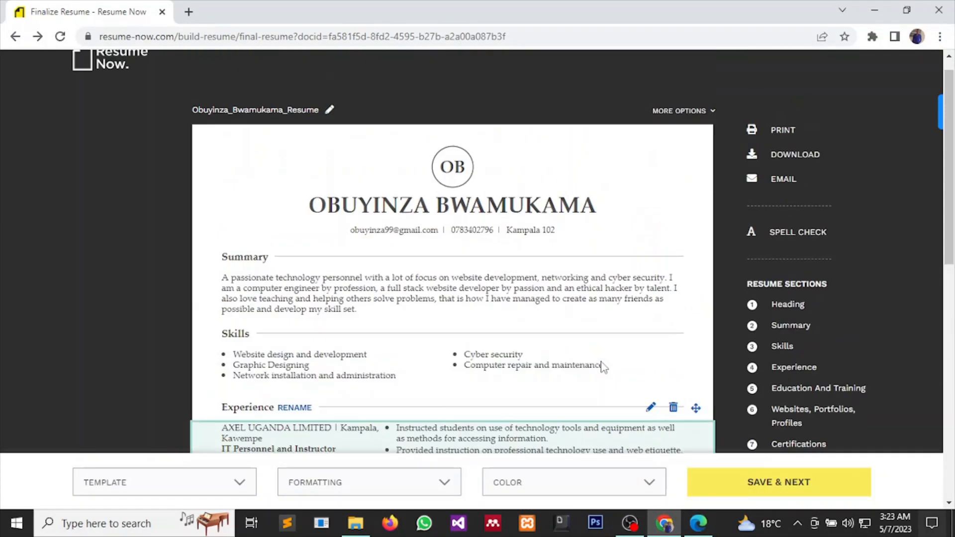